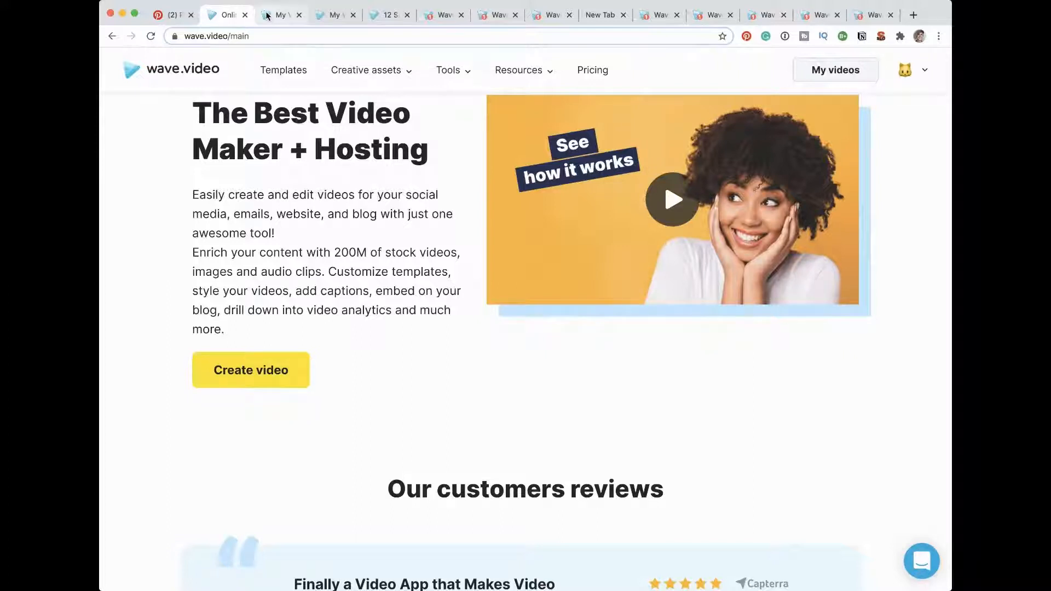
# Step: Open the first folder in the video library and bring up the options for starting a new video
pyautogui.click(808, 79)
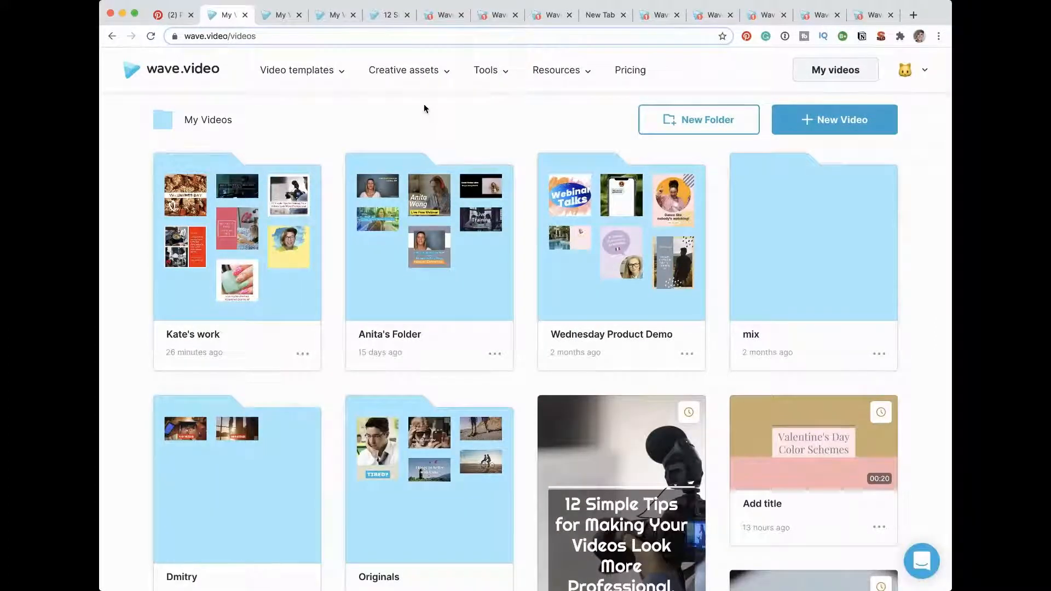
pyautogui.click(280, 288)
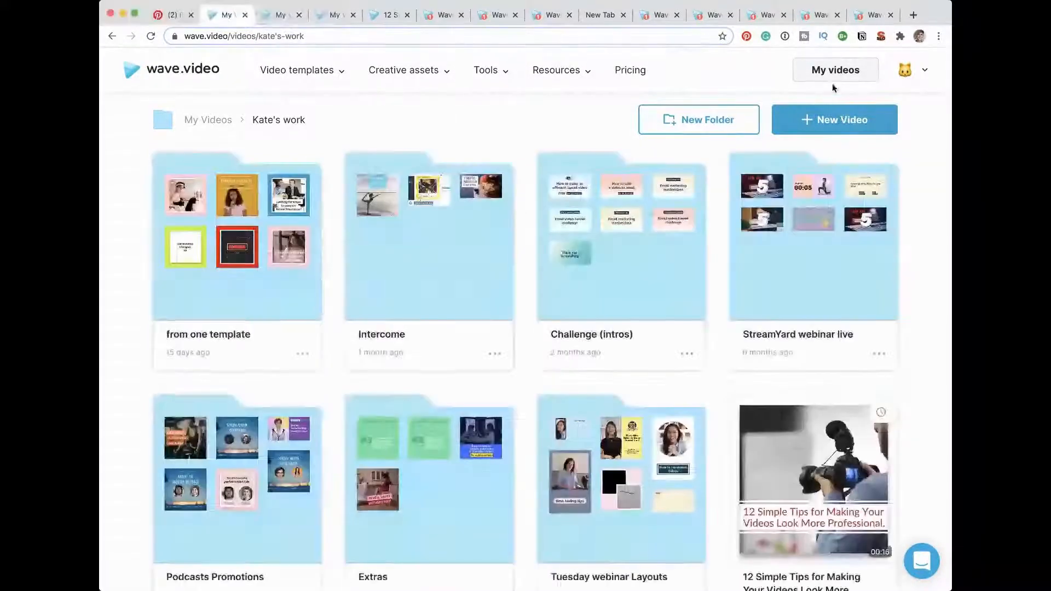
pyautogui.click(825, 115)
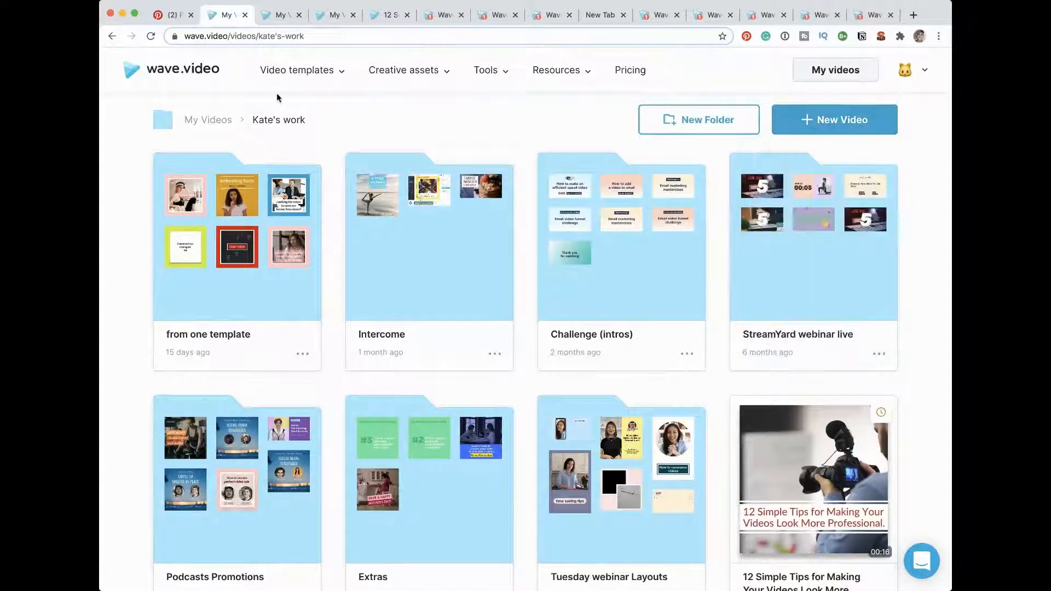
# Step: Switch to Pinterest, open its Trends page and go through all of this week's top trends
pyautogui.click(159, 16)
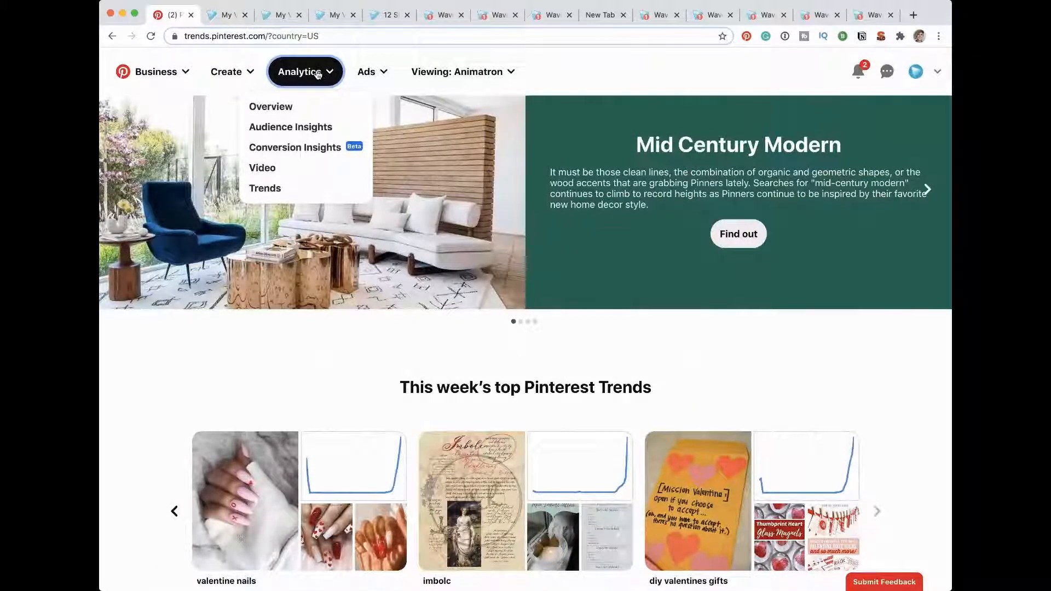
pyautogui.click(279, 190)
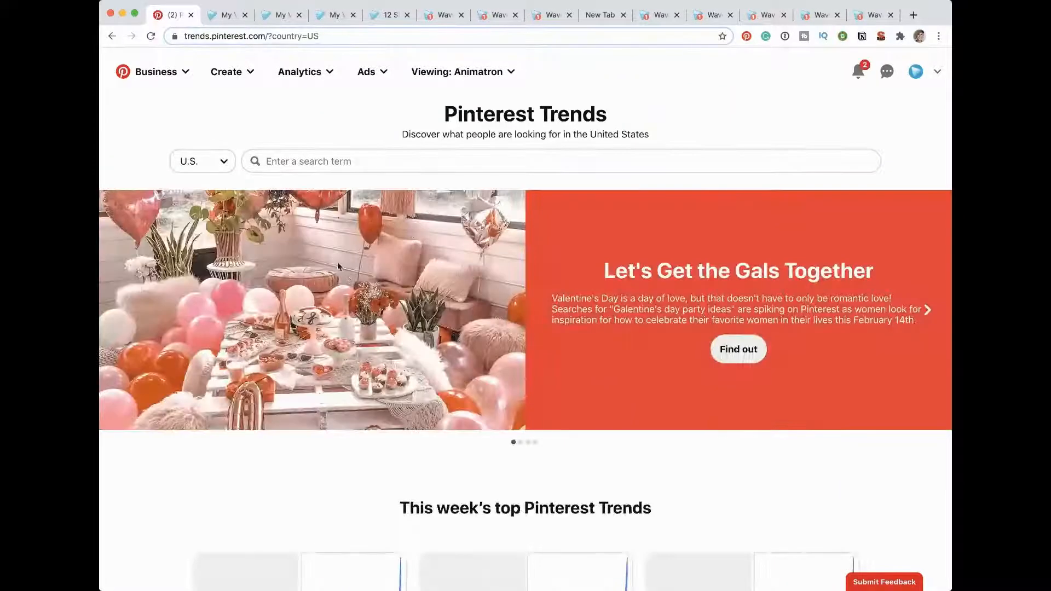
pyautogui.scroll(-2, 349, 281)
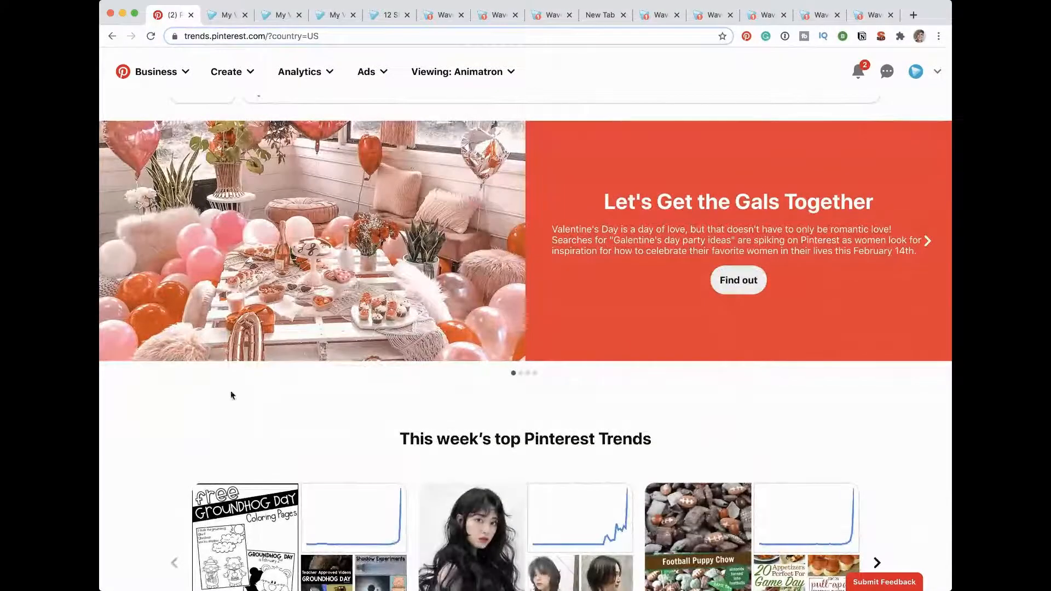
pyautogui.scroll(-4, 294, 496)
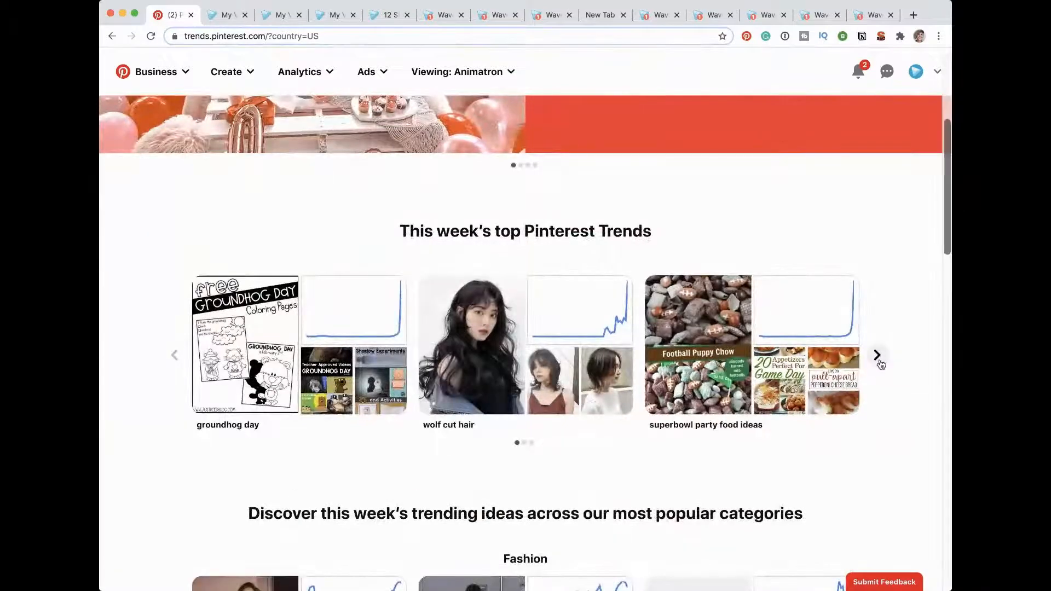
pyautogui.click(876, 356)
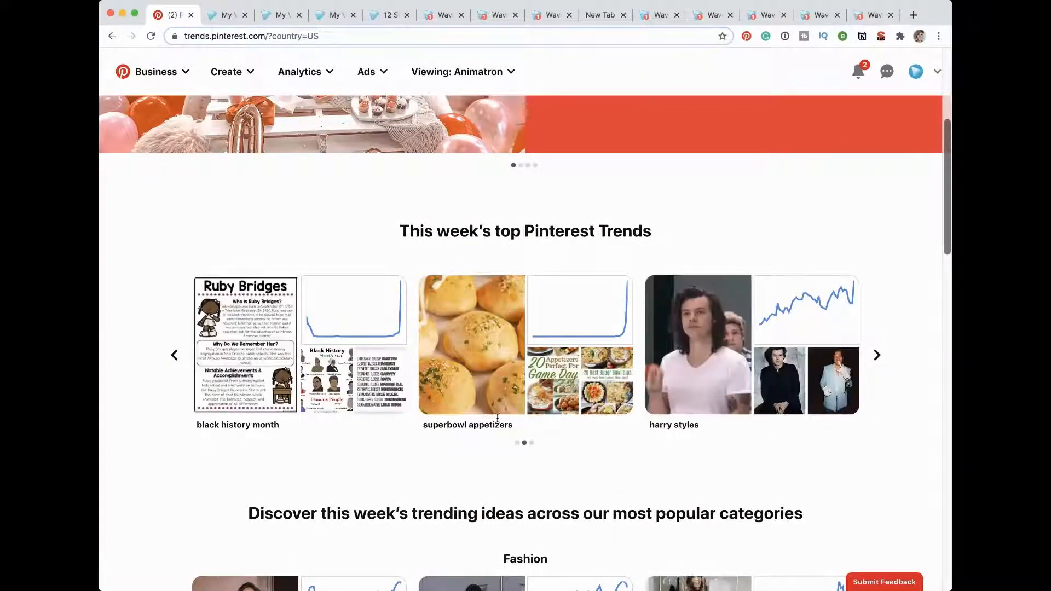
pyautogui.click(875, 360)
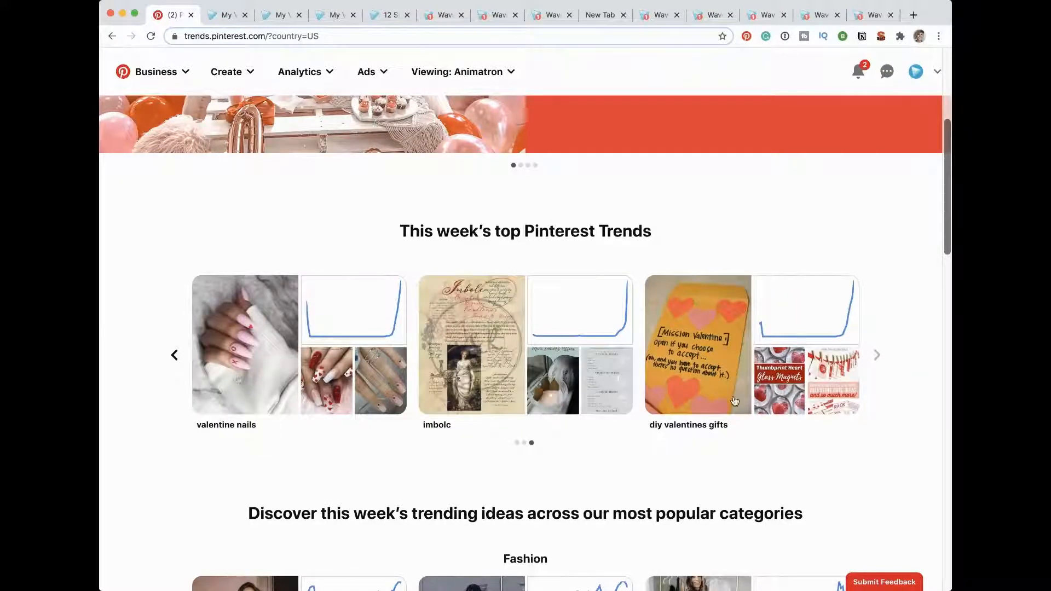
# Step: Examine the trending ideas in the Fashion, Food & Drink, Beauty and Home categories, including further Beauty trends
pyautogui.scroll(-5, 561, 446)
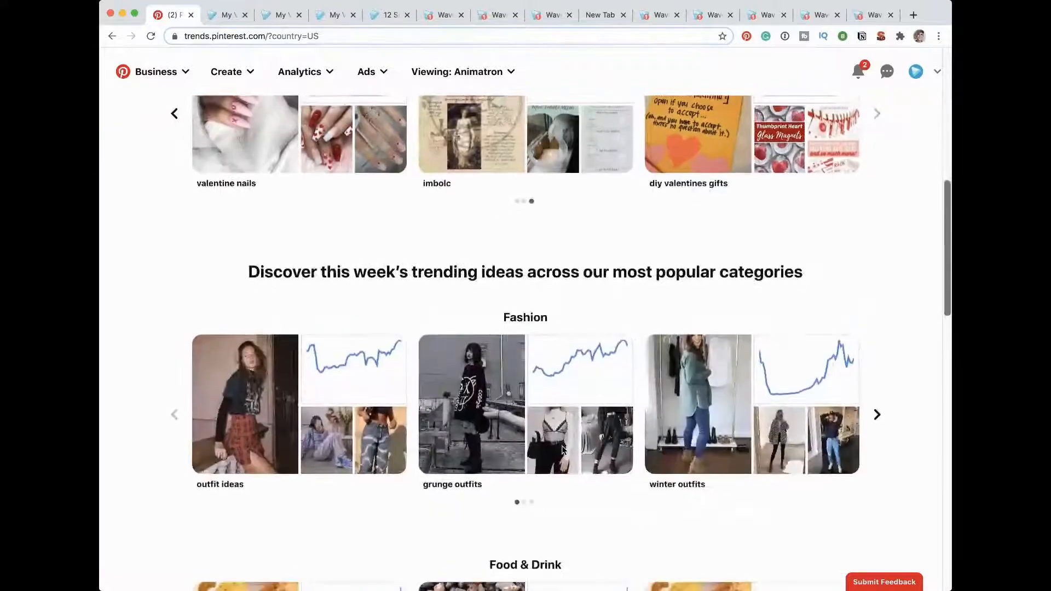
pyautogui.scroll(-6, 563, 451)
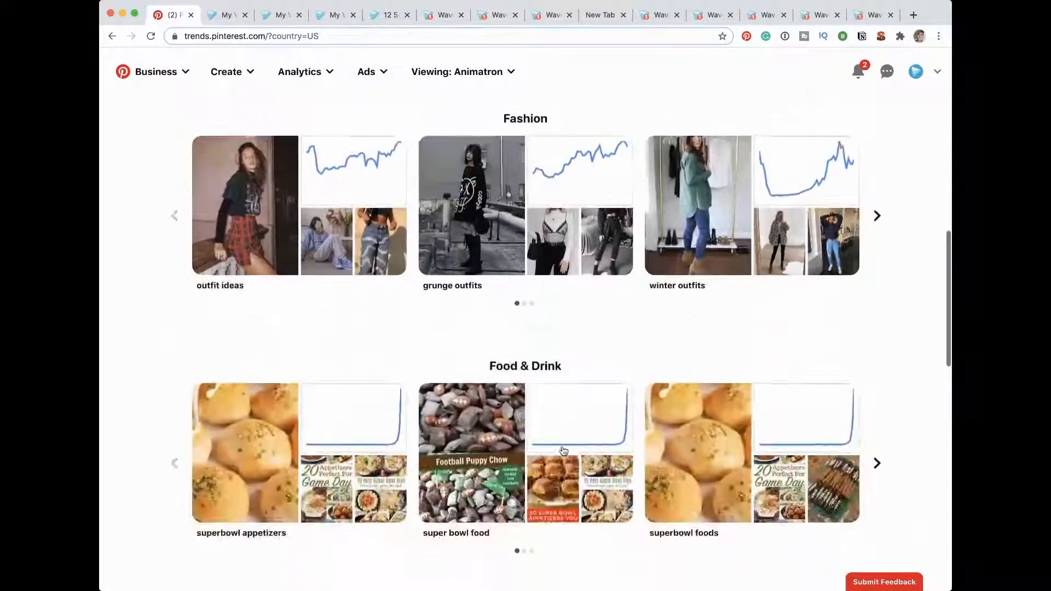
pyautogui.scroll(-1, 564, 451)
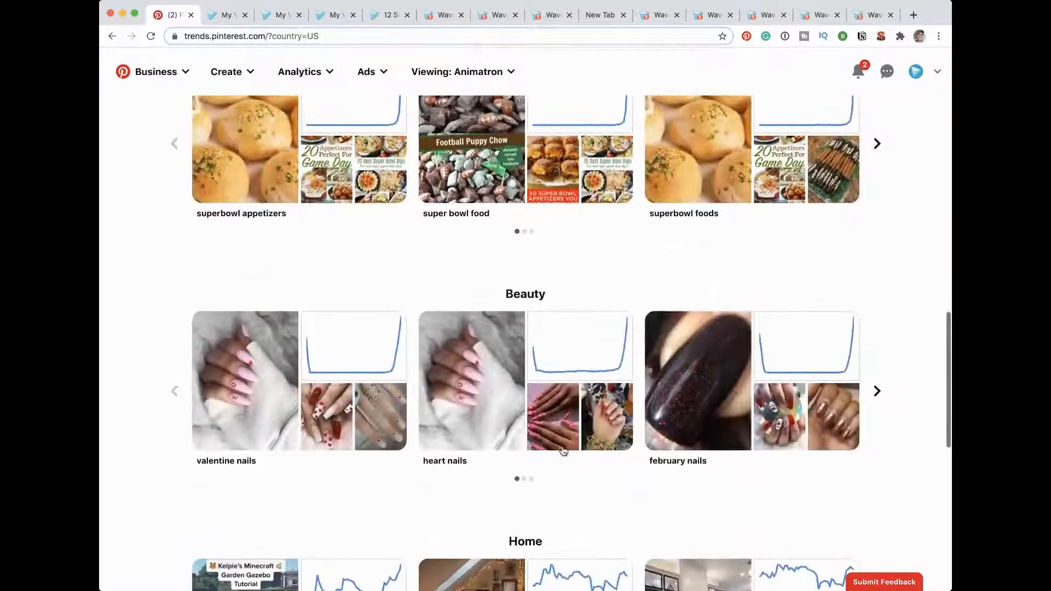
pyautogui.click(876, 390)
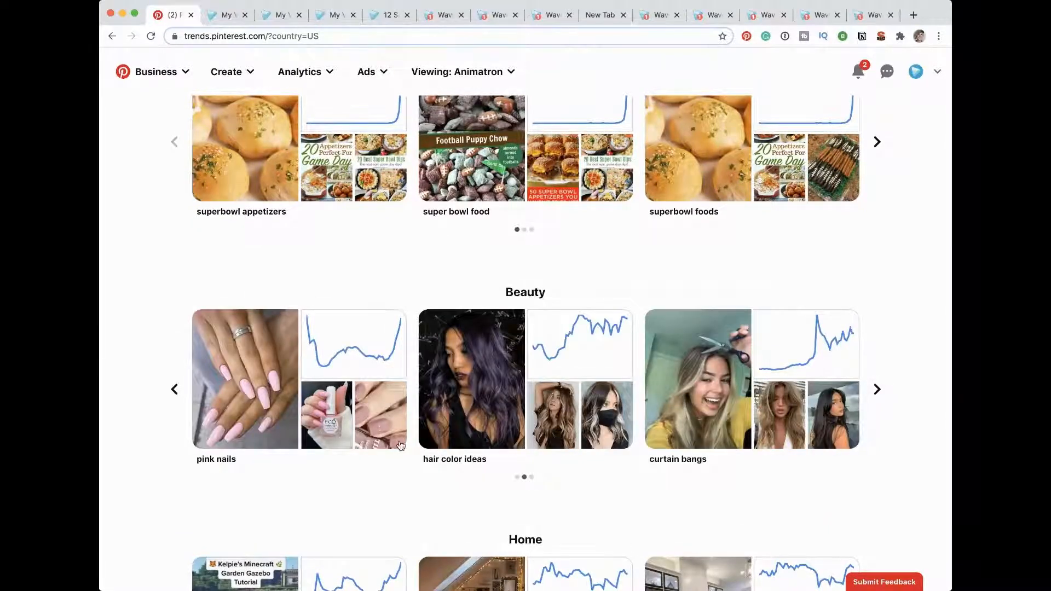
pyautogui.scroll(-3, 400, 445)
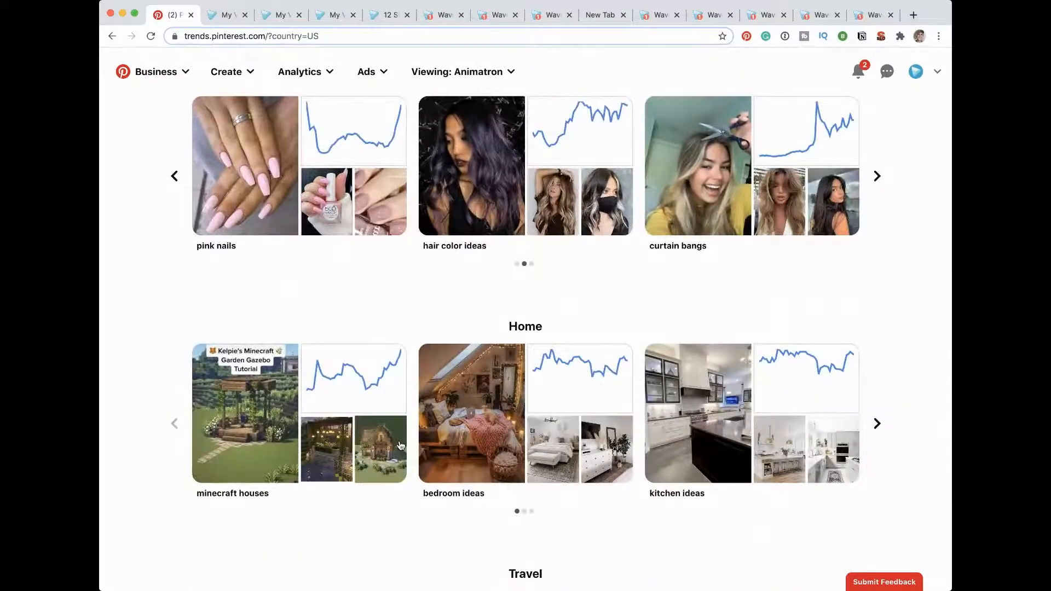
pyautogui.scroll(20, 400, 445)
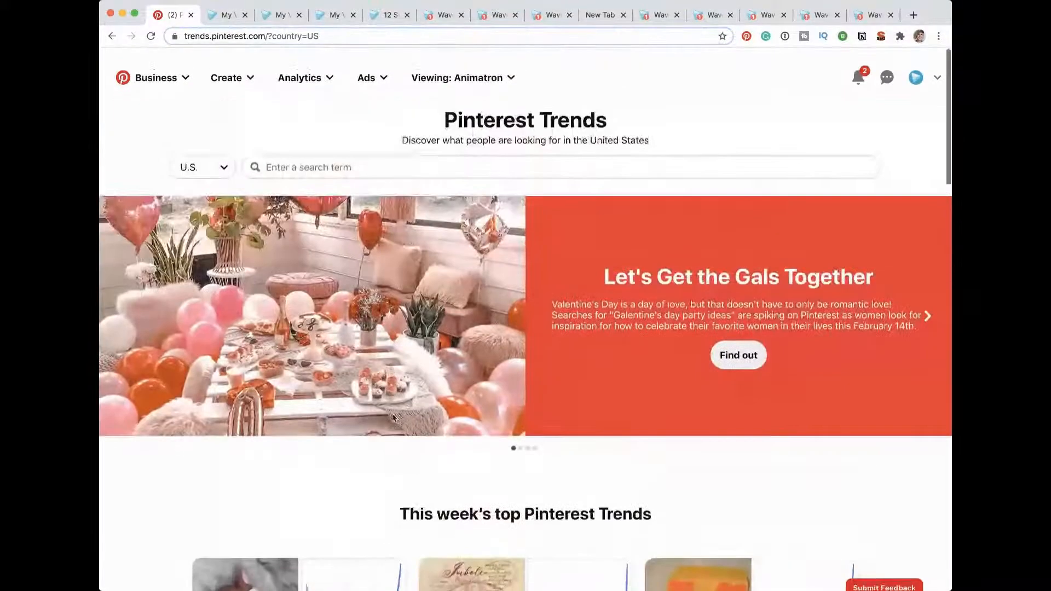
# Step: Return to Wave.video and start a new video in the open folder from the template library
pyautogui.click(224, 14)
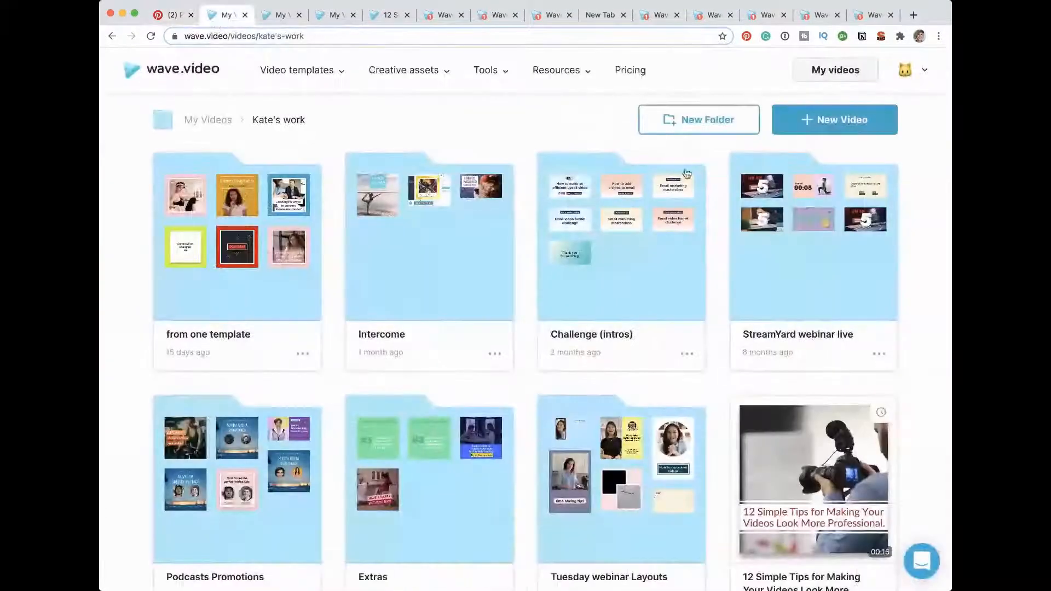
pyautogui.click(819, 123)
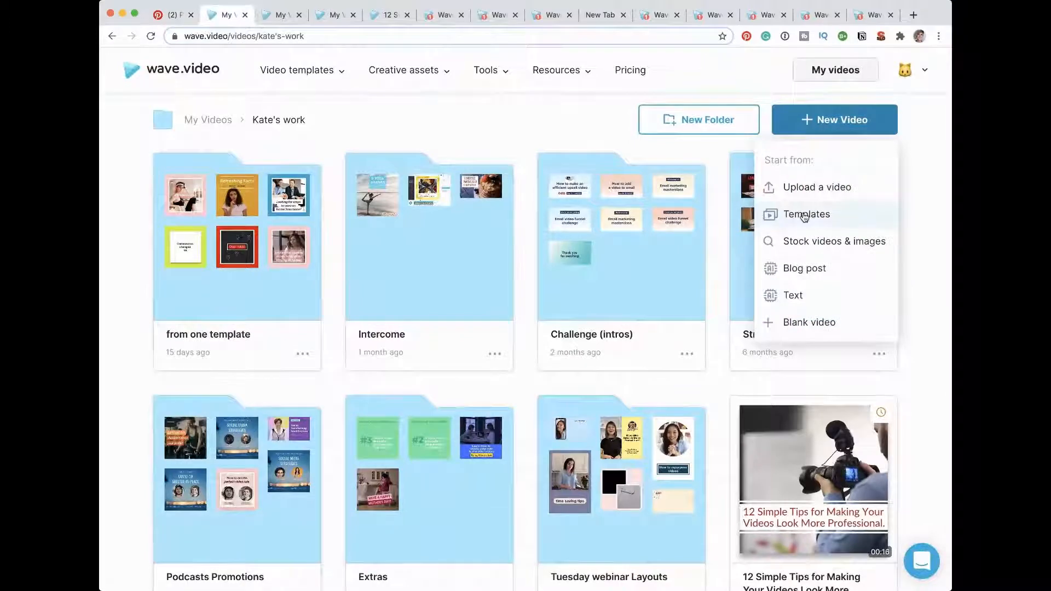
pyautogui.click(804, 214)
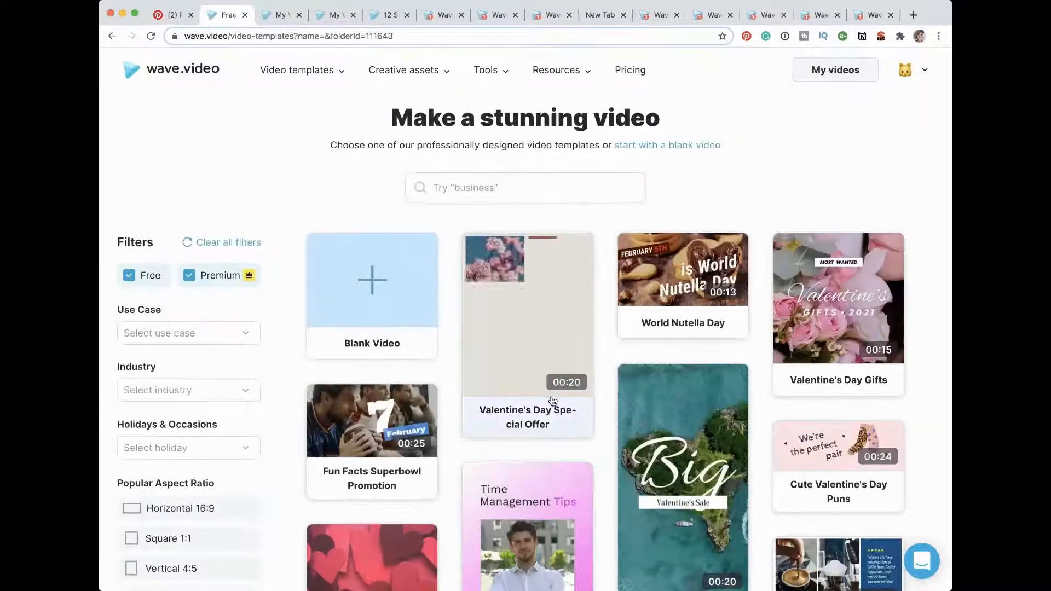
# Step: Look over the template library and limit it to the Square 1:1 aspect ratio
pyautogui.scroll(-3, 552, 400)
pyautogui.scroll(-5, 552, 400)
pyautogui.scroll(20, 552, 400)
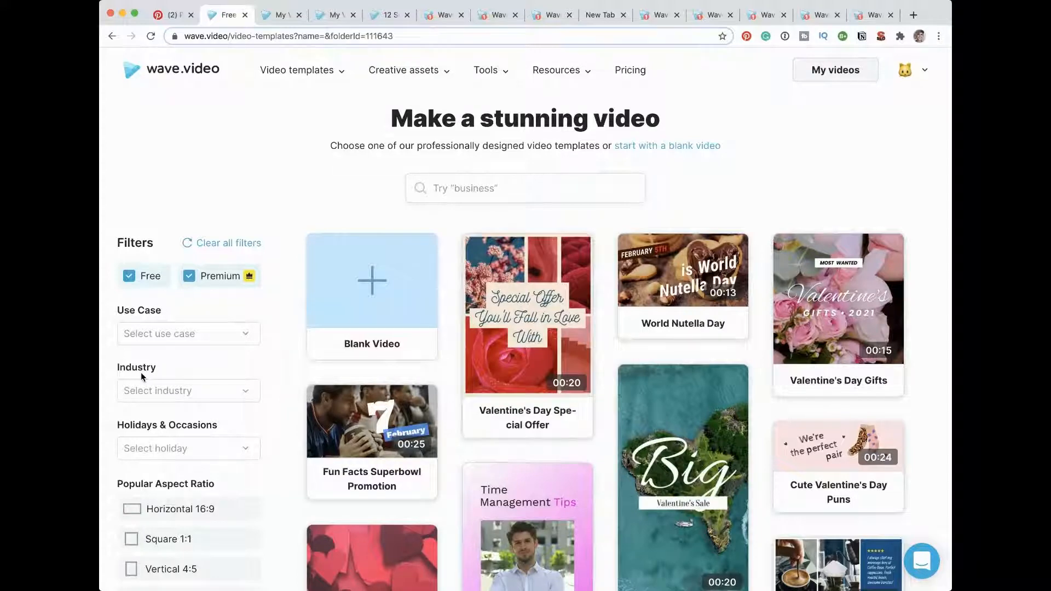
pyautogui.scroll(-1, 149, 478)
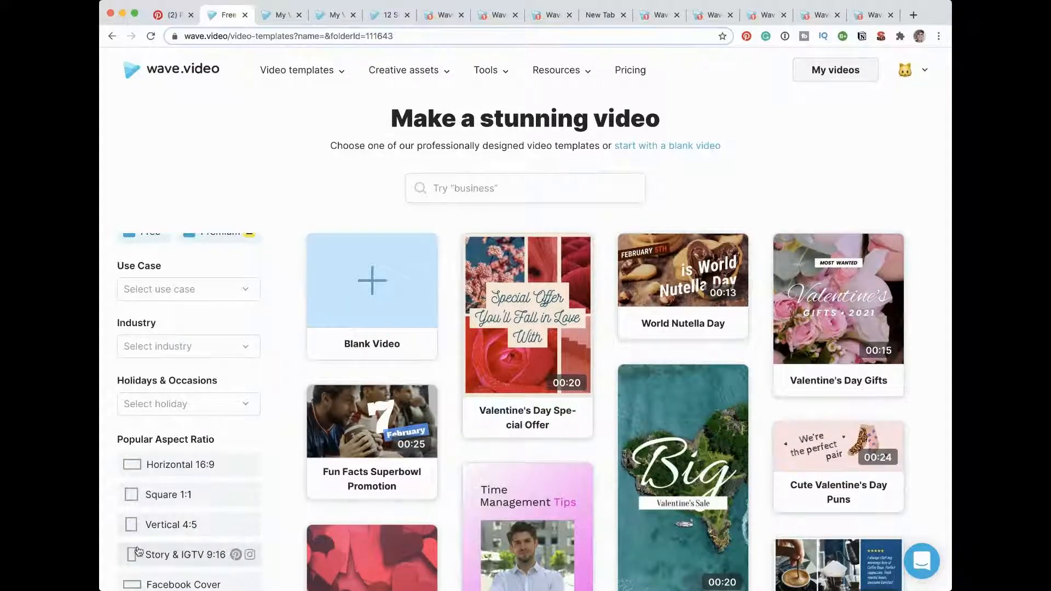
pyautogui.click(137, 499)
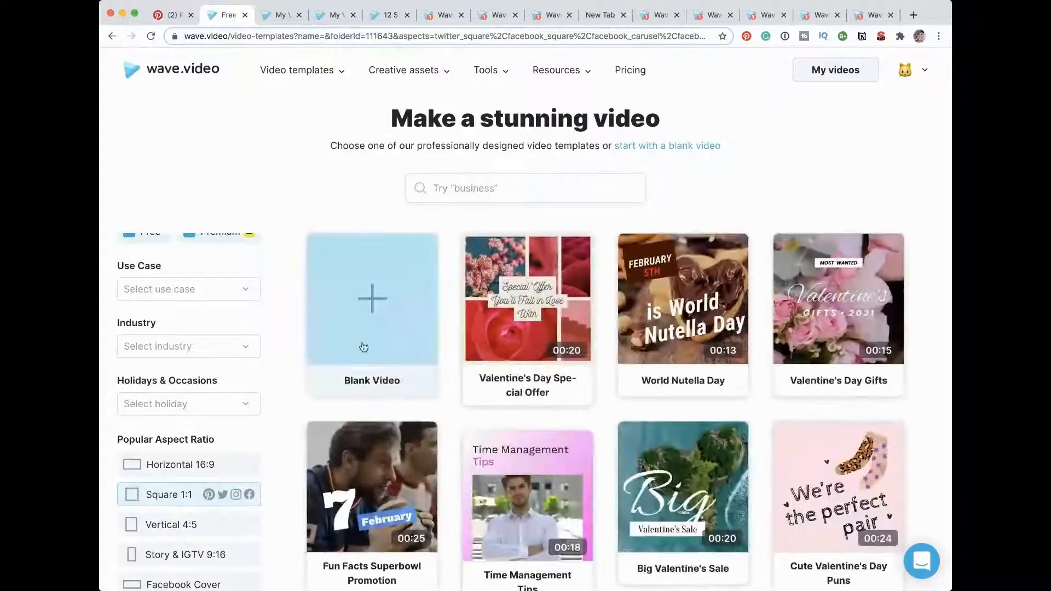
# Step: Filter the square templates by the Valentine's Day holiday and look through the matching designs
pyautogui.click(248, 406)
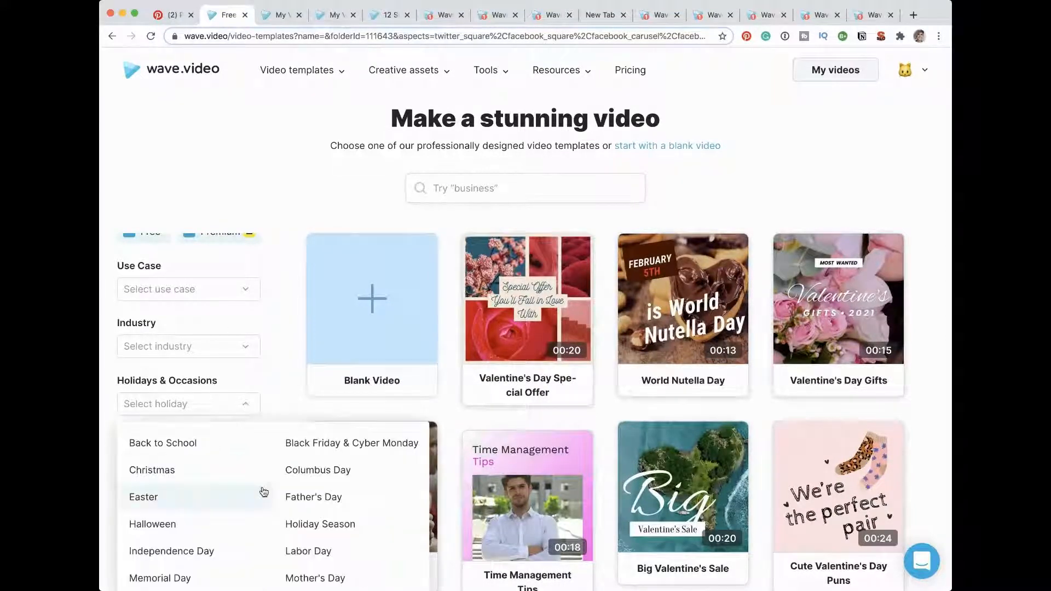
pyautogui.scroll(-3, 263, 490)
pyautogui.click(309, 498)
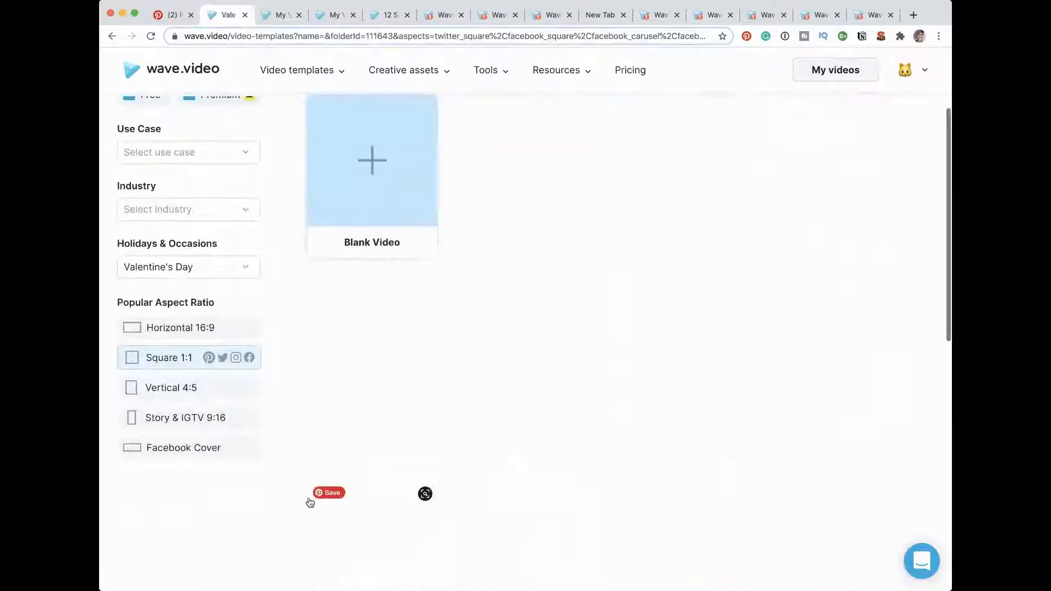
pyautogui.scroll(-4, 572, 283)
pyautogui.scroll(-5, 573, 287)
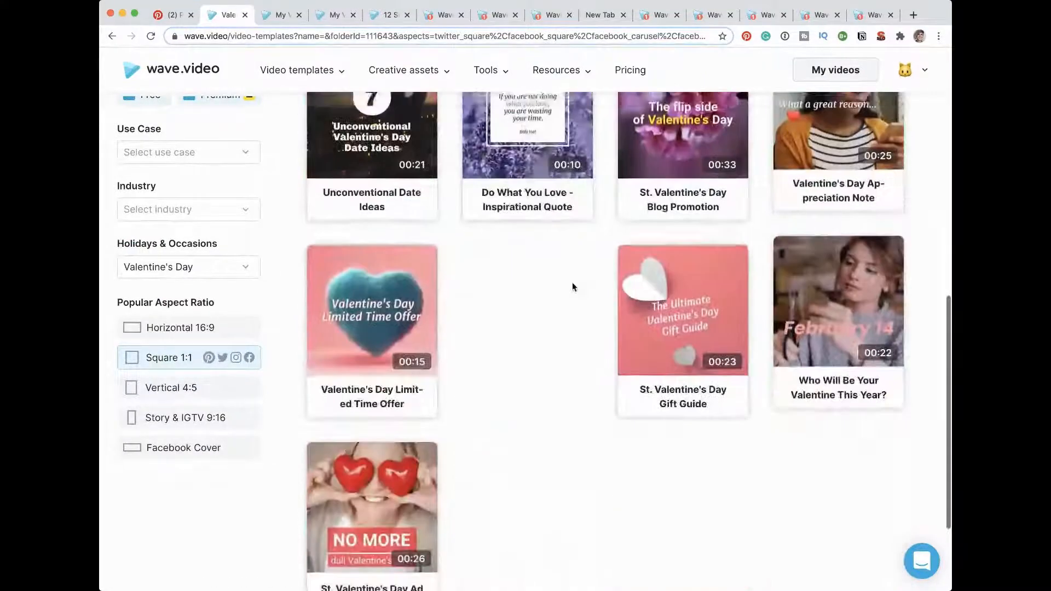
pyautogui.scroll(10, 573, 287)
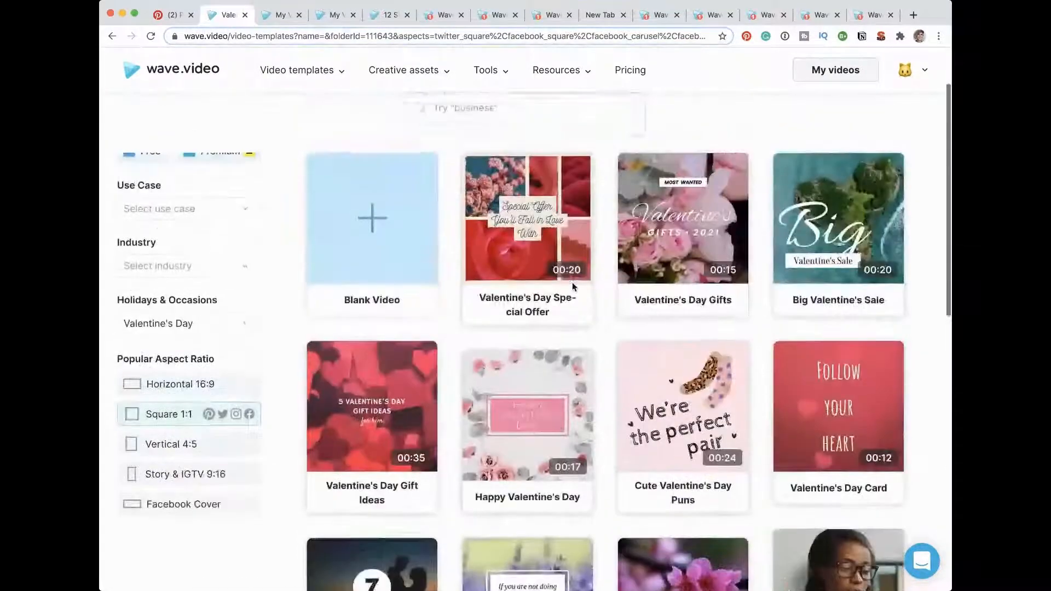
# Step: Reset the holiday filter and filter the square templates by the Restaurants & Food industry instead
pyautogui.click(246, 336)
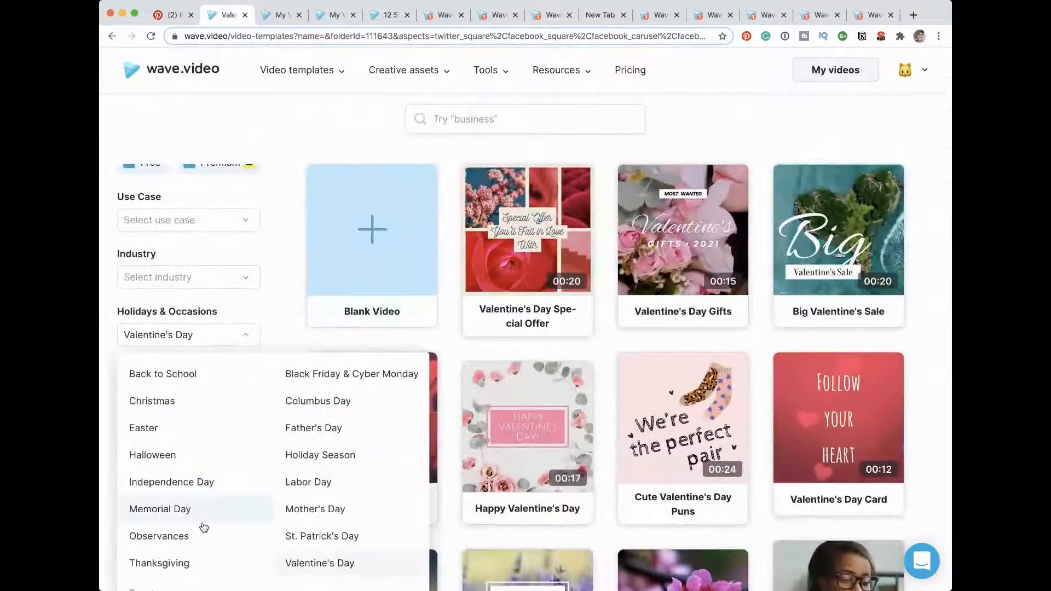
pyautogui.scroll(-2, 178, 550)
pyautogui.click(144, 527)
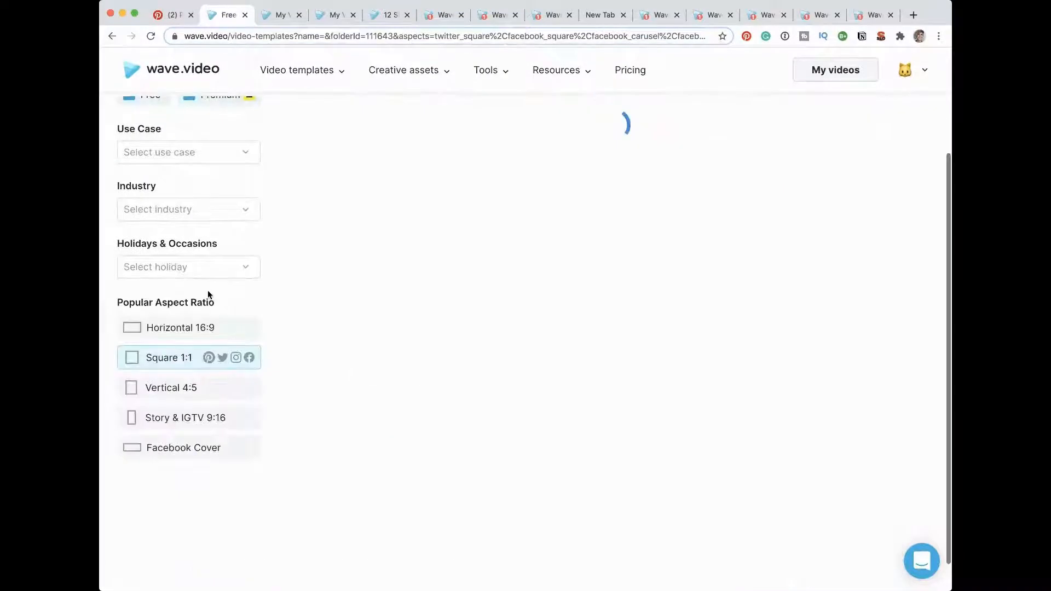
pyautogui.click(219, 213)
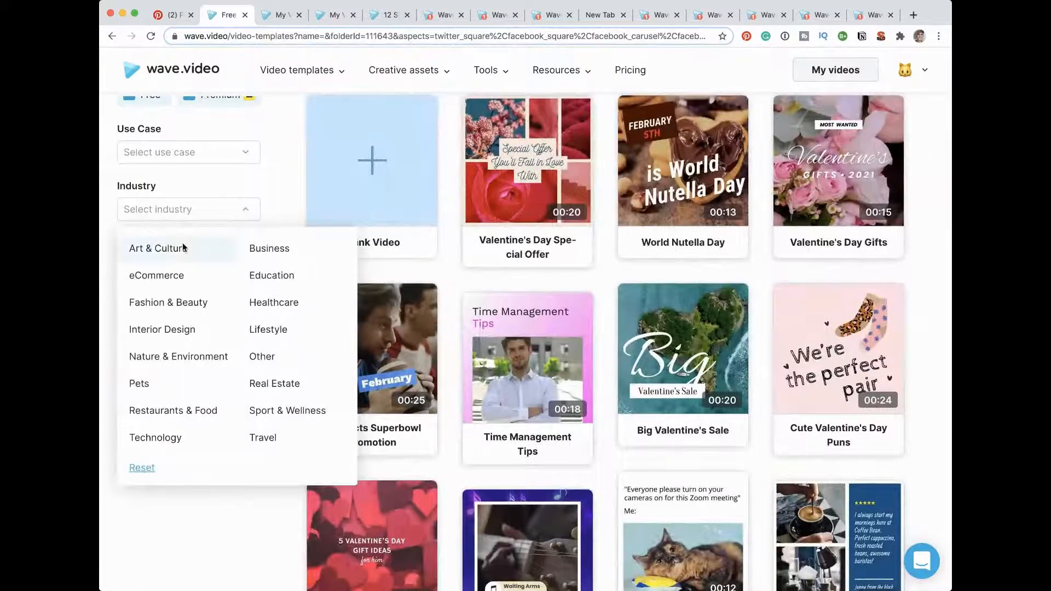
pyautogui.click(204, 419)
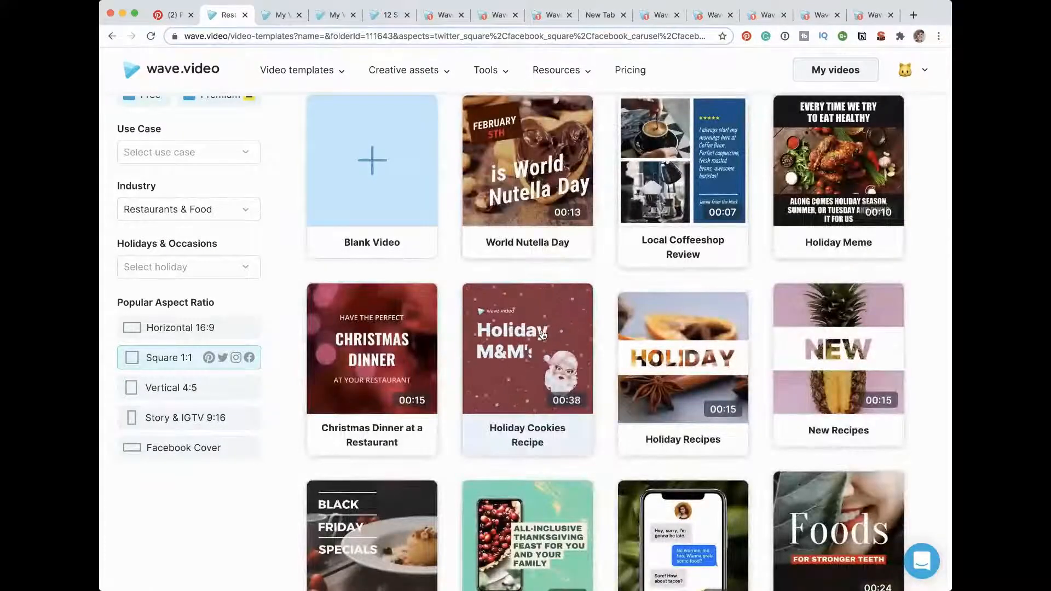
pyautogui.scroll(1, 542, 332)
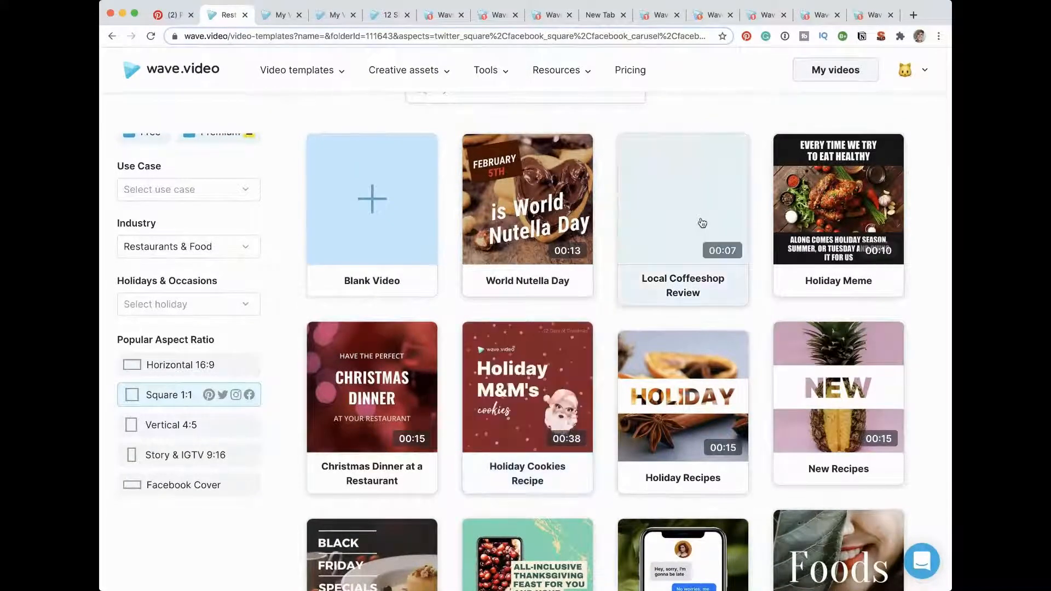
# Step: Play the preview of the Local Coffeeshop Review template, and close it to return to the template list
pyautogui.click(718, 201)
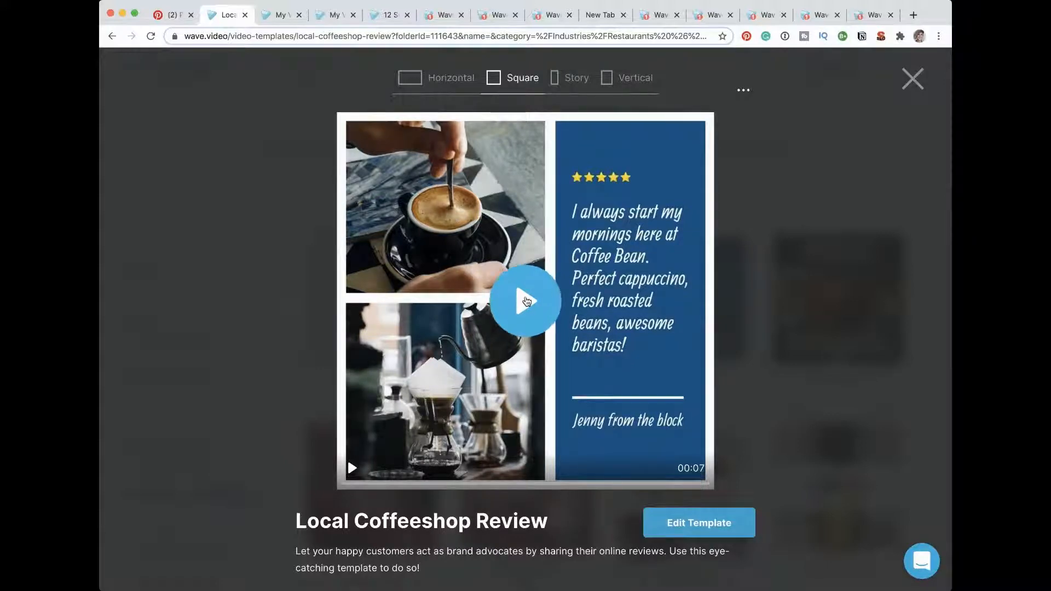
pyautogui.click(526, 301)
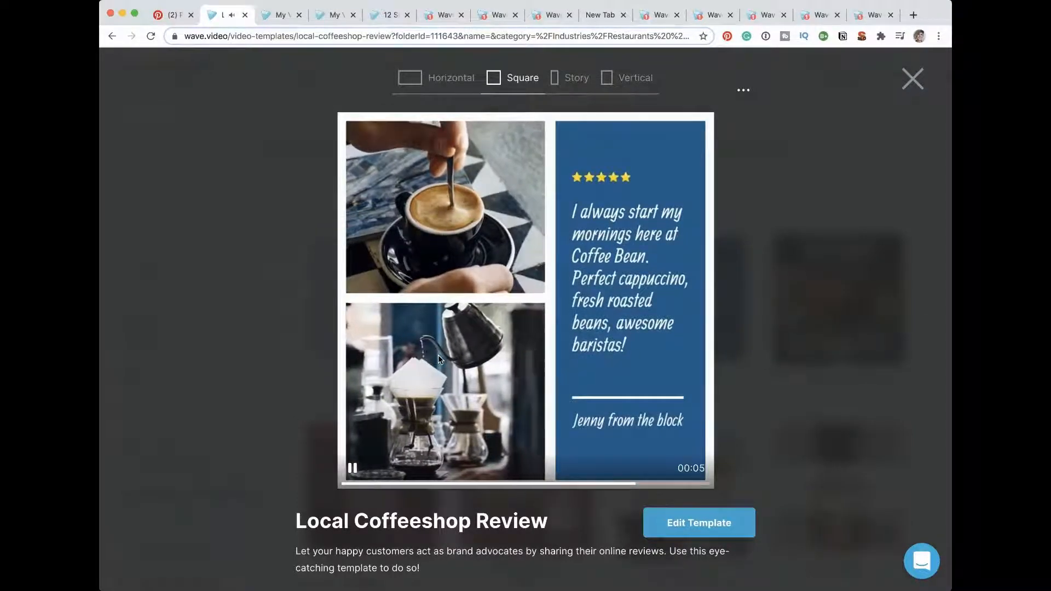
pyautogui.click(913, 79)
pyautogui.moveTo(918, 81)
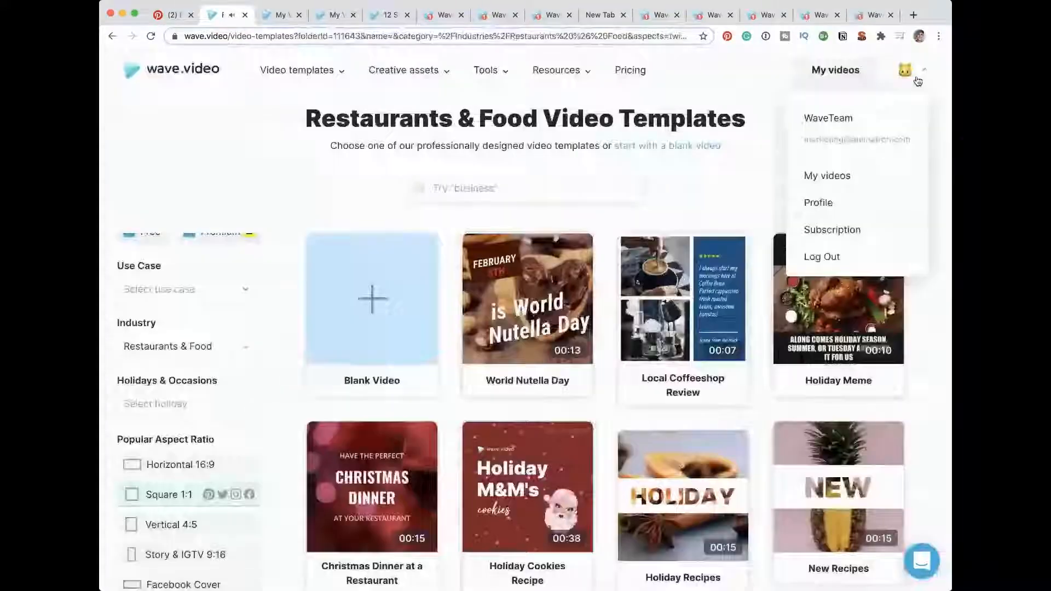
# Step: Open the Holiday Recipes template from the filtered list and play its preview
pyautogui.scroll(-3, 918, 94)
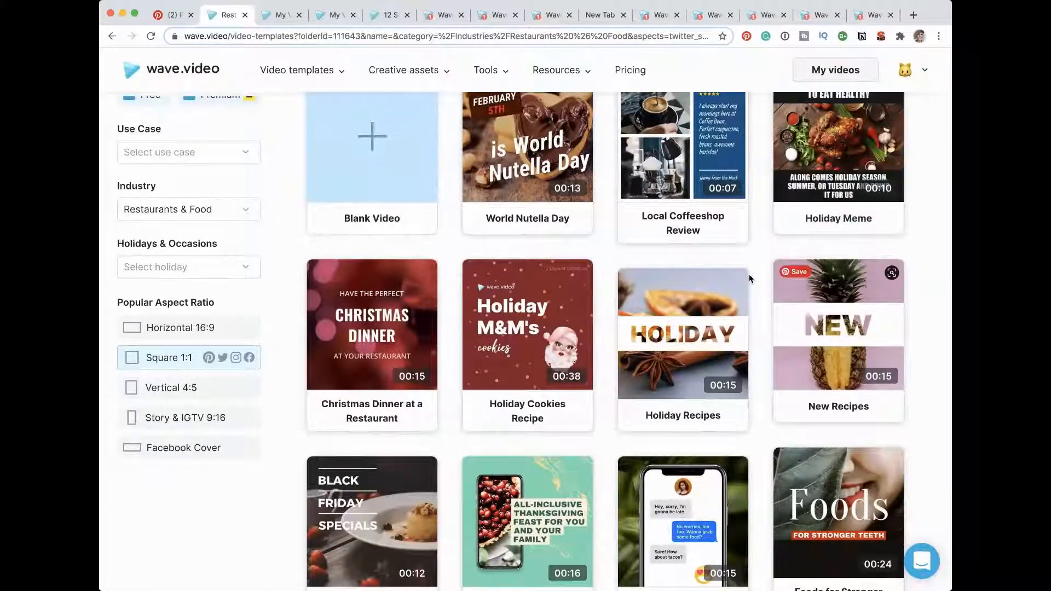
pyautogui.click(706, 312)
pyautogui.click(524, 323)
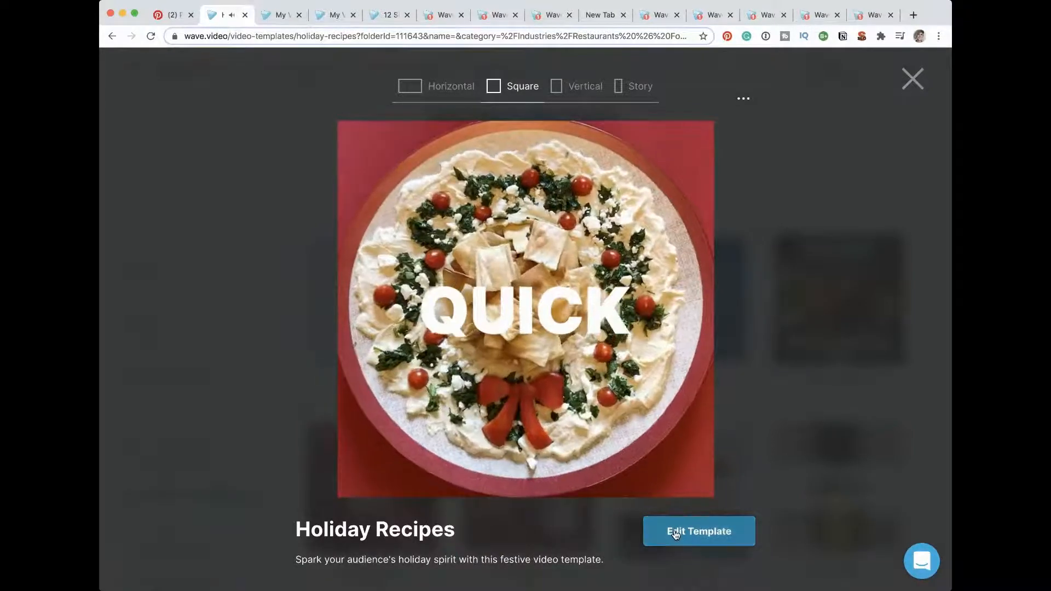
# Step: Open the Holiday Recipes template for editing and change the first scene's HOLIDAY title to VALENTINE'S DAY
pyautogui.click(676, 534)
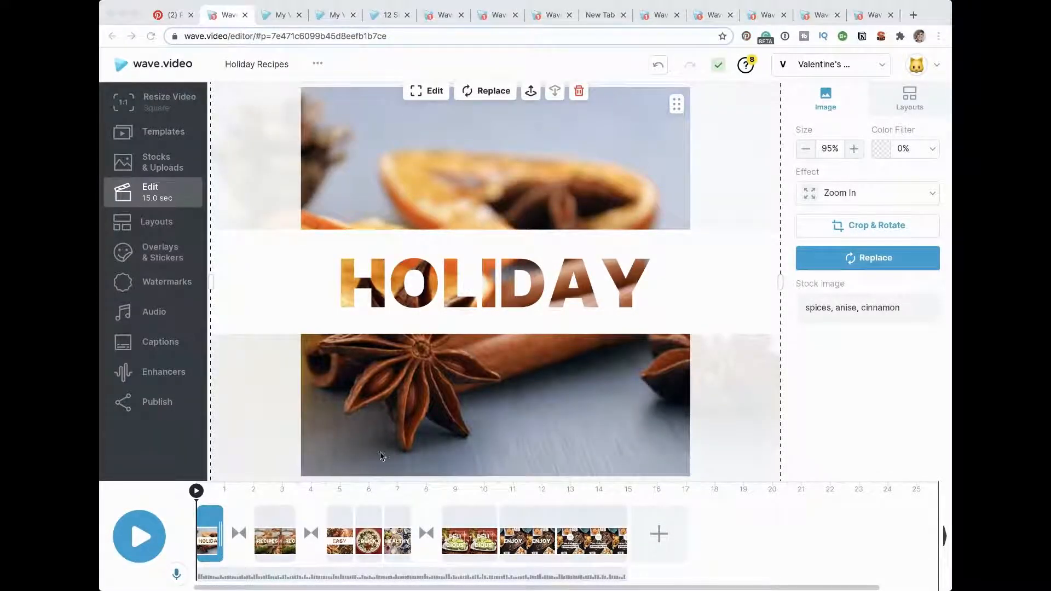
pyautogui.click(467, 307)
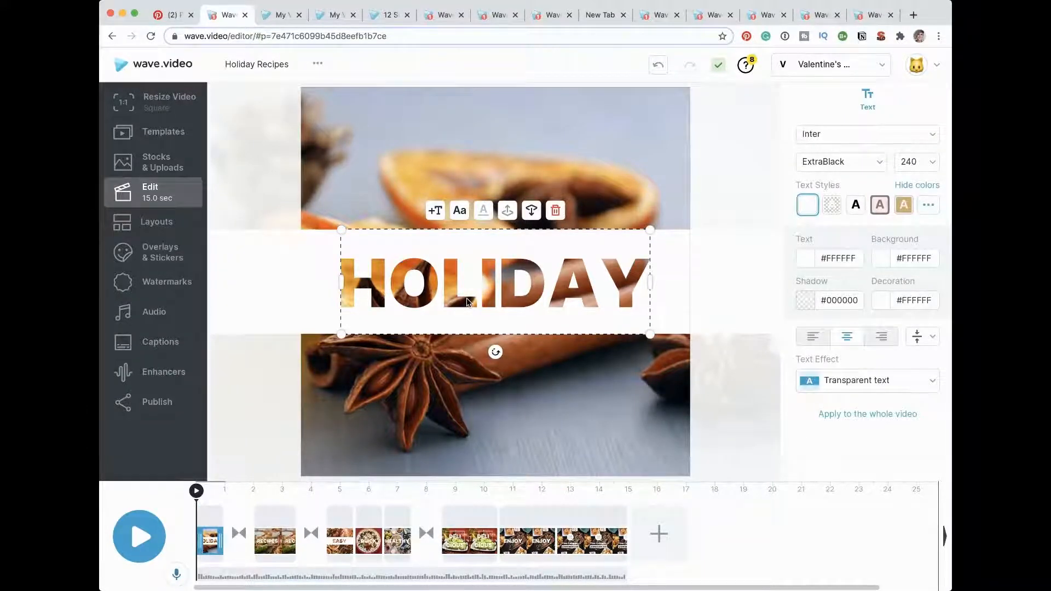
pyautogui.write('VALENTI')
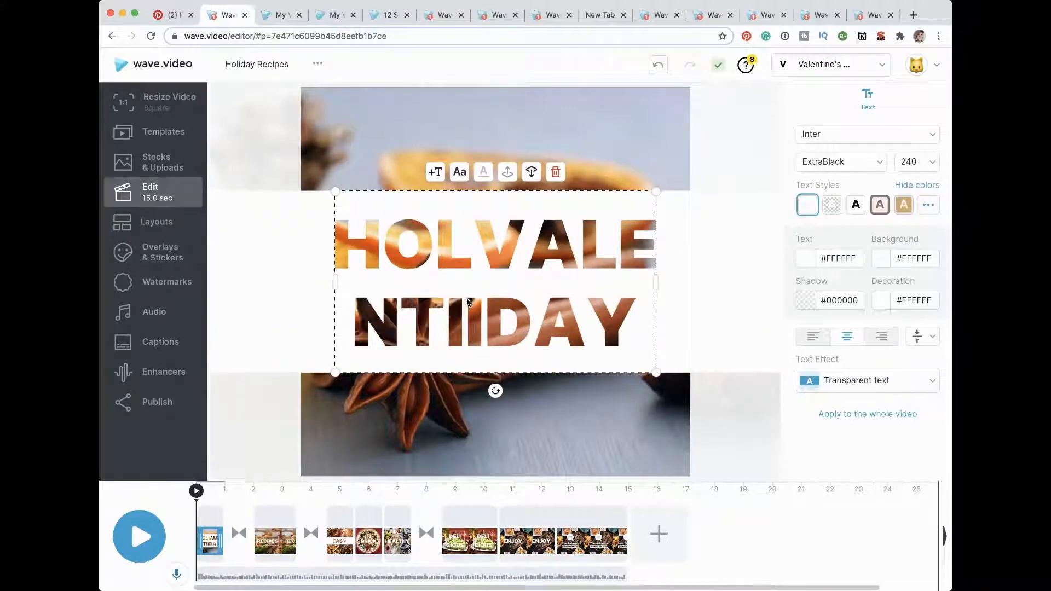
pyautogui.write('NES')
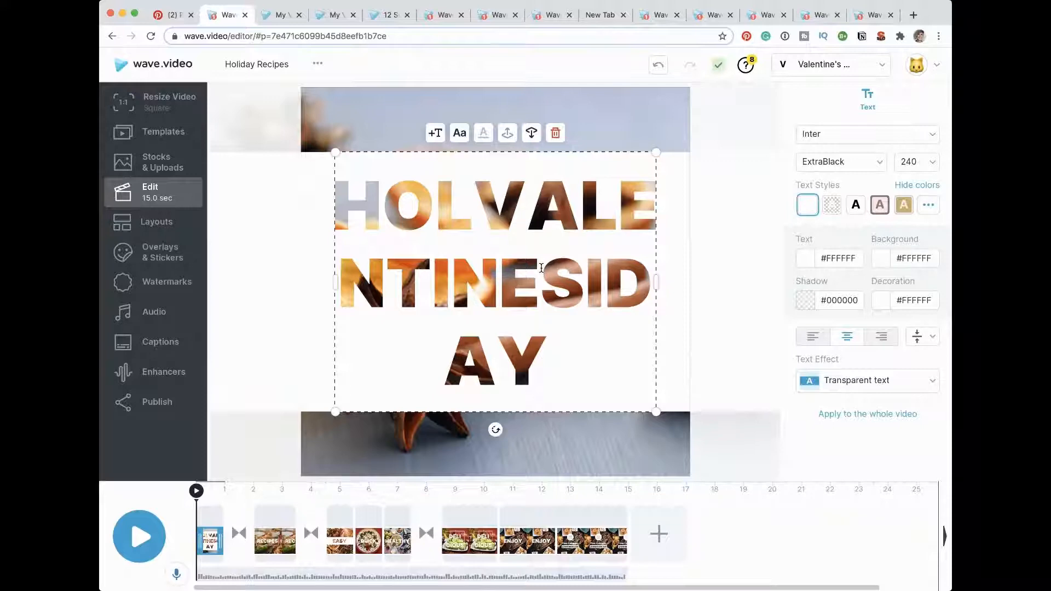
pyautogui.write("'")
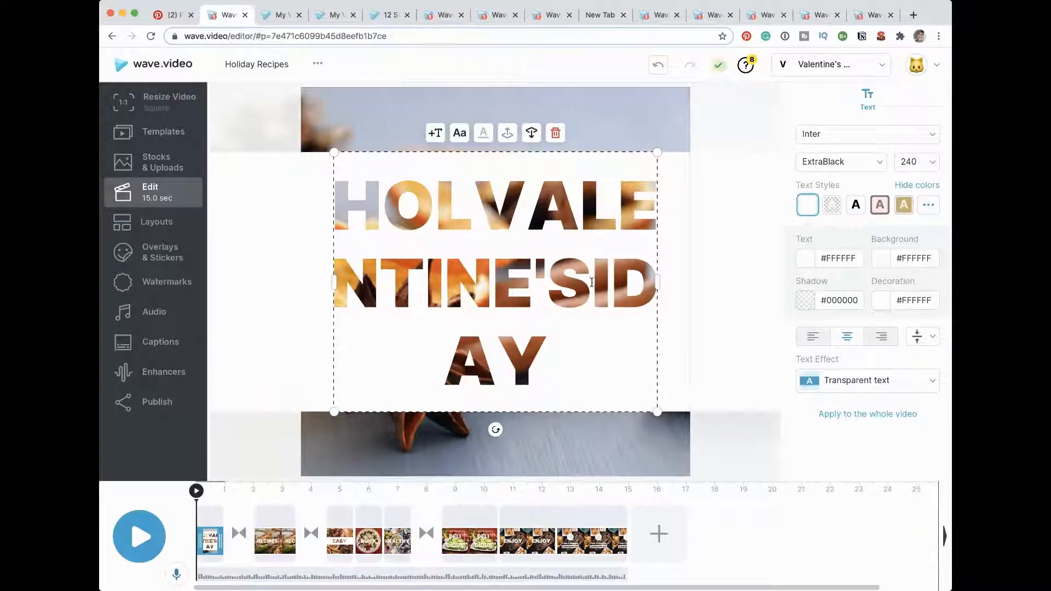
pyautogui.press('BackSpace')
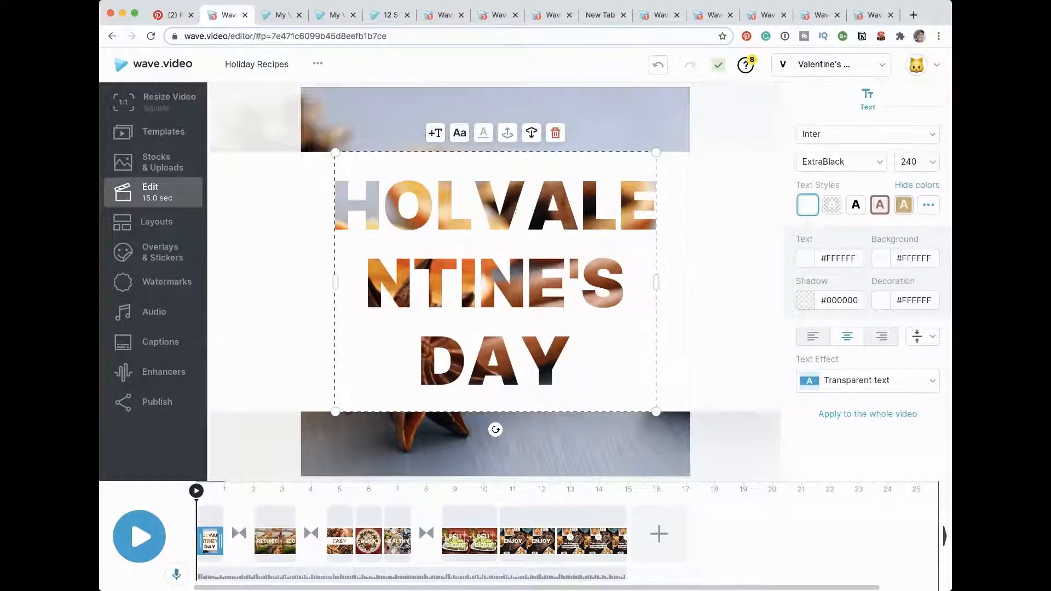
pyautogui.doubleClick(473, 222)
pyautogui.click(477, 221)
pyautogui.press('BackSpace')
pyautogui.press('BackSpace')
pyautogui.press('BackSpace')
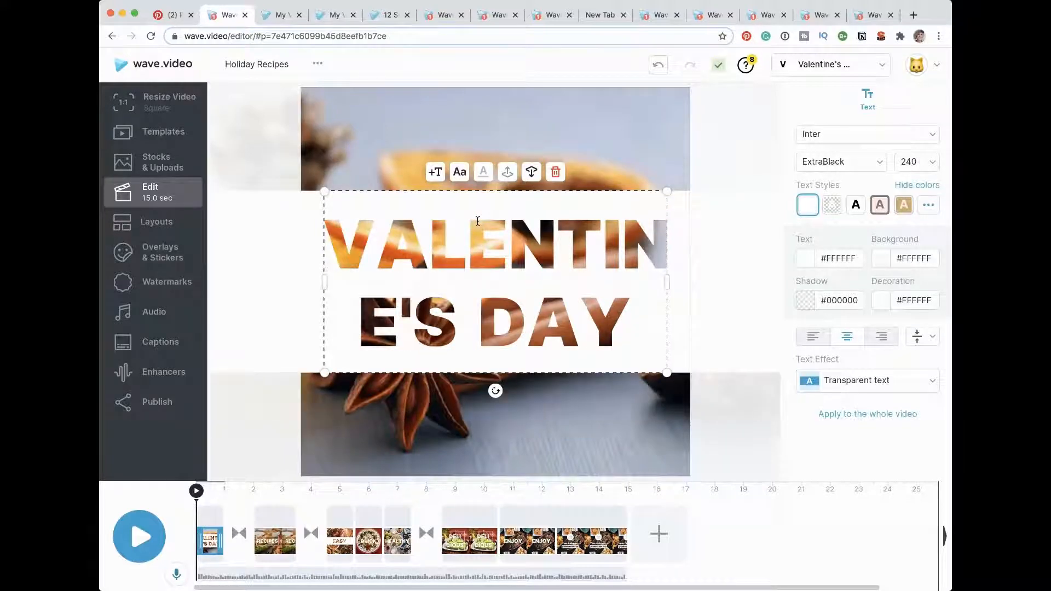
# Step: Set the font size of the VALENTINE'S DAY title to 120
pyautogui.click(909, 161)
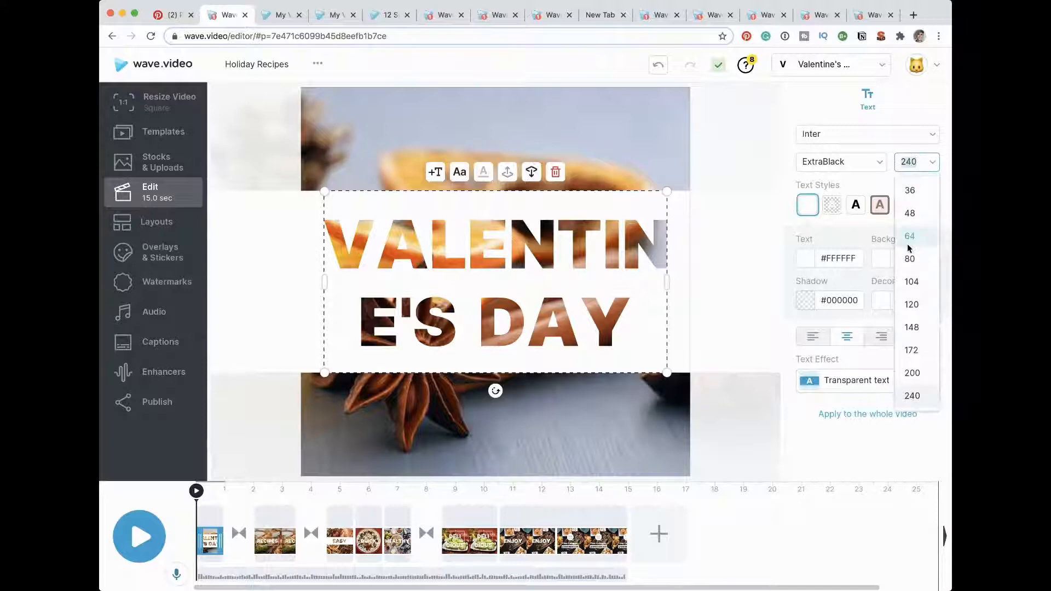
pyautogui.click(909, 281)
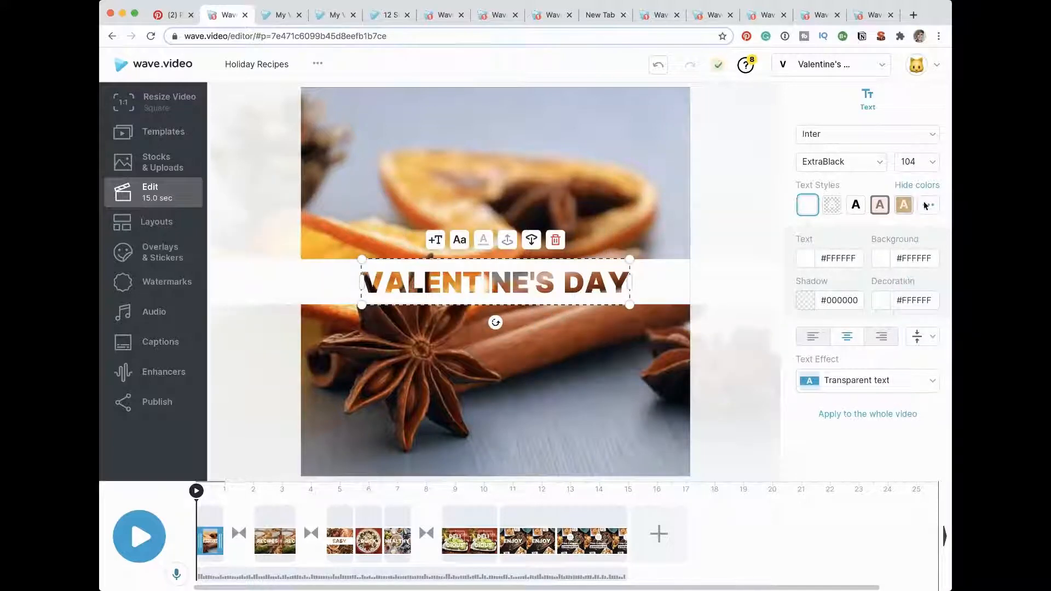
pyautogui.click(931, 162)
pyautogui.click(912, 304)
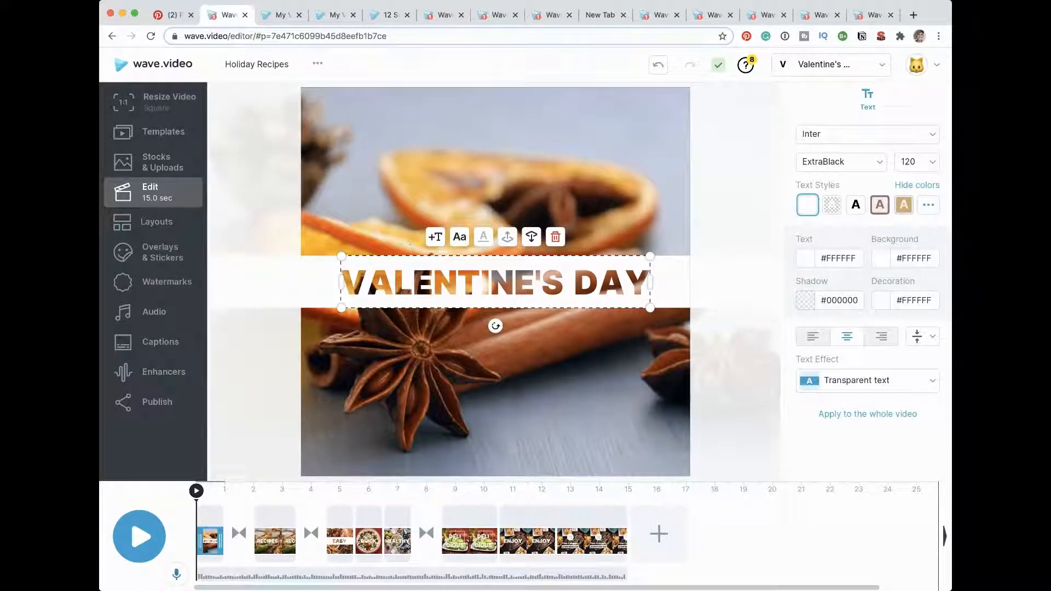
# Step: Look over the available video resize formats and the template library, and return to editing the scenes
pyautogui.click(157, 103)
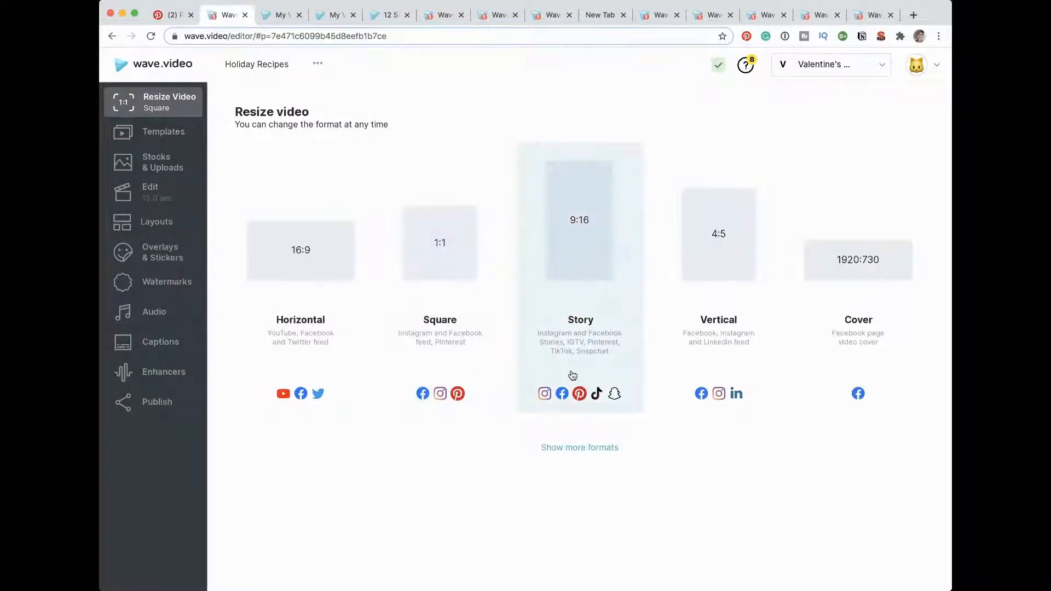
pyautogui.click(170, 132)
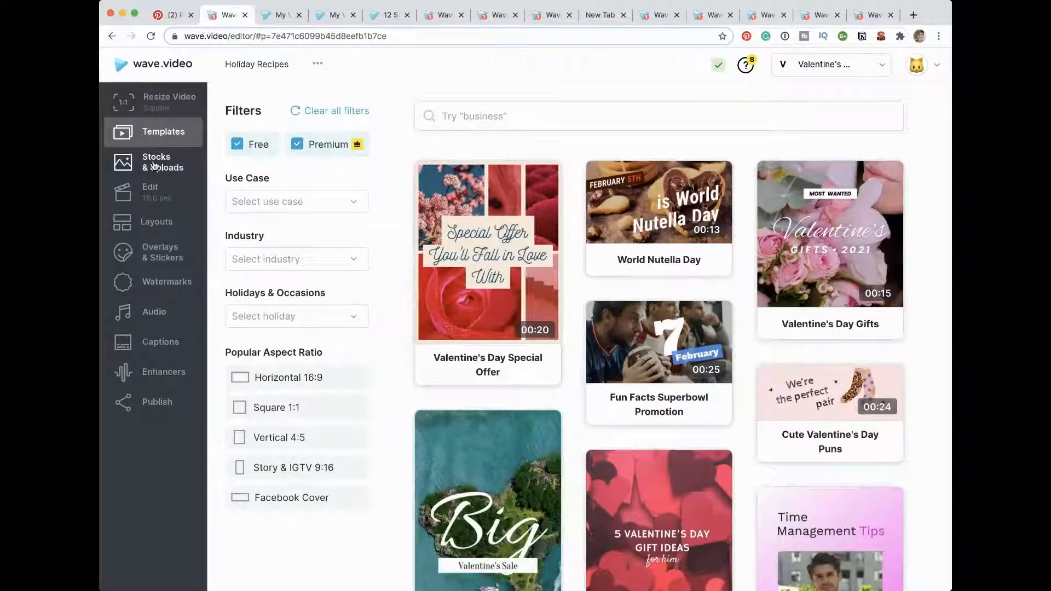
pyautogui.click(154, 199)
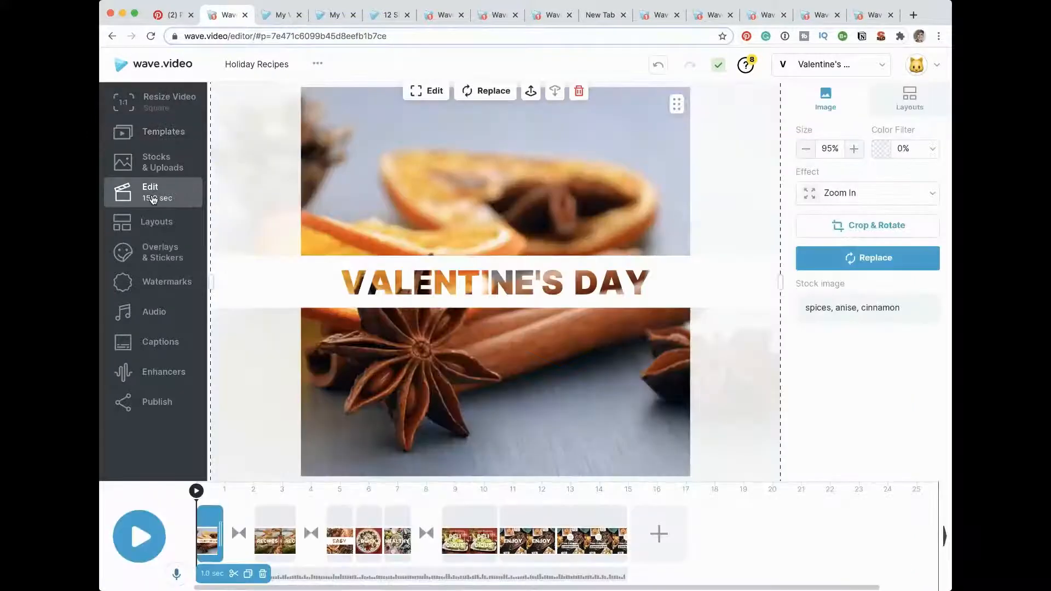
# Step: Apply the centered square layout from the Shapes group to the first scene
pyautogui.click(154, 222)
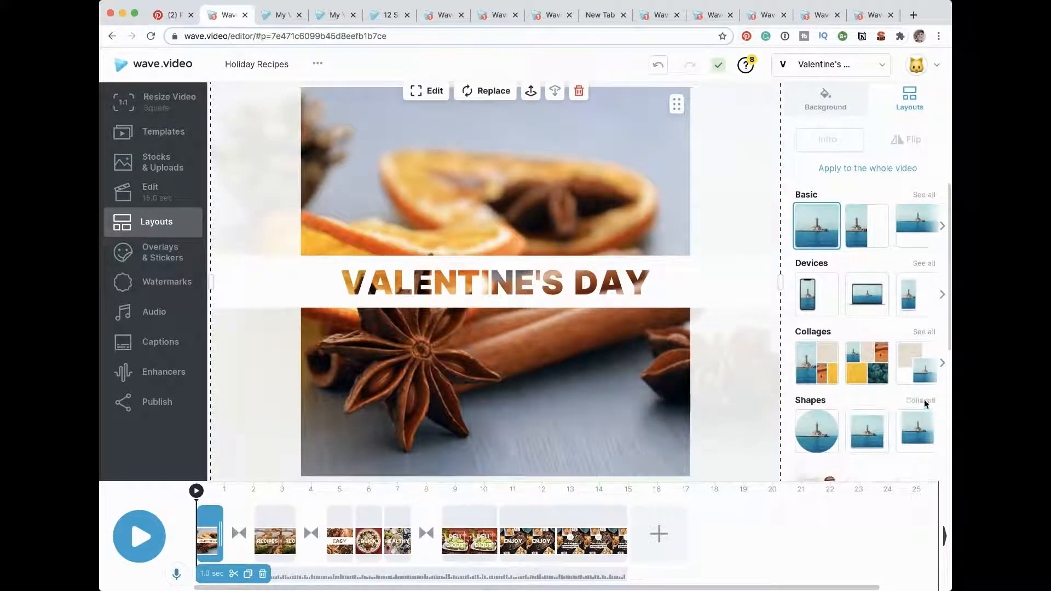
pyautogui.click(867, 430)
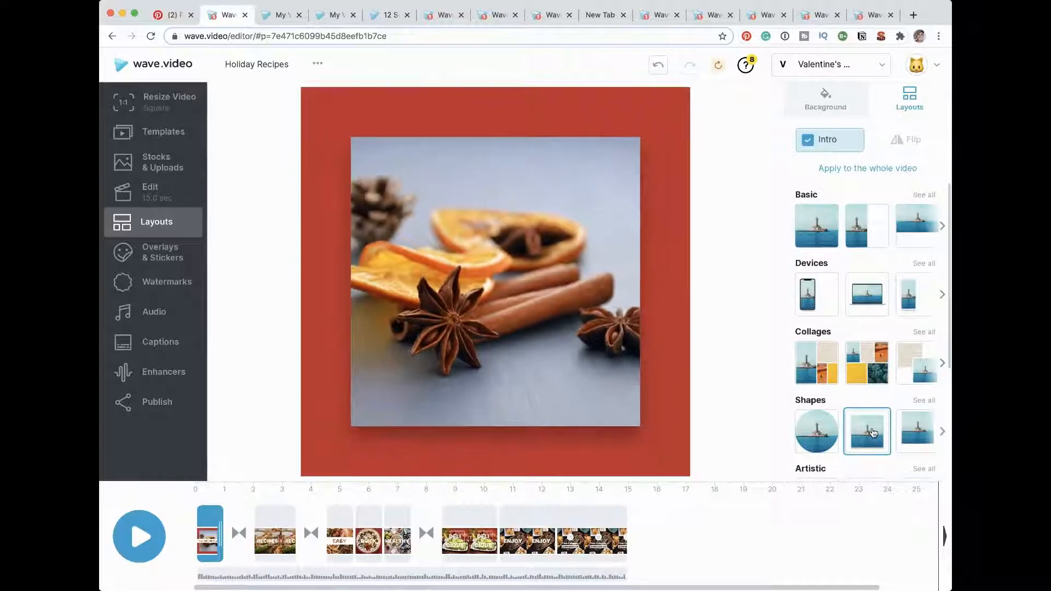
pyautogui.click(661, 439)
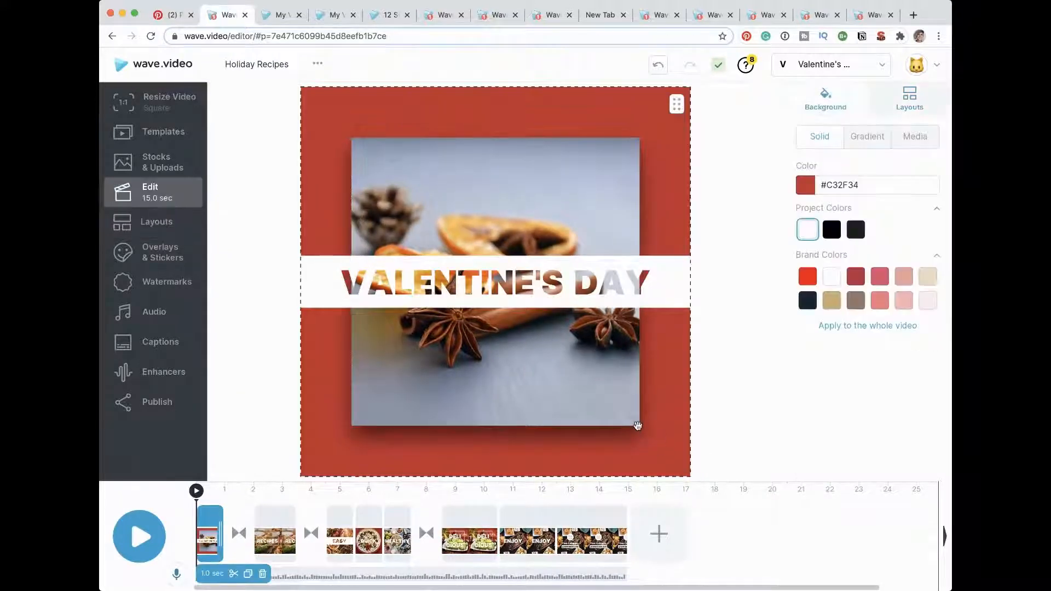
# Step: Enlarge the framed spices image on the first scene to about 54%, extending it at its corners
pyautogui.click(429, 204)
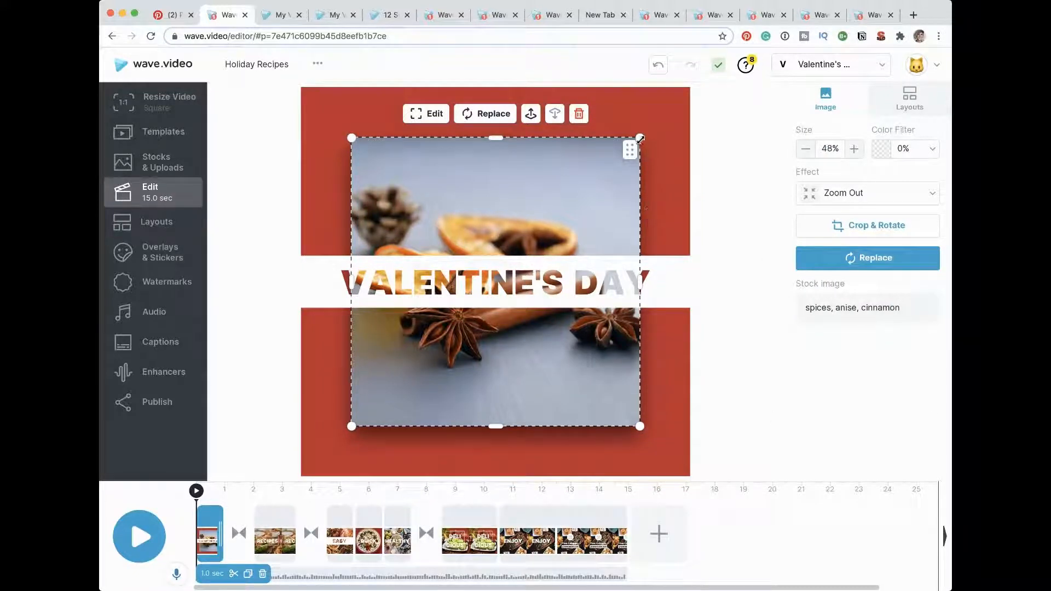
pyautogui.moveTo(641, 138); pyautogui.dragTo(659, 138)
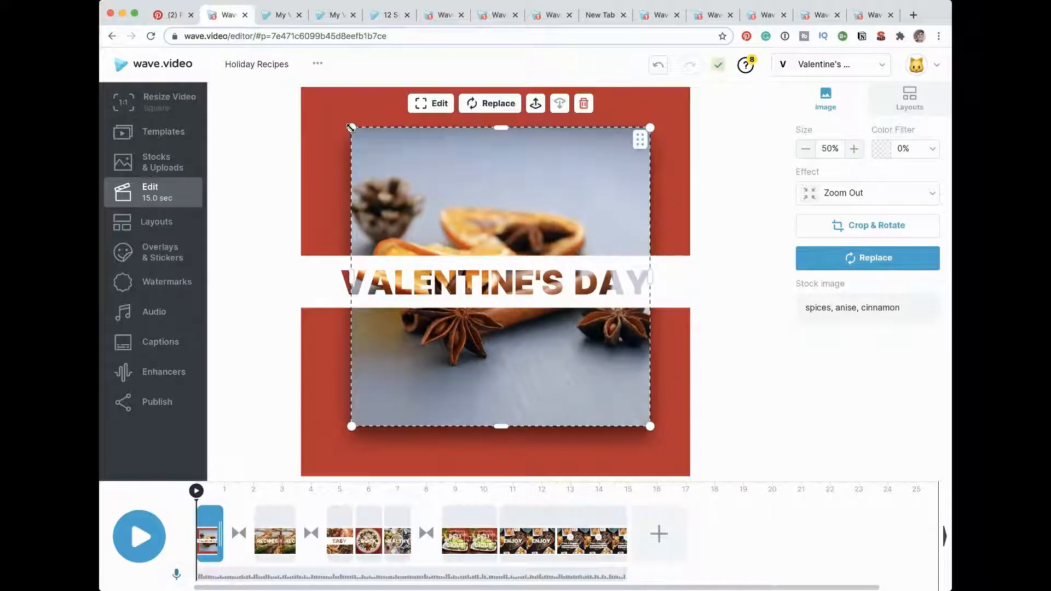
pyautogui.moveTo(351, 127); pyautogui.dragTo(340, 117)
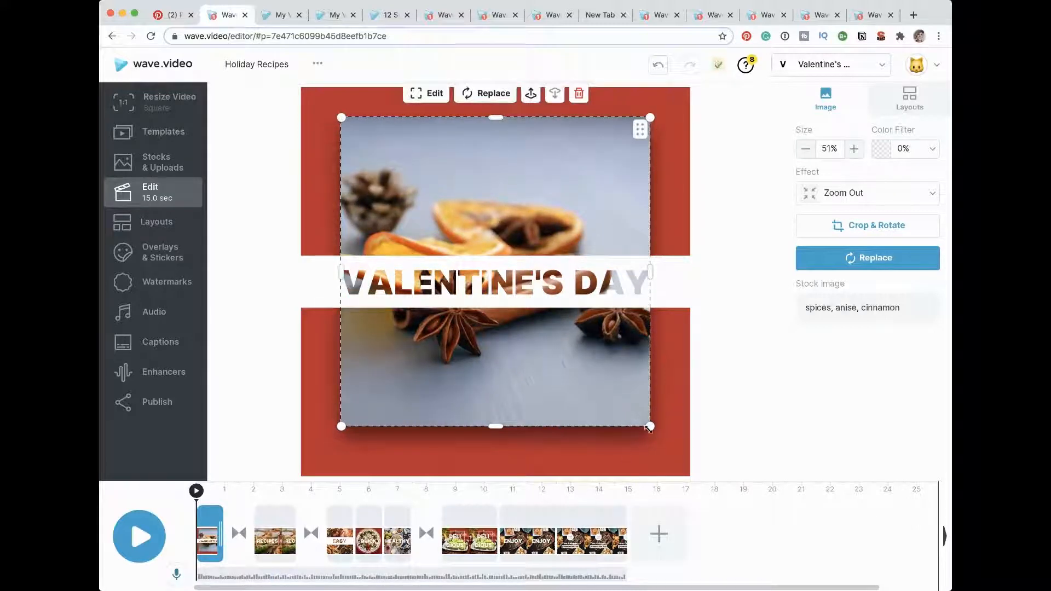
pyautogui.moveTo(649, 430); pyautogui.dragTo(658, 450)
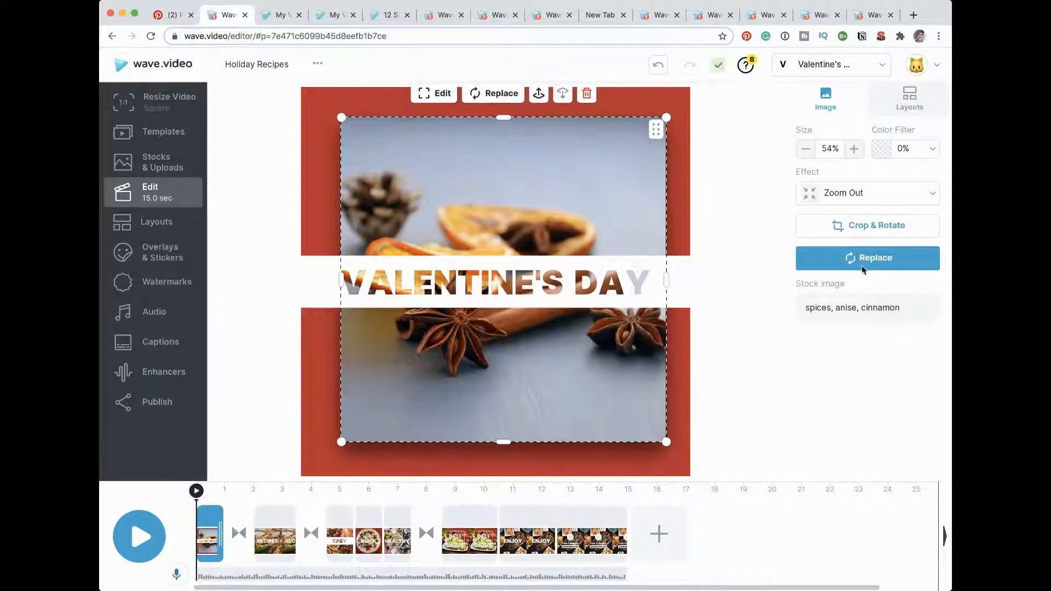
# Step: Start replacing the first scene's image by searching the stock library for "diner" and browsing the matching media
pyautogui.click(865, 257)
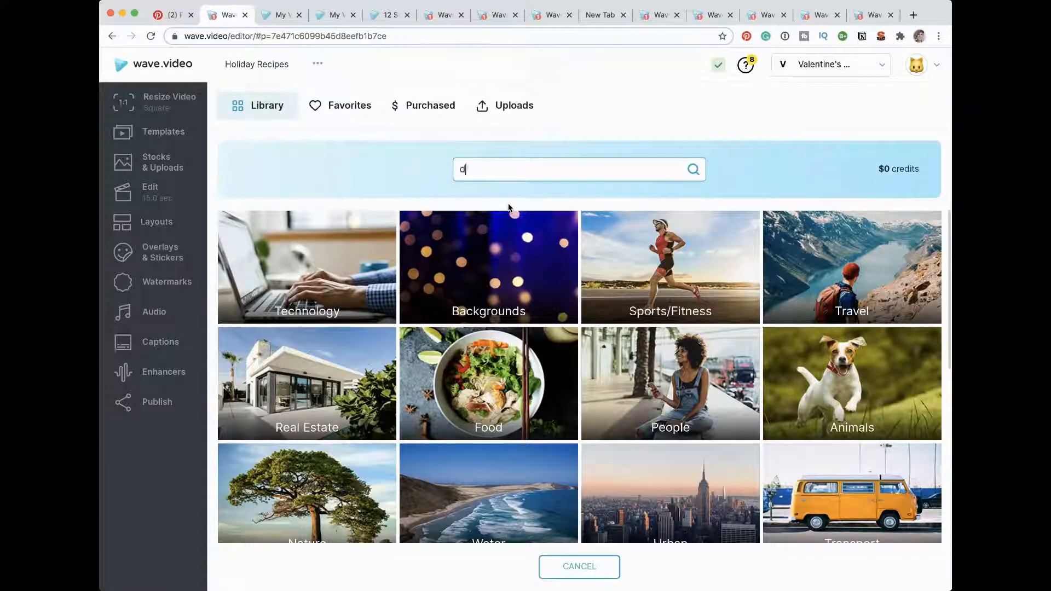
pyautogui.write('diner')
pyautogui.press('Return')
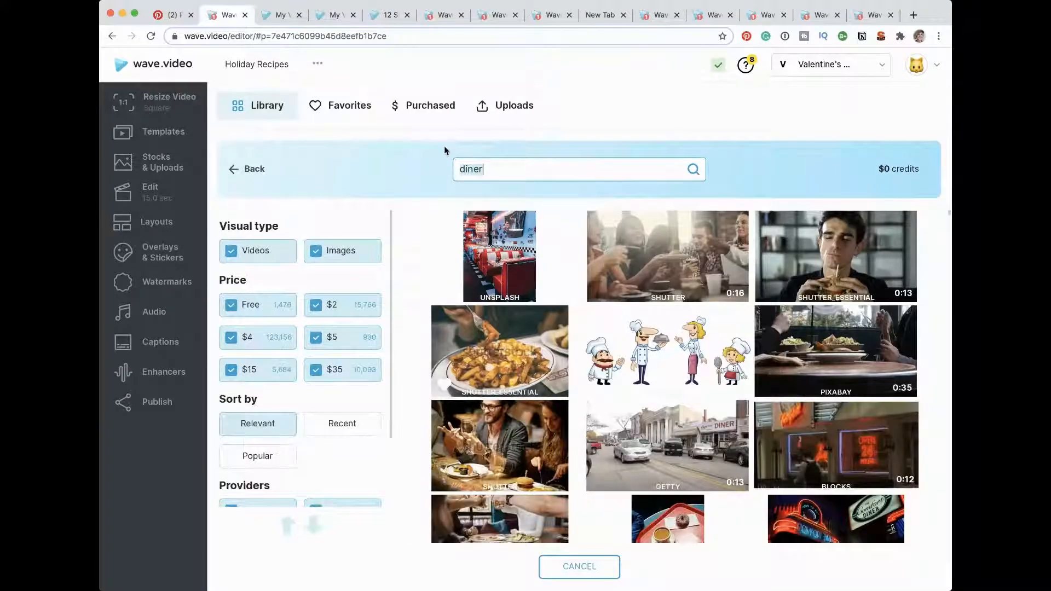
pyautogui.scroll(-5, 508, 386)
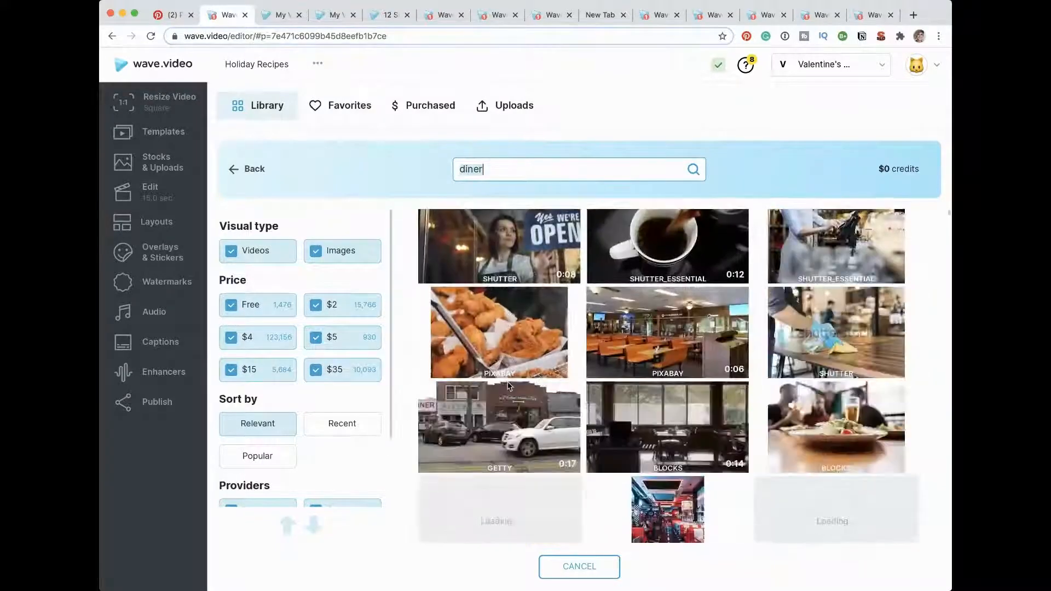
pyautogui.scroll(-10, 508, 386)
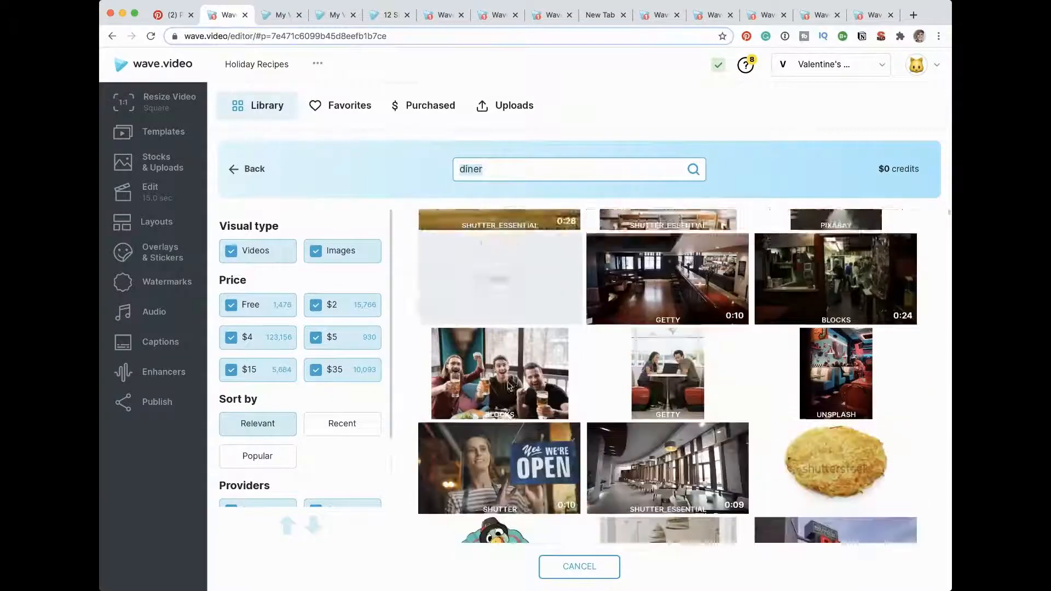
pyautogui.scroll(10, 504, 339)
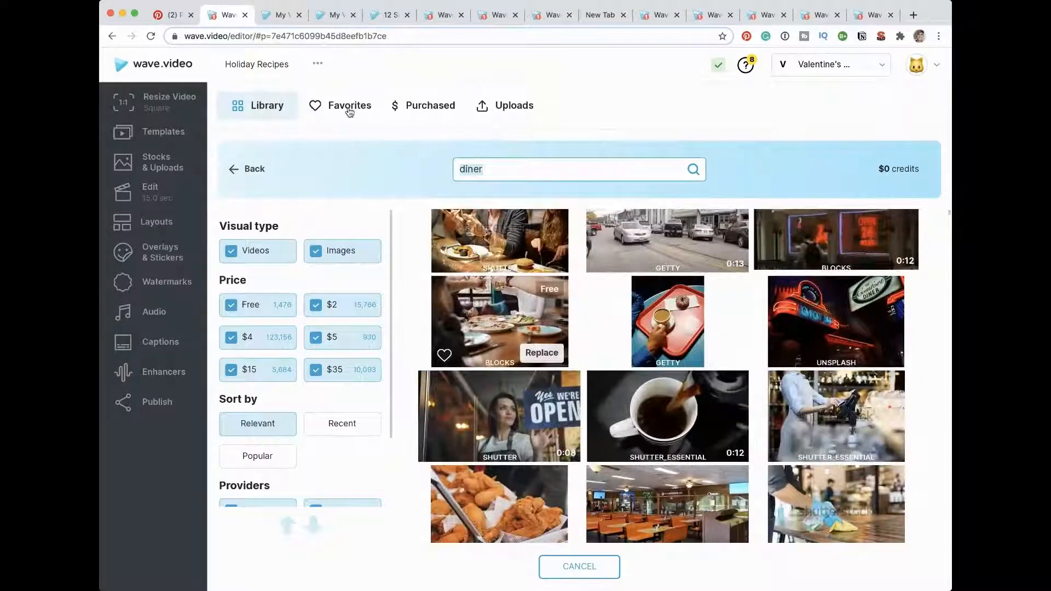
# Step: Replace the first scene's spices image with the shrimp stew video from the favorites
pyautogui.click(349, 112)
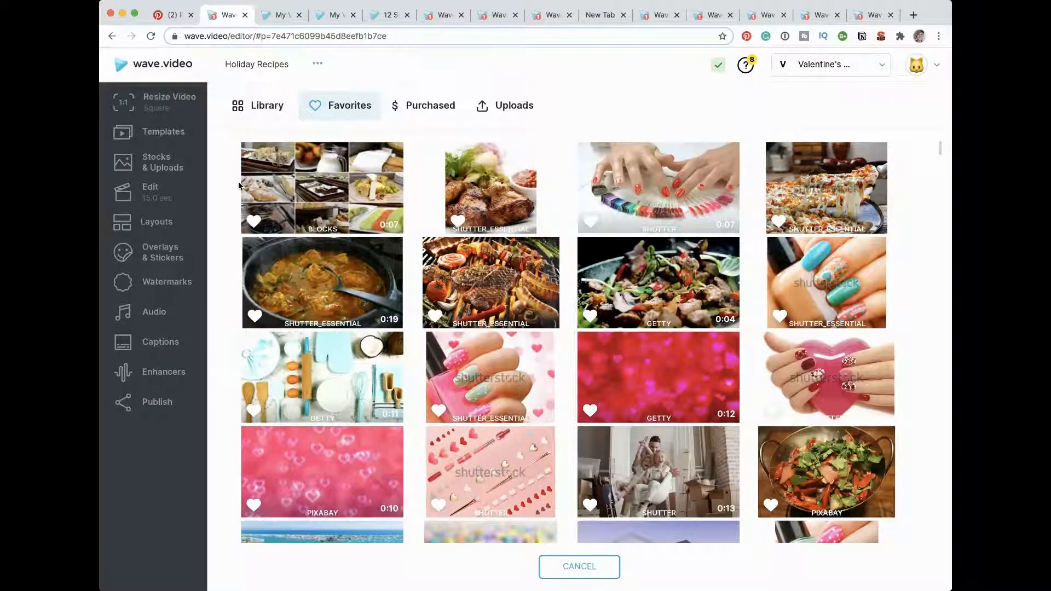
pyautogui.moveTo(382, 323)
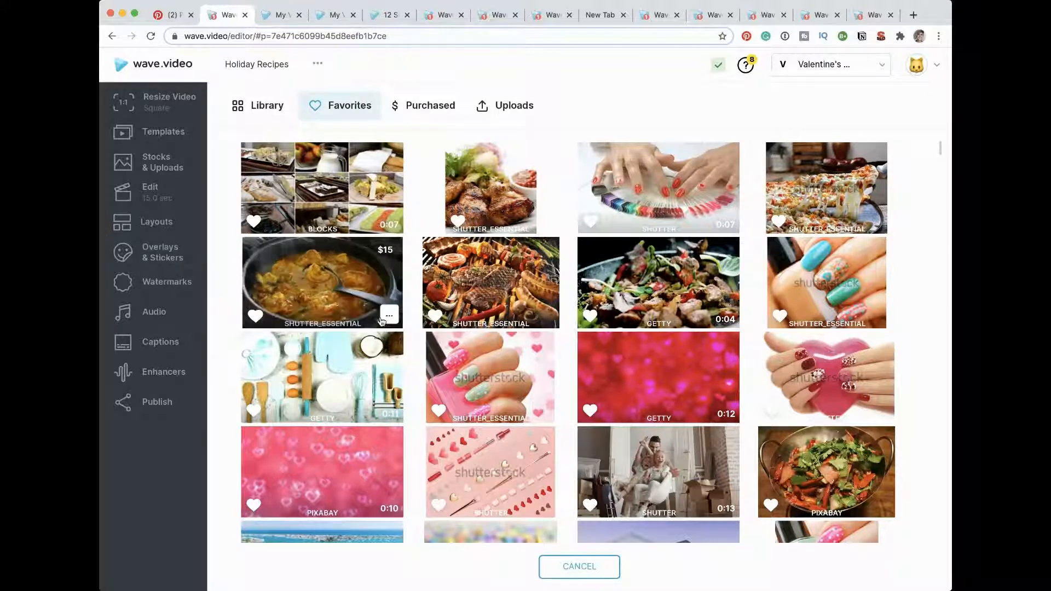
pyautogui.click(381, 321)
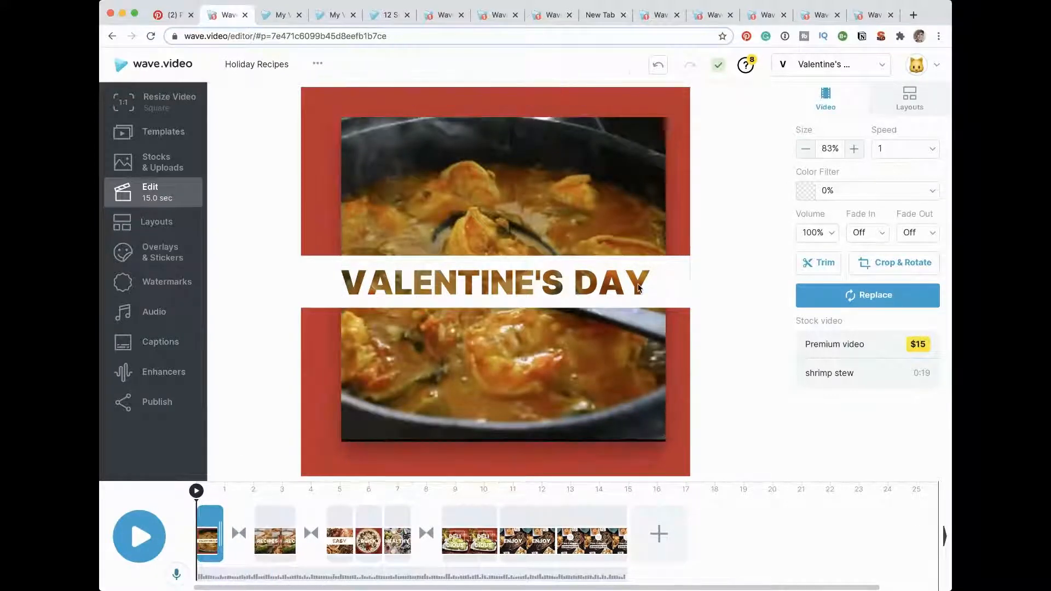
pyautogui.click(638, 288)
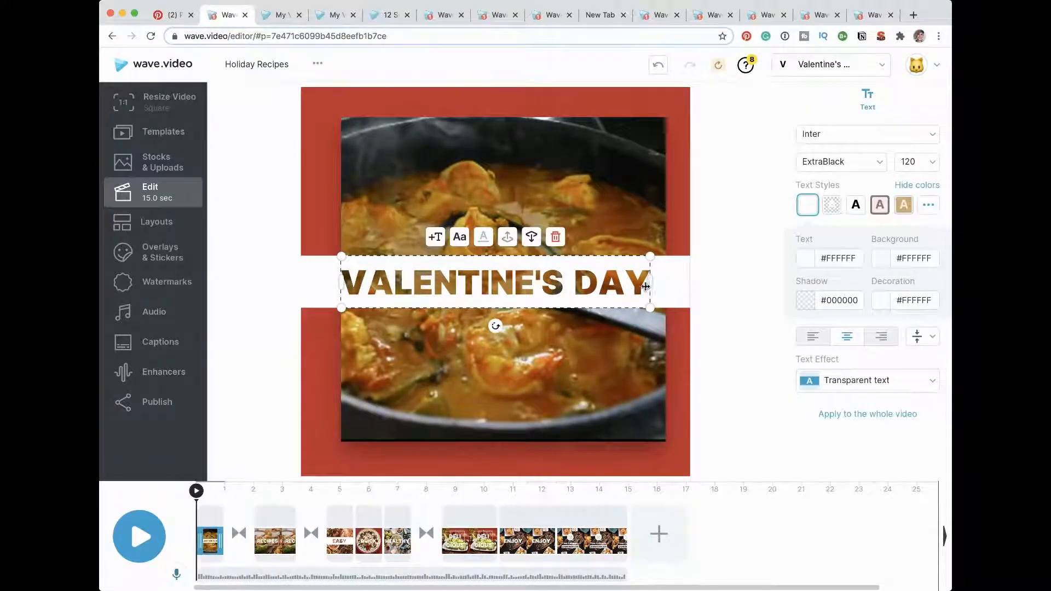
# Step: Change the second scene's RECIPES title to read STRAY HOME RECIPES
pyautogui.click(276, 518)
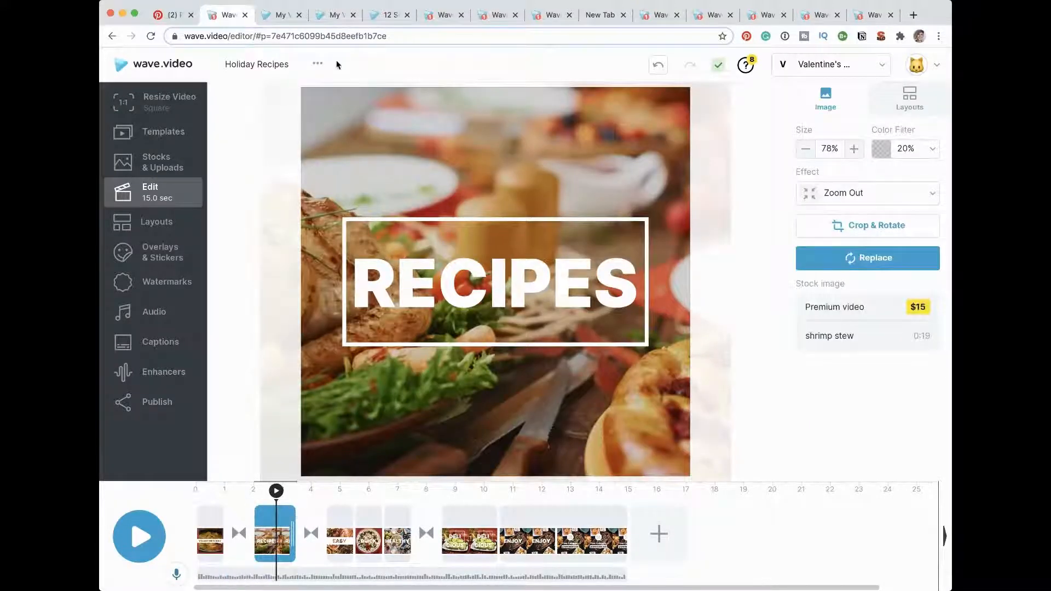
pyautogui.click(434, 283)
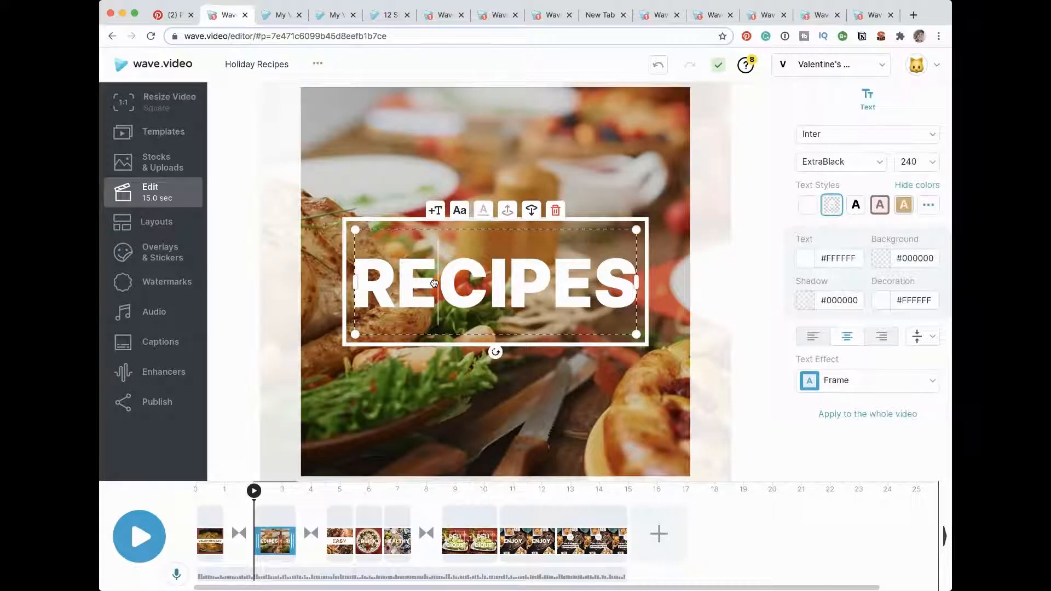
pyautogui.press('Left')
pyautogui.press('Left')
pyautogui.write('STRAY H')
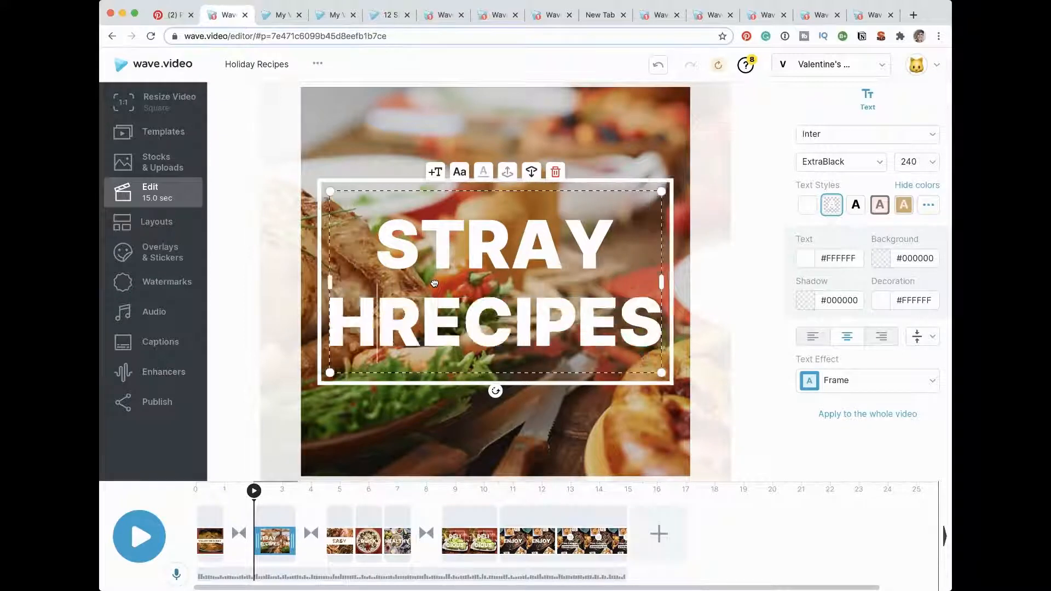
pyautogui.write('OMR')
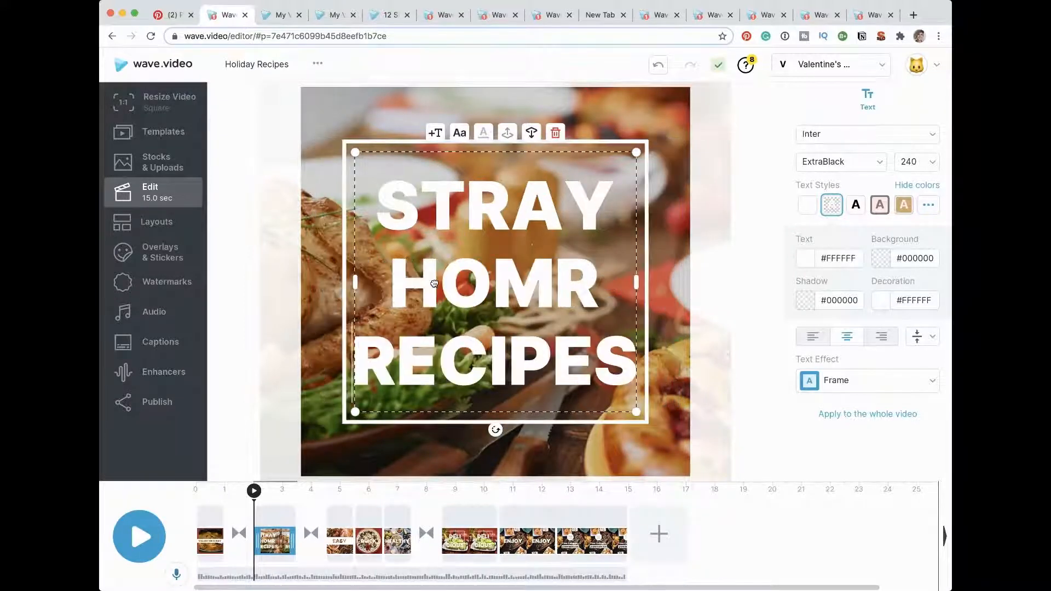
pyautogui.press('Left')
pyautogui.press('BackSpace')
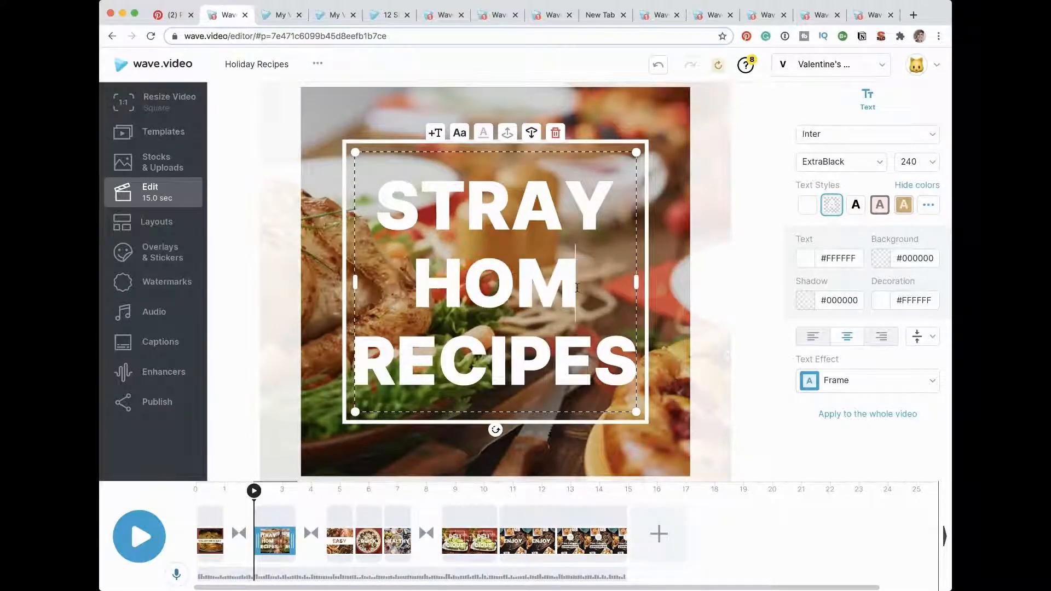
pyautogui.write('E')
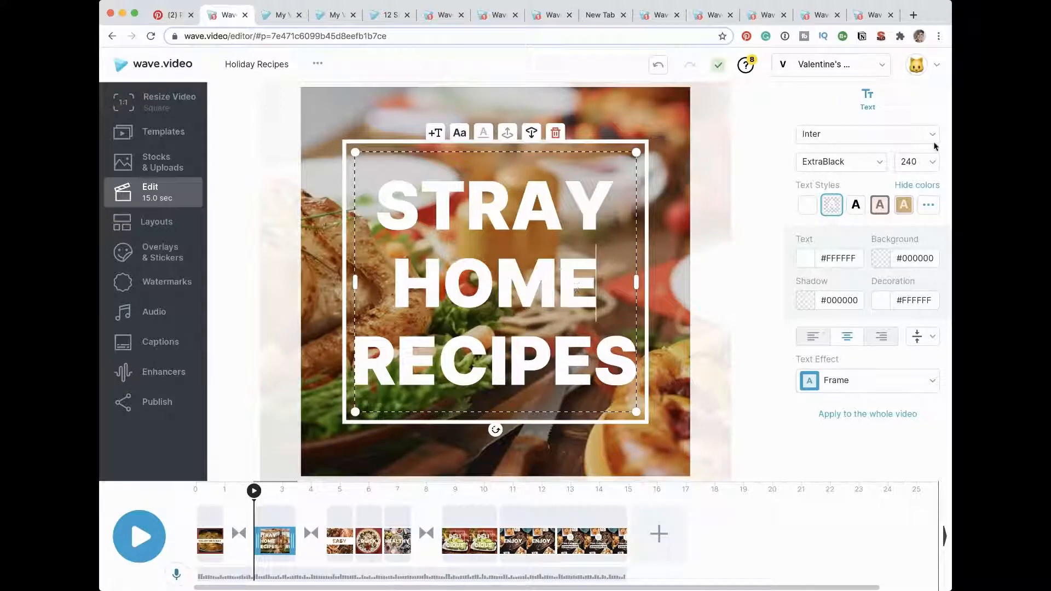
# Step: Set the font size of the second scene's STRAY HOME RECIPES title to 104
pyautogui.click(931, 163)
pyautogui.click(919, 264)
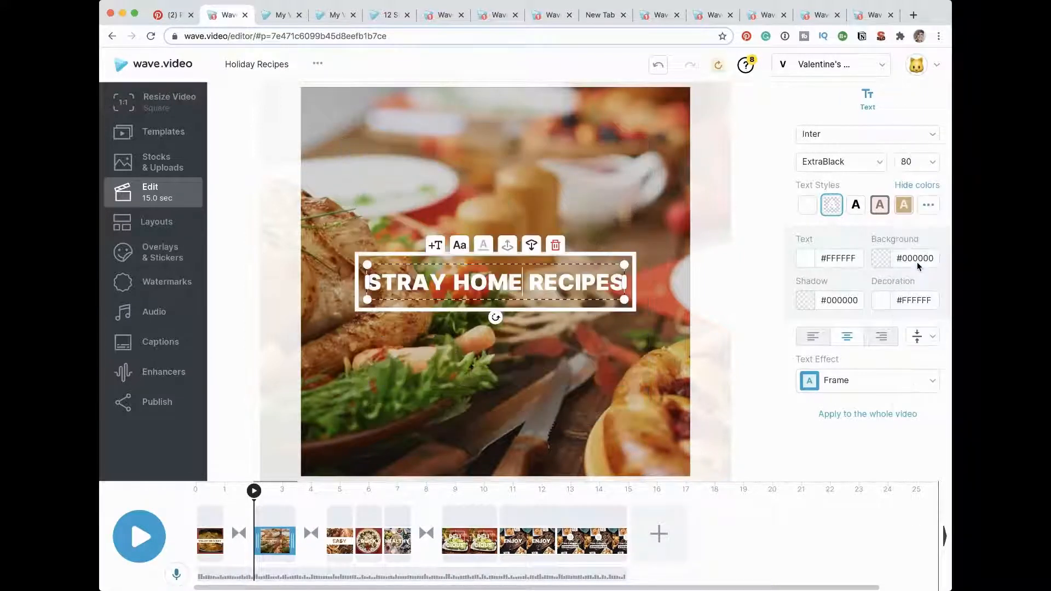
pyautogui.click(932, 163)
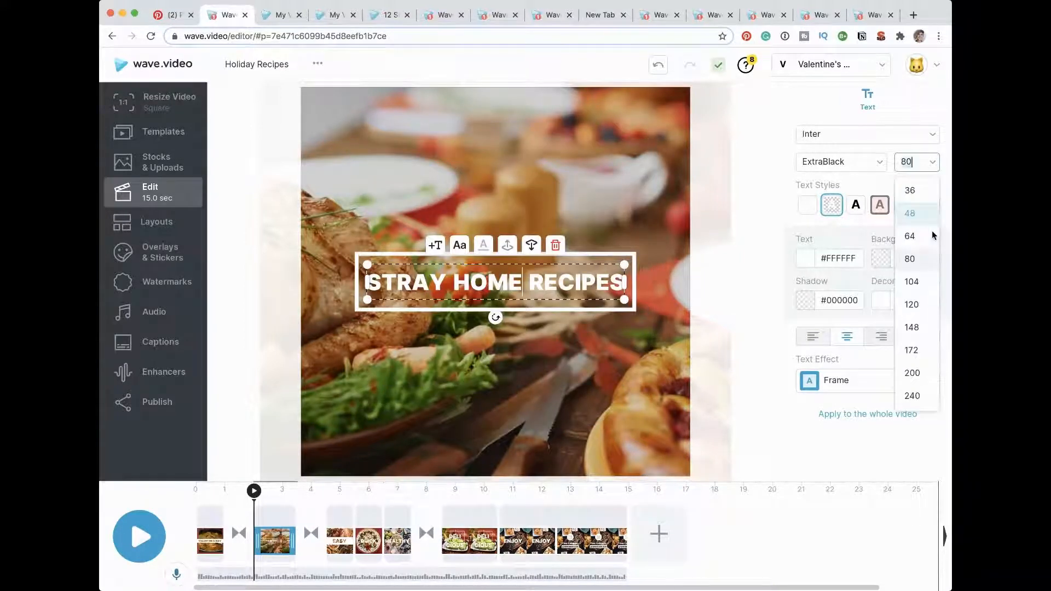
pyautogui.click(921, 283)
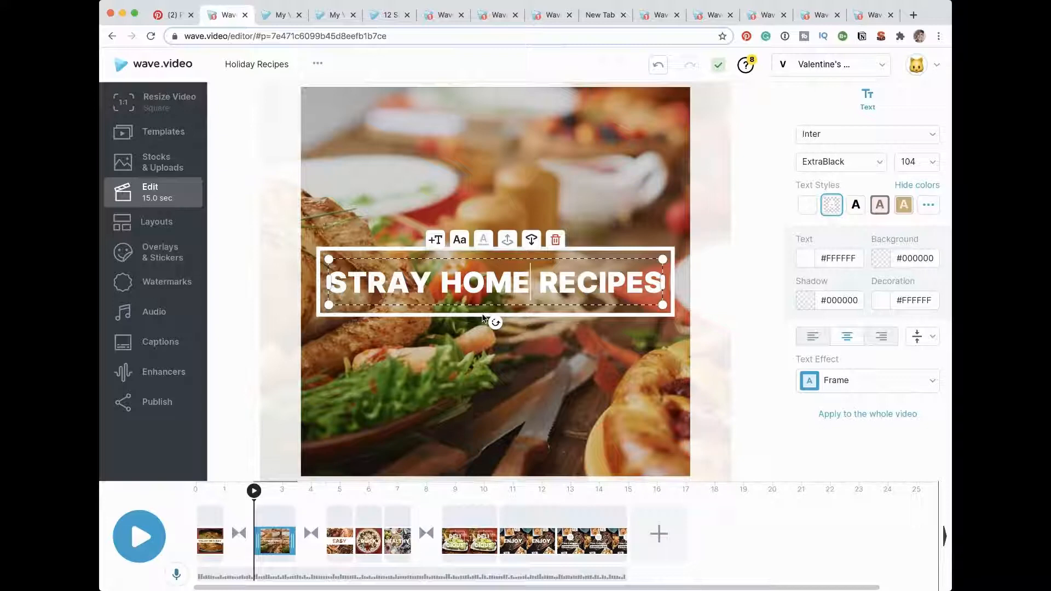
# Step: Play the video through to the closing scene and replace its YOUR LOGO placeholder with the red heart logo
pyautogui.click(337, 509)
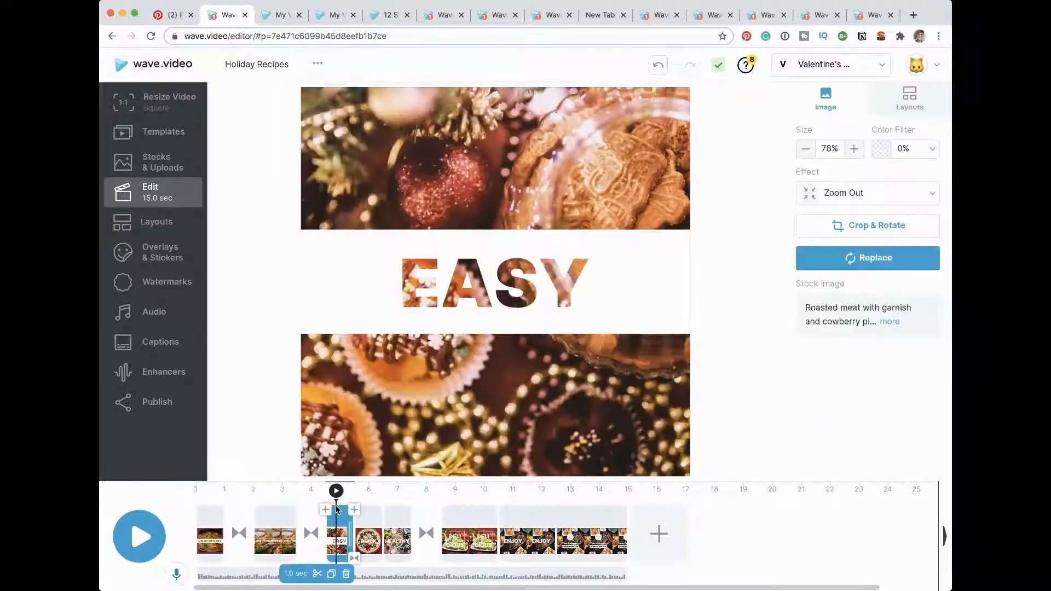
pyautogui.click(144, 537)
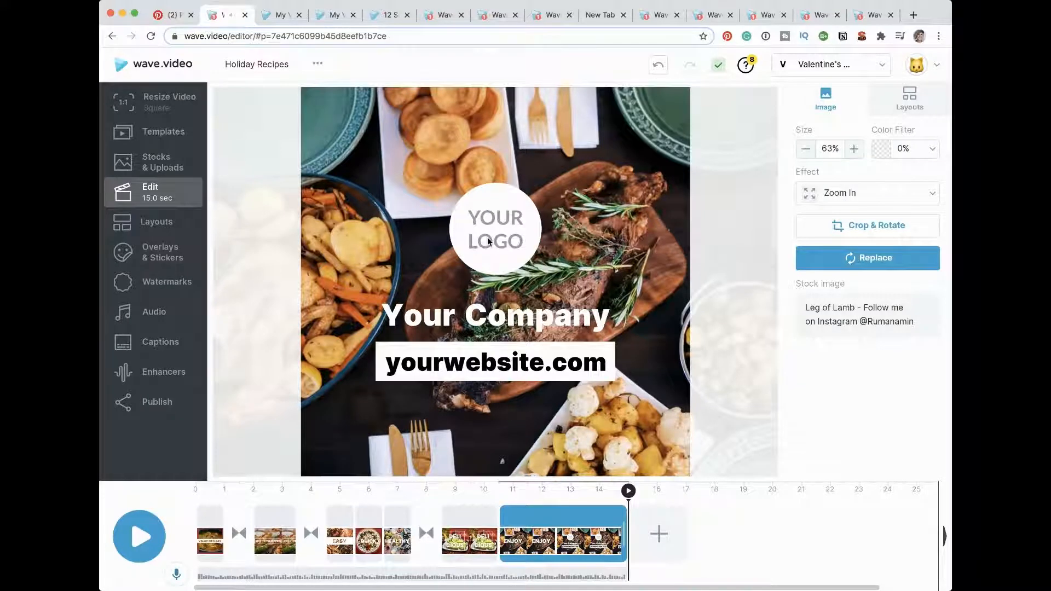
pyautogui.click(489, 242)
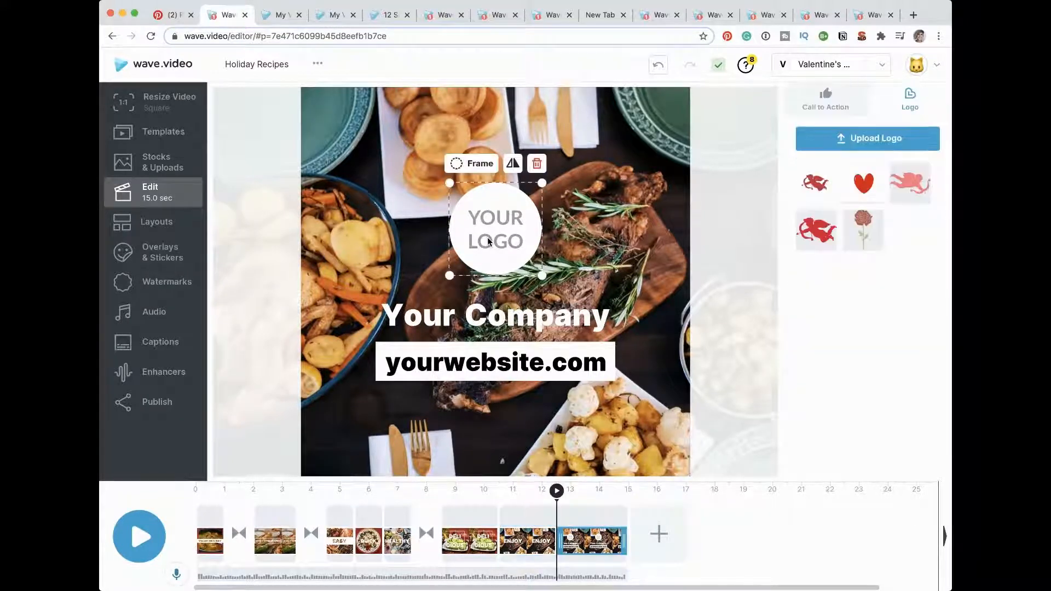
pyautogui.click(860, 186)
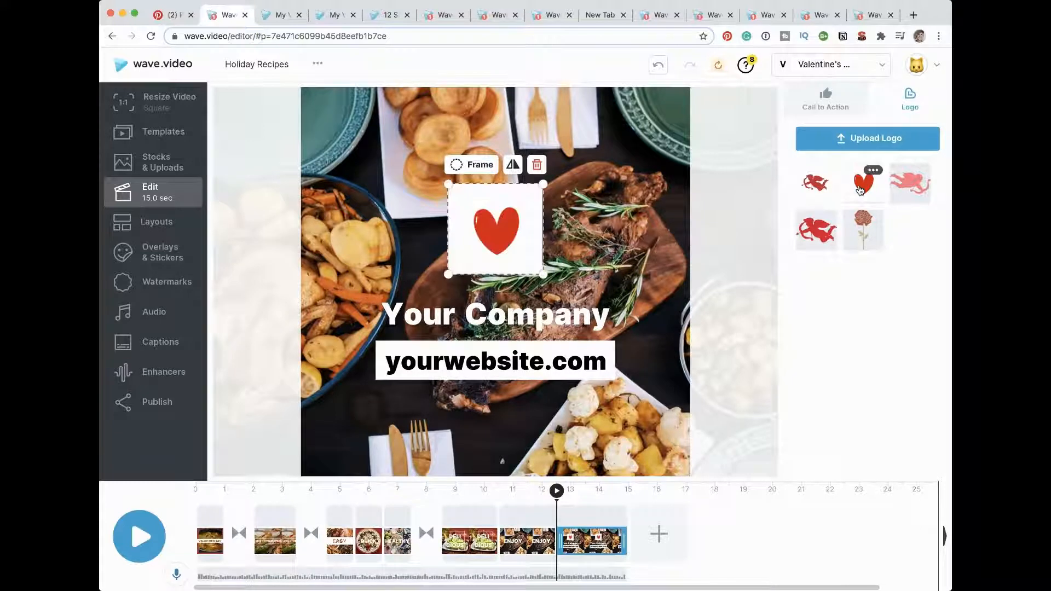
# Step: Switch to the Wave.video brand and swap the closing scene's logo for its blue triangle logo
pyautogui.click(884, 66)
pyautogui.click(827, 152)
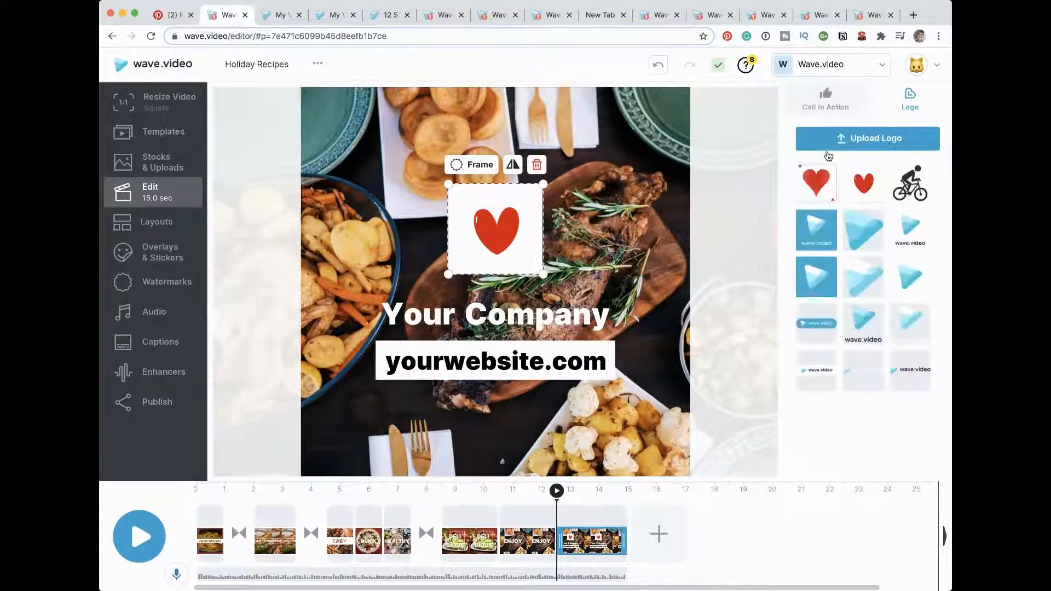
pyautogui.click(863, 278)
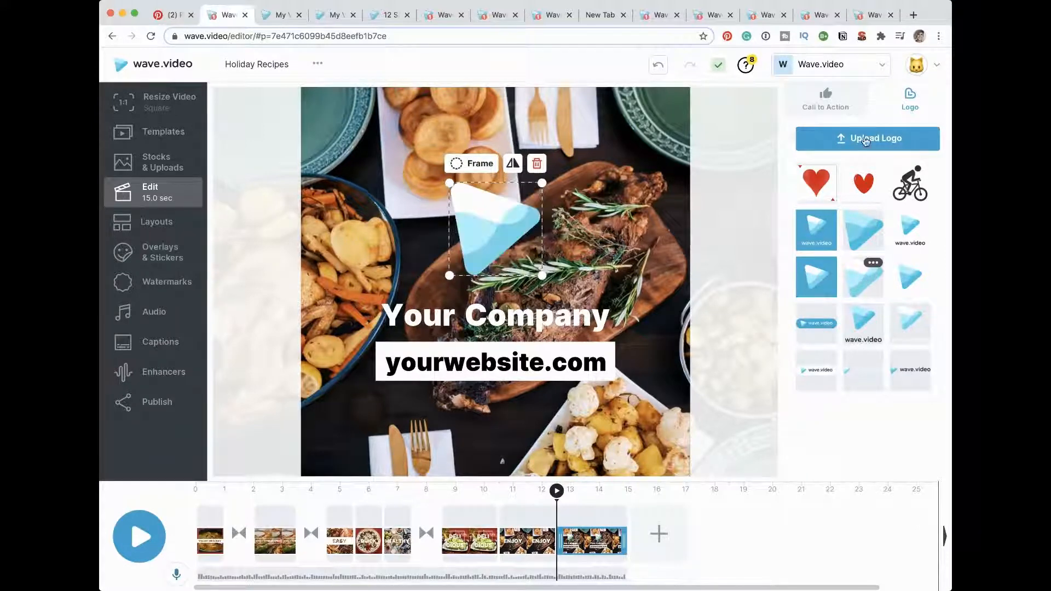
# Step: Swap the closing scene's logo for the red heart from the Valentine's brand and give it a circular frame
pyautogui.click(846, 68)
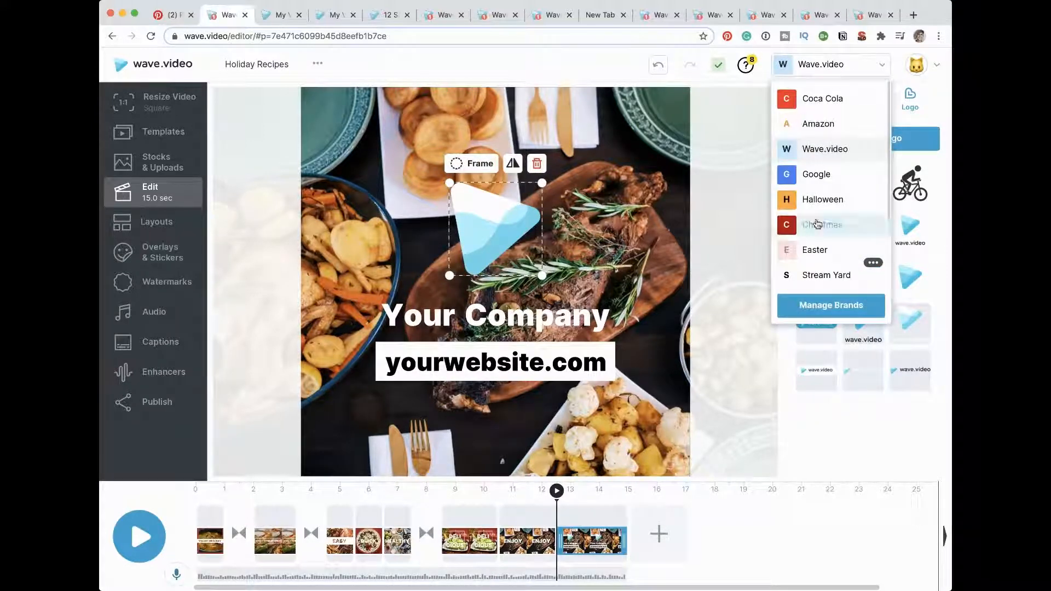
pyautogui.scroll(-2, 817, 223)
pyautogui.scroll(-2, 816, 230)
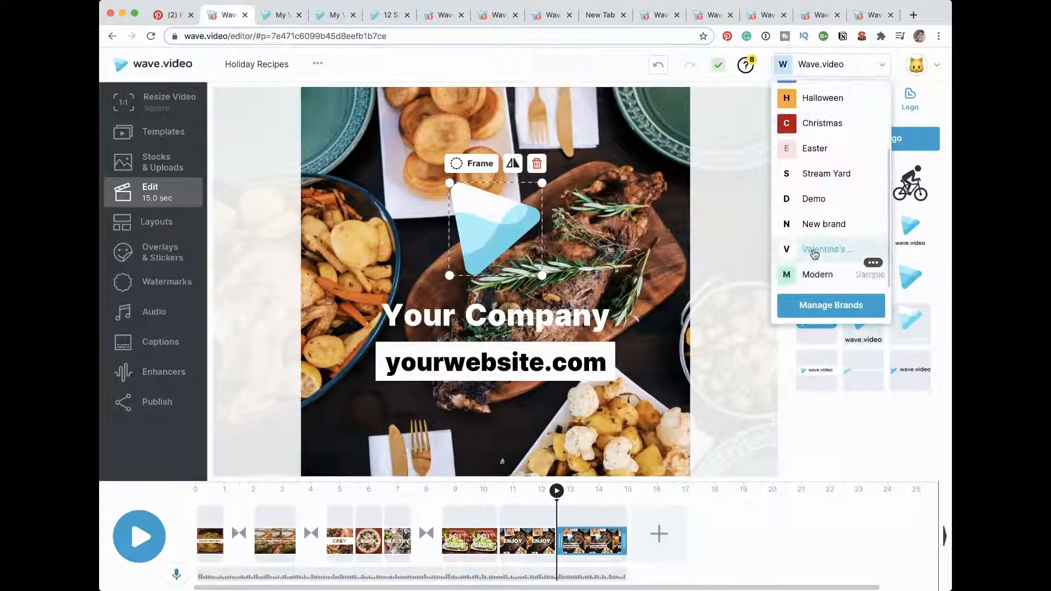
pyautogui.click(815, 251)
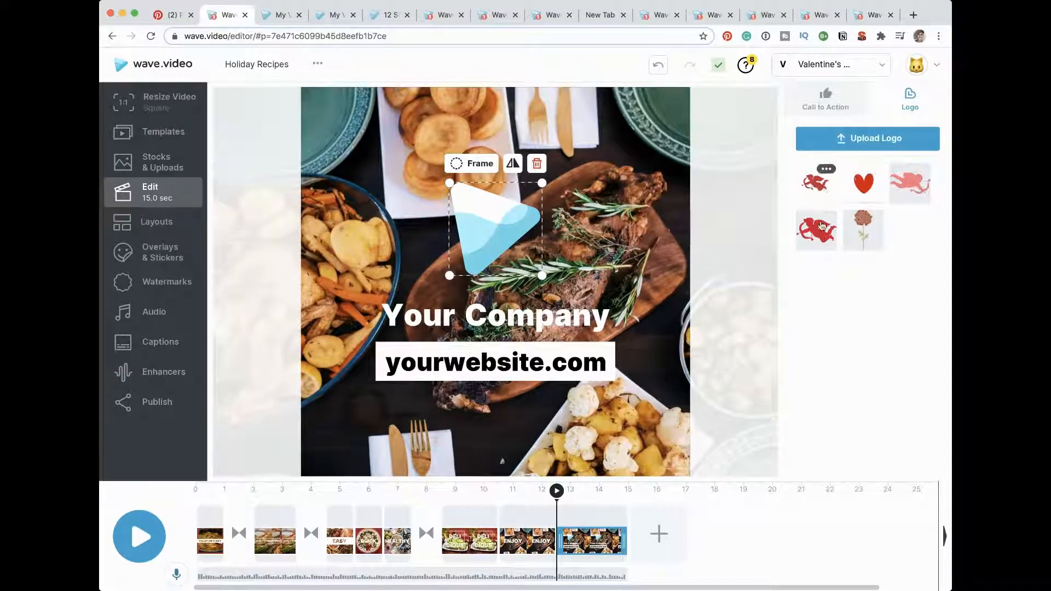
pyautogui.click(863, 187)
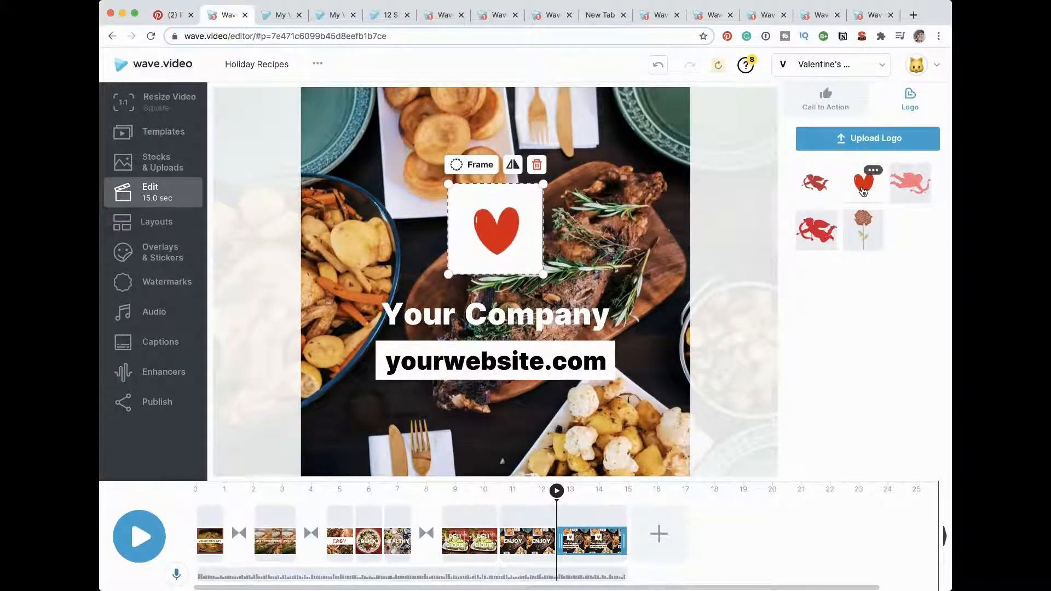
pyautogui.click(471, 166)
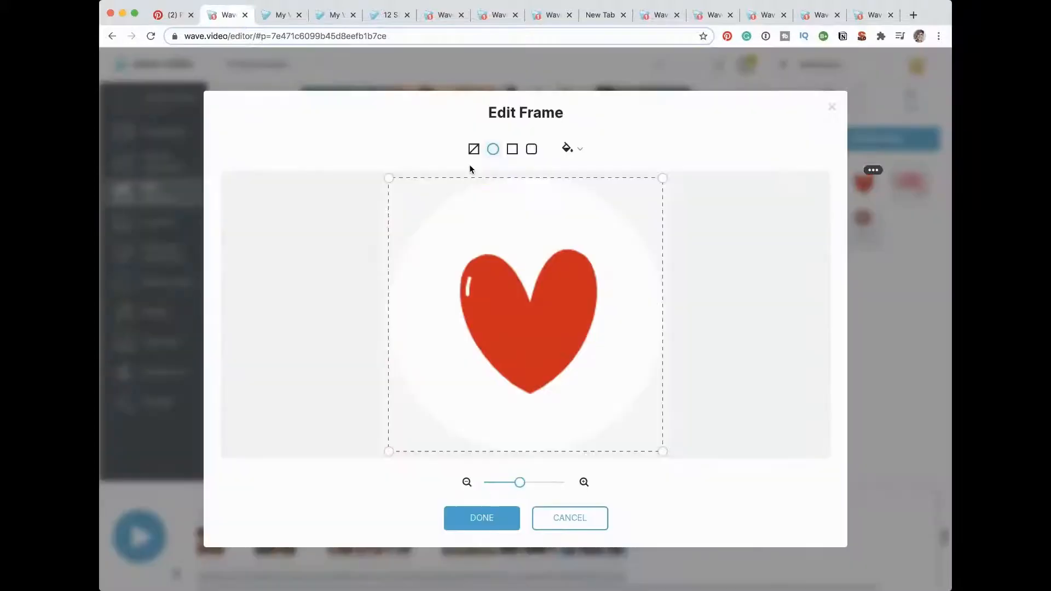
pyautogui.click(477, 517)
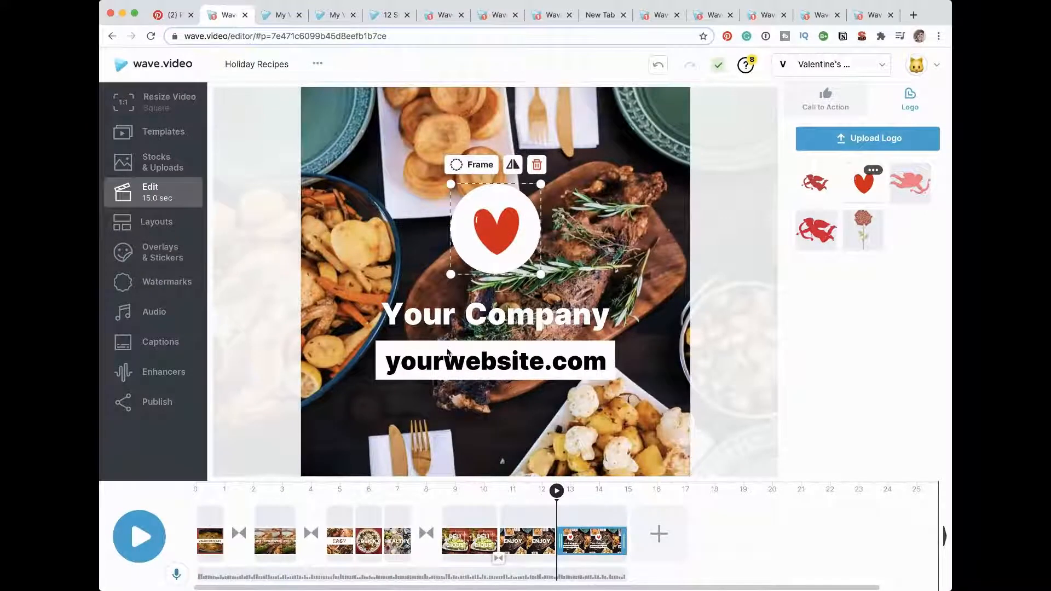
# Step: Replace the Your Company text on the closing scene with "For recipesgo to"
pyautogui.click(443, 328)
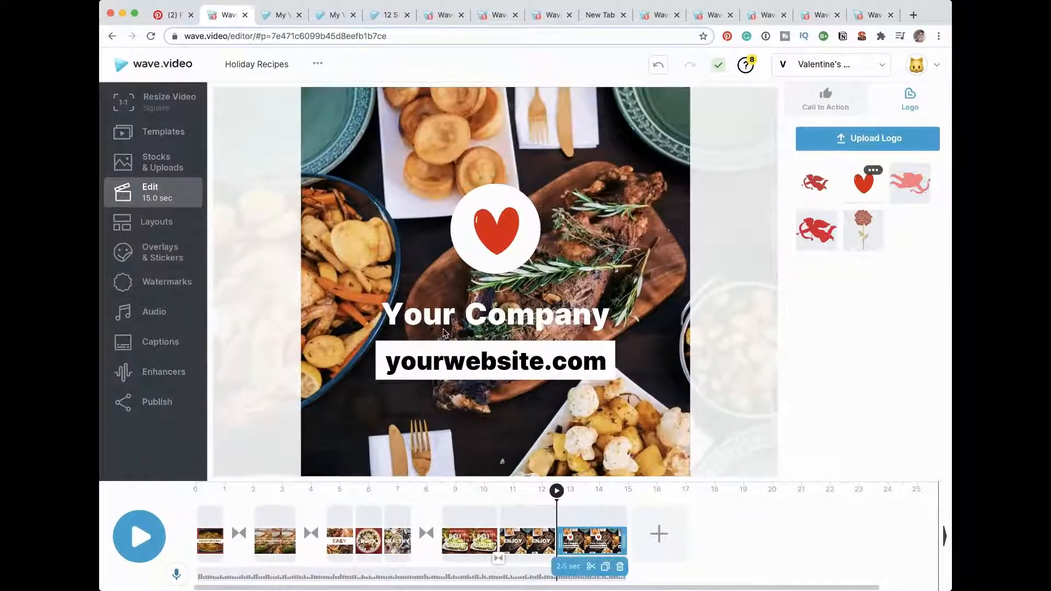
pyautogui.click(449, 326)
pyautogui.click(453, 323)
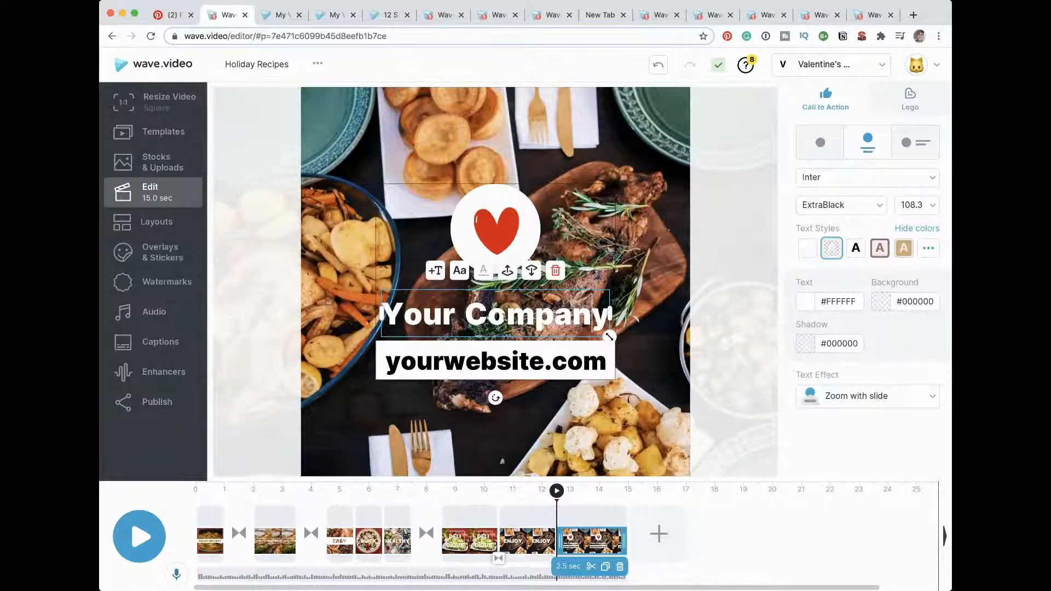
pyautogui.moveTo(596, 317); pyautogui.dragTo(332, 317)
pyautogui.write('F')
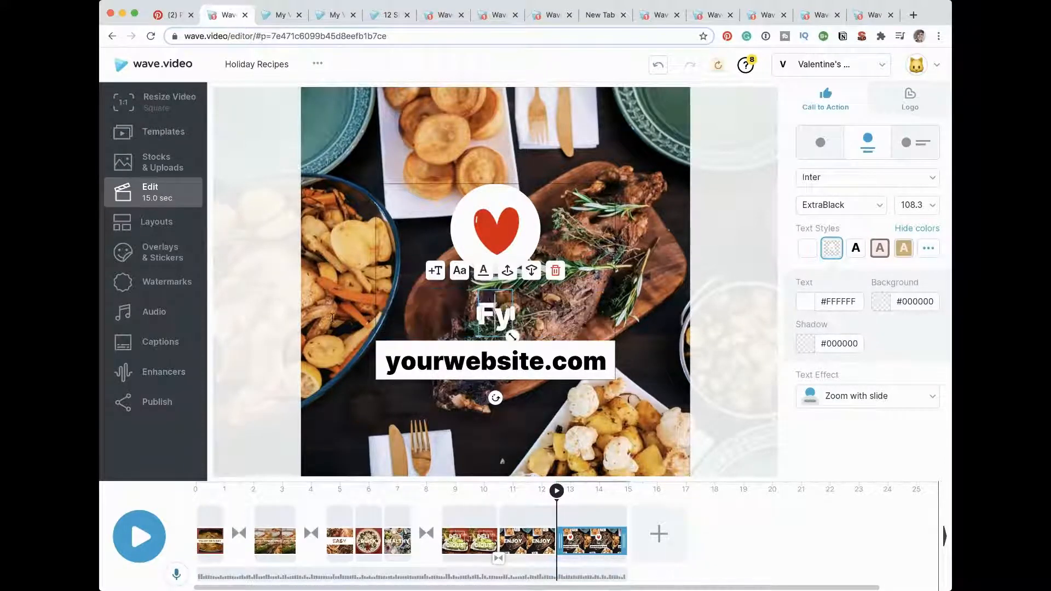
pyautogui.write('or ')
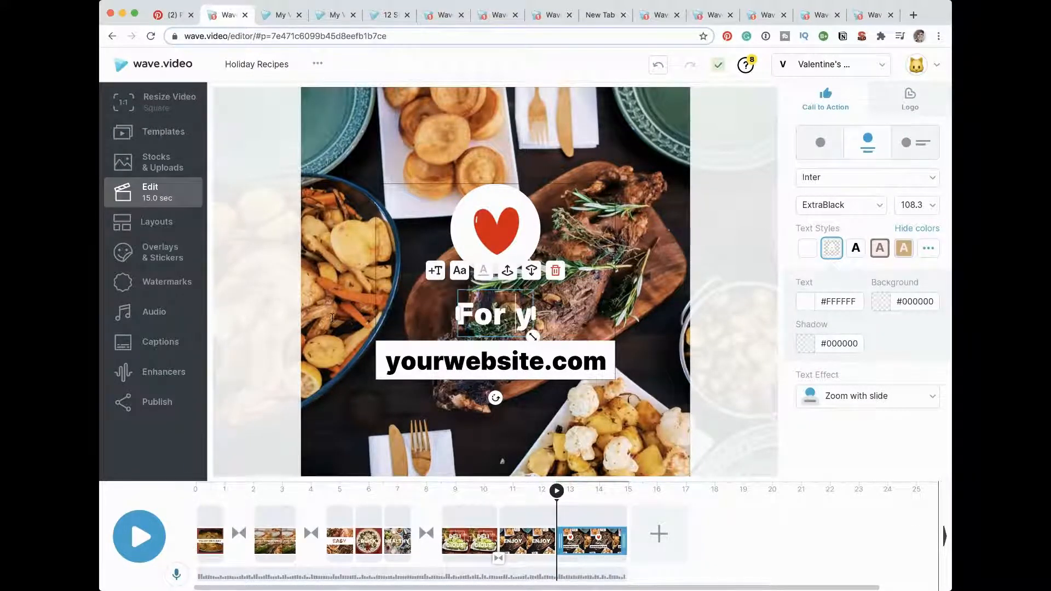
pyautogui.write('recip')
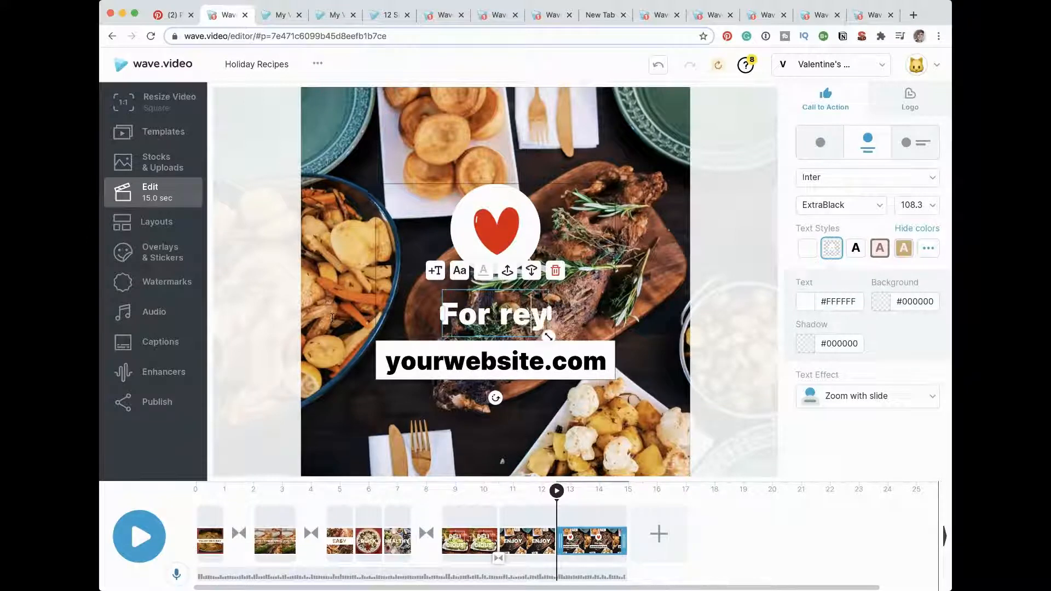
pyautogui.write('e')
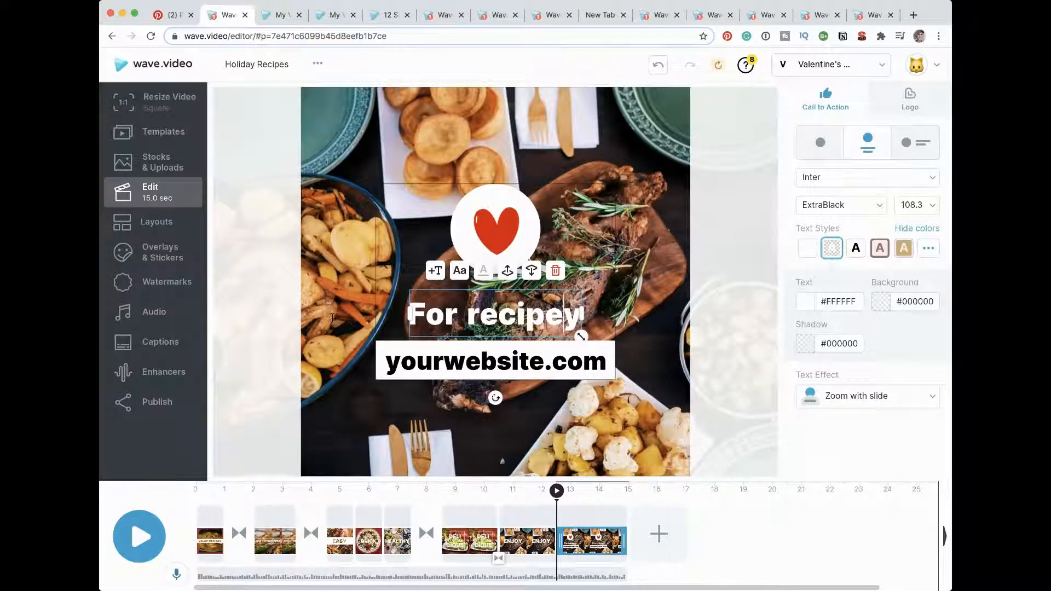
pyautogui.write('s d')
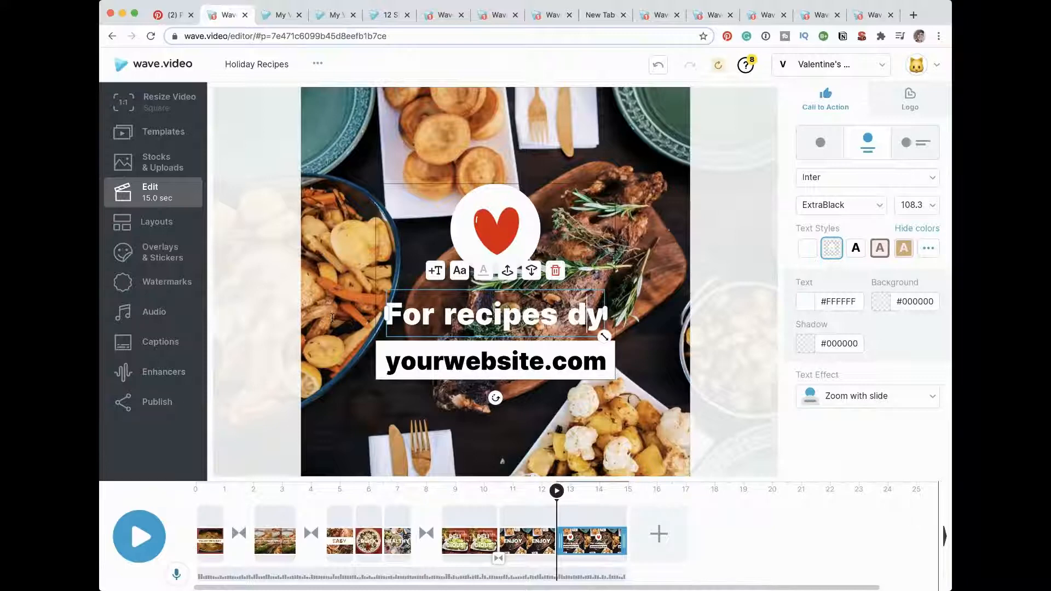
pyautogui.write('o')
pyautogui.press('BackSpace')
pyautogui.press('BackSpace')
pyautogui.press('BackSpace')
pyautogui.press('BackSpace')
pyautogui.write('g')
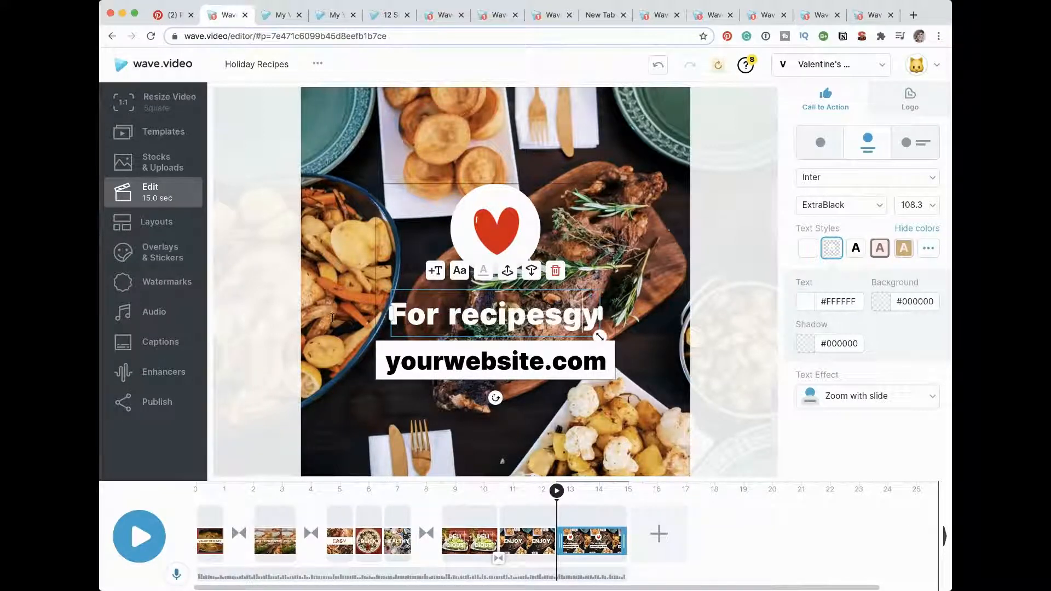
pyautogui.write('o to')
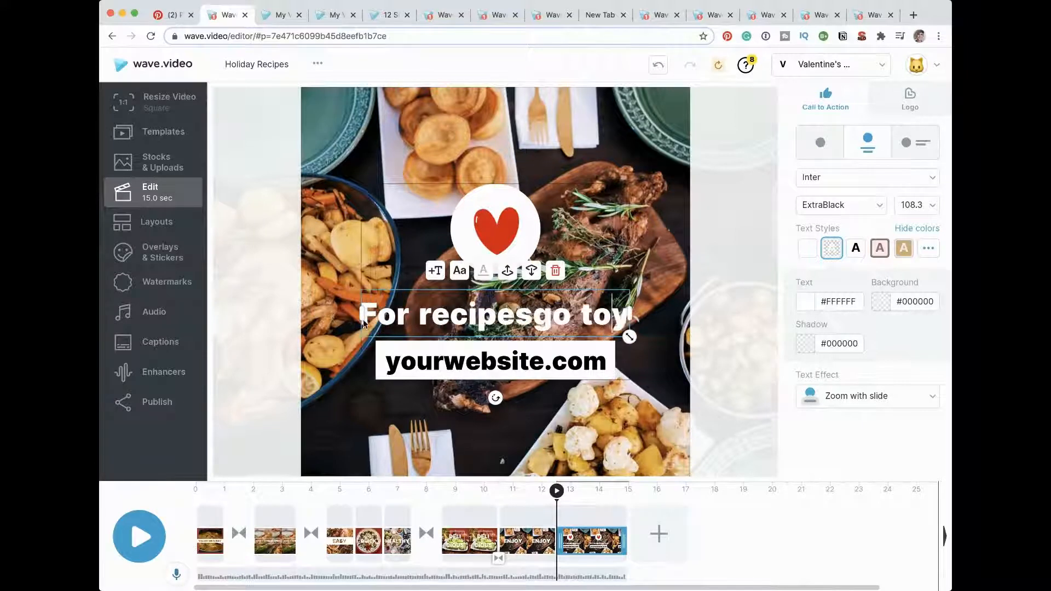
pyautogui.press('Delete')
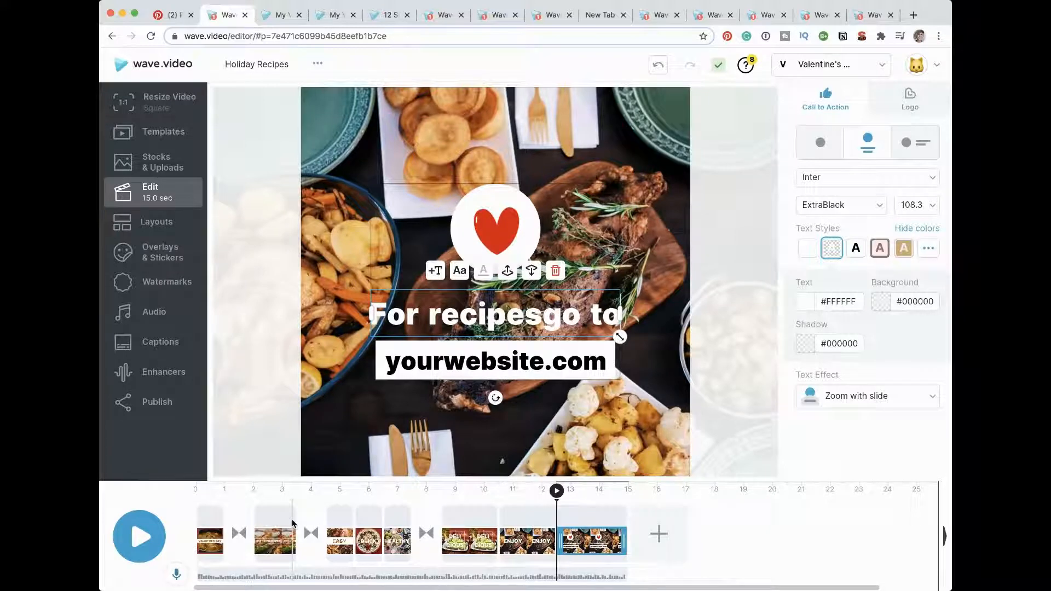
# Step: Preview the opening scenes of the video up to the EASY scene and open the layout options
pyautogui.click(141, 537)
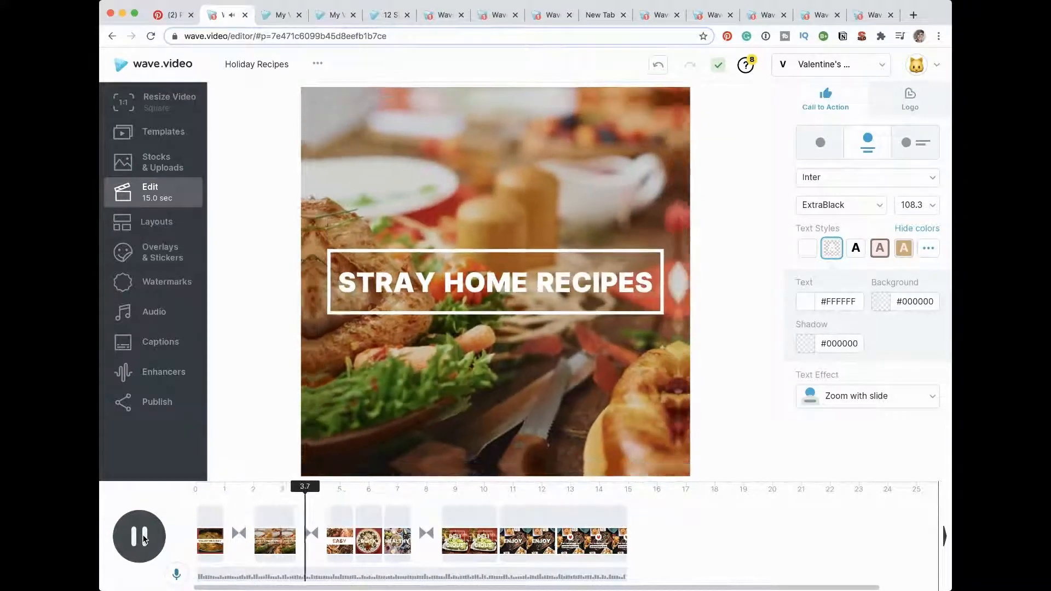
pyautogui.click(142, 537)
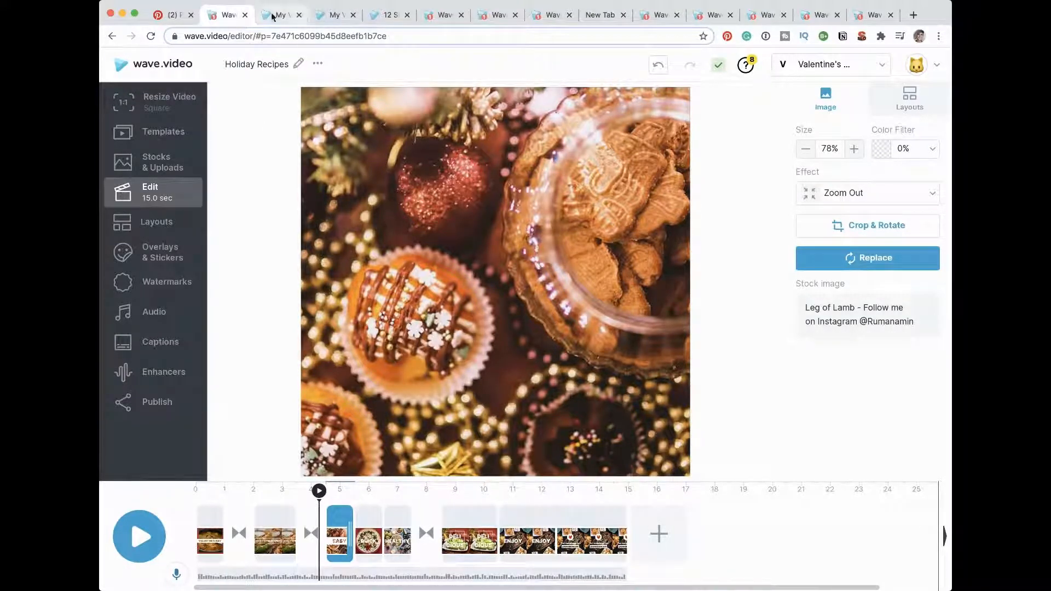
pyautogui.click(155, 400)
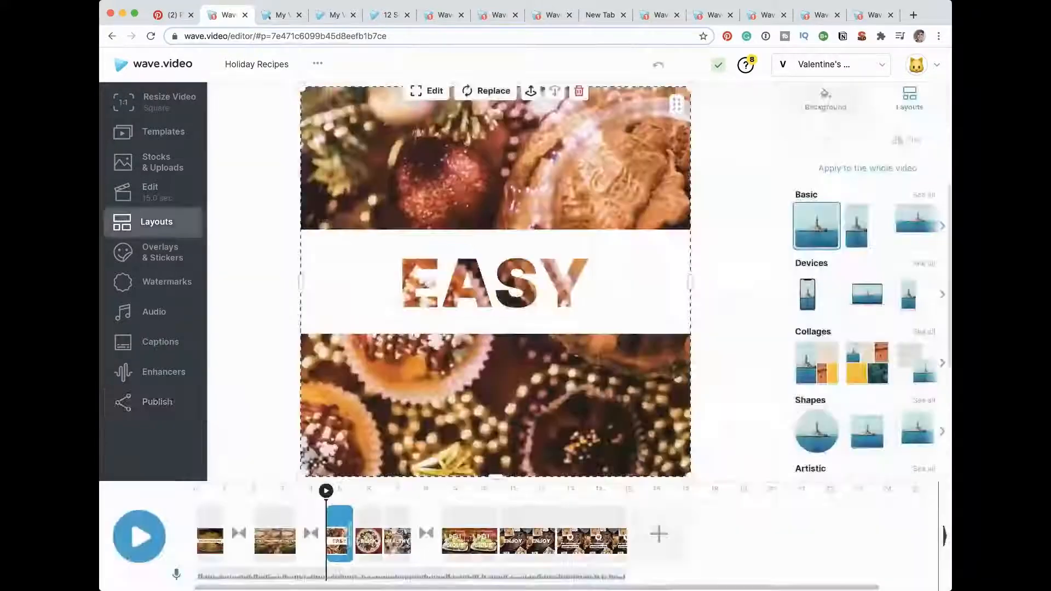
# Step: Look over the folders and videos on the My Videos page in the other browser tab, and return to the editor
pyautogui.click(277, 15)
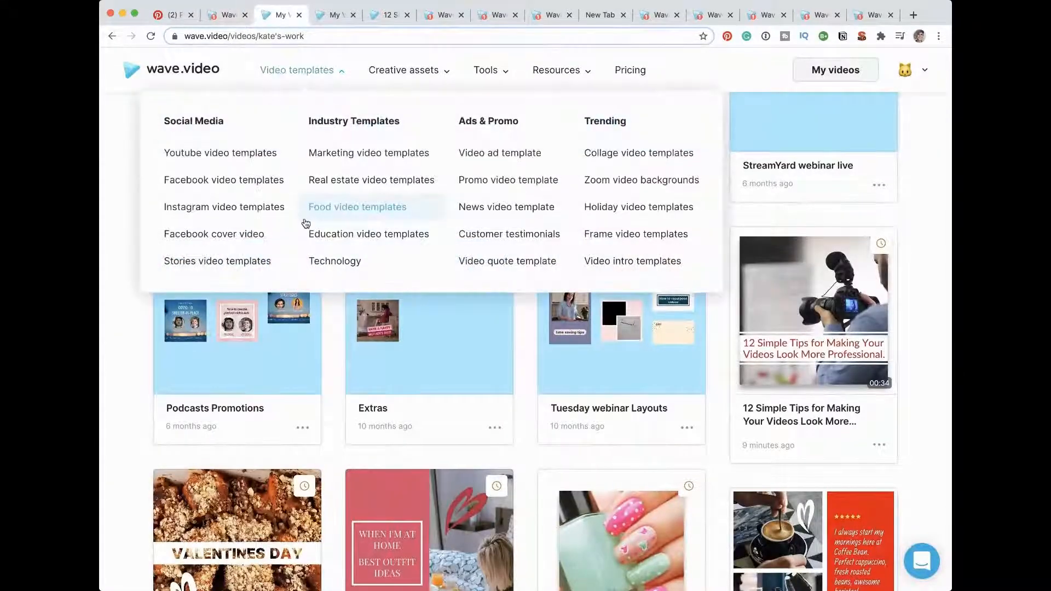
pyautogui.scroll(3, 305, 222)
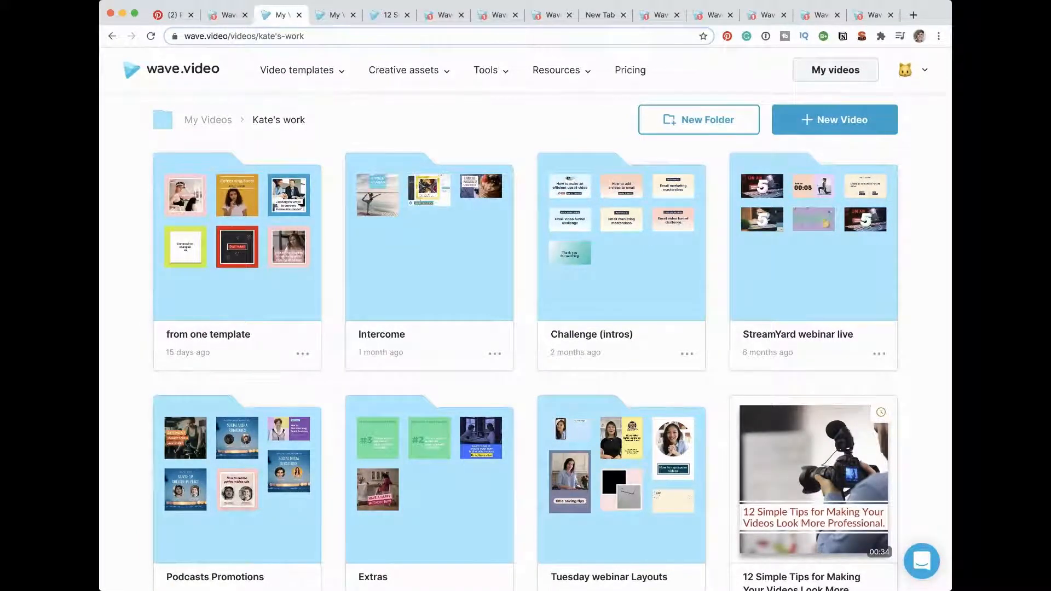
pyautogui.click(226, 21)
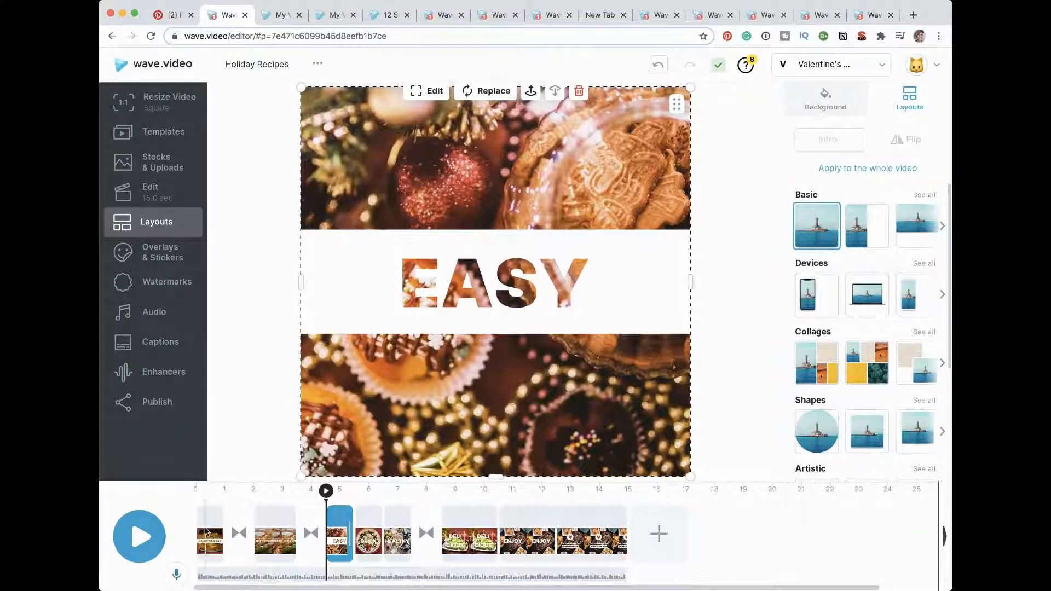
# Step: Step through the scenes from the VALENTINE'S DAY intro to the DELICIOUS scene to review each one
pyautogui.click(209, 519)
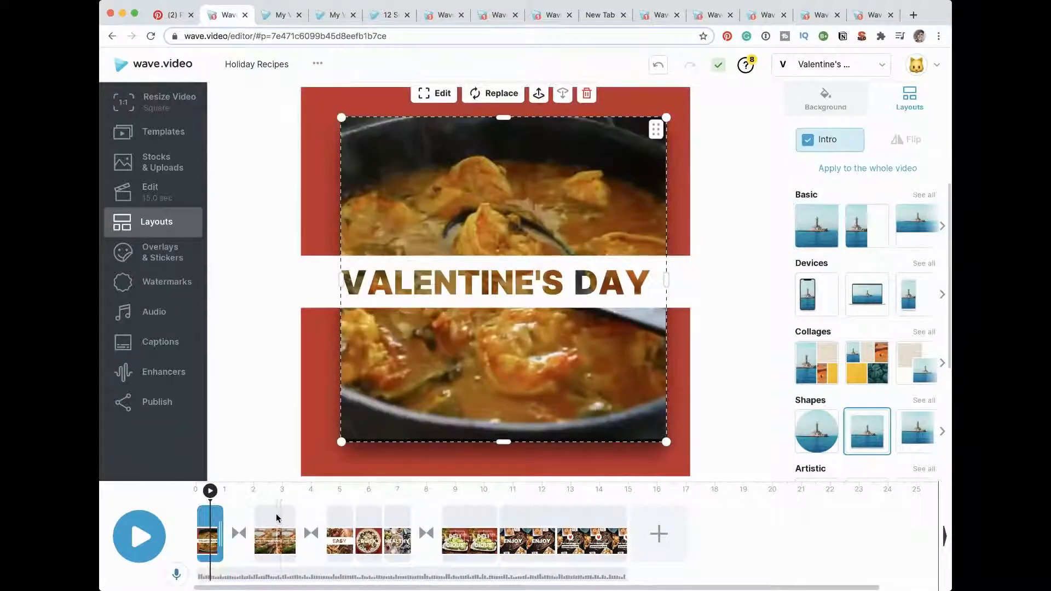
pyautogui.click(277, 517)
pyautogui.click(347, 515)
pyautogui.click(372, 518)
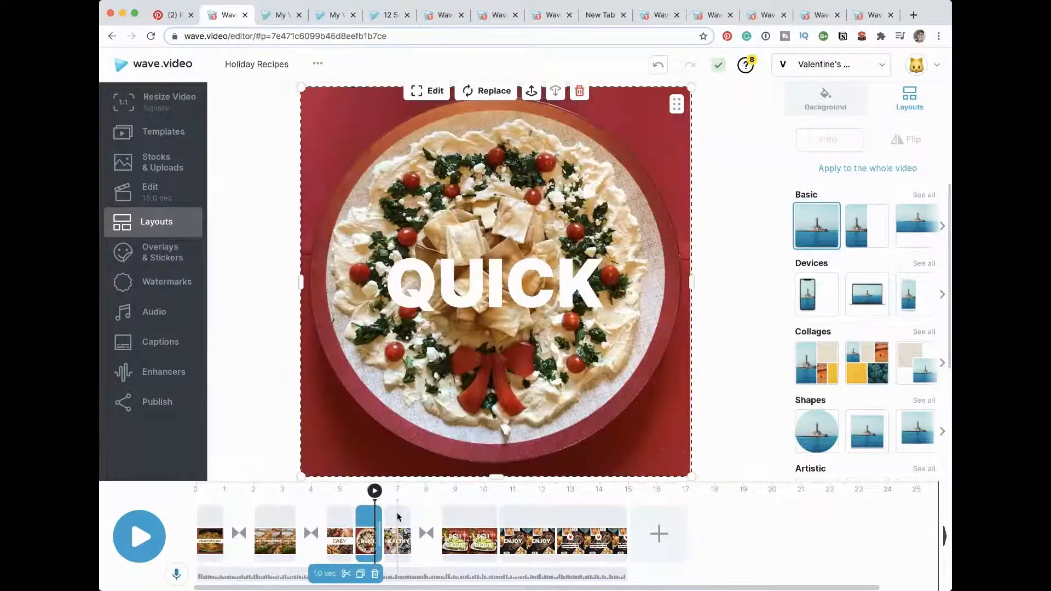
pyautogui.click(398, 515)
pyautogui.click(465, 515)
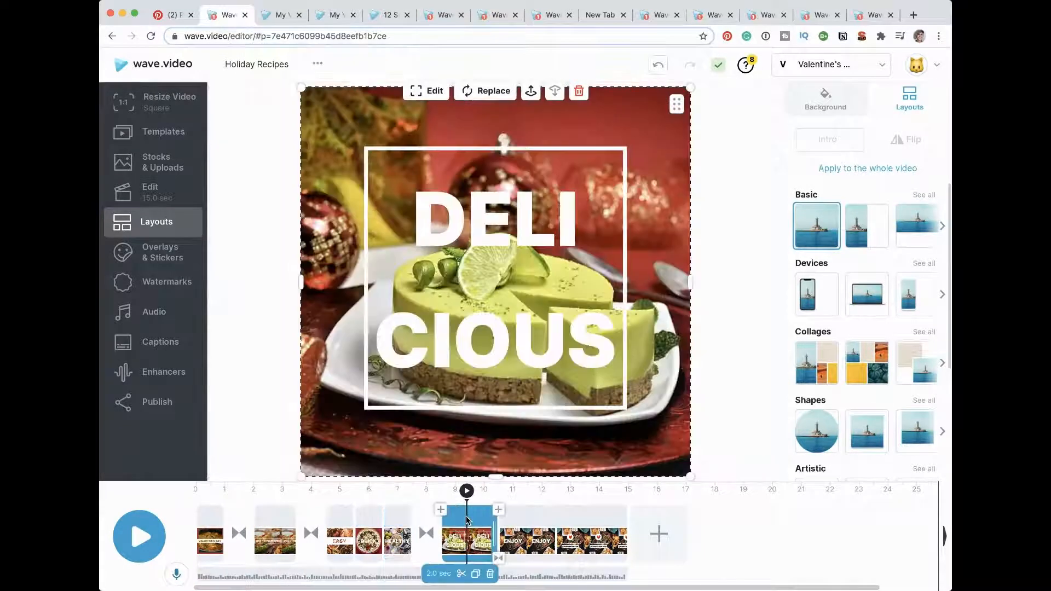
pyautogui.click(497, 538)
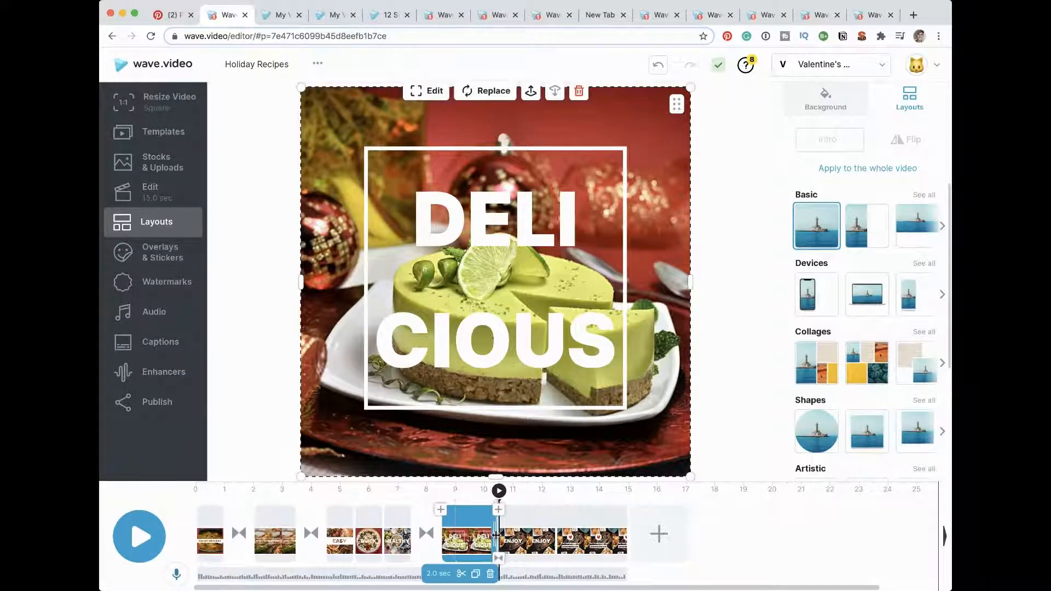
# Step: Extend the DELICIOUS scene to 8.1 seconds and add a text block at about the 14-second mark
pyautogui.moveTo(495, 535); pyautogui.dragTo(675, 540)
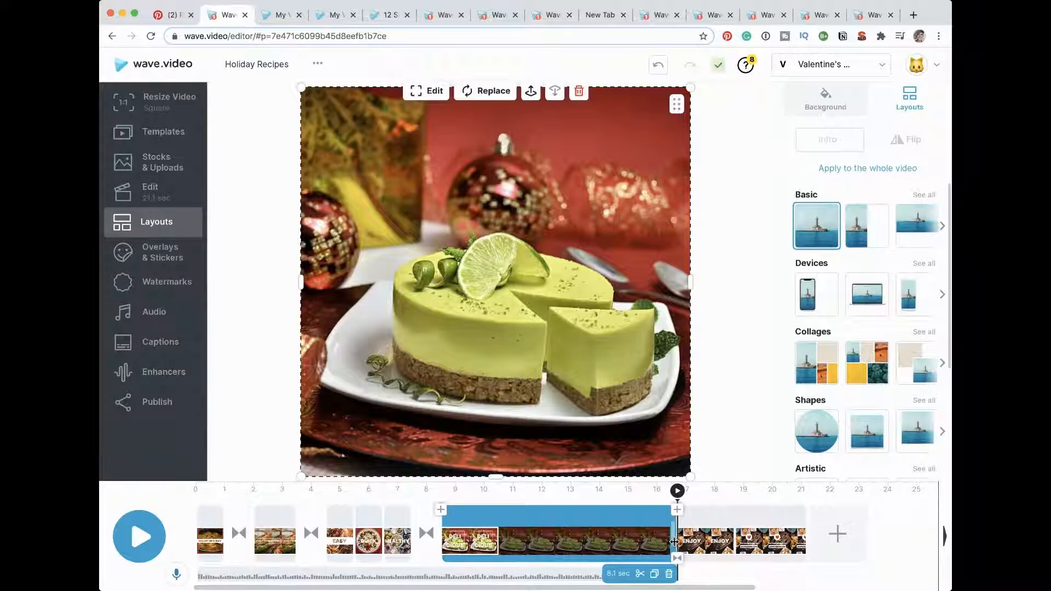
pyautogui.click(599, 541)
pyautogui.click(622, 541)
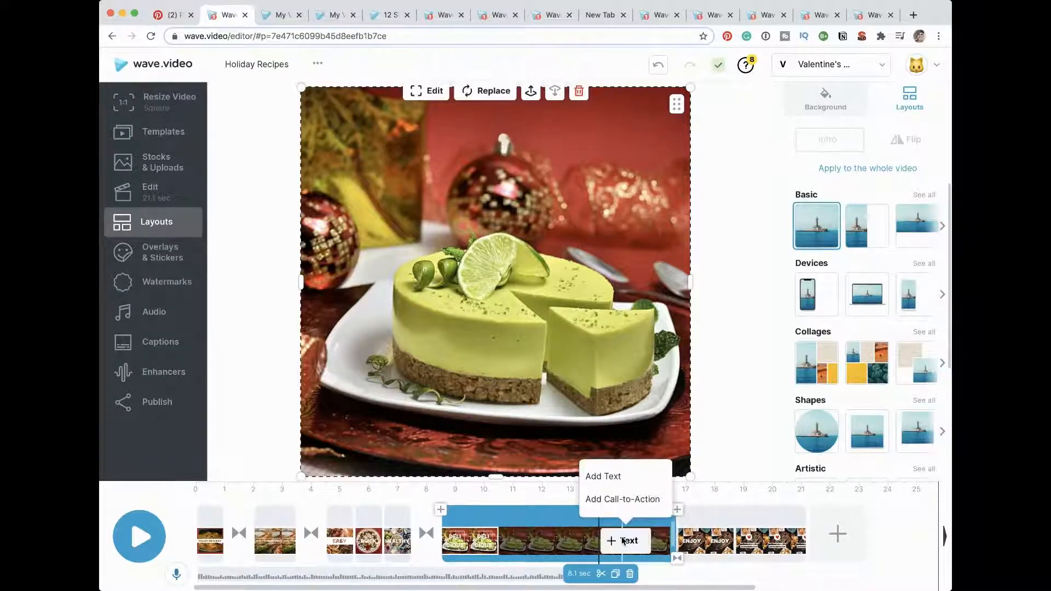
pyautogui.click(607, 476)
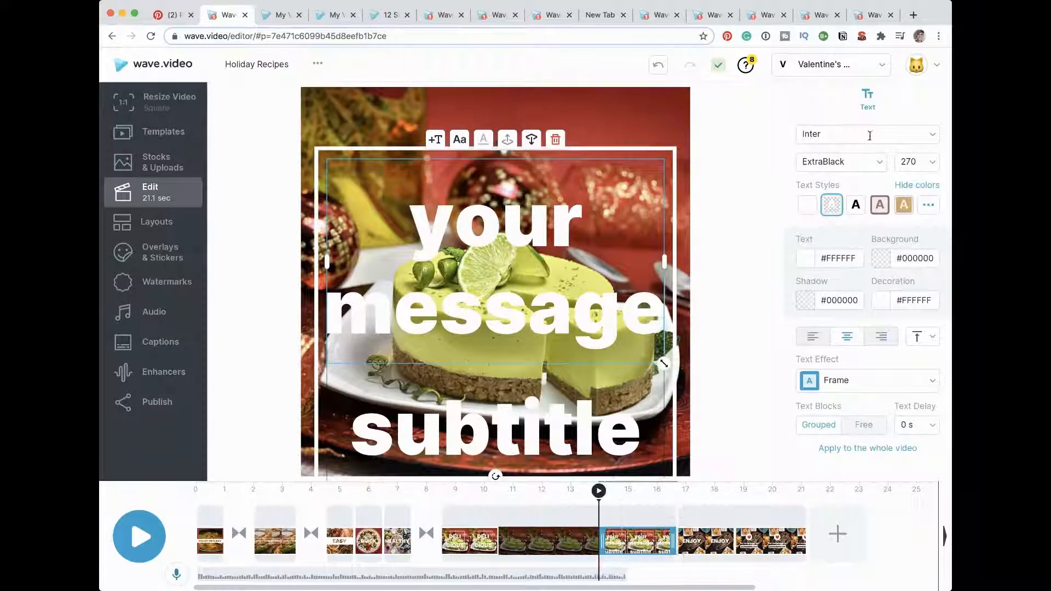
# Step: Set the new "your message" line to the Playfair Display font at size 80
pyautogui.click(932, 137)
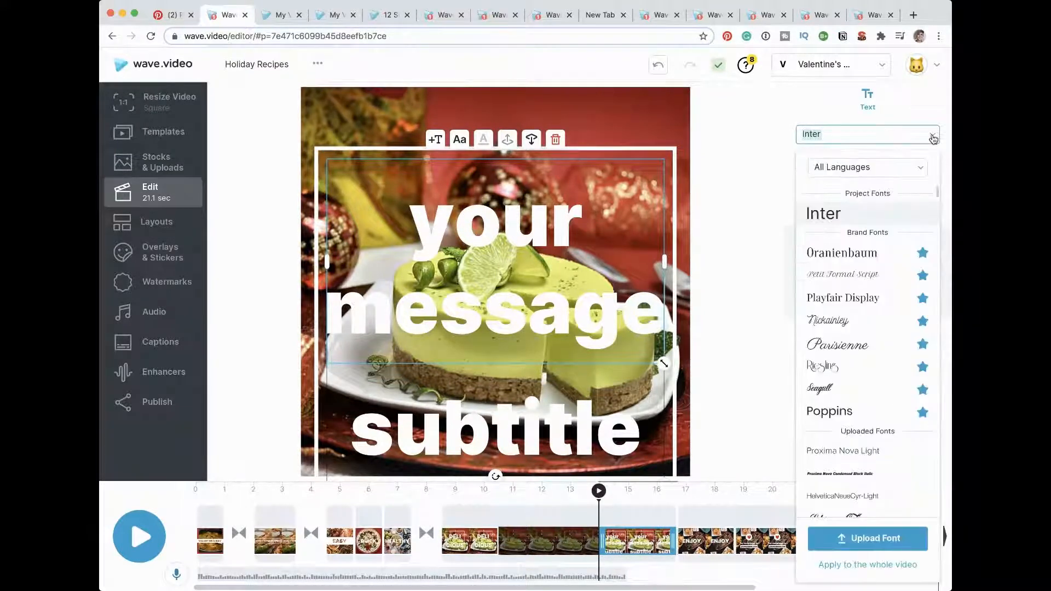
pyautogui.click(853, 298)
pyautogui.click(863, 138)
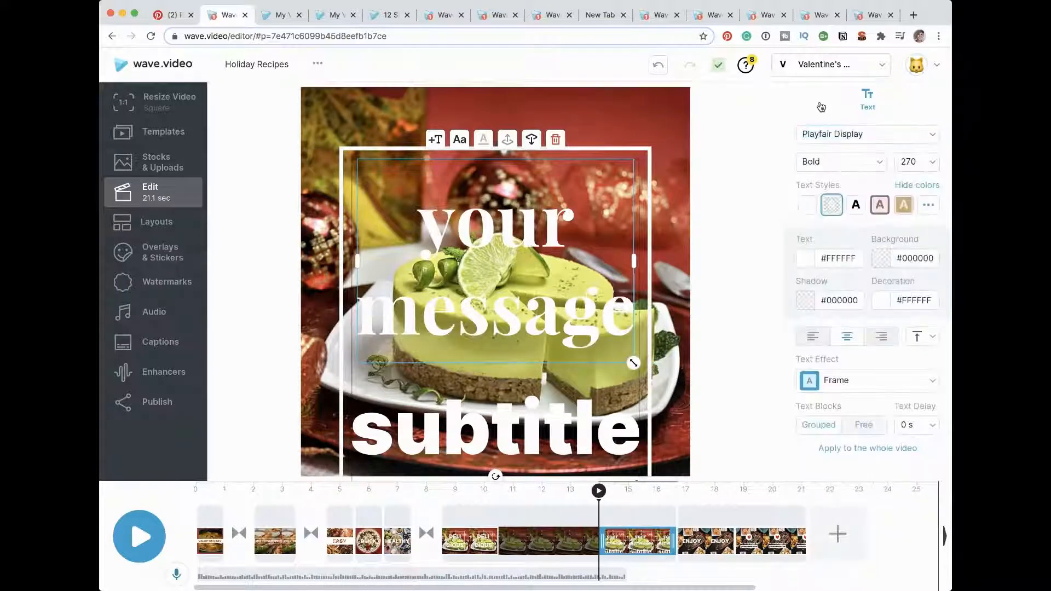
pyautogui.click(933, 163)
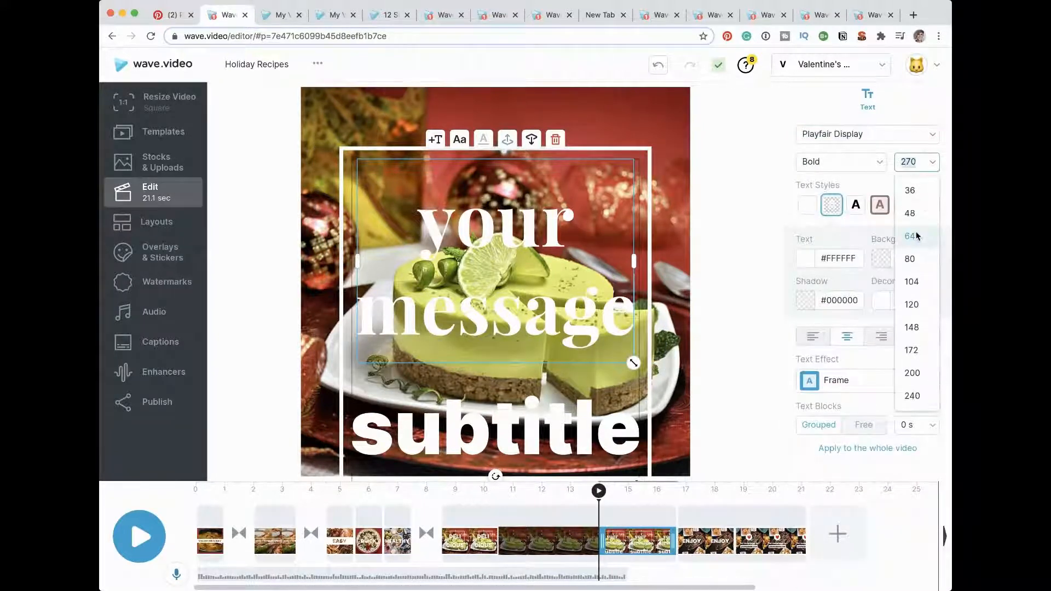
pyautogui.click(912, 259)
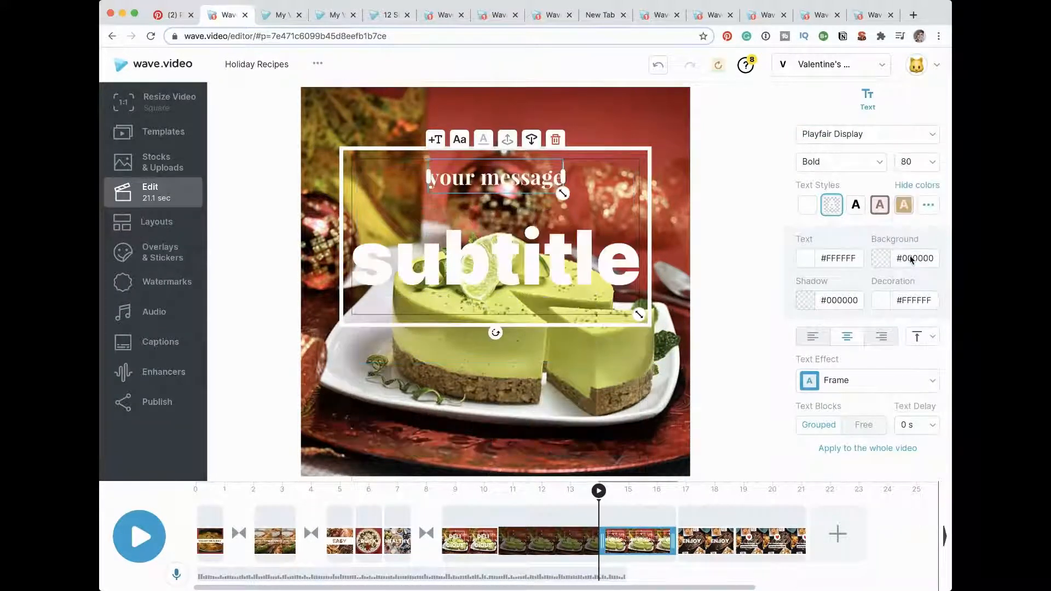
# Step: Try several text styles on the "your message" line, ending with the default style of white text on an orange #FF8C00 background
pyautogui.click(880, 207)
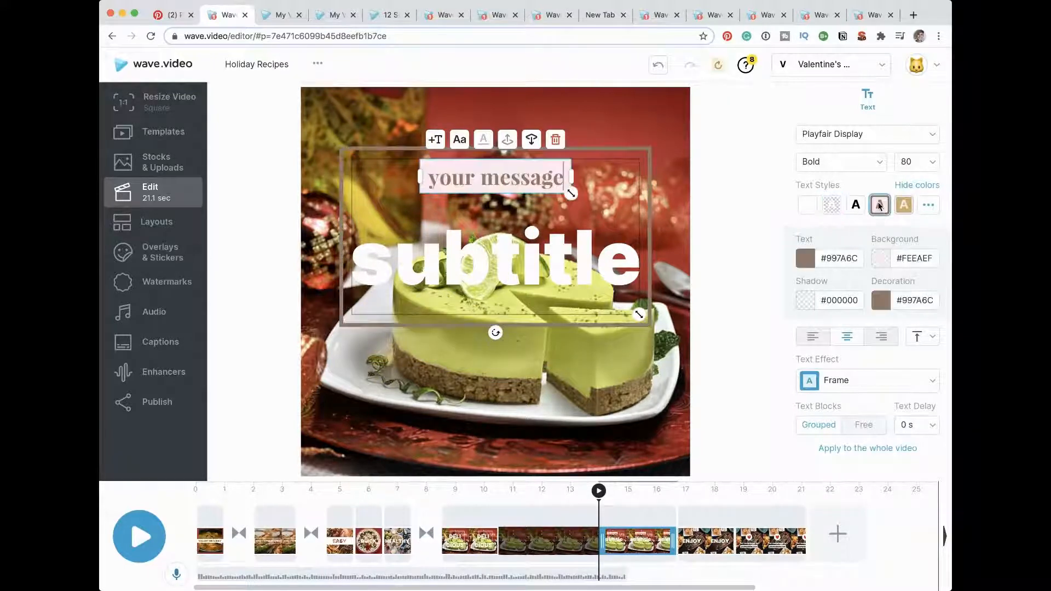
pyautogui.click(903, 206)
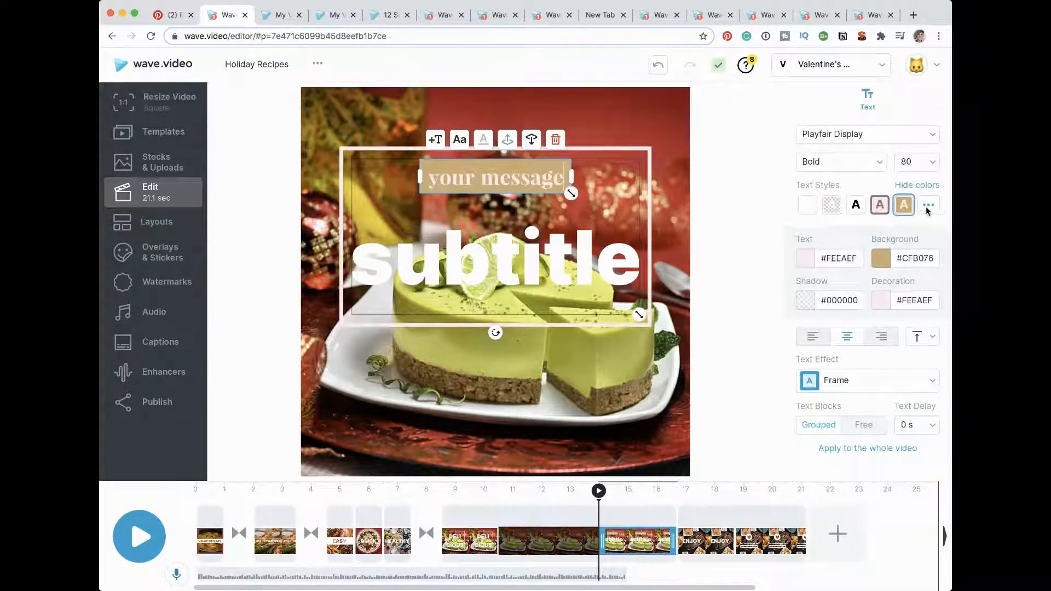
pyautogui.click(926, 205)
pyautogui.click(820, 454)
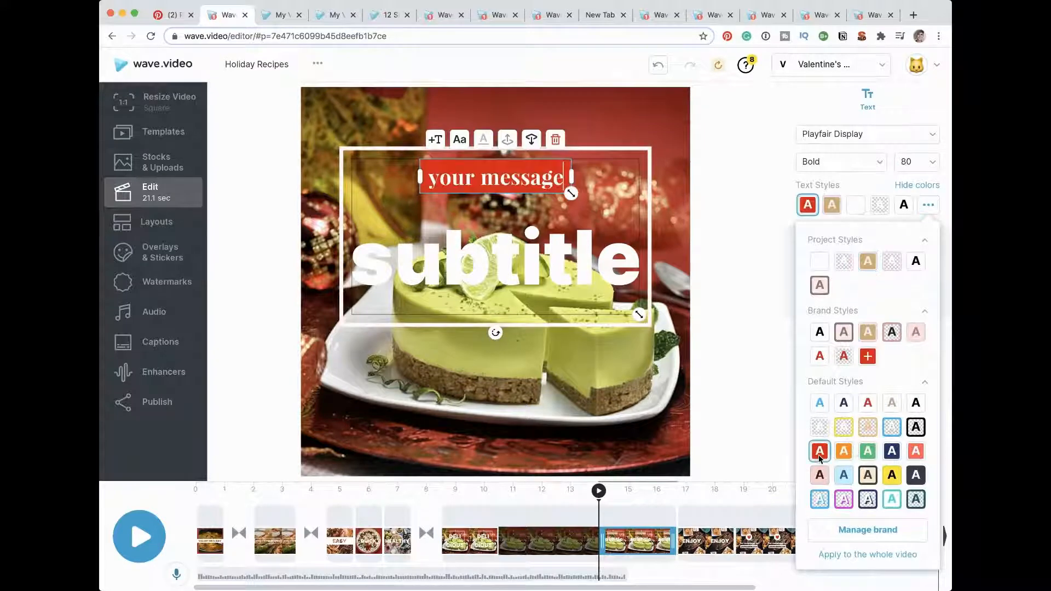
pyautogui.click(843, 451)
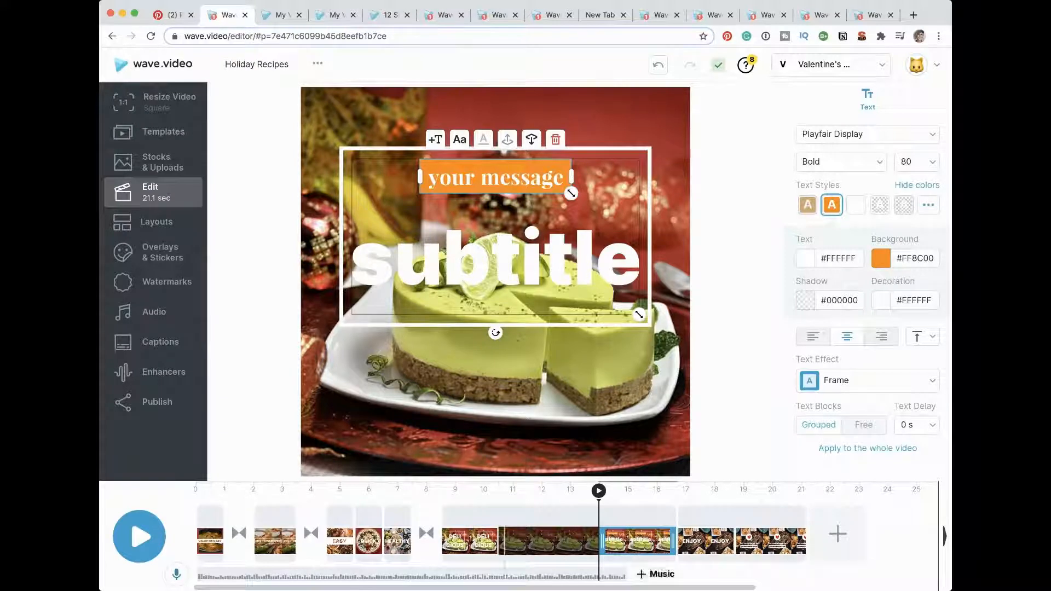
# Step: Replace the background music with the Romantic Story track from the Romantic category and extend it to the end of the video
pyautogui.click(508, 572)
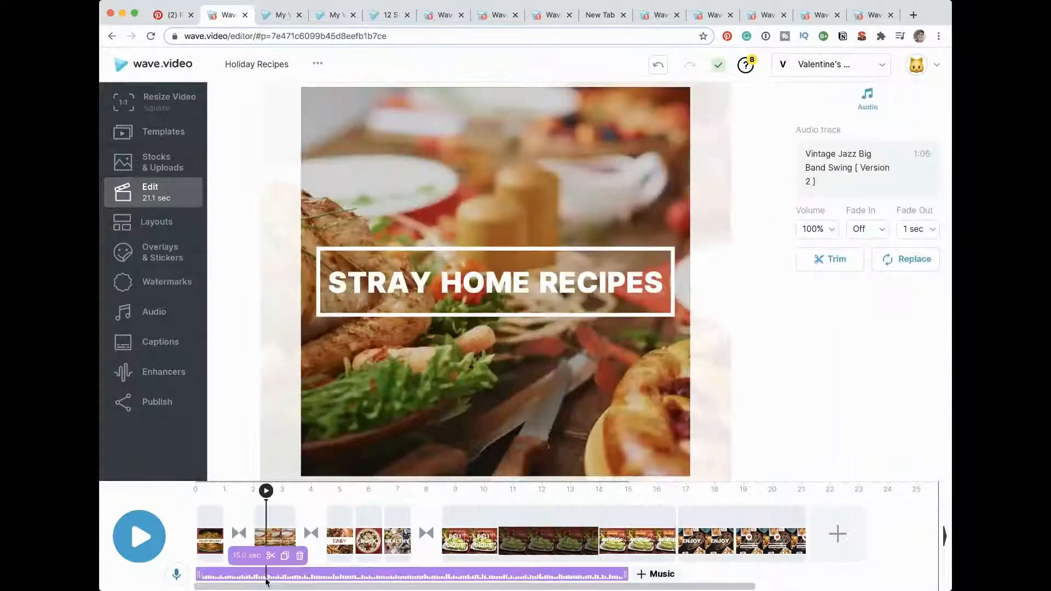
pyautogui.click(300, 556)
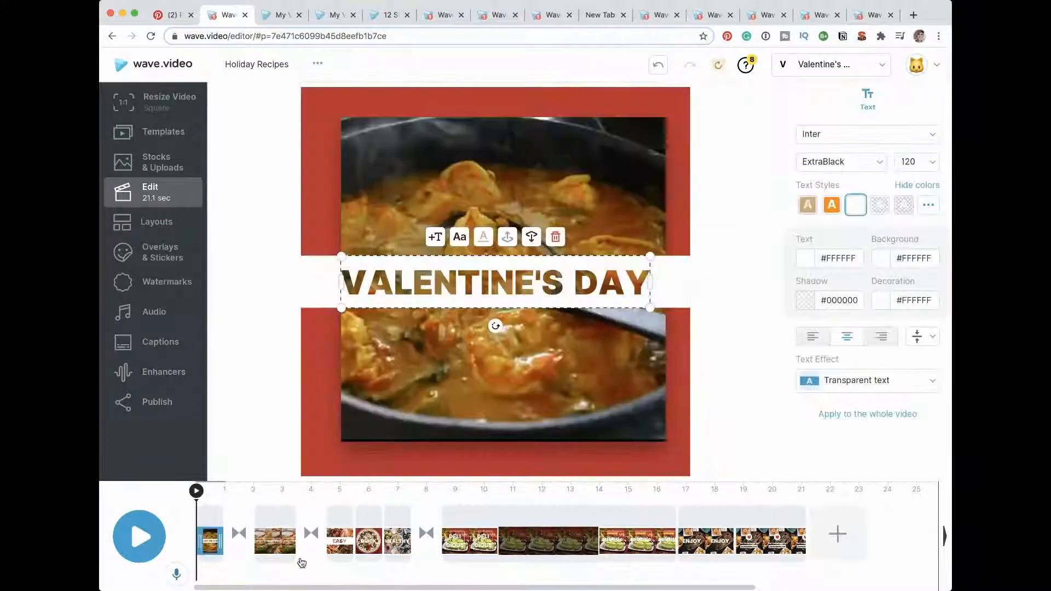
pyautogui.click(210, 574)
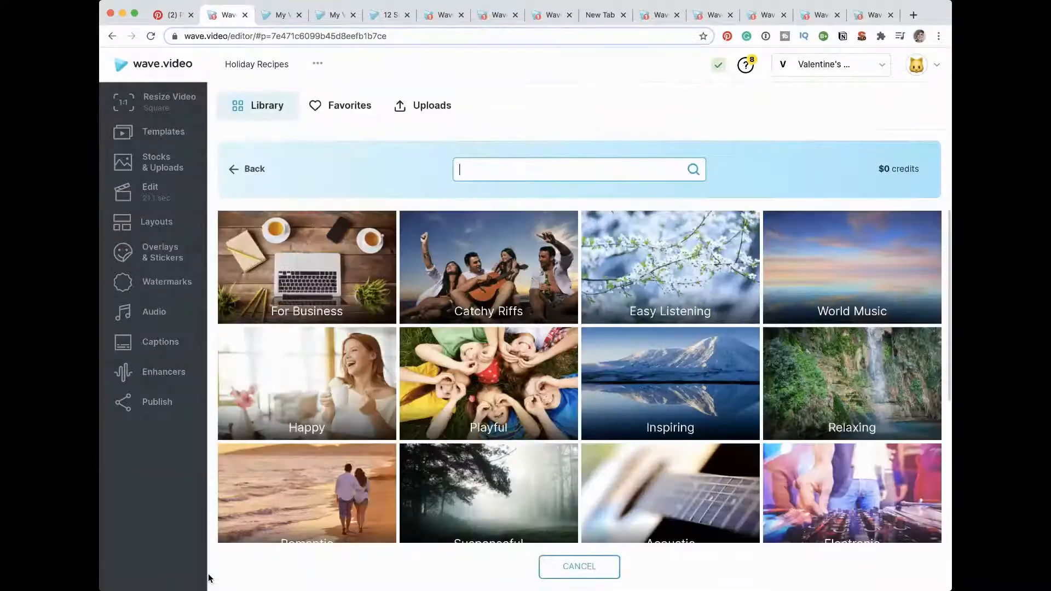
pyautogui.scroll(-3, 422, 331)
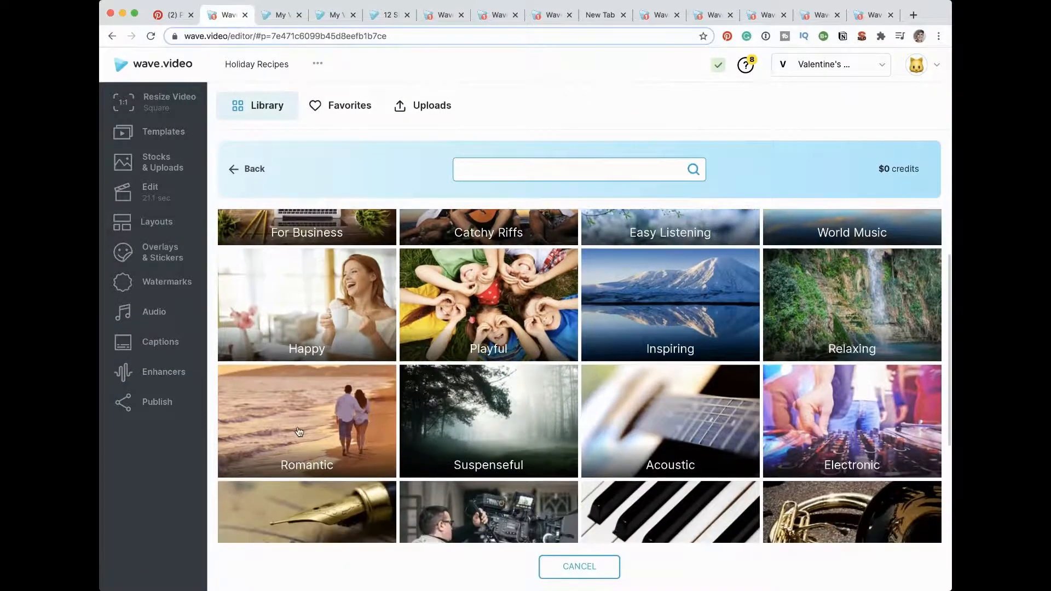
pyautogui.click(300, 432)
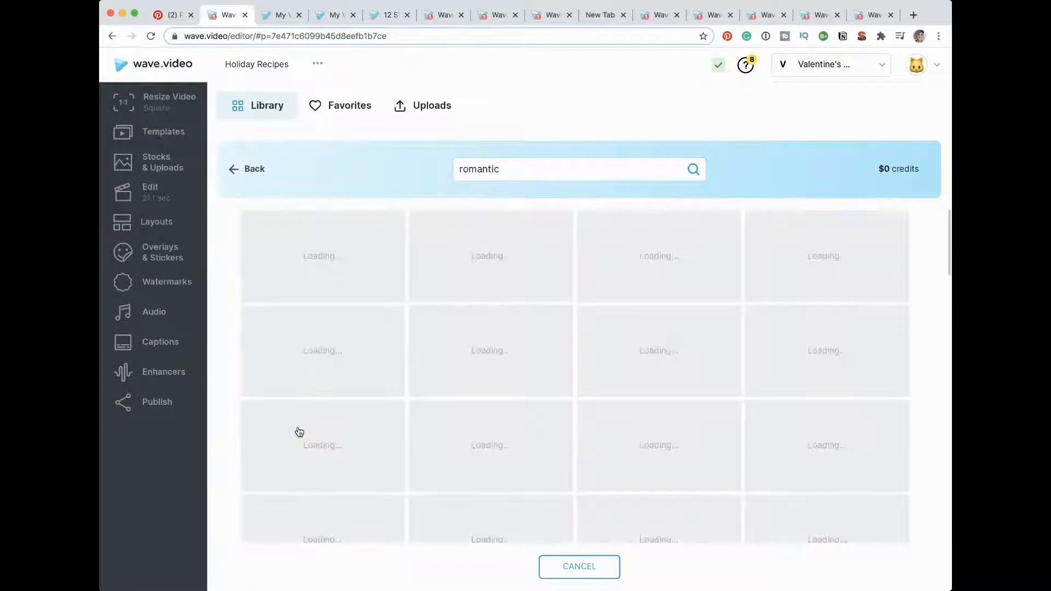
pyautogui.click(491, 247)
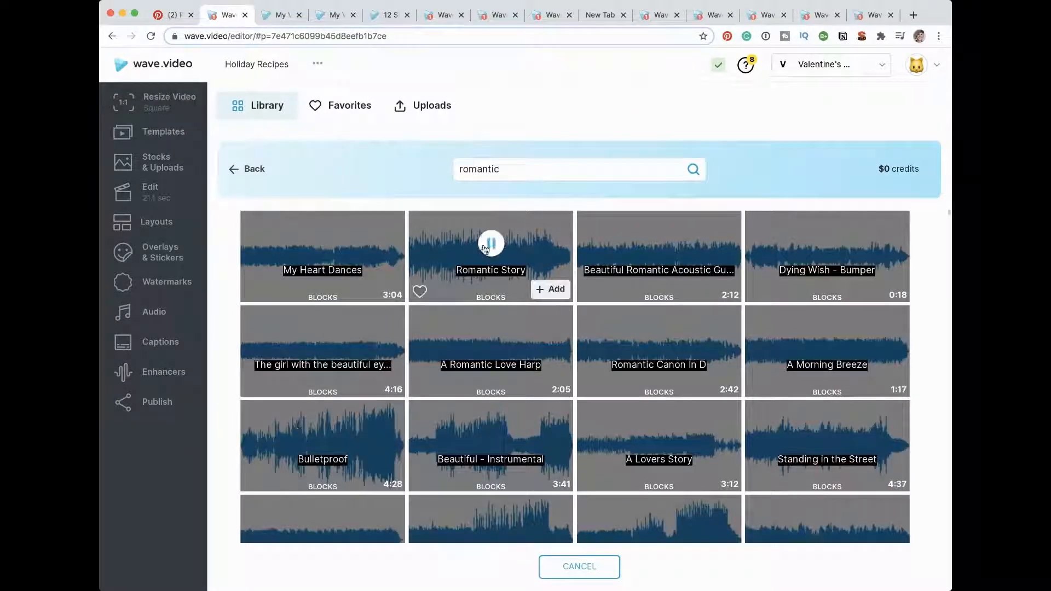
pyautogui.click(547, 294)
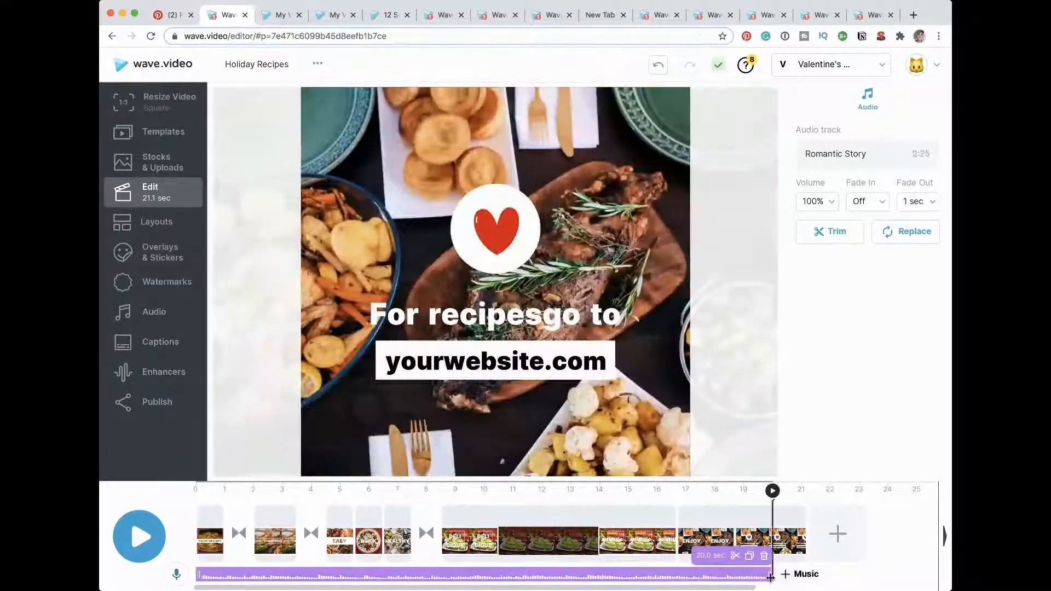
pyautogui.moveTo(770, 577); pyautogui.dragTo(806, 578)
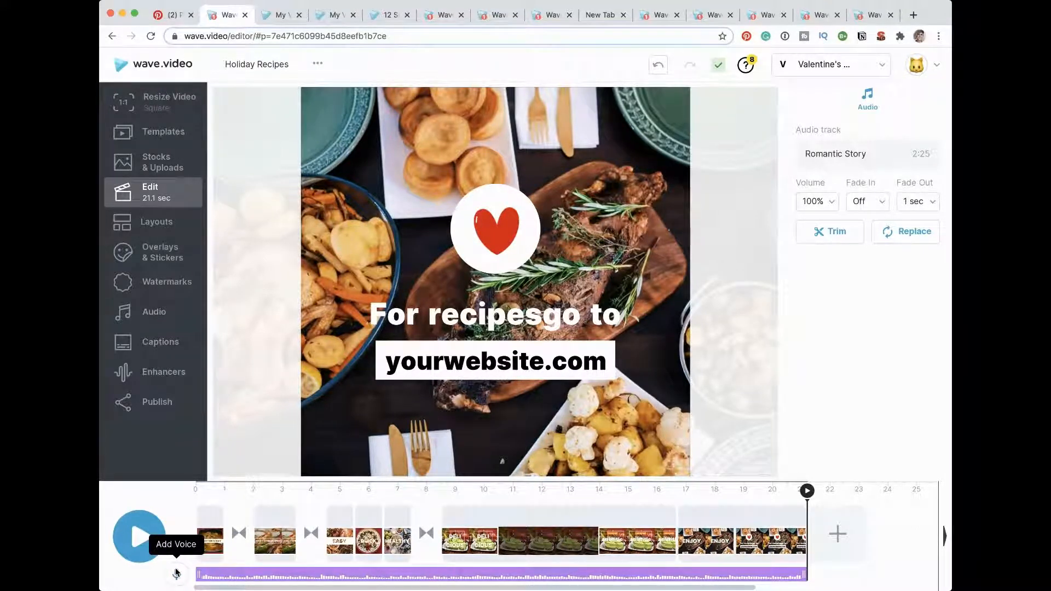
# Step: Look over the captions options and the waveform enhancers, and return to editing the closing scene
pyautogui.click(165, 345)
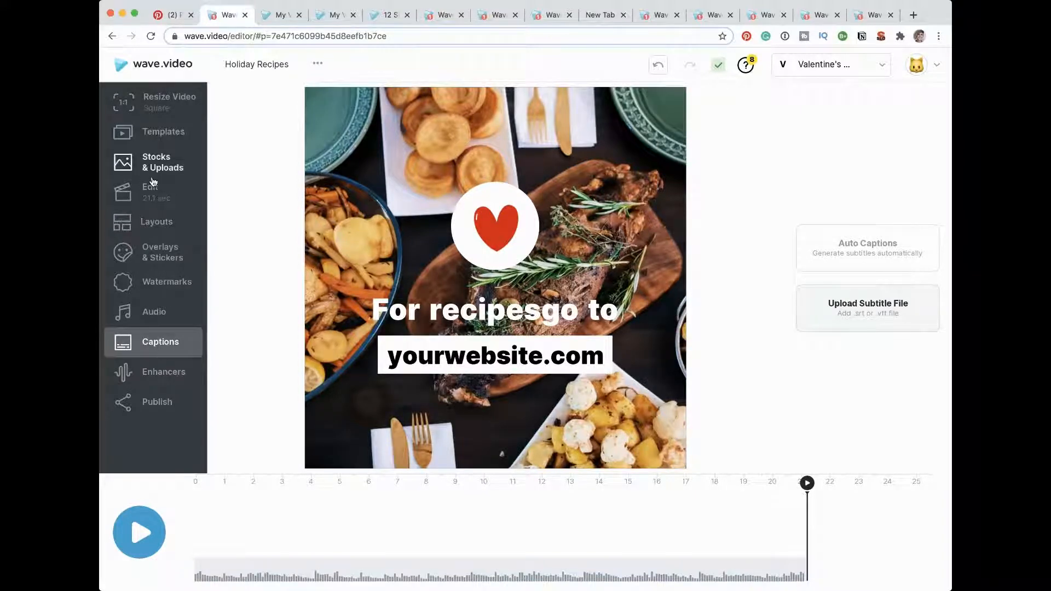
pyautogui.click(151, 198)
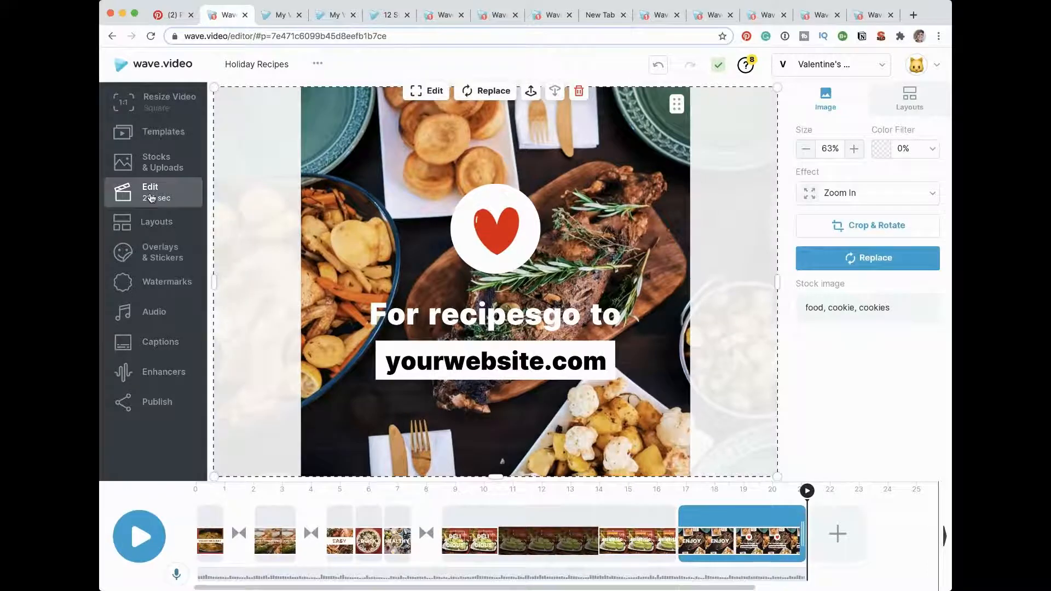
pyautogui.click(162, 374)
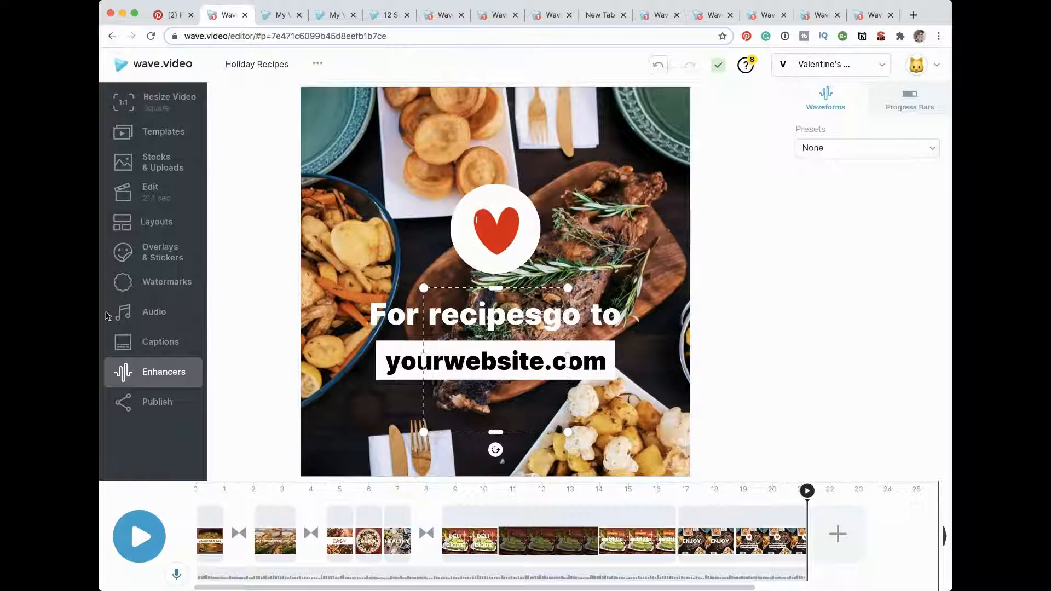
pyautogui.click(140, 196)
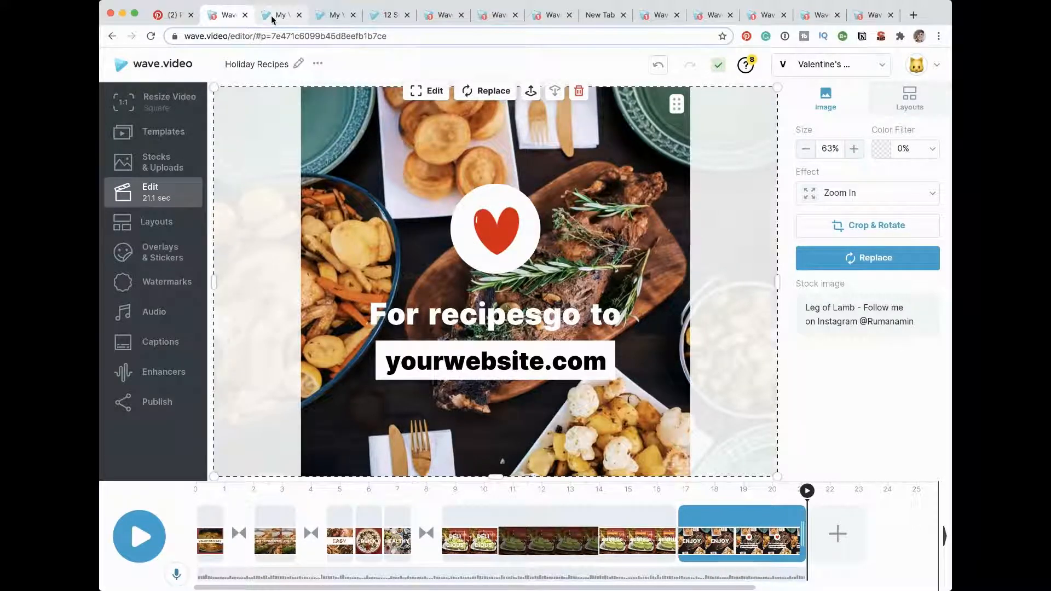
# Step: Open the template library and filter it by the How To's & Tutorials use case
pyautogui.click(158, 149)
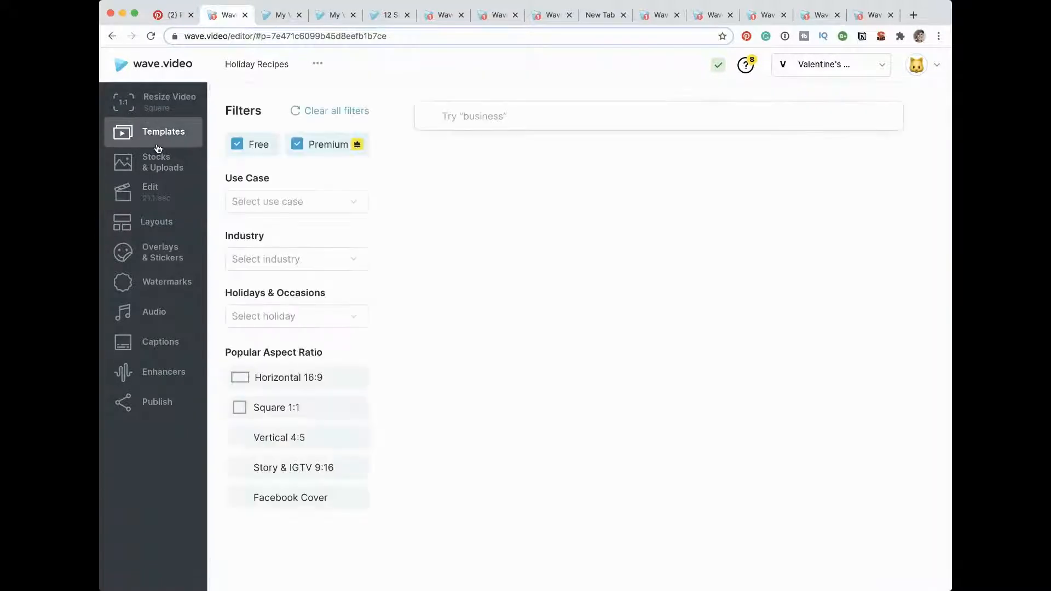
pyautogui.click(354, 203)
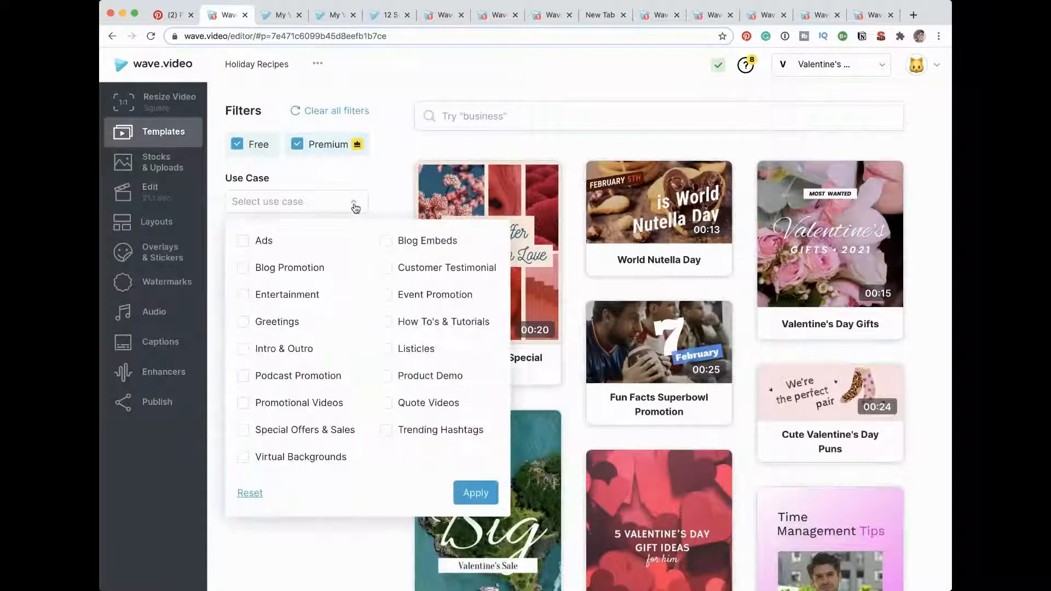
pyautogui.click(389, 323)
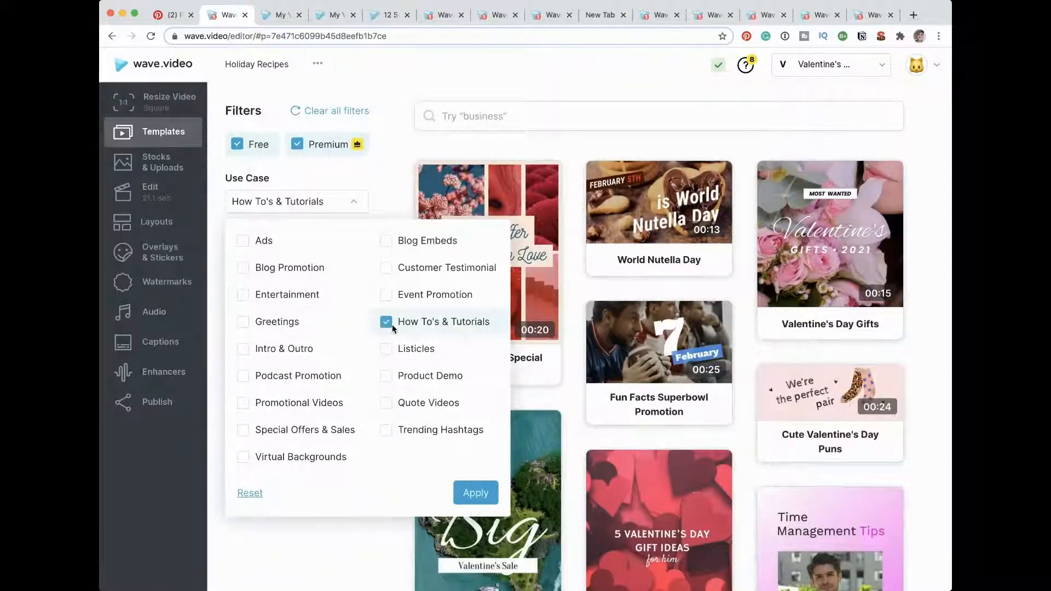
pyautogui.click(475, 494)
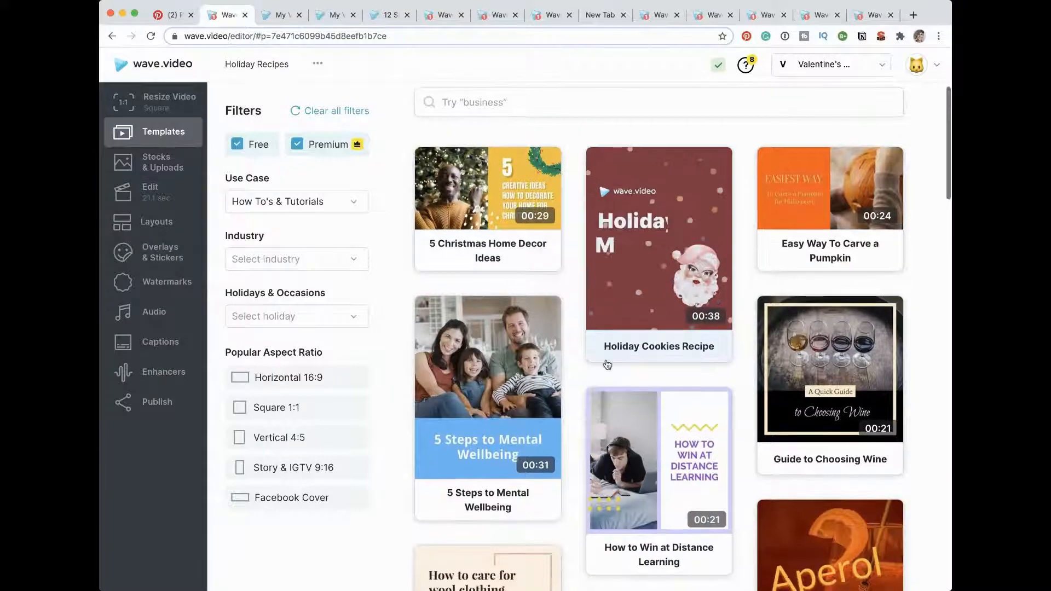
# Step: Choose the How to Care for Wool Clothing template in the IGTV format and add it to the beginning of the video
pyautogui.scroll(-8, 608, 365)
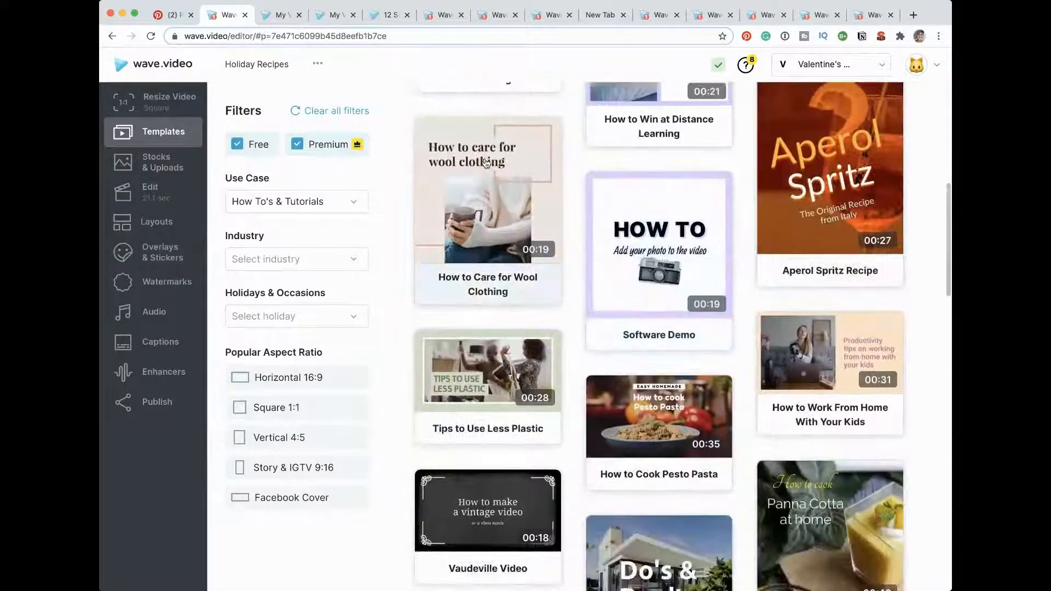
pyautogui.scroll(-3, 573, 325)
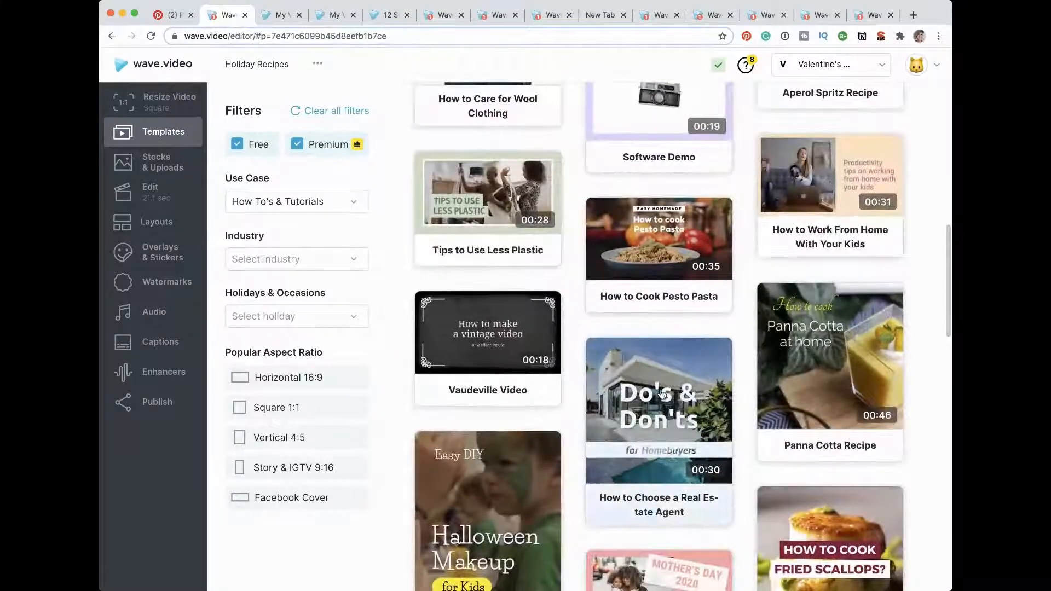
pyautogui.scroll(12, 386, 271)
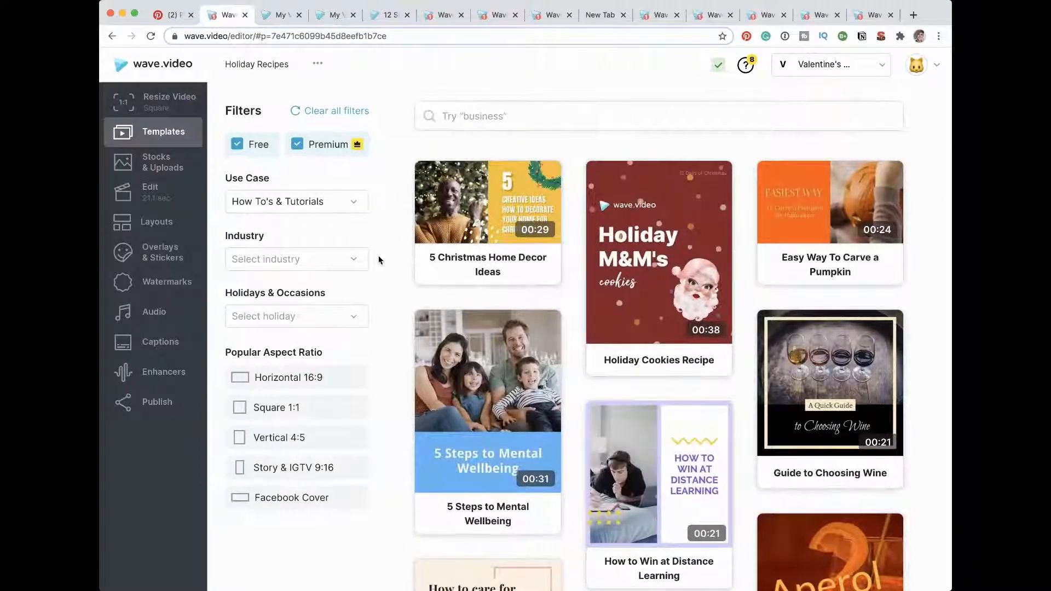
pyautogui.scroll(-2, 379, 260)
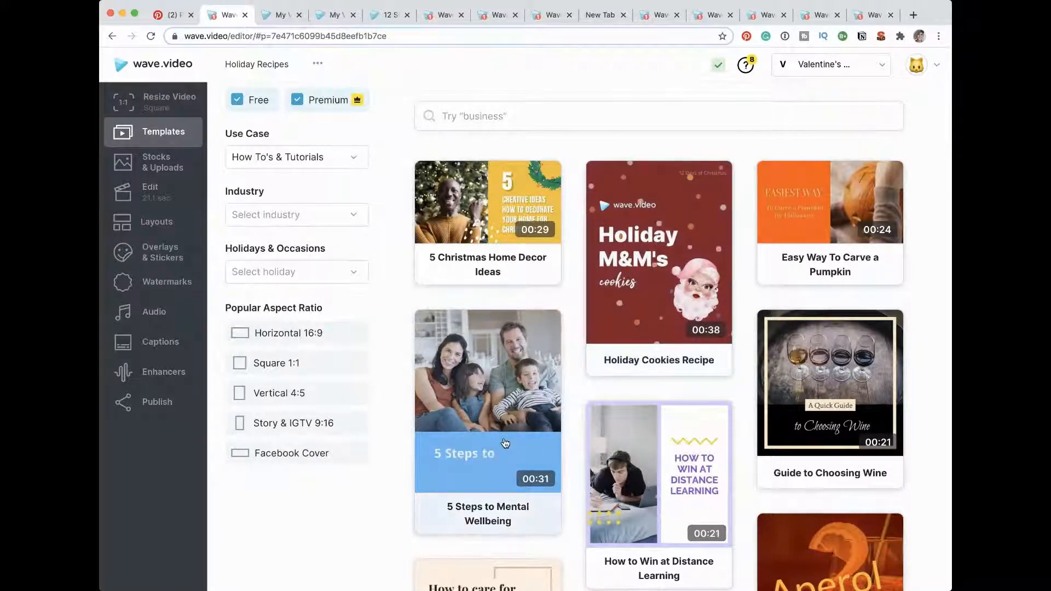
pyautogui.scroll(-2, 505, 444)
pyautogui.scroll(-2, 505, 443)
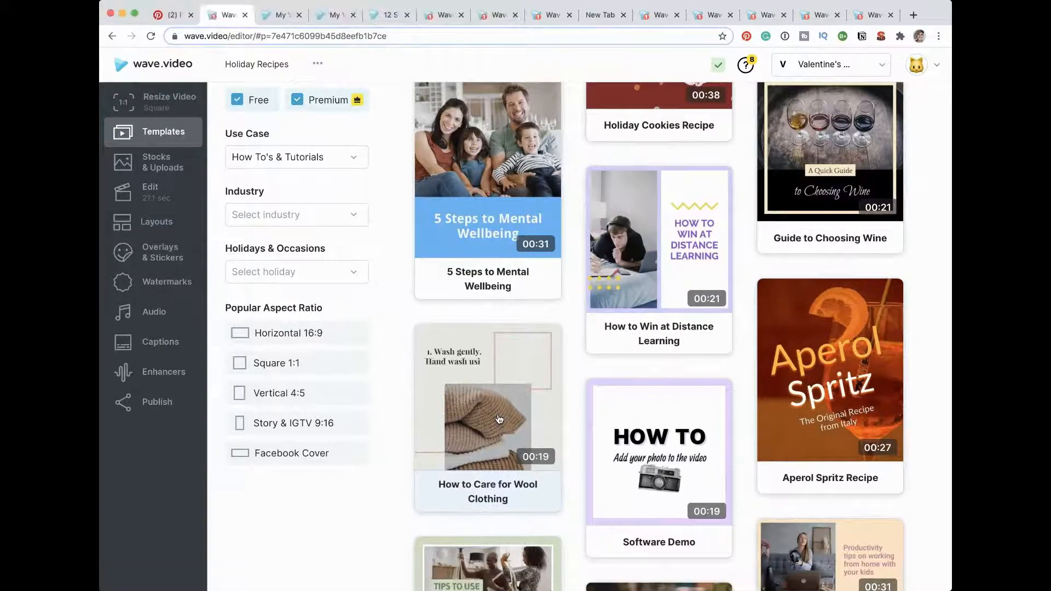
pyautogui.click(498, 416)
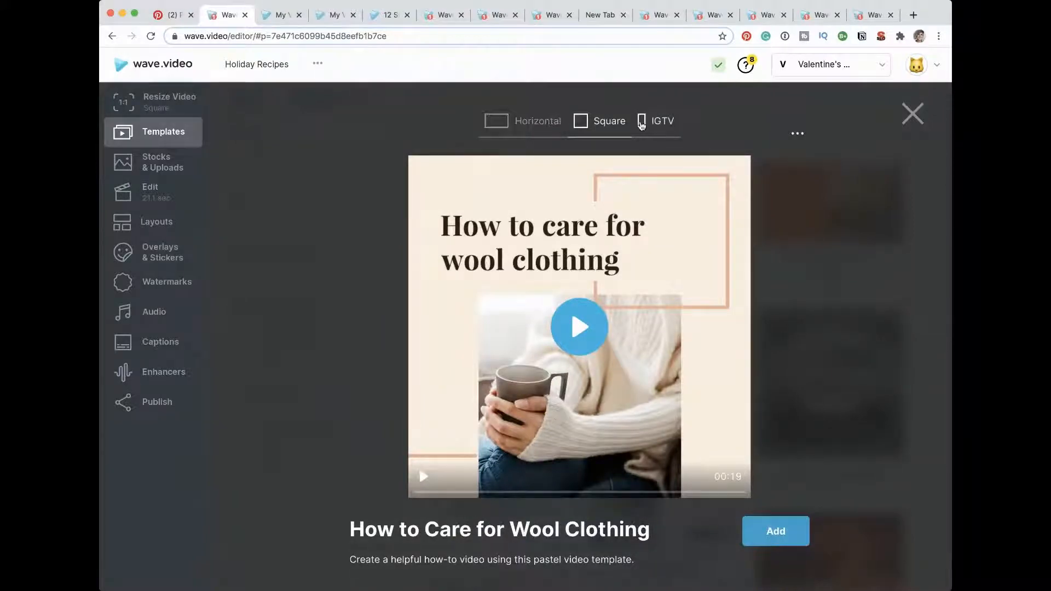
pyautogui.click(657, 121)
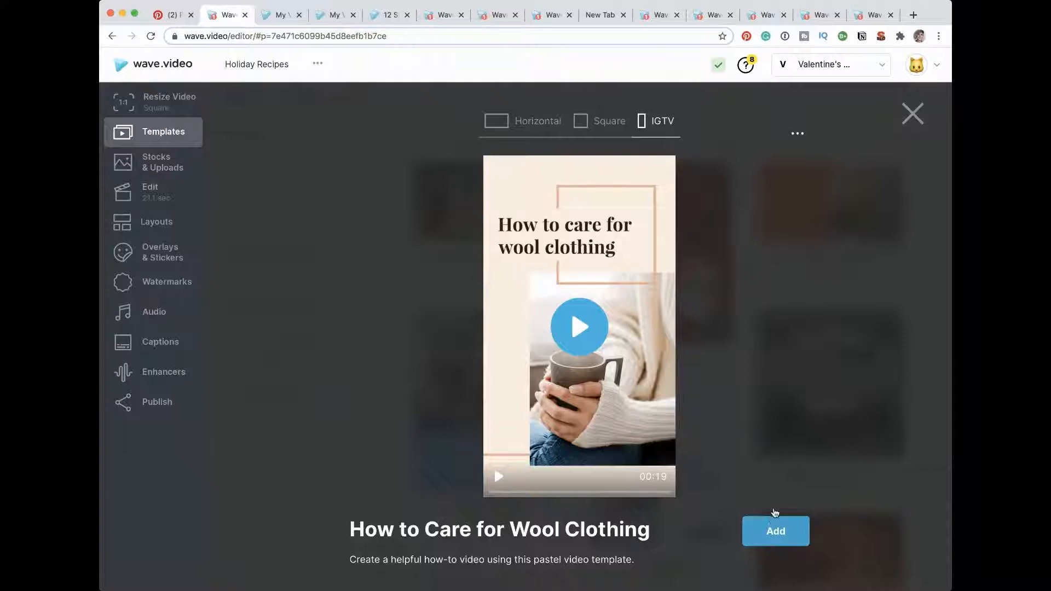
pyautogui.click(771, 535)
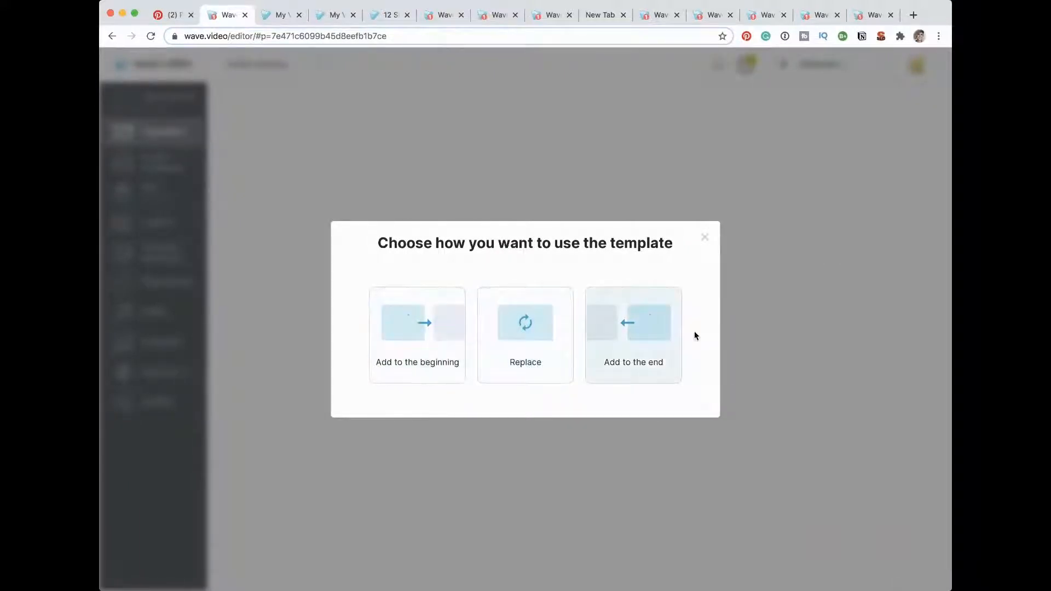
pyautogui.click(393, 326)
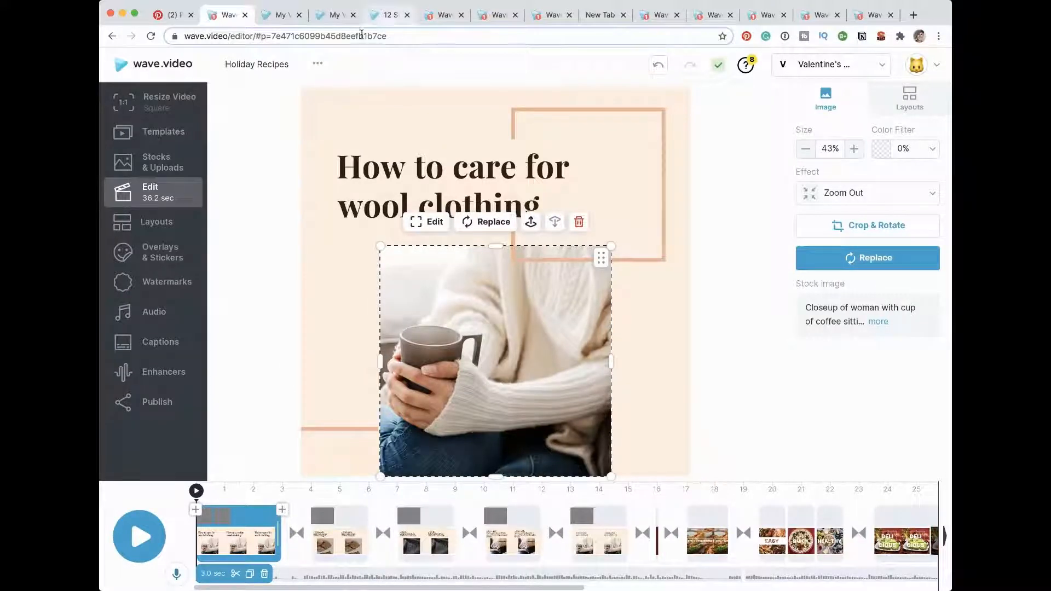
# Step: Switch to the My Videos page and start a new video from a blog post
pyautogui.click(283, 18)
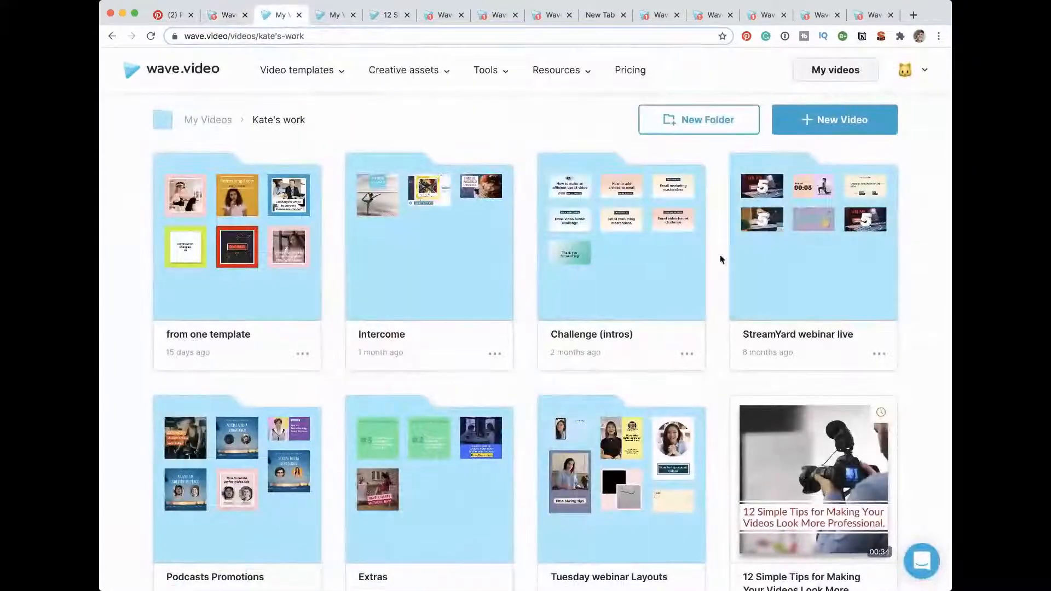
pyautogui.click(812, 121)
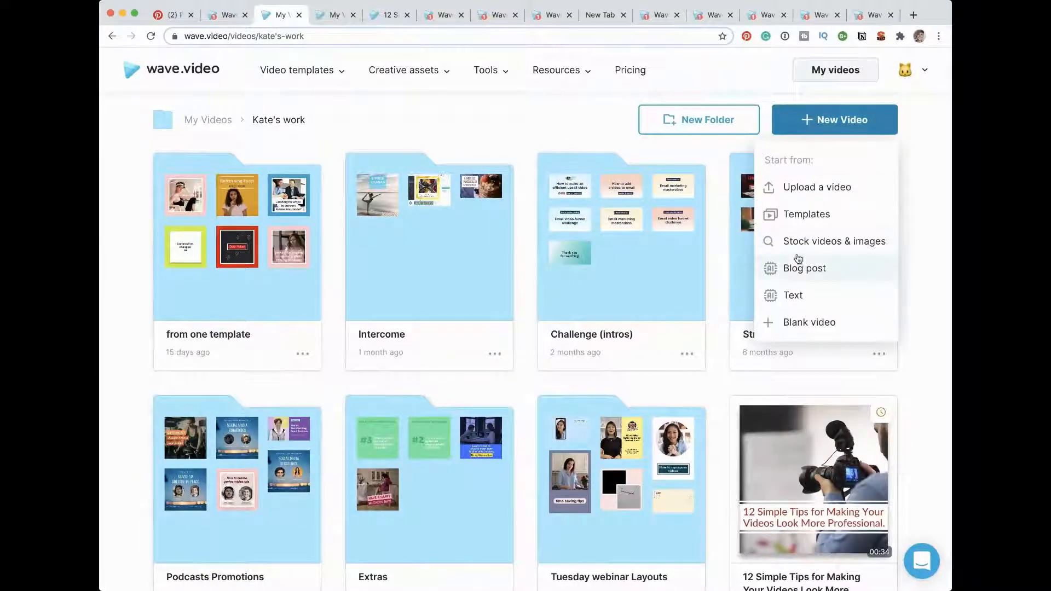
pyautogui.click(797, 269)
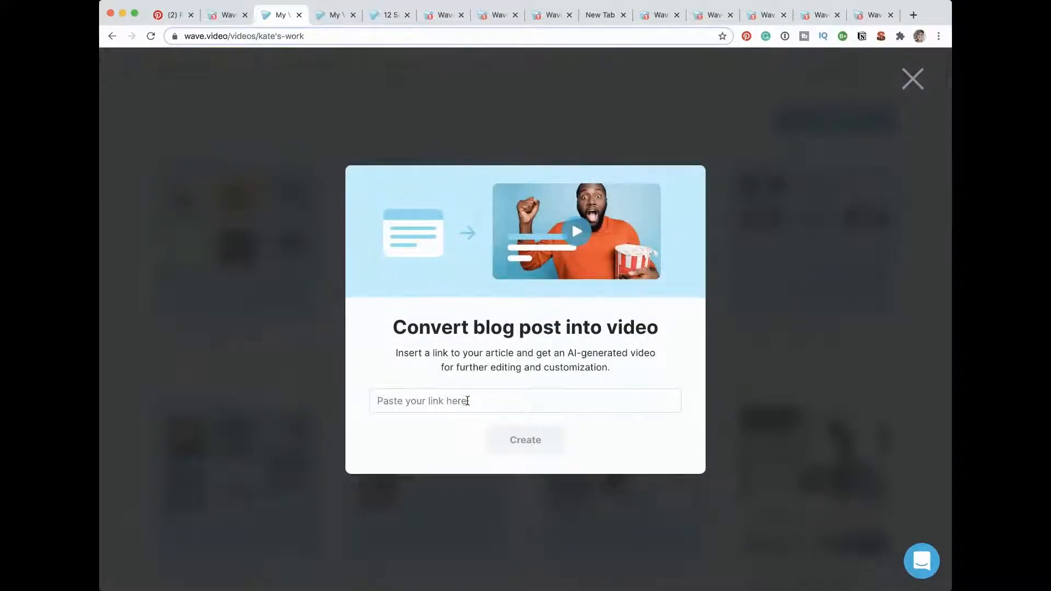
# Step: Copy the web address of the blog article "12 Simple Tips for Making Your Videos Look More Professional"
pyautogui.click(387, 16)
pyautogui.scroll(1, 386, 282)
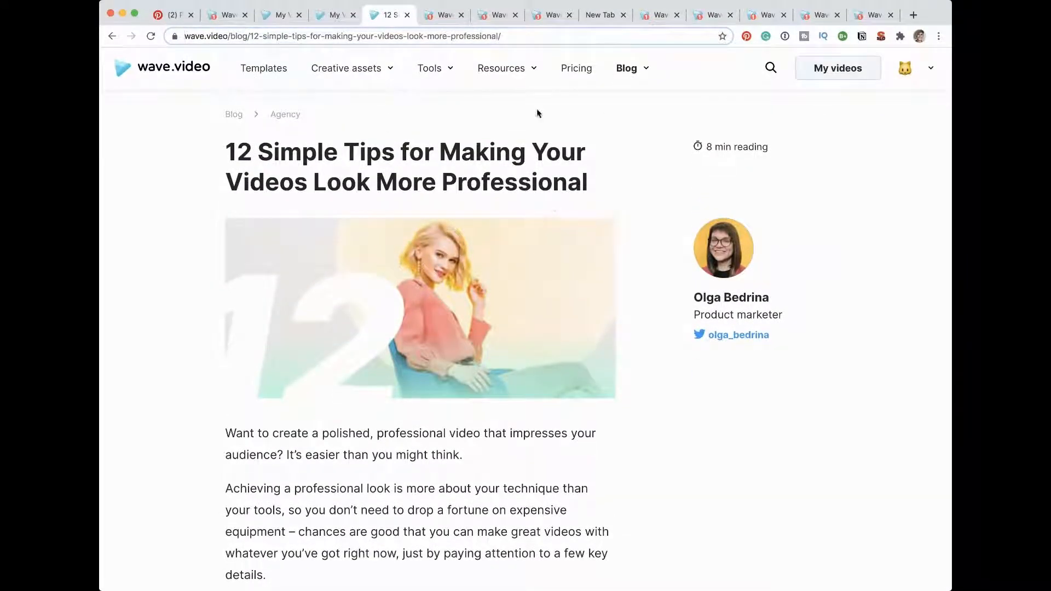
pyautogui.click(522, 35)
pyautogui.moveTo(540, 32); pyautogui.dragTo(141, 35)
pyautogui.press('super+c')
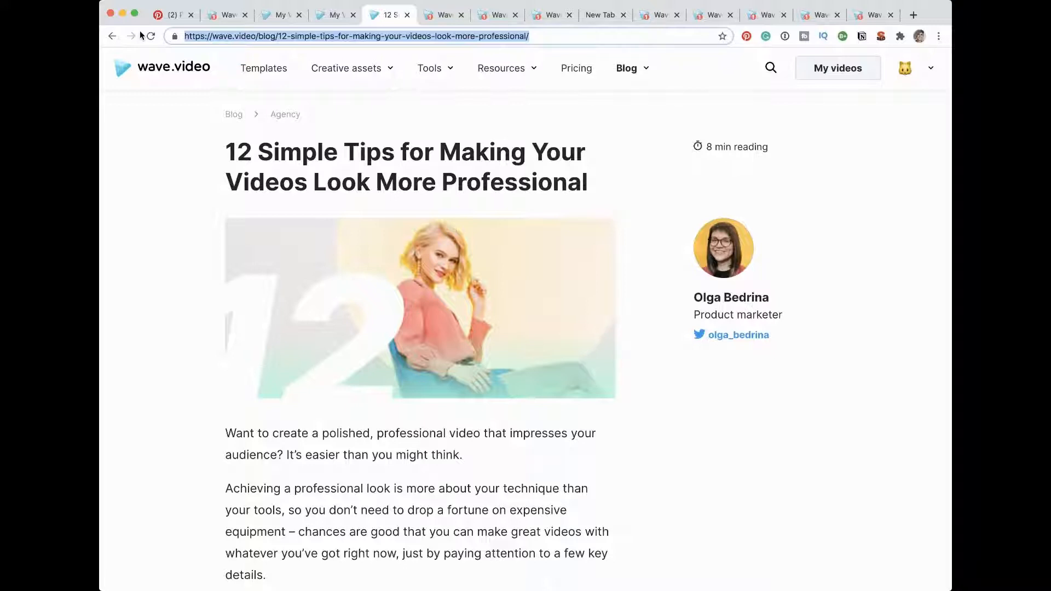
# Step: Paste the article link into the blog post converter and create the video in the Square 1:1 format
pyautogui.click(281, 17)
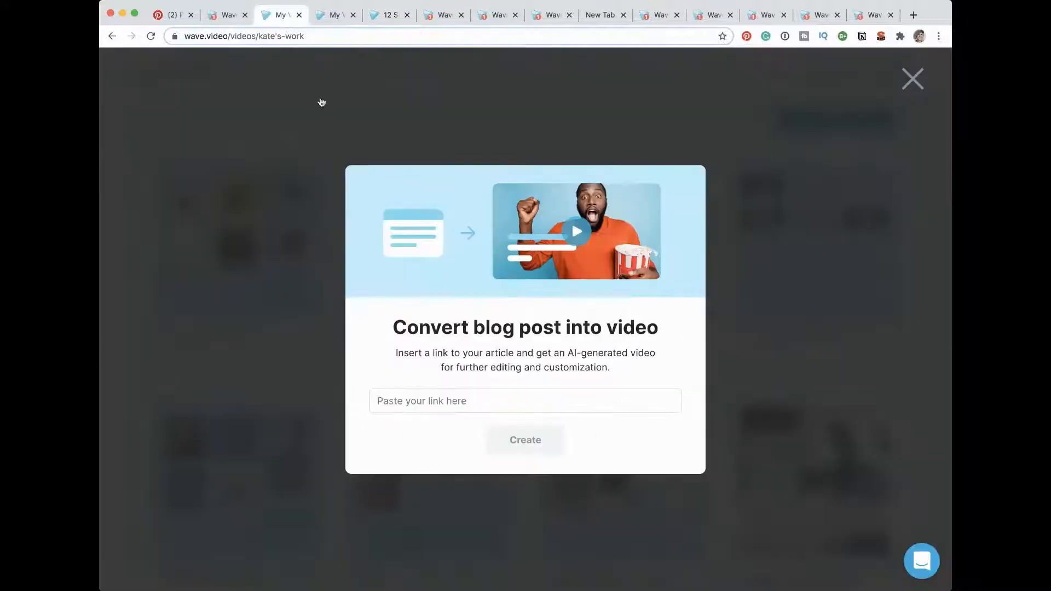
pyautogui.click(490, 407)
pyautogui.press('super+v')
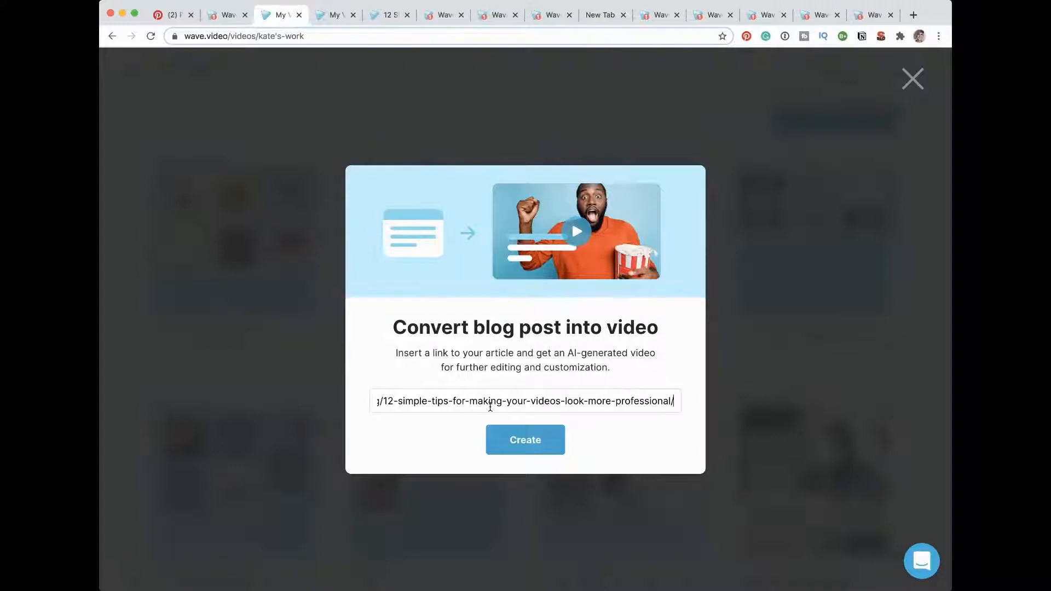
pyautogui.click(525, 440)
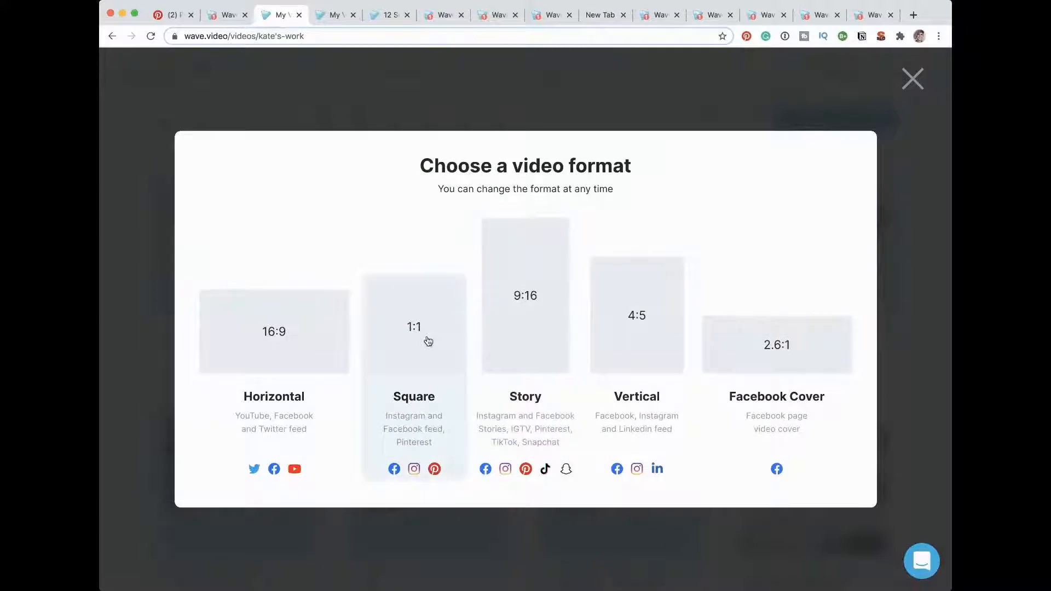
pyautogui.click(428, 341)
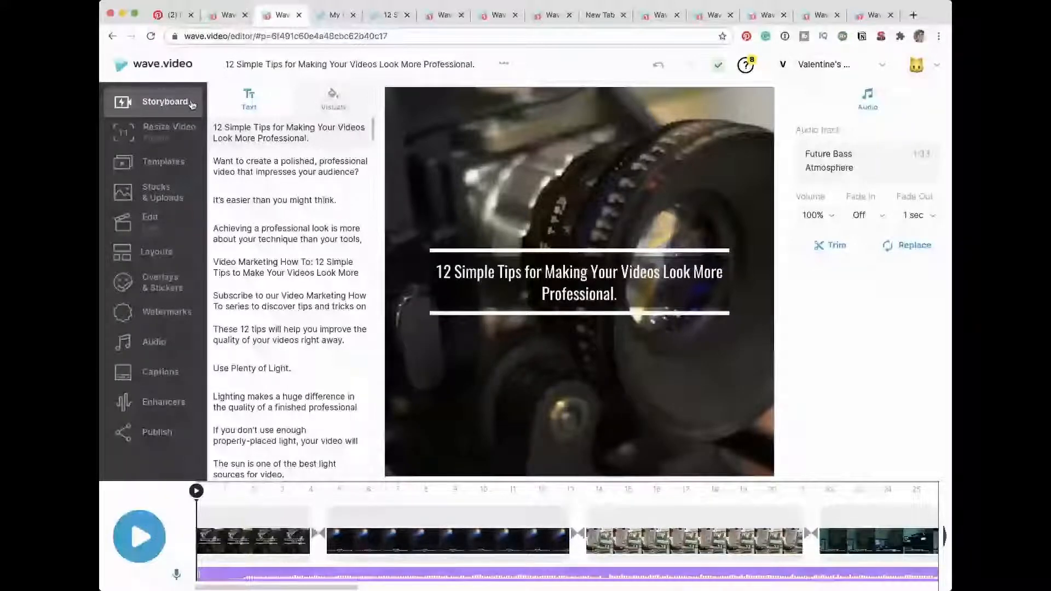
# Step: Look over the first and fourth scenes of the generated video and fit its whole timeline in view
pyautogui.click(261, 539)
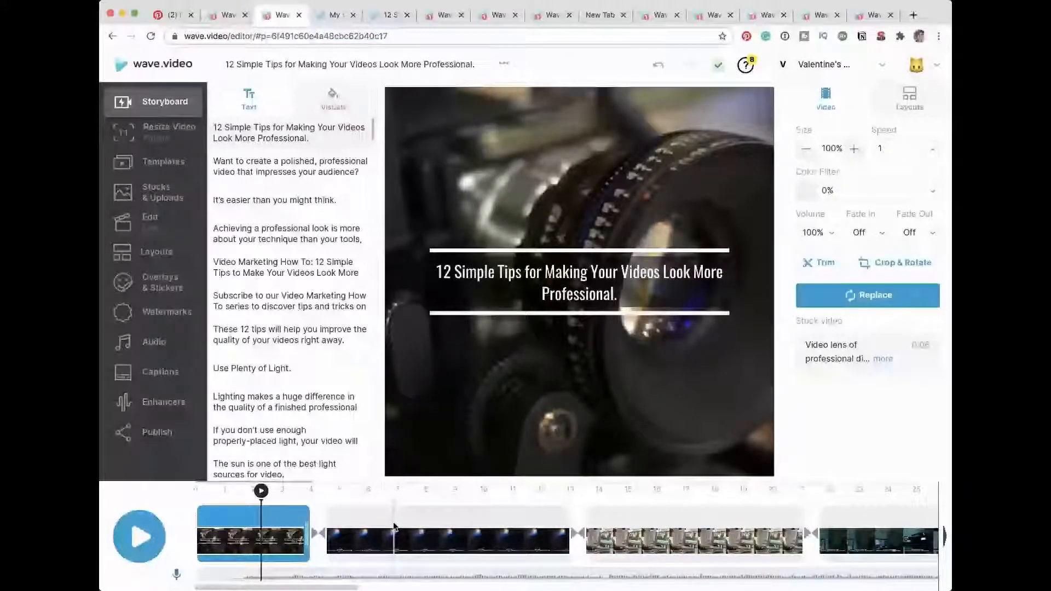
pyautogui.click(861, 521)
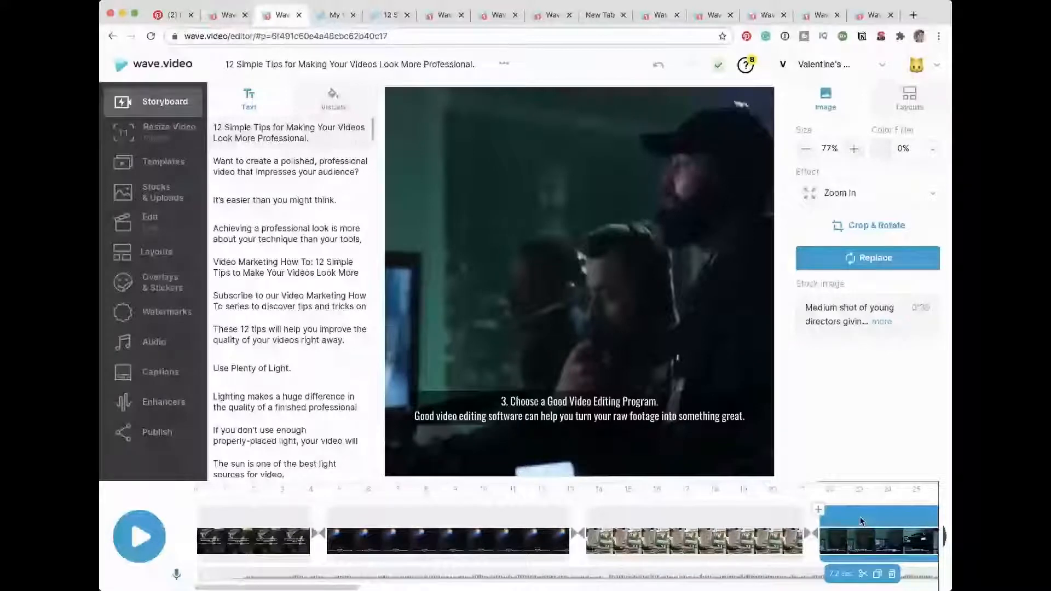
pyautogui.click(861, 521)
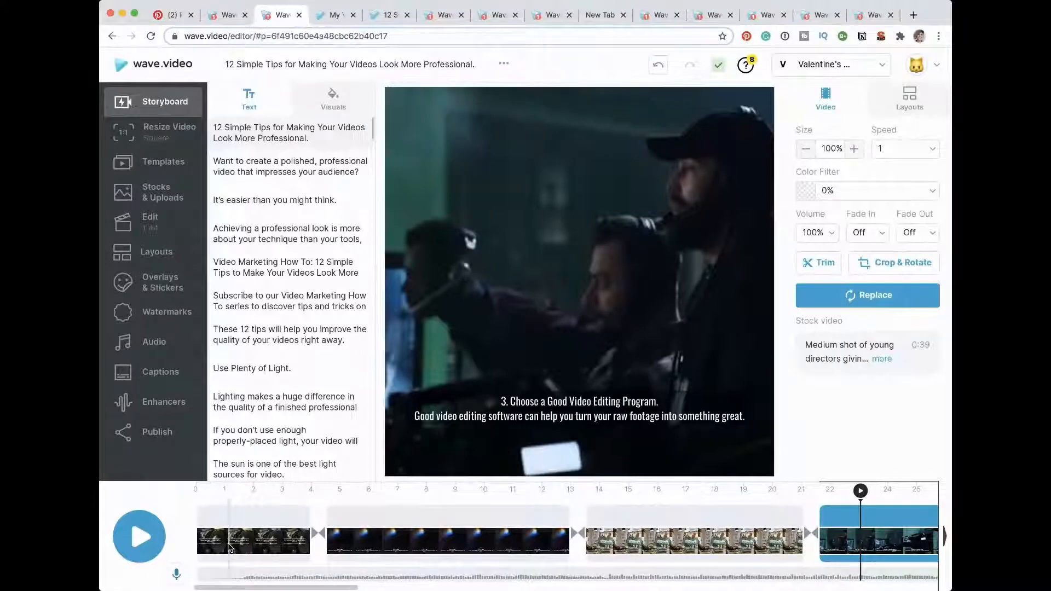
pyautogui.scroll(-5, 228, 547)
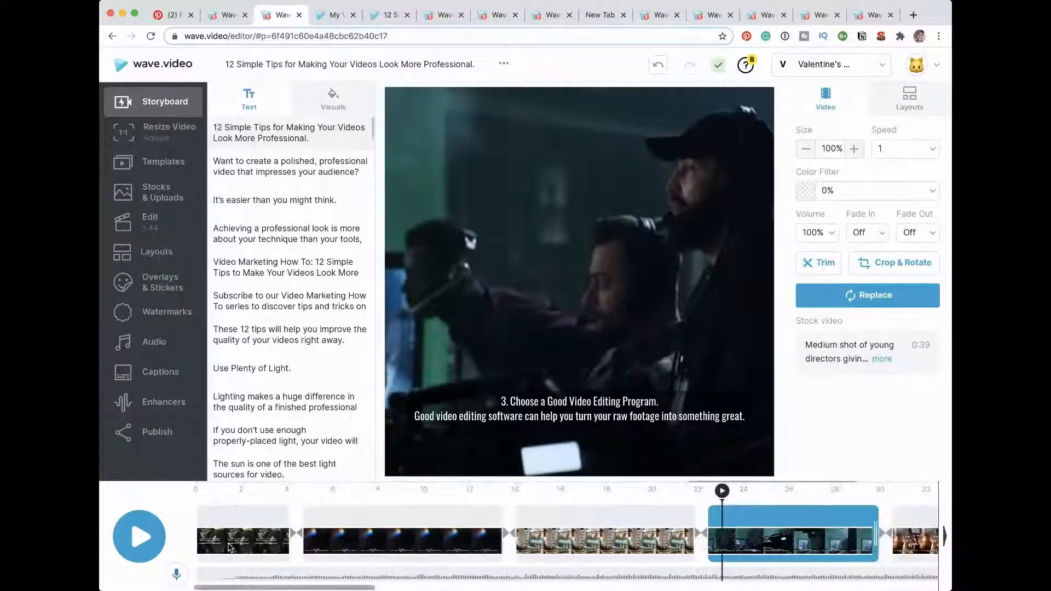
pyautogui.scroll(-3, 229, 547)
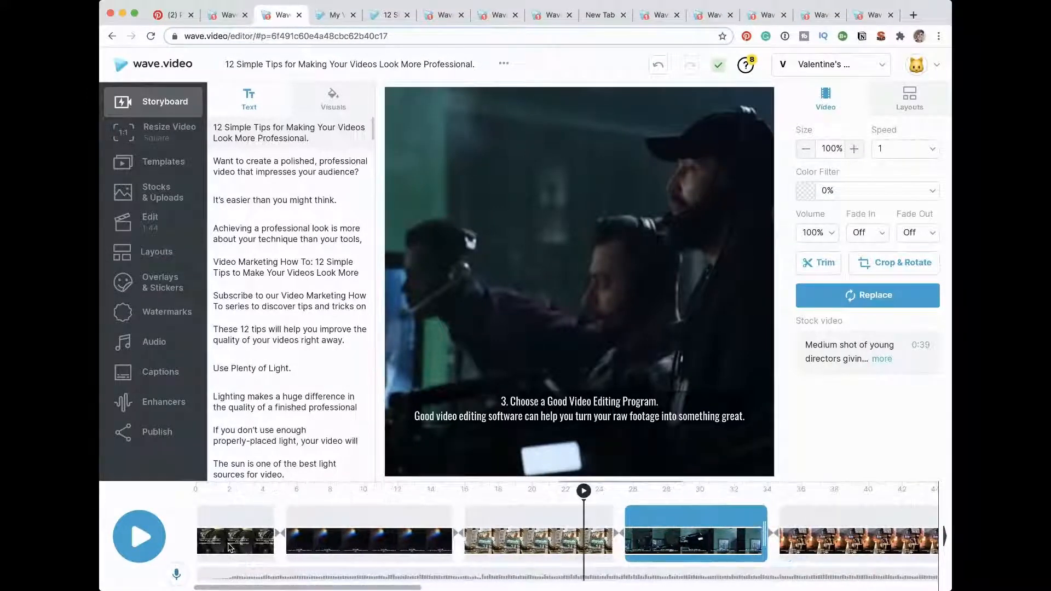
pyautogui.scroll(-6, 229, 548)
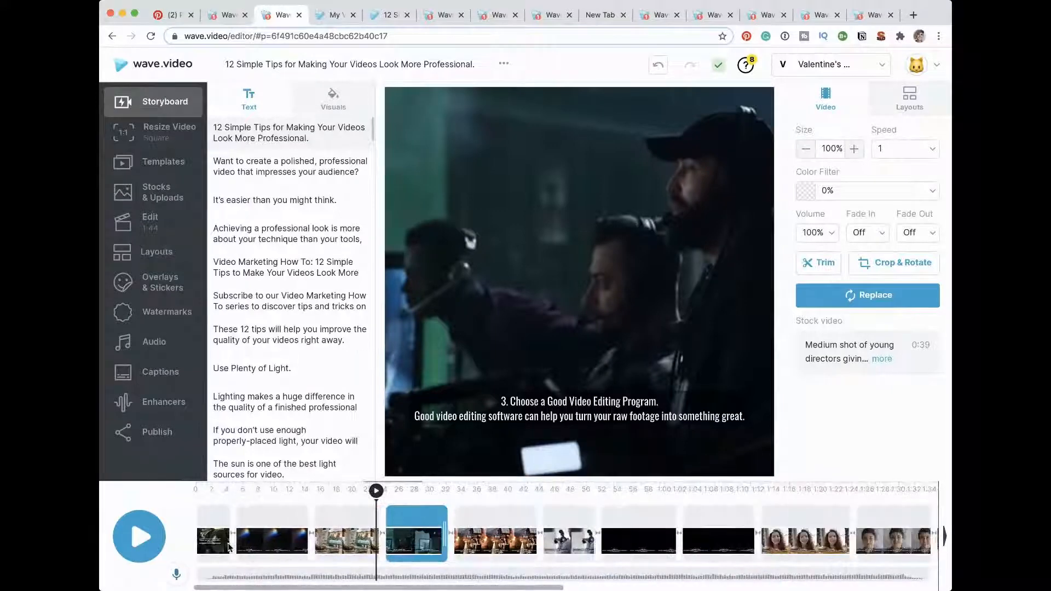
pyautogui.scroll(-5, 228, 547)
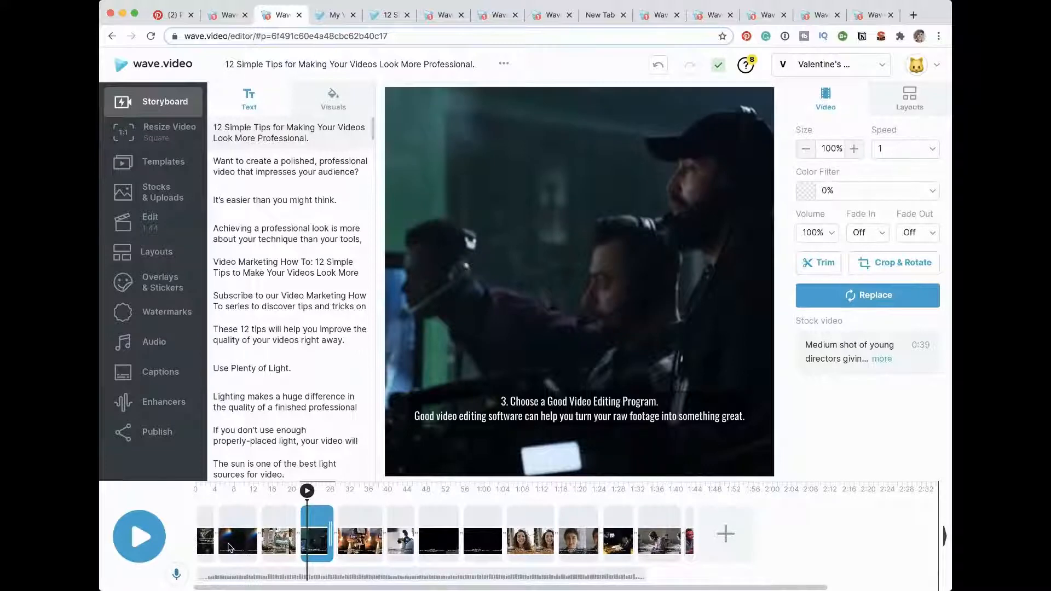
# Step: Browse the storyboard's suggested visuals for the article, covering stock images and video clips
pyautogui.click(334, 98)
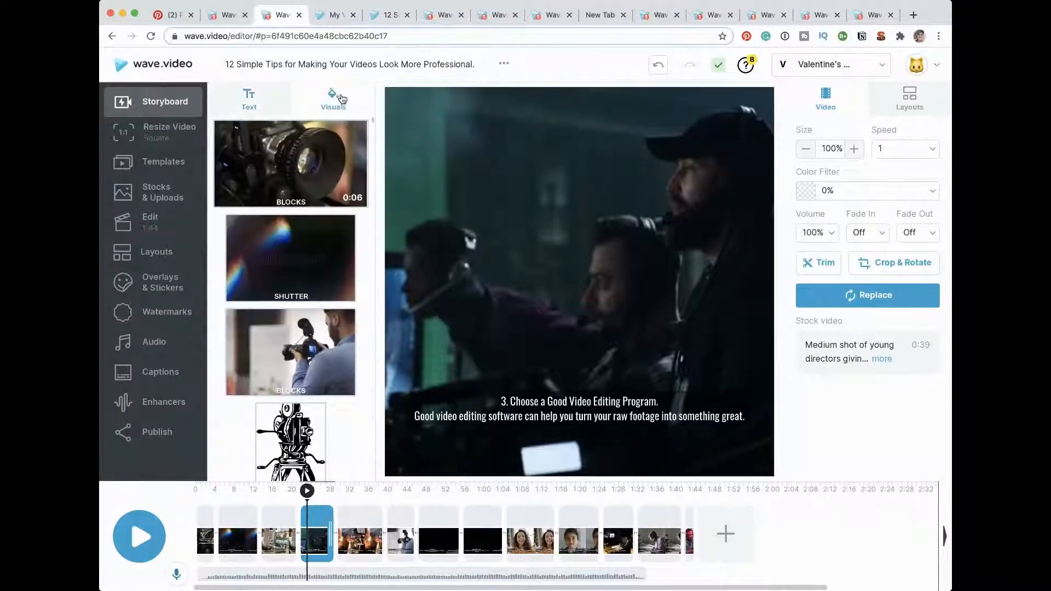
pyautogui.scroll(-6, 312, 353)
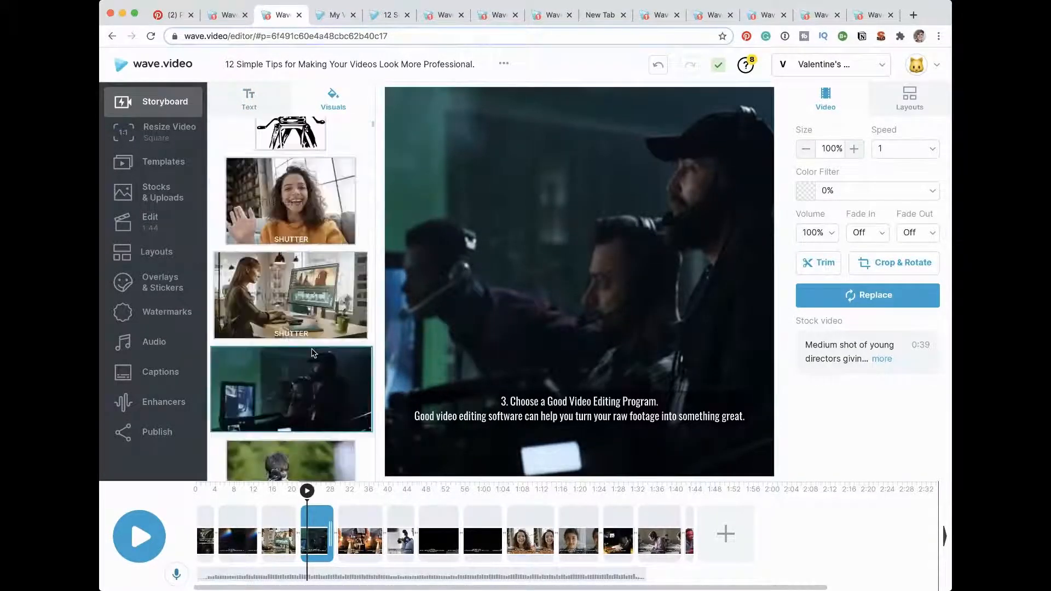
pyautogui.scroll(-10, 313, 353)
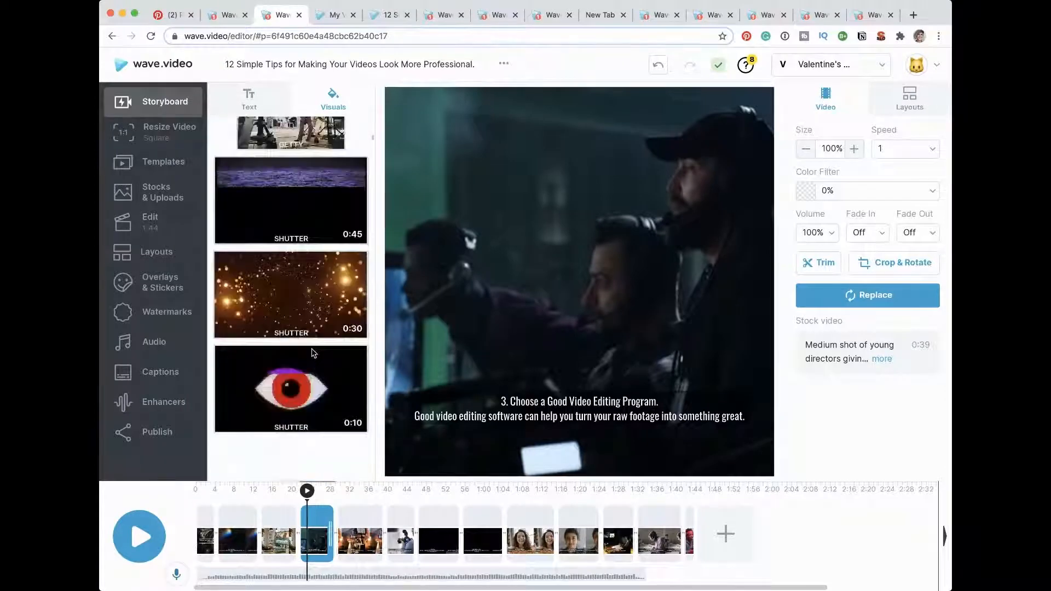
pyautogui.scroll(-10, 313, 353)
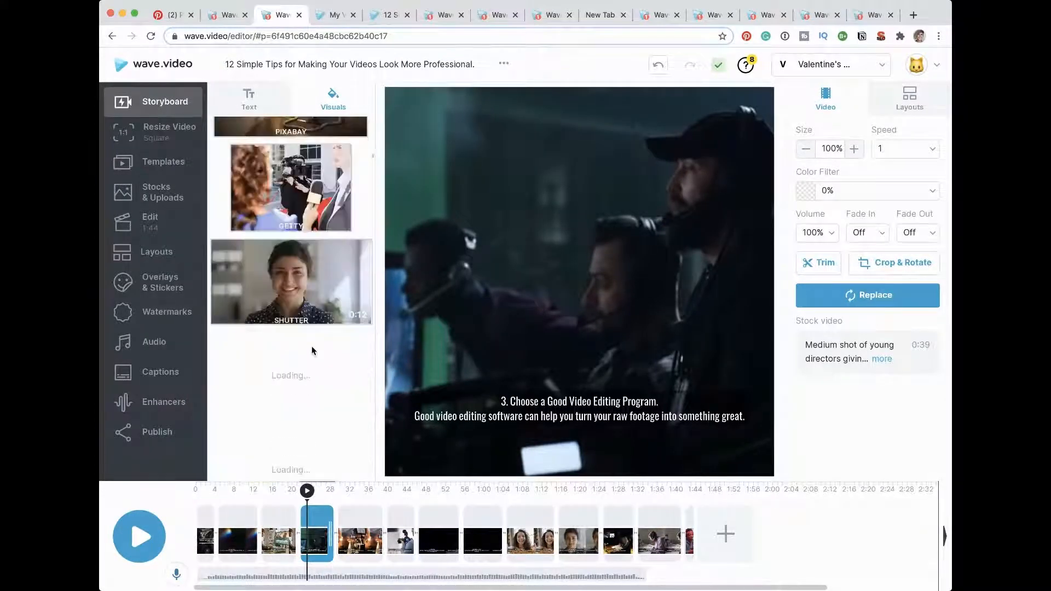
pyautogui.scroll(-1, 313, 350)
pyautogui.scroll(-10, 313, 350)
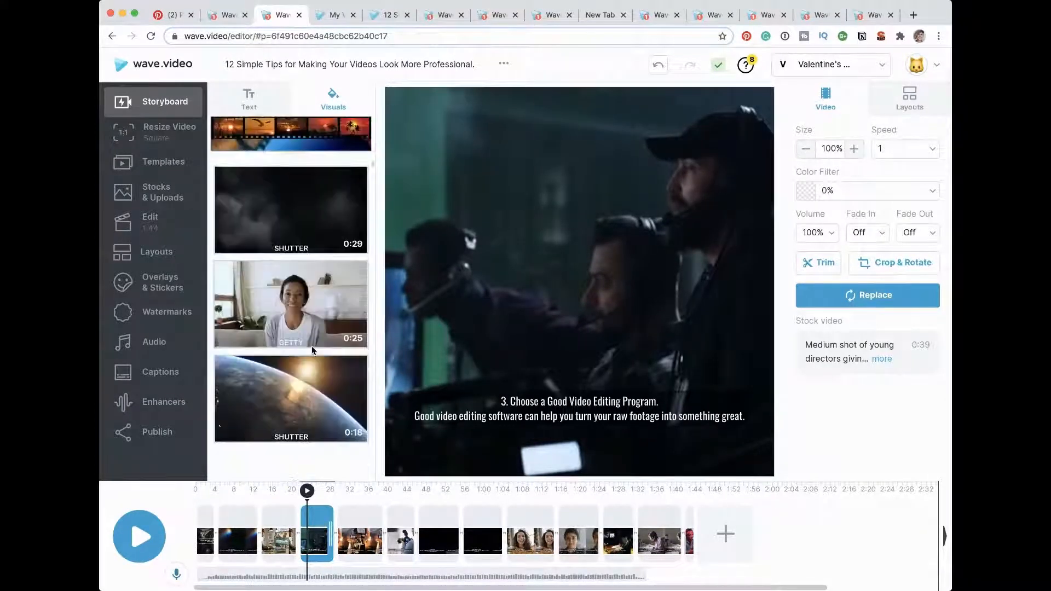
pyautogui.scroll(-2, 313, 350)
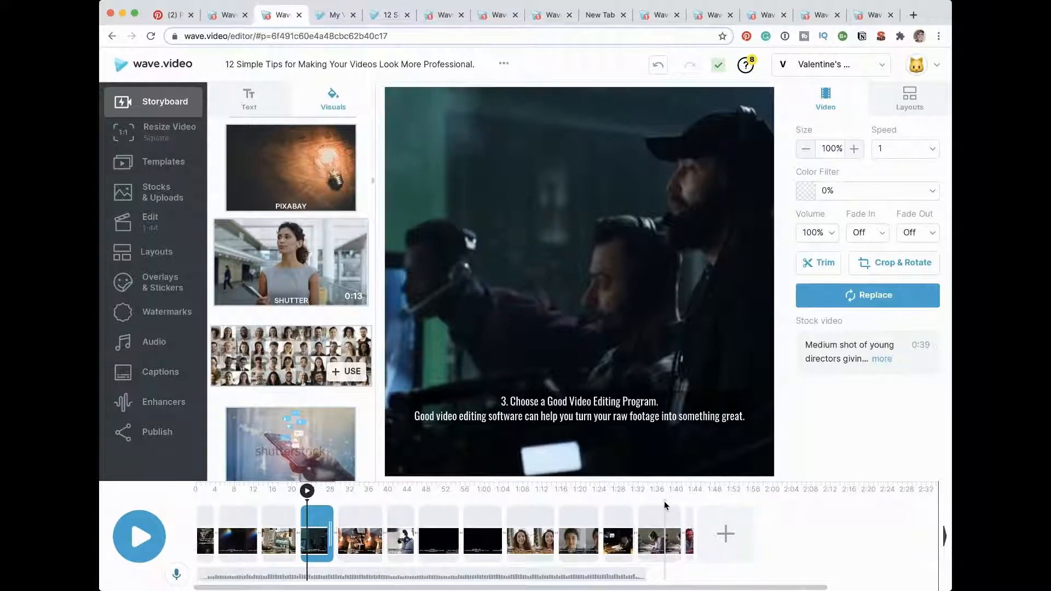
# Step: Review the title scene and the scenes for tips 1 to 3, checking their text and visuals
pyautogui.click(203, 544)
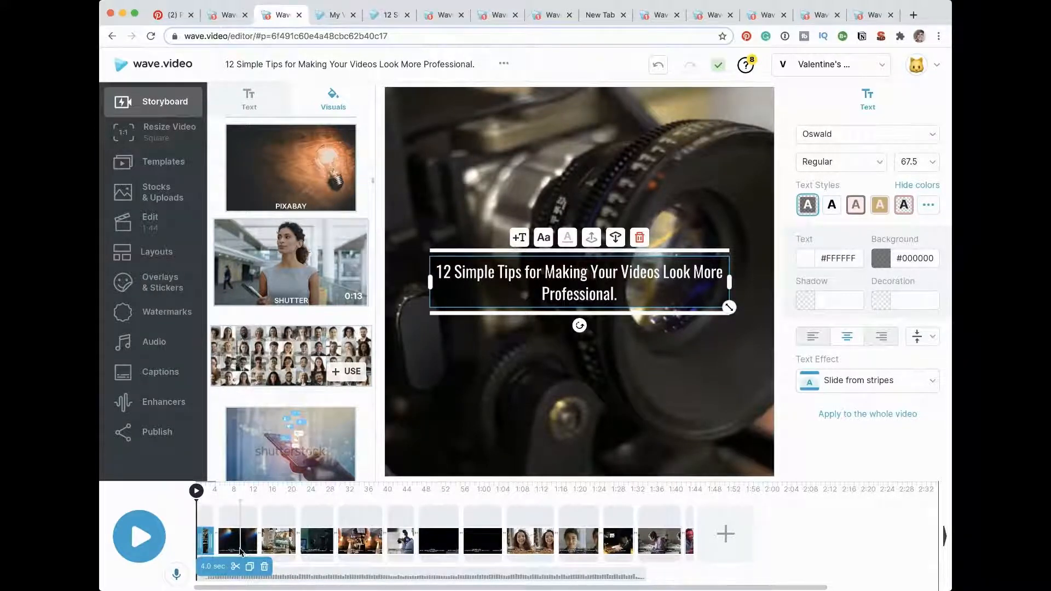
pyautogui.click(236, 530)
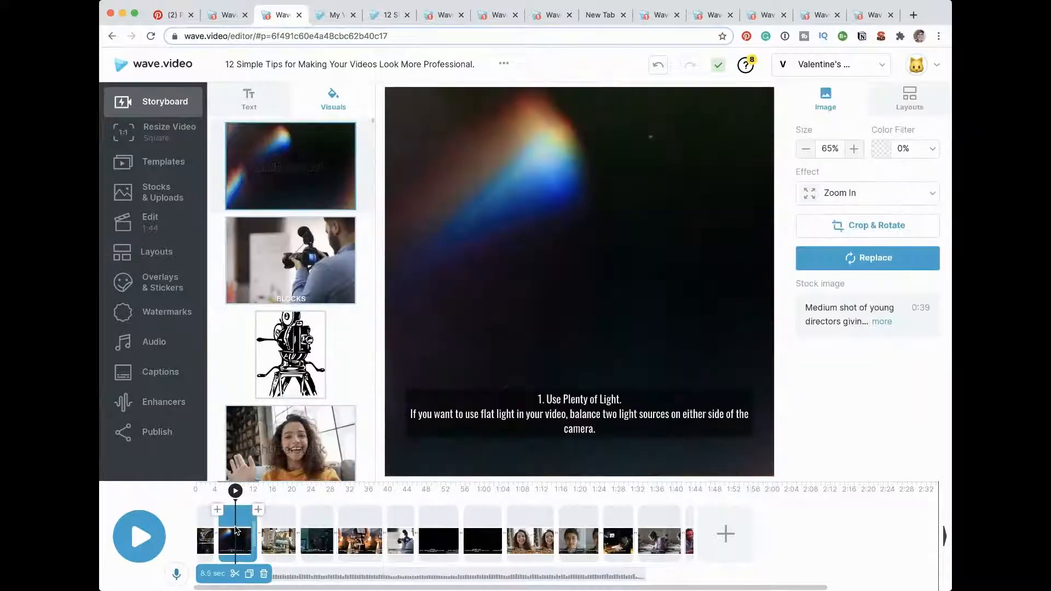
pyautogui.click(279, 541)
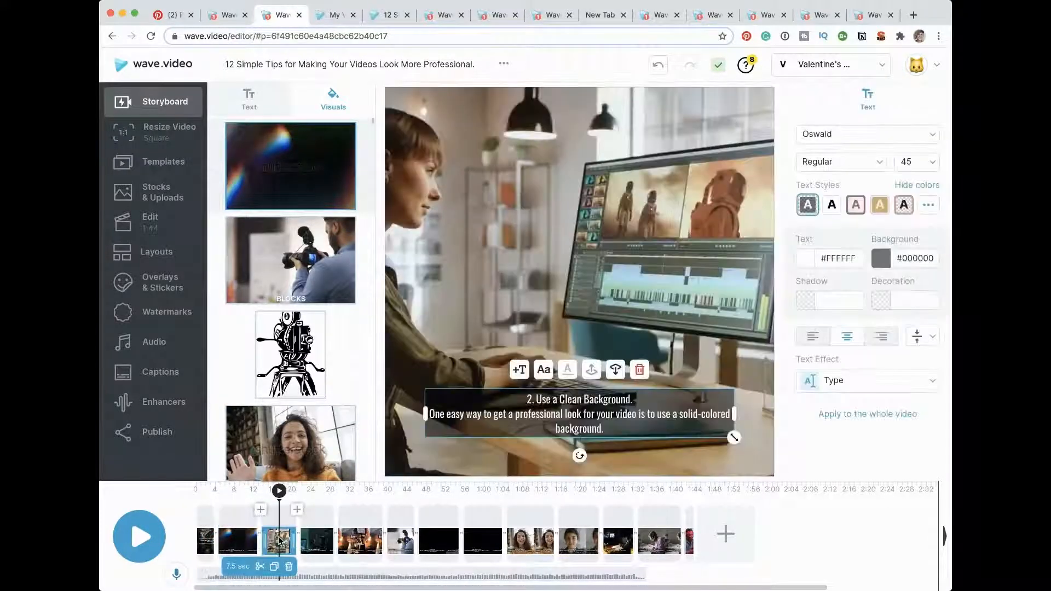
pyautogui.click(312, 541)
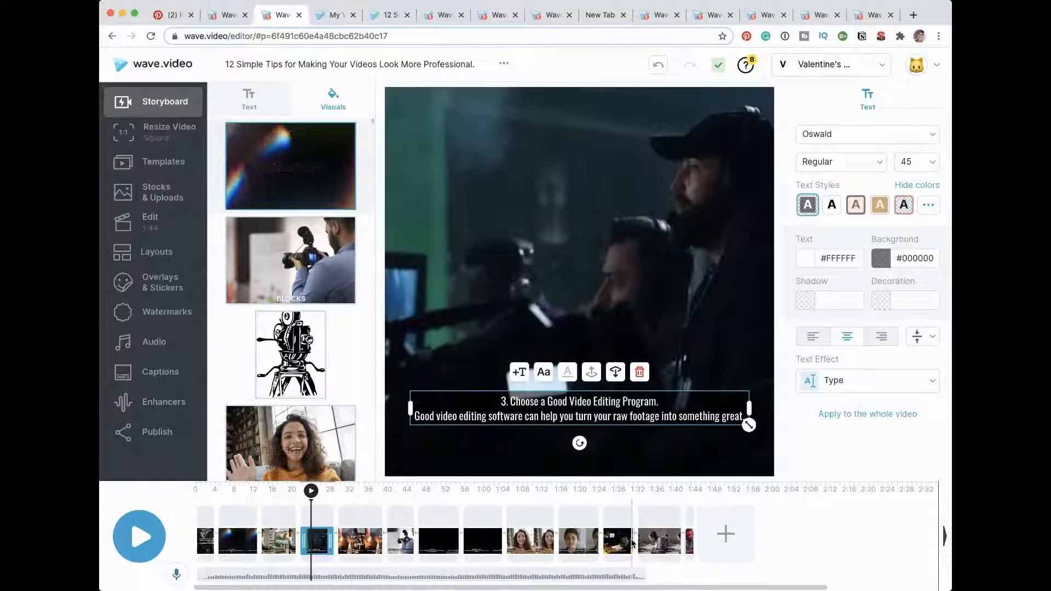
# Step: Delete the scenes for tips 4, 5 and 6 from the video's timeline
pyautogui.click(355, 547)
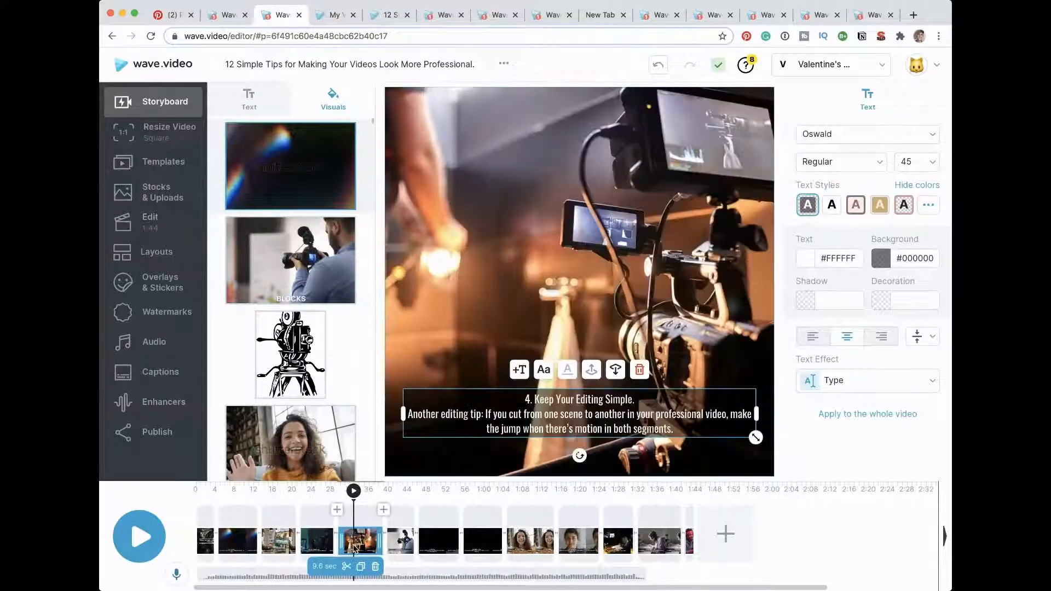
pyautogui.click(376, 567)
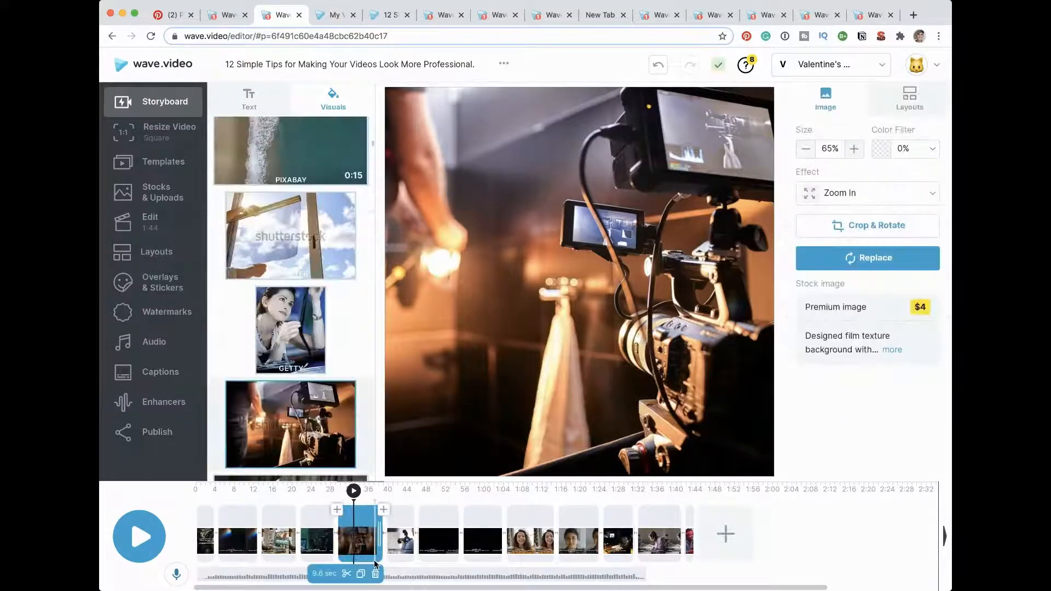
pyautogui.click(377, 572)
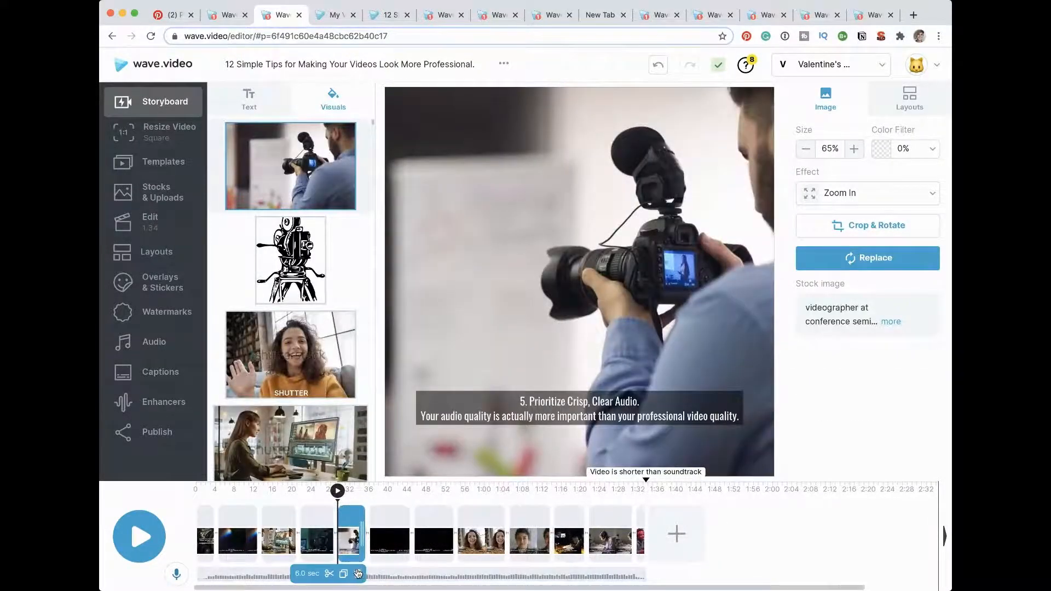
pyautogui.click(358, 573)
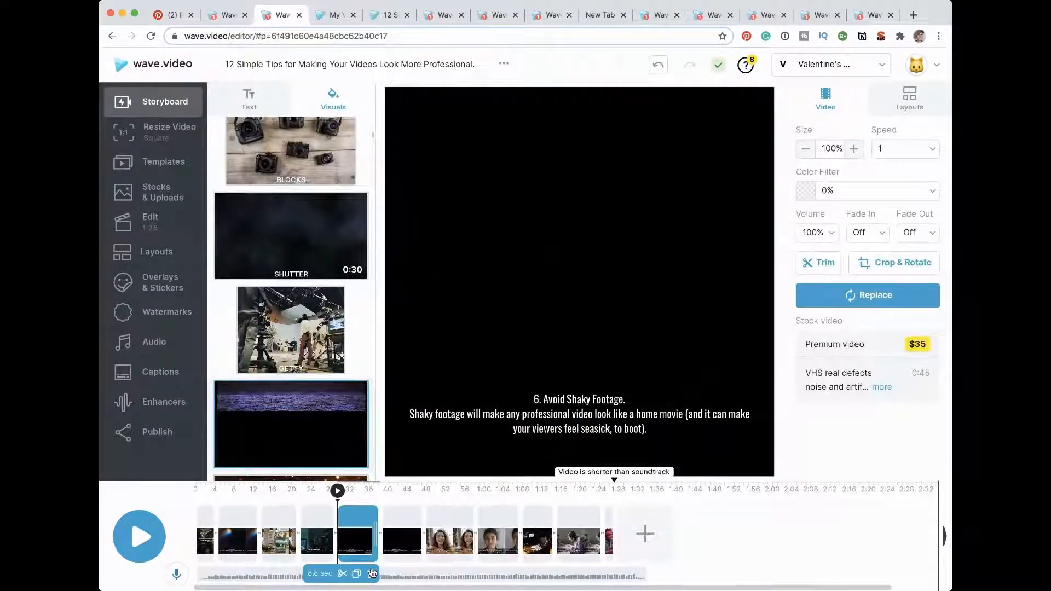
pyautogui.click(372, 573)
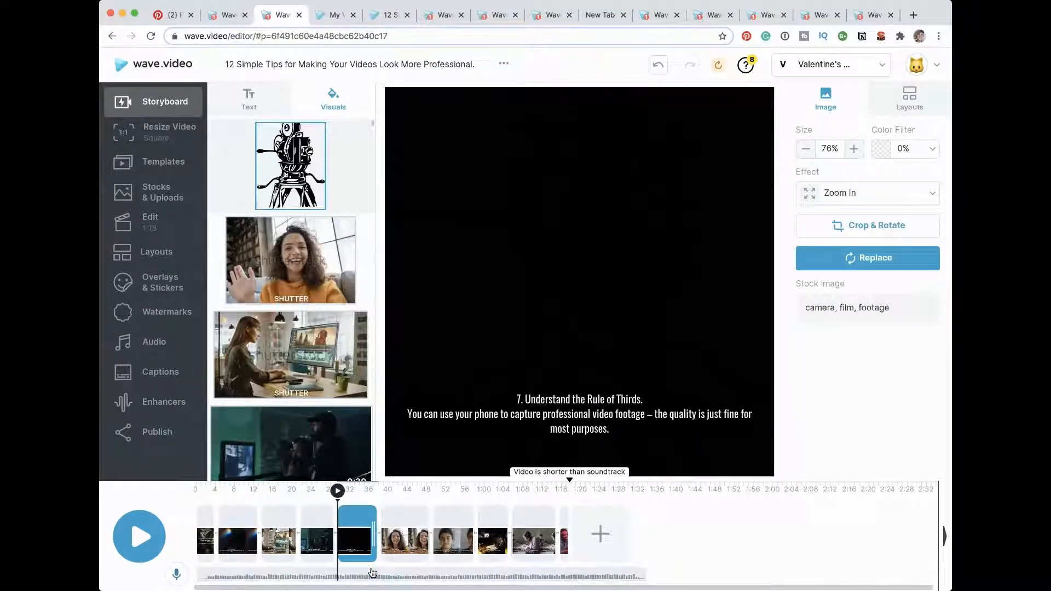
# Step: Delete the black scene for tip 7, "Understand the Rule of Thirds", from the timeline
pyautogui.click(406, 545)
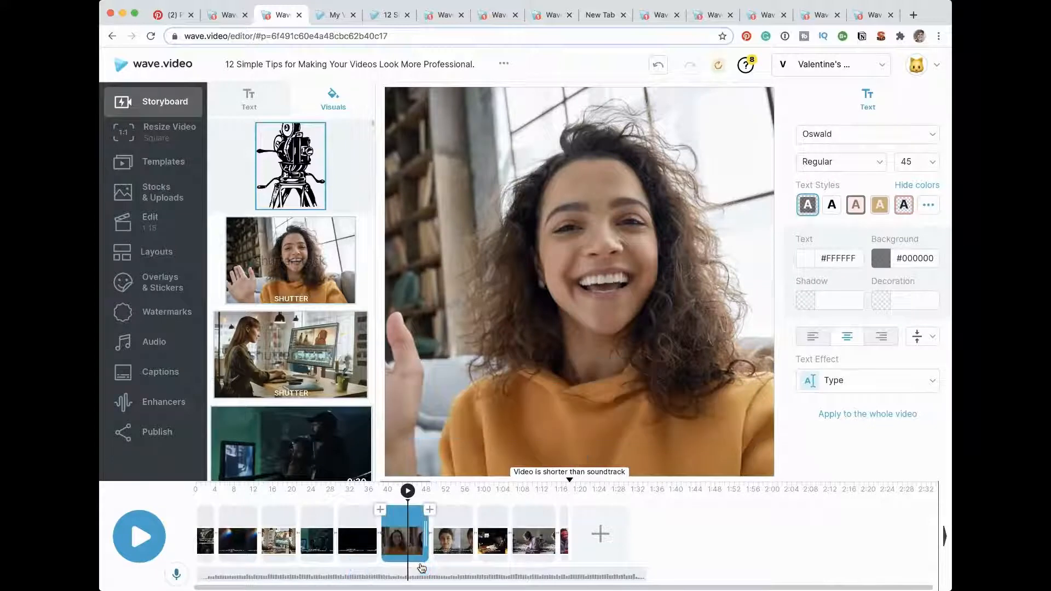
pyautogui.click(373, 571)
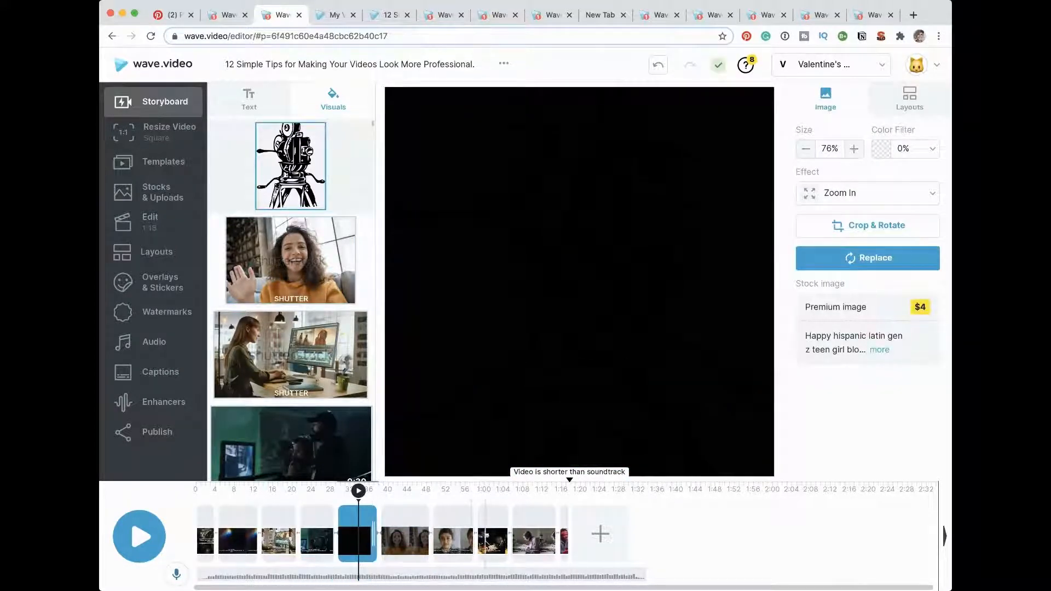
pyautogui.moveTo(368, 575)
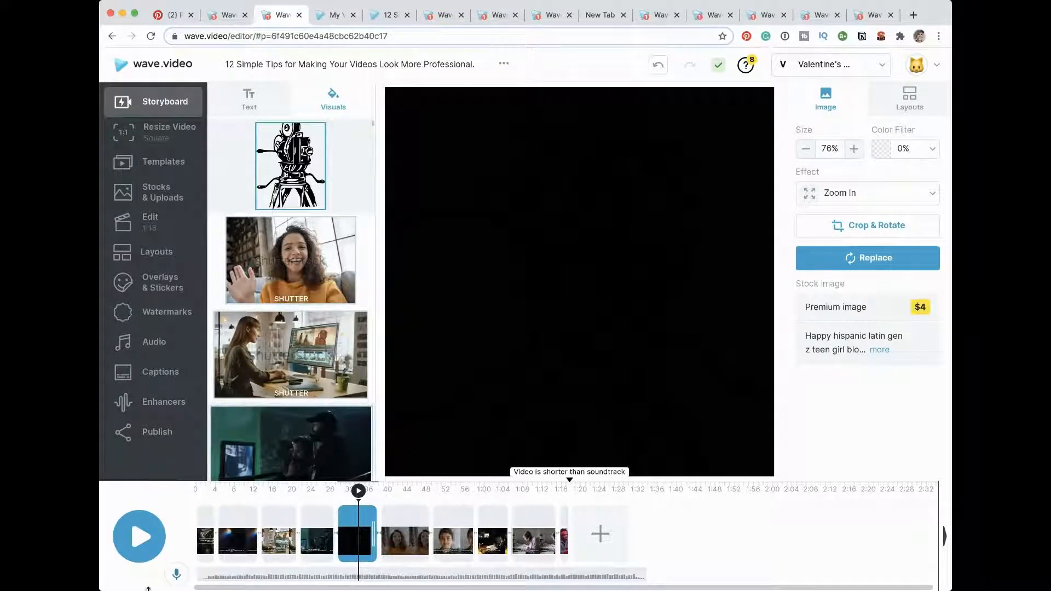
pyautogui.moveTo(147, 580); pyautogui.dragTo(148, 554)
pyautogui.moveTo(368, 541)
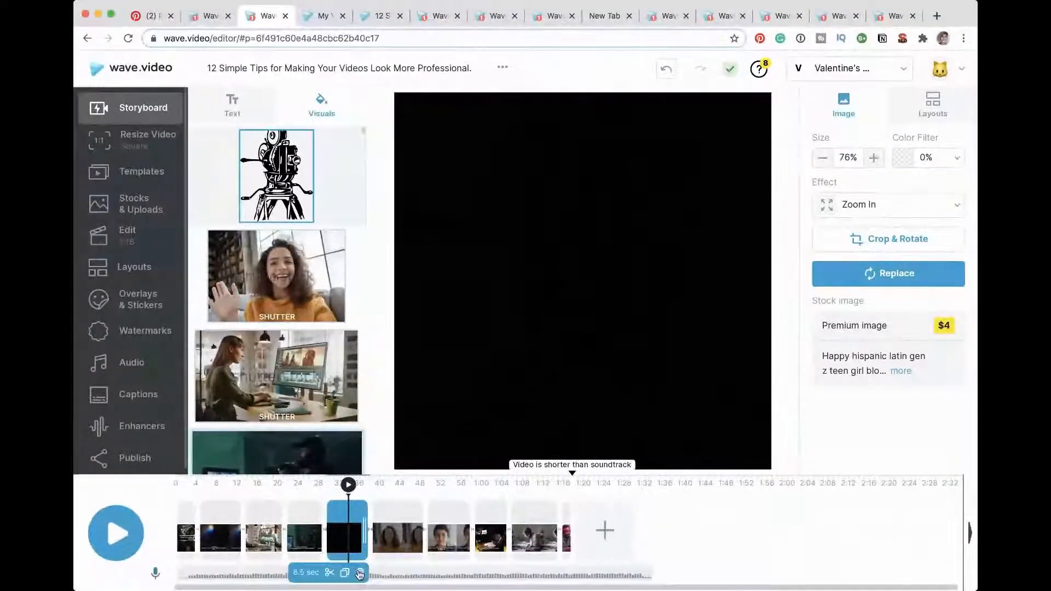
pyautogui.click(361, 573)
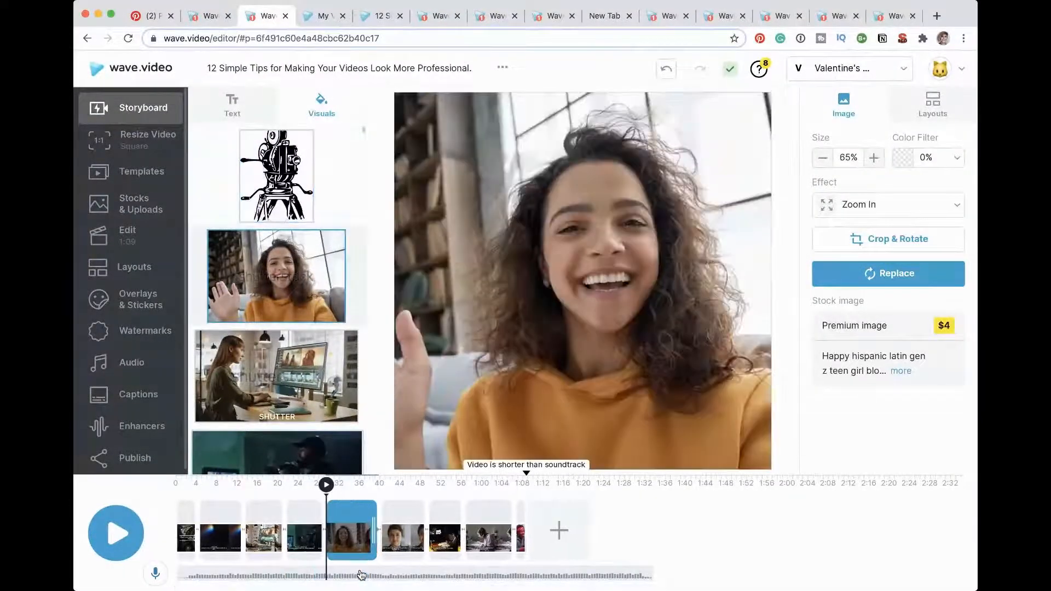
# Step: Delete the scenes for tips 8, 9 and 10, keeping the "Plan Your Videos in Advance" scene
pyautogui.click(353, 517)
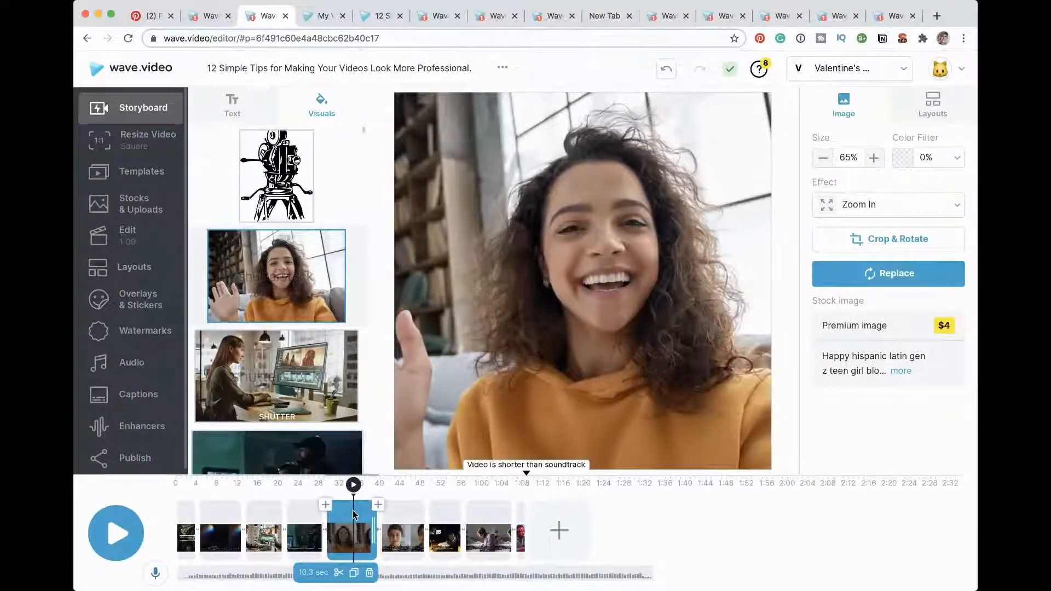
pyautogui.click(369, 573)
pyautogui.click(366, 573)
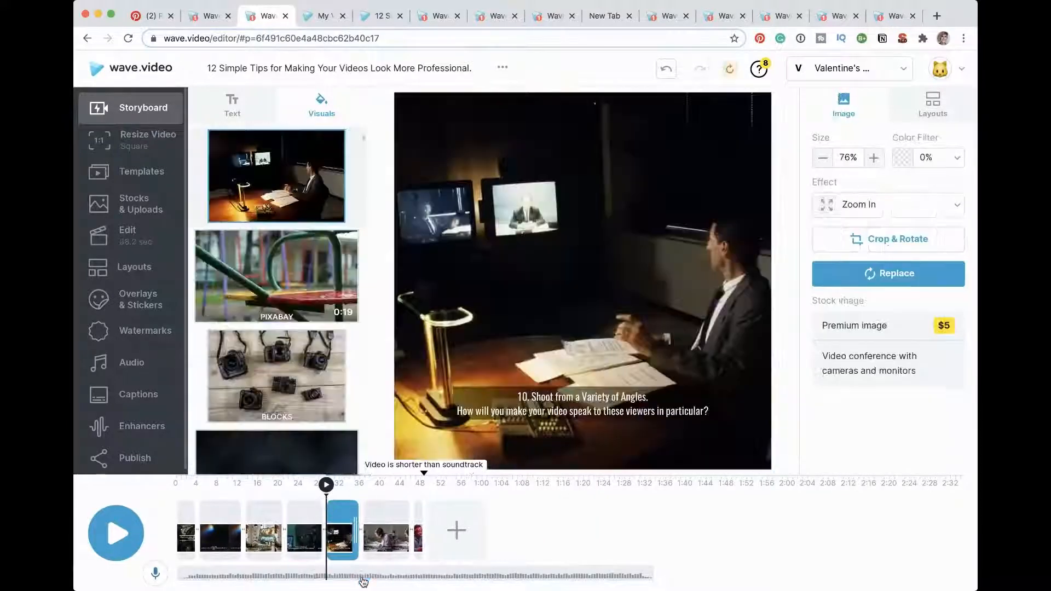
pyautogui.moveTo(362, 572)
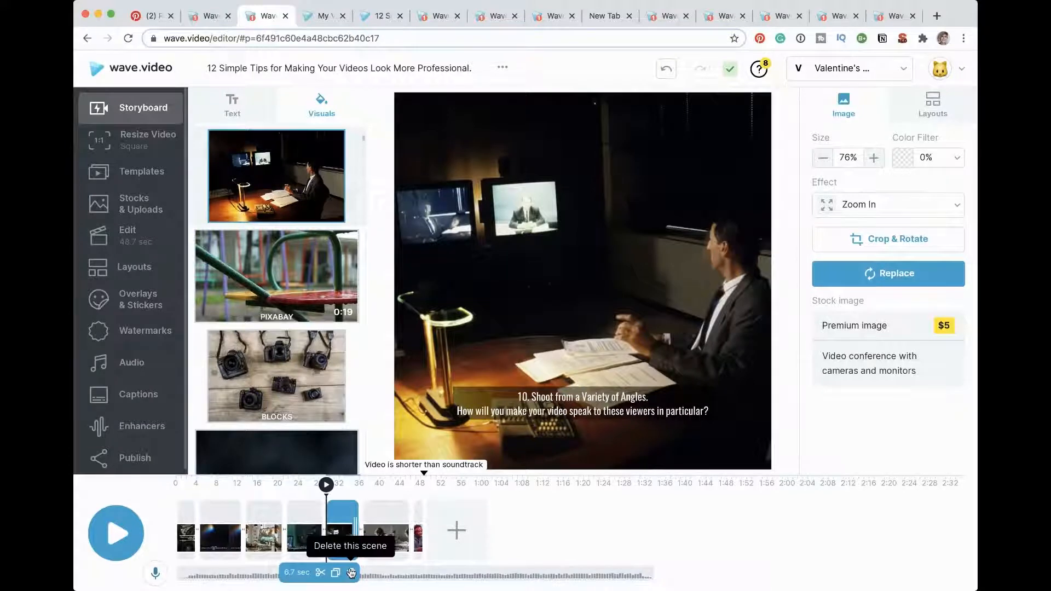
pyautogui.click(351, 572)
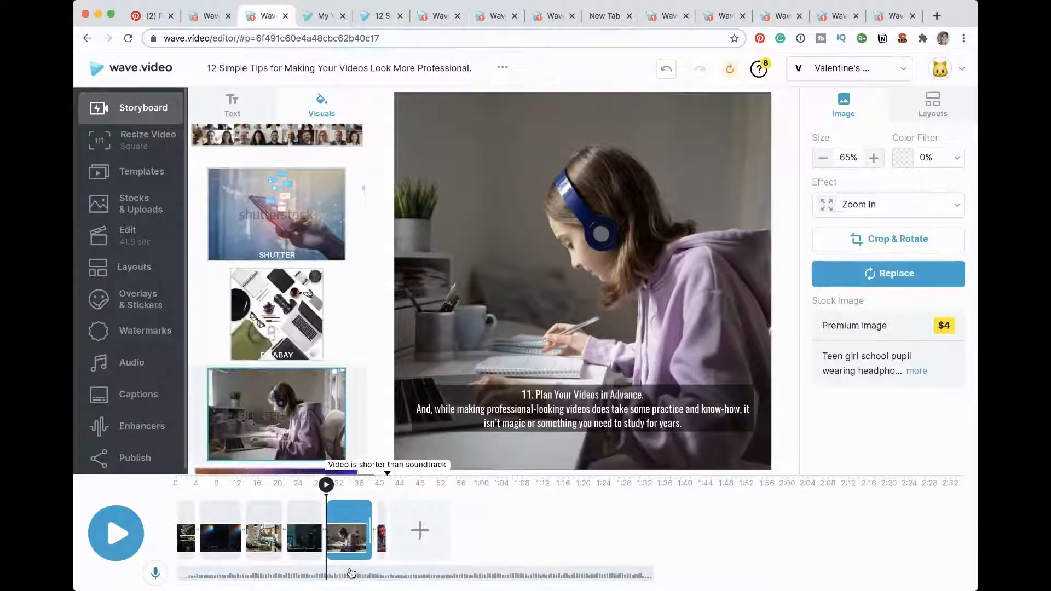
# Step: Change the number in the "Plan Your Videos in Advance" text to 3
pyautogui.click(530, 394)
pyautogui.doubleClick(528, 394)
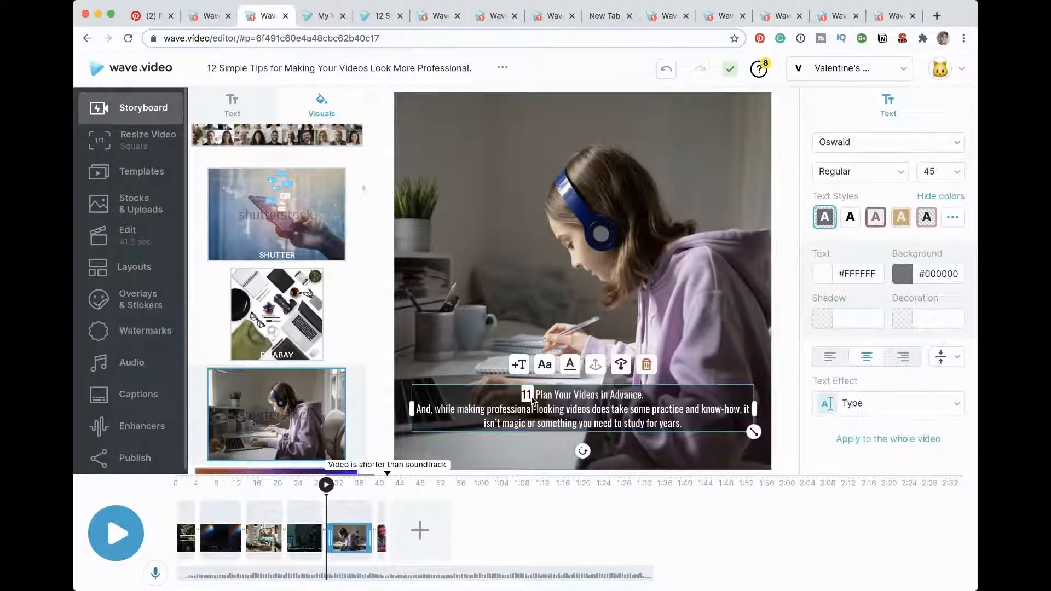
pyautogui.write('3')
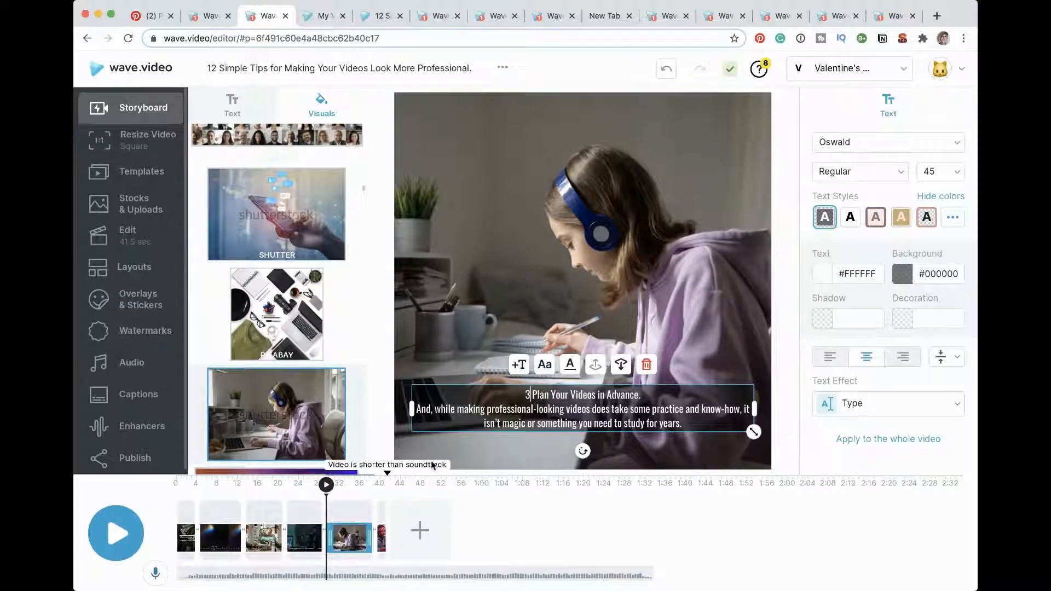
# Step: Replace the title scene's background with the videographer image and move the title text to the lower part of the frame
pyautogui.click(187, 515)
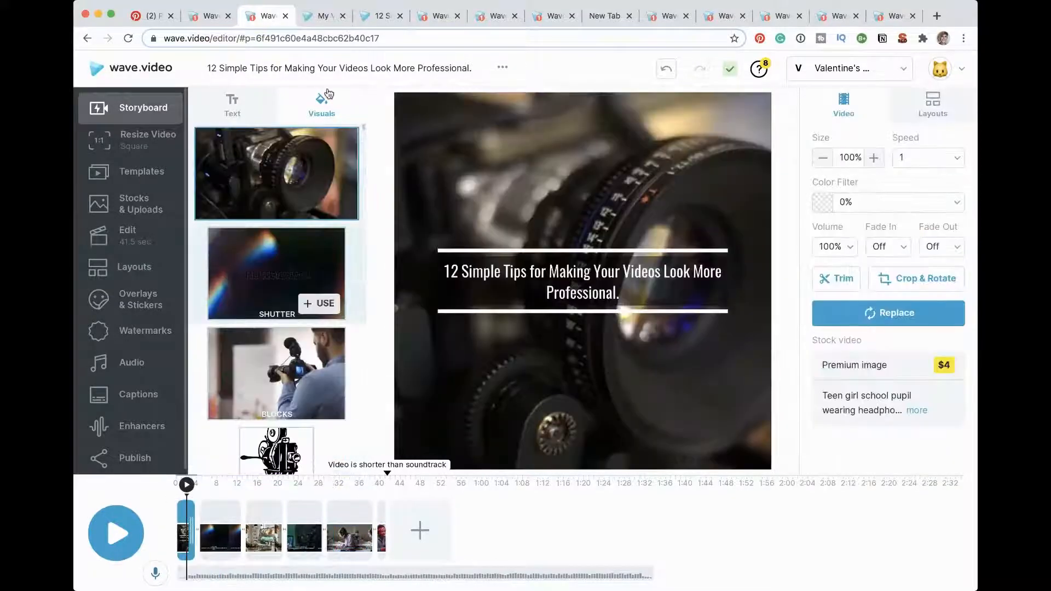
pyautogui.moveTo(261, 370)
pyautogui.click(294, 386)
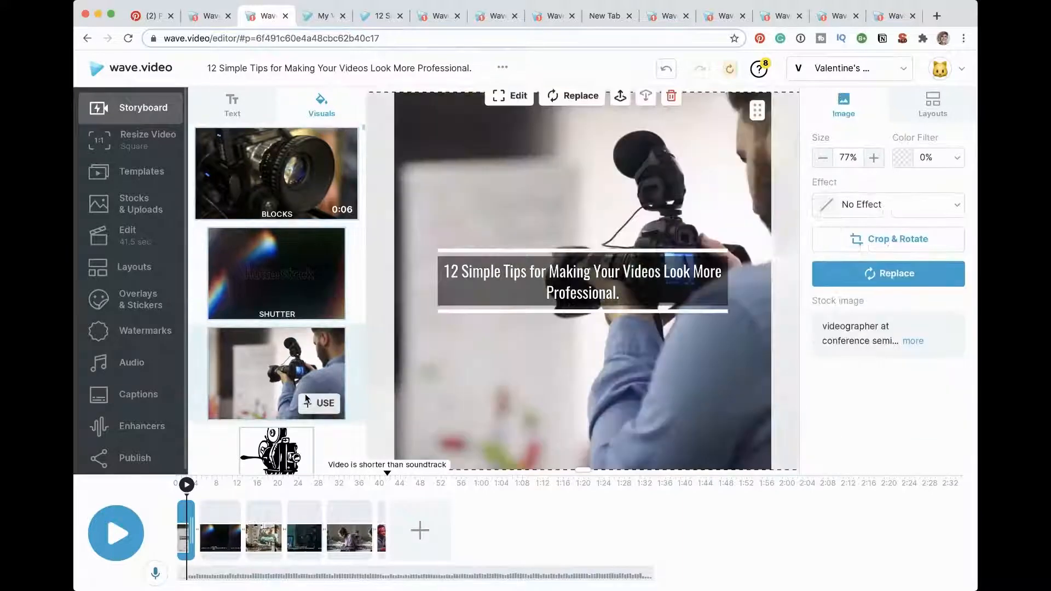
pyautogui.click(581, 256)
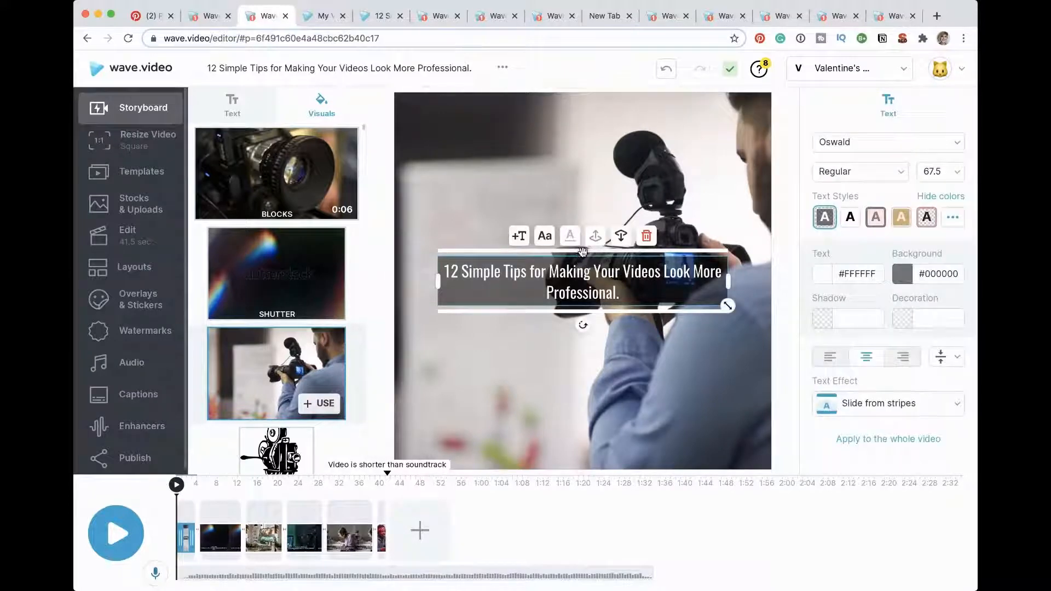
pyautogui.moveTo(581, 255); pyautogui.dragTo(580, 379)
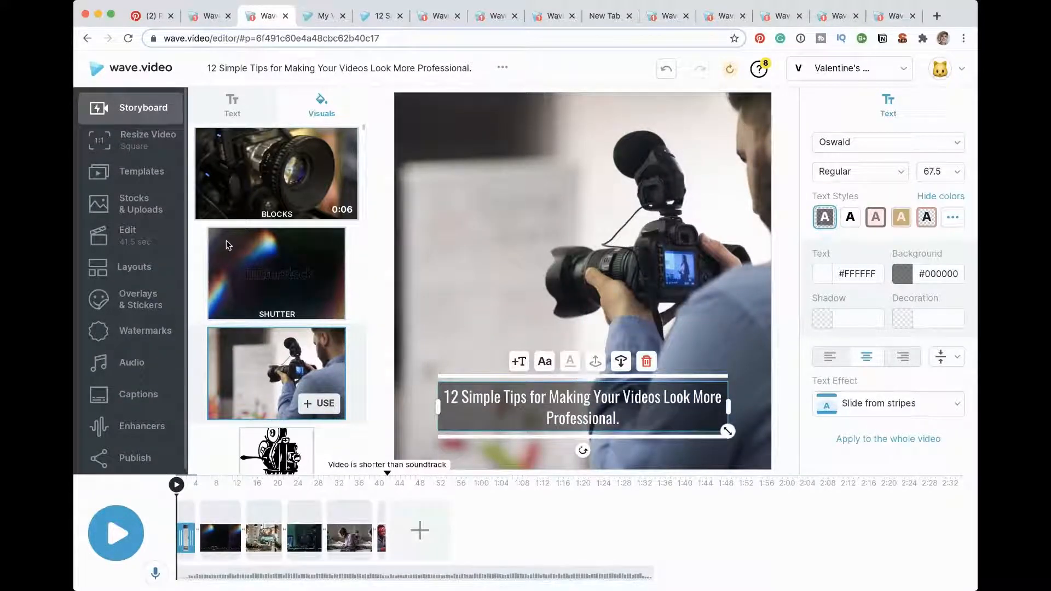
# Step: Apply the Basic layout that frames the image with a border to the title scene
pyautogui.click(135, 268)
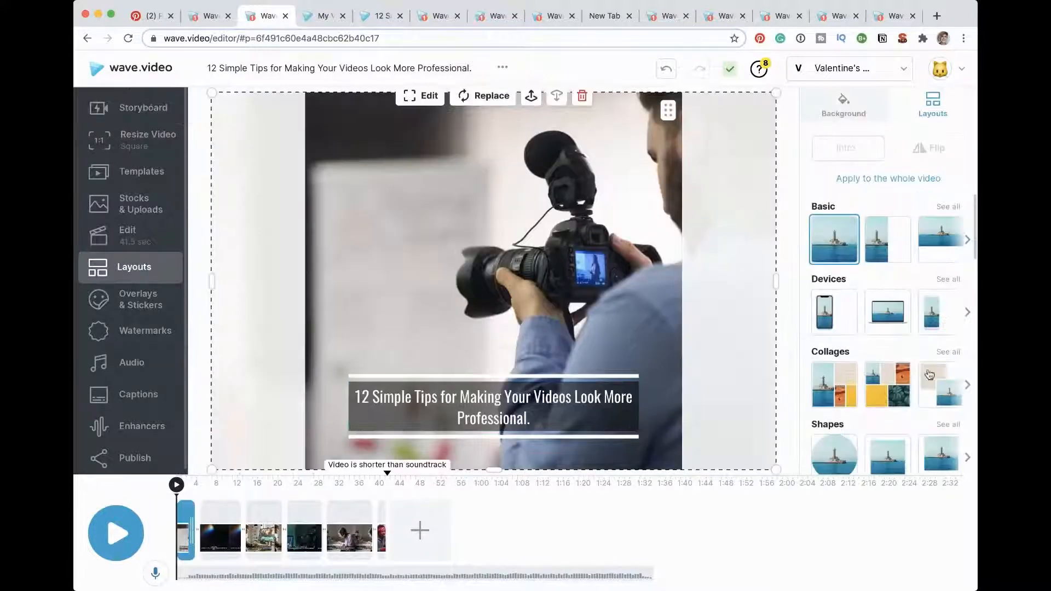
pyautogui.scroll(-2, 904, 364)
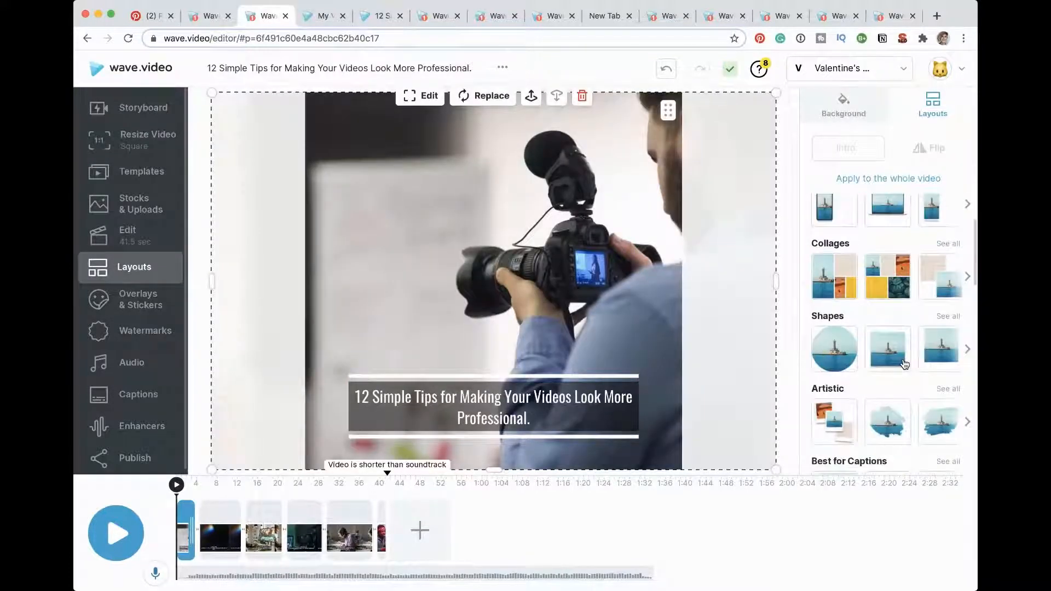
pyautogui.click(951, 318)
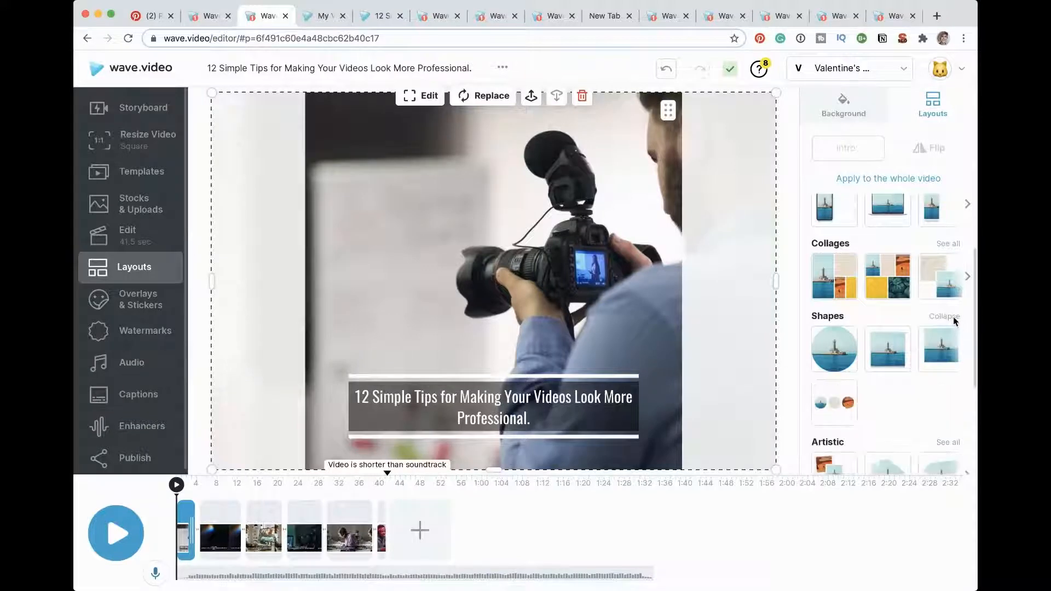
pyautogui.scroll(2, 924, 215)
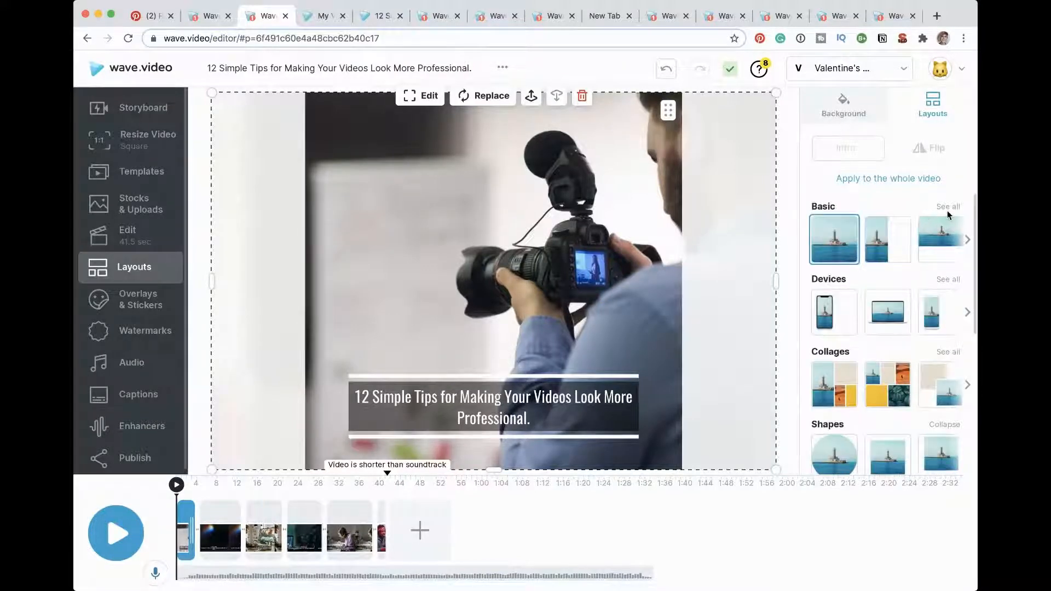
pyautogui.click(947, 210)
pyautogui.click(887, 294)
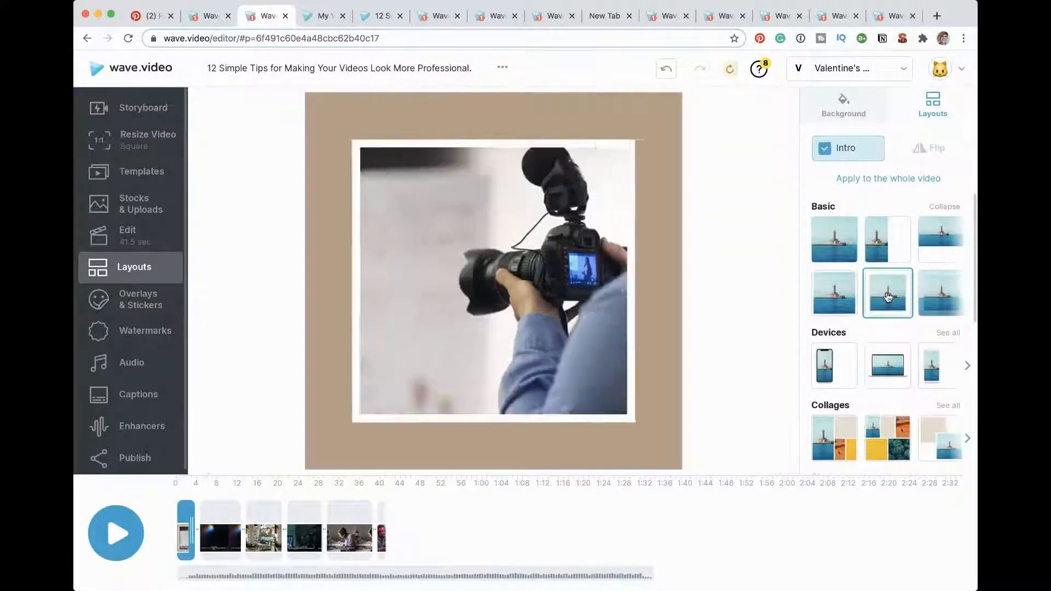
# Step: Set the title scene's background to the brand white #FFFEFE and give the title the brand style with red text on white
pyautogui.click(662, 452)
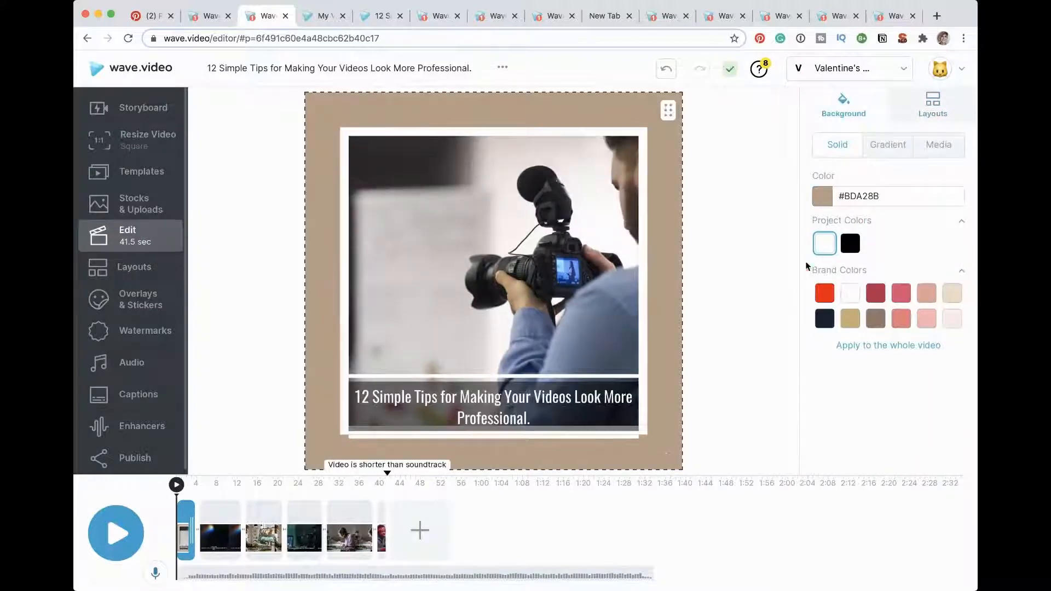
pyautogui.click(852, 296)
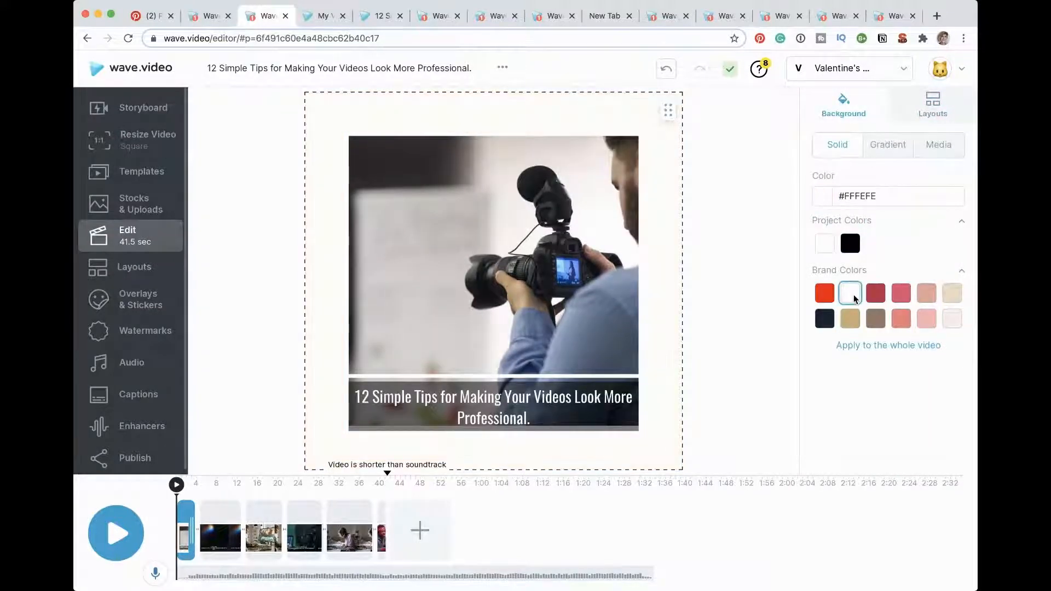
pyautogui.click(452, 392)
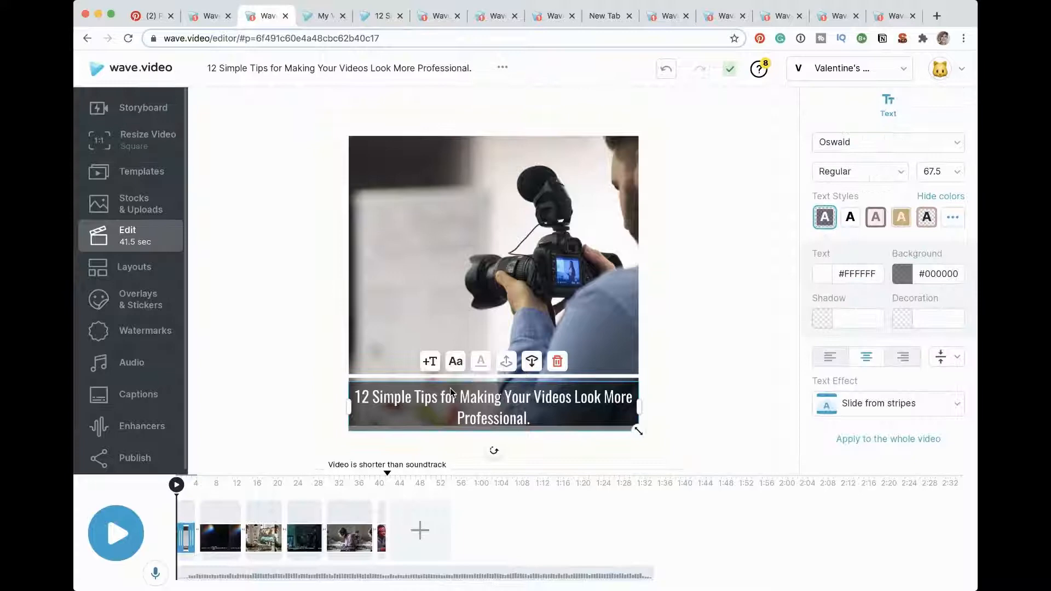
pyautogui.click(951, 217)
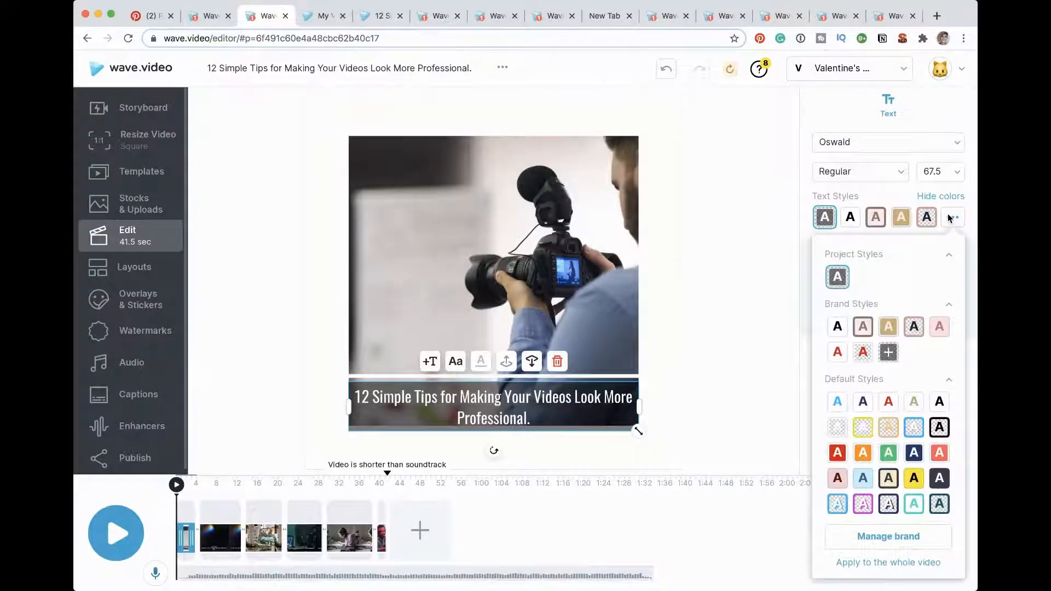
pyautogui.click(836, 353)
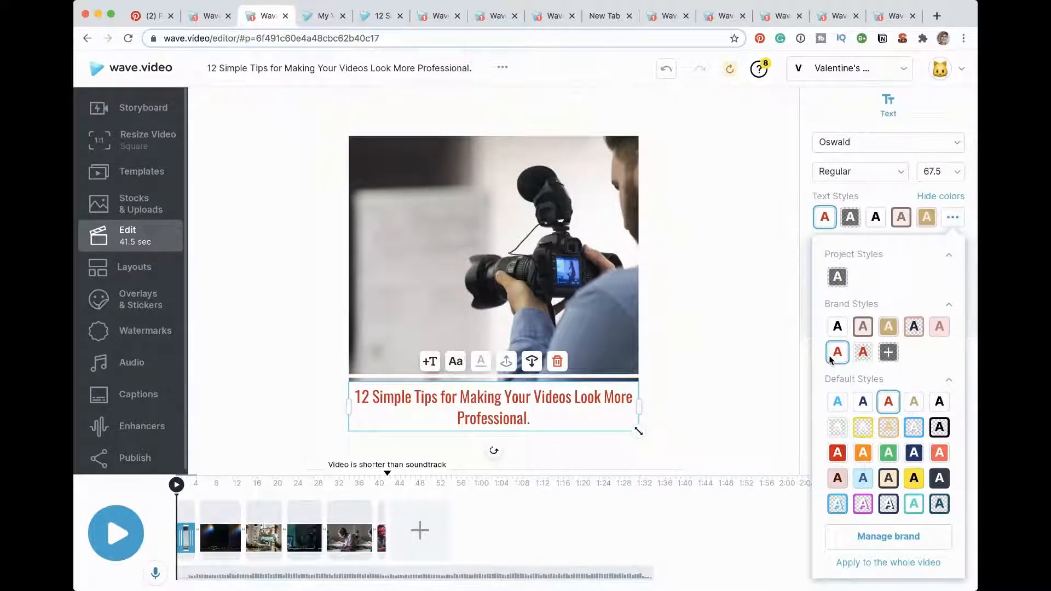
# Step: Replace the "Use Plenty of Light" scene's background with the storyboard image of window film held against a cloudy sky
pyautogui.click(225, 518)
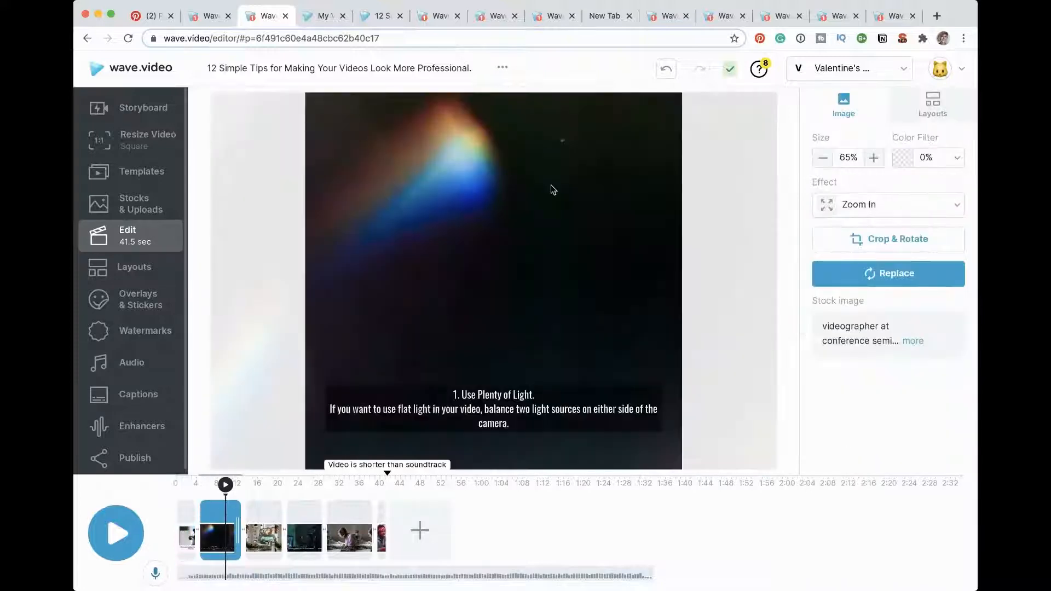
pyautogui.click(550, 185)
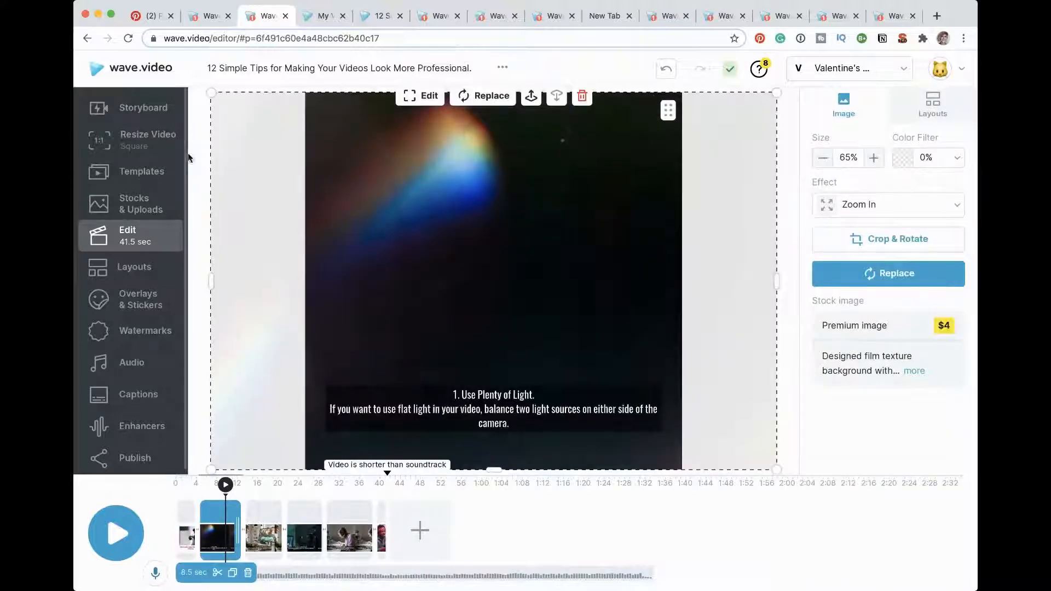
pyautogui.click(131, 107)
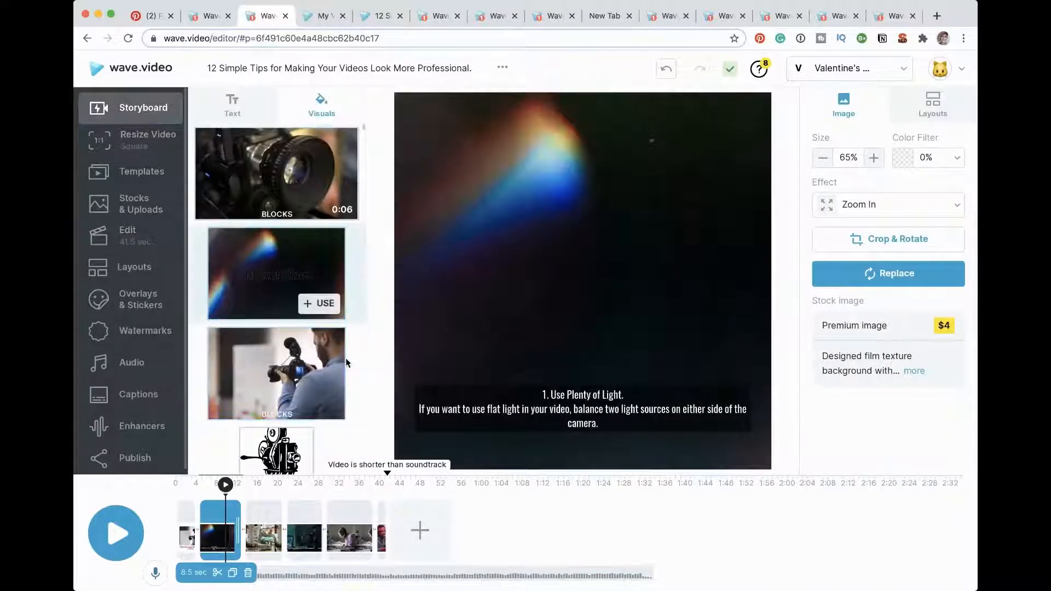
pyautogui.scroll(-5, 308, 368)
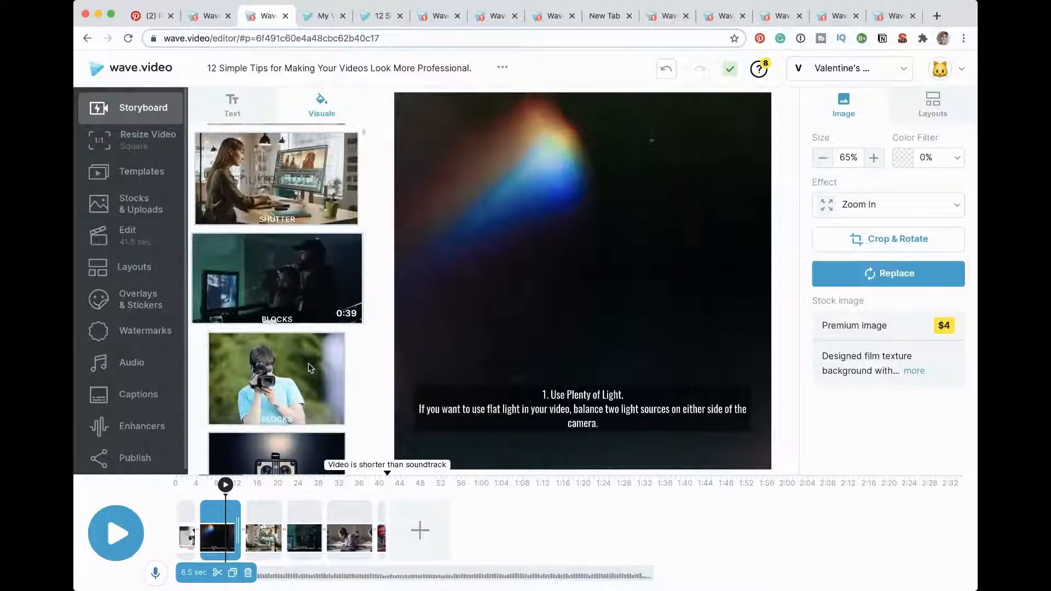
pyautogui.scroll(-15, 308, 368)
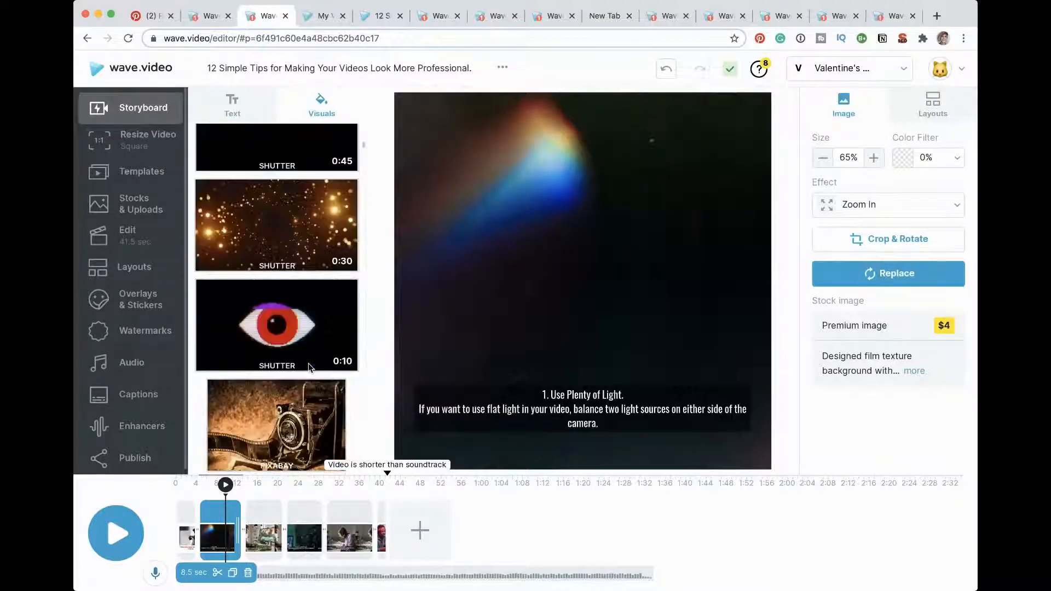
pyautogui.scroll(3, 310, 368)
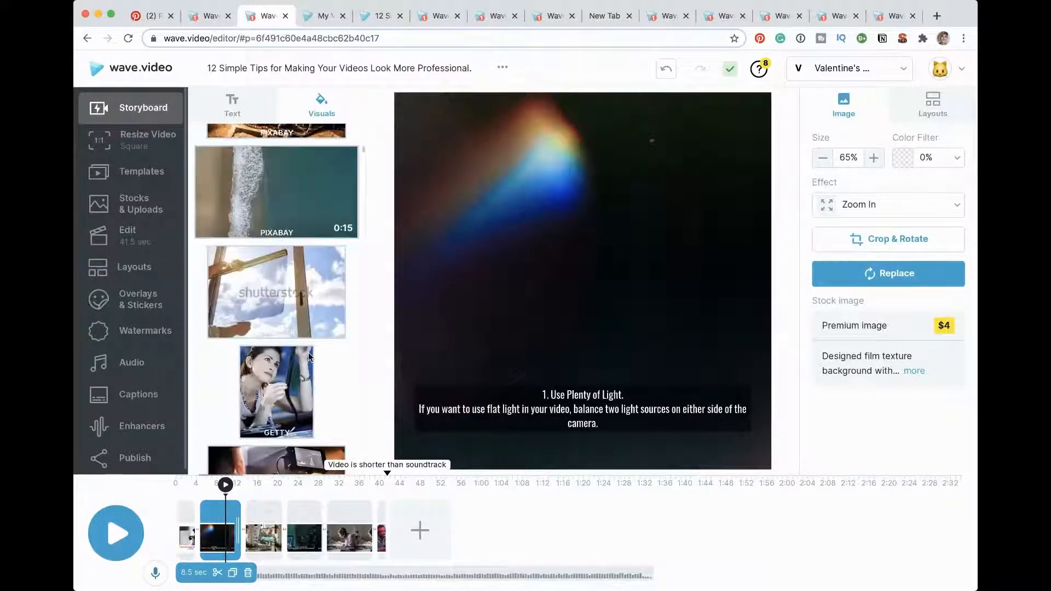
pyautogui.click(322, 322)
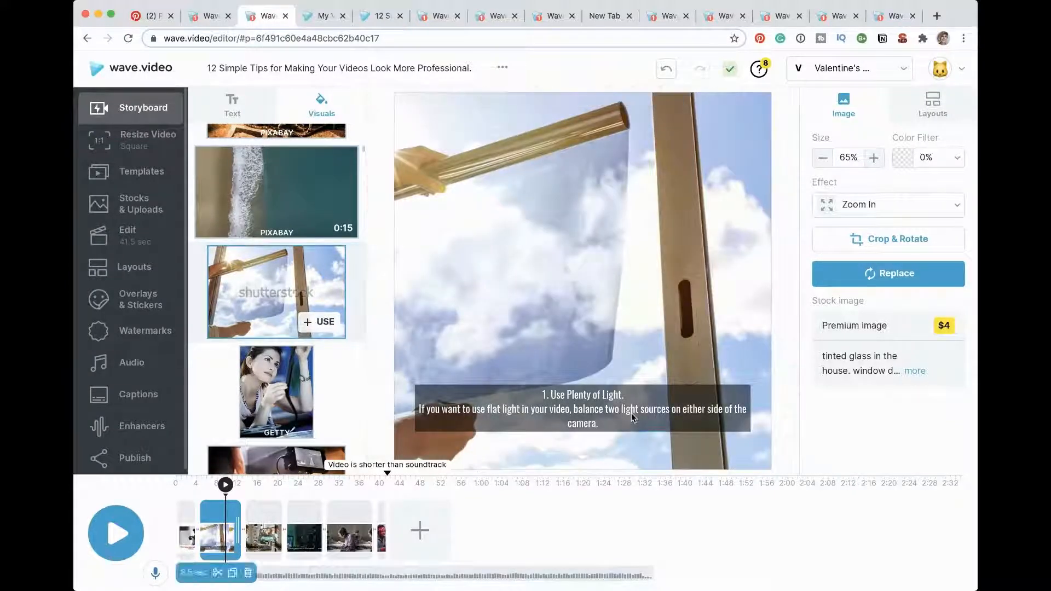
# Step: Give the "Use Plenty of Light" text the brand style with red text on white and set its font size to 80
pyautogui.click(631, 412)
pyautogui.click(825, 217)
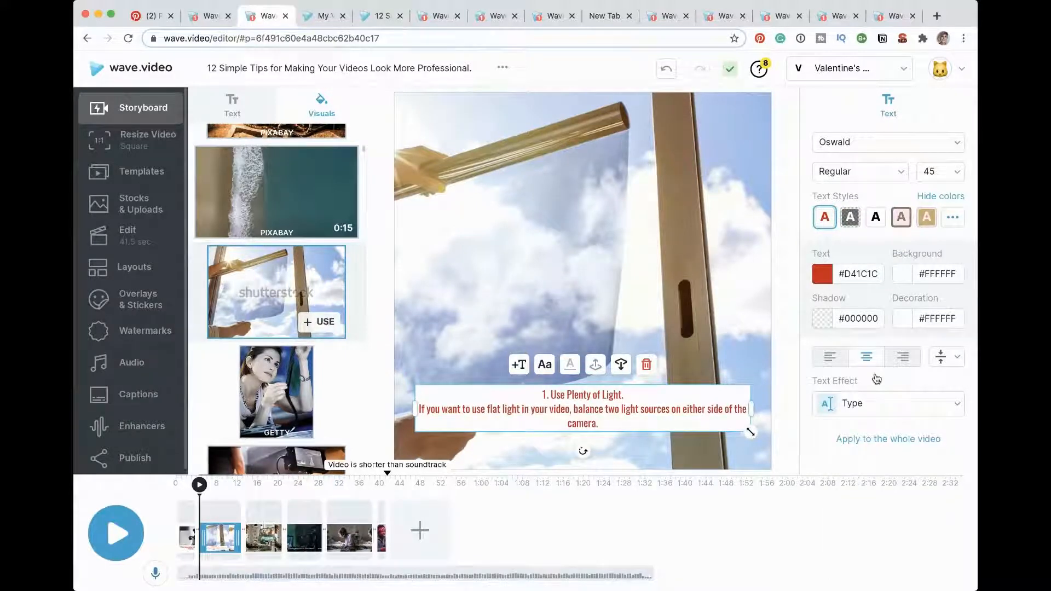
pyautogui.click(955, 173)
pyautogui.click(933, 281)
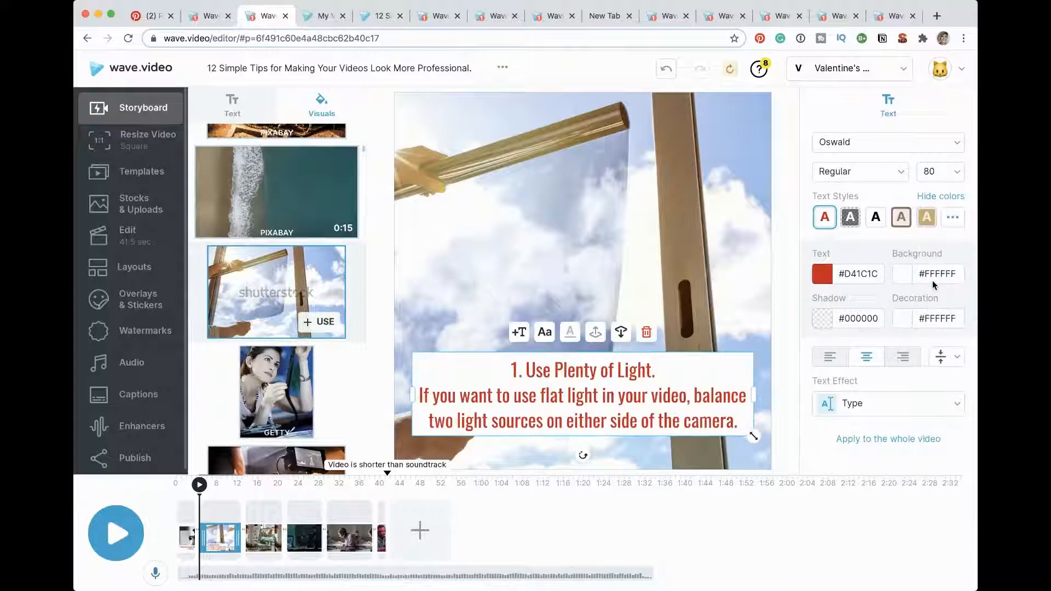
# Step: Delete the flat light description from the text, keeping only the heading "1. Use Plenty of Light."
pyautogui.click(673, 377)
pyautogui.moveTo(421, 395); pyautogui.dragTo(739, 418)
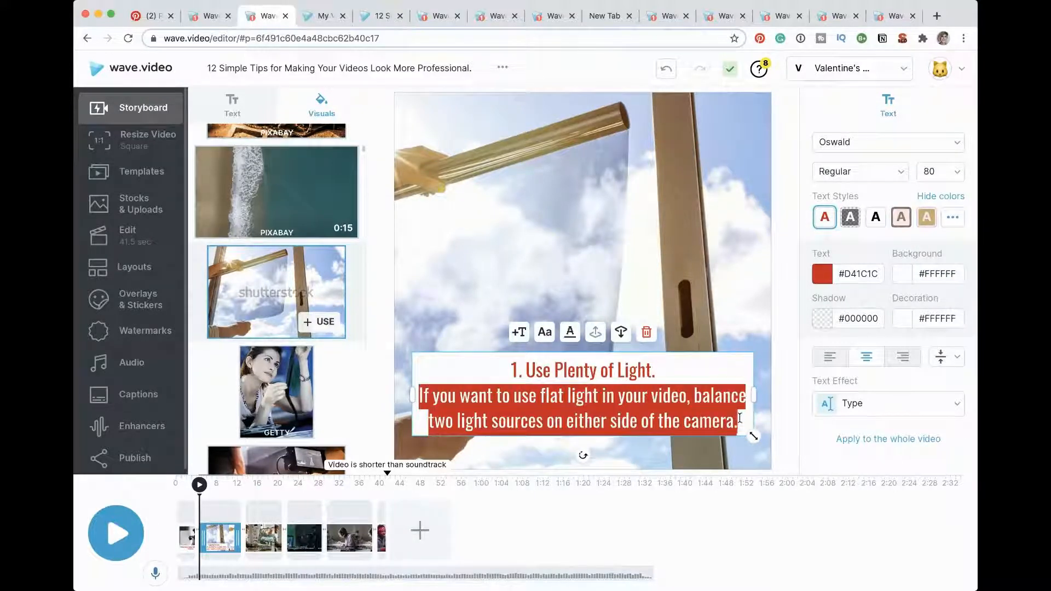
pyautogui.press('BackSpace')
pyautogui.press('BackSpace')
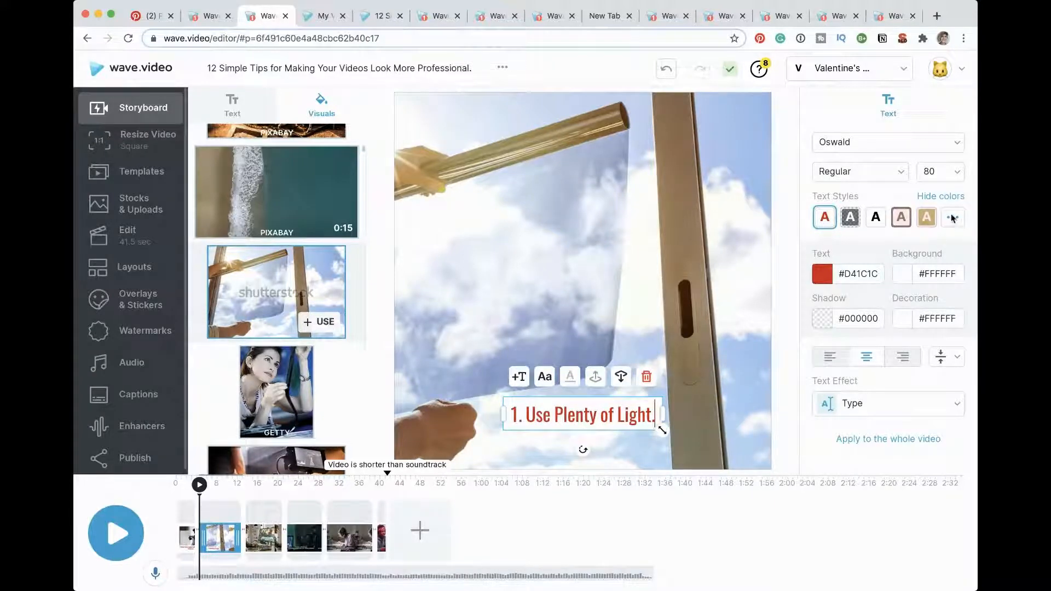
# Step: Apply the heading's text style at size 80 to the whole video and move the heading to the lower centre of the frame
pyautogui.click(940, 171)
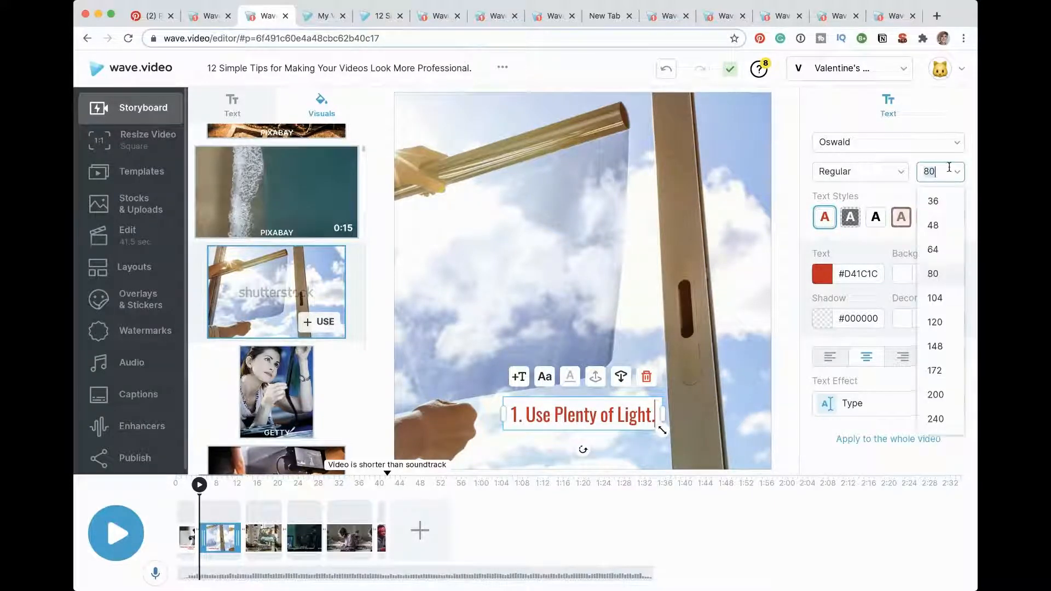
pyautogui.click(939, 279)
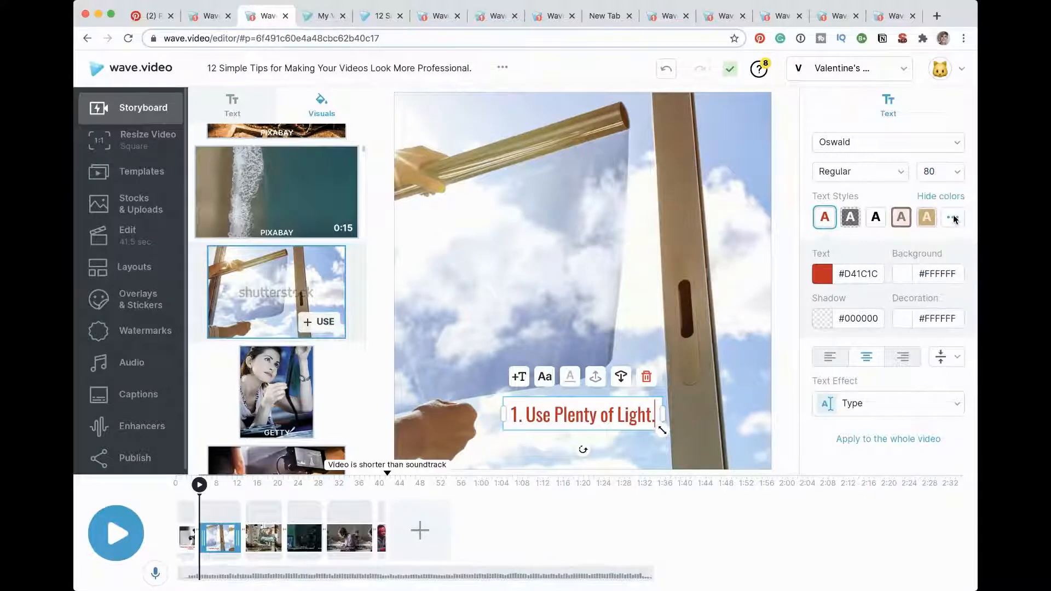
pyautogui.click(876, 446)
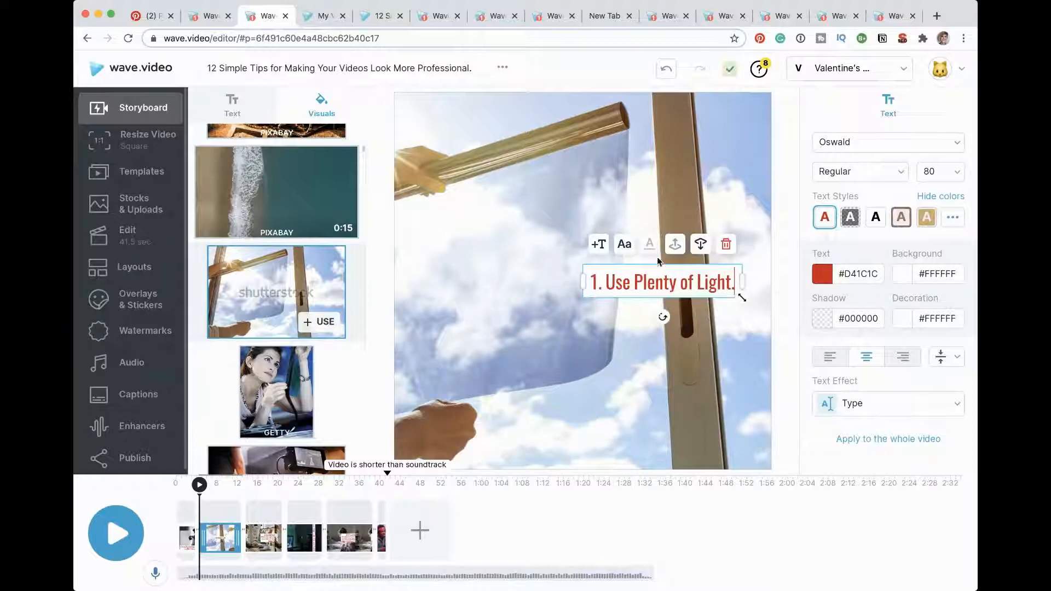
pyautogui.moveTo(661, 267); pyautogui.dragTo(582, 424)
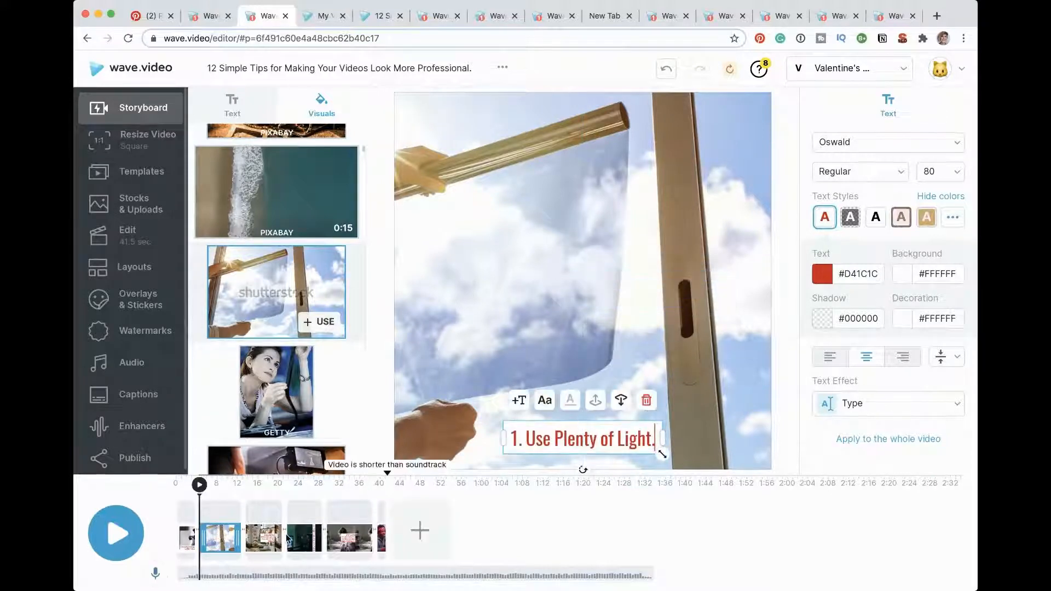
# Step: Move the "Use a Clean Background" text to the lower centre and replace its scene's background with the smiling woman at a laptop
pyautogui.click(261, 547)
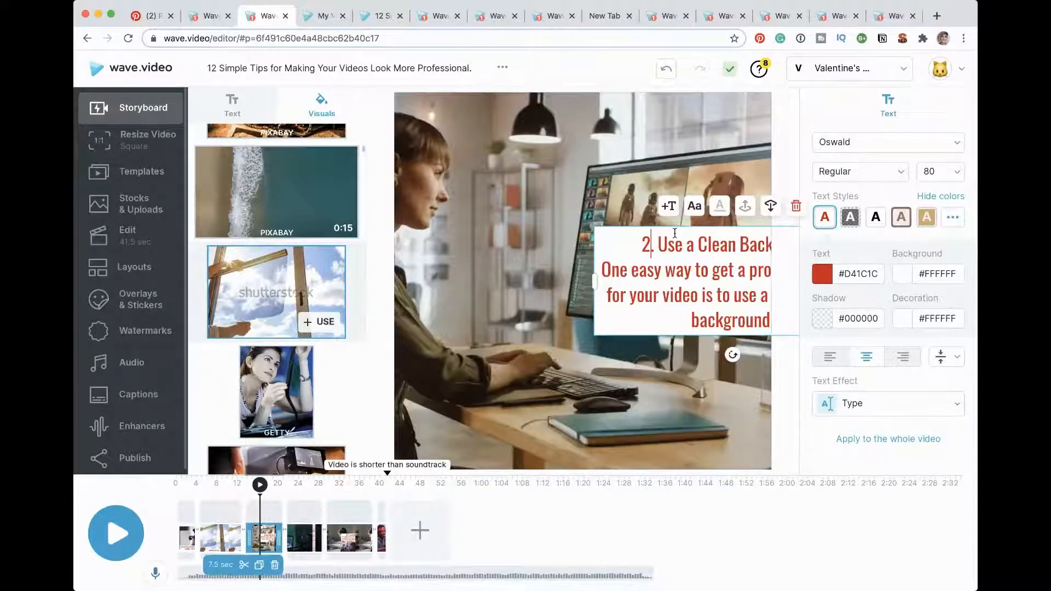
pyautogui.moveTo(676, 229); pyautogui.dragTo(528, 346)
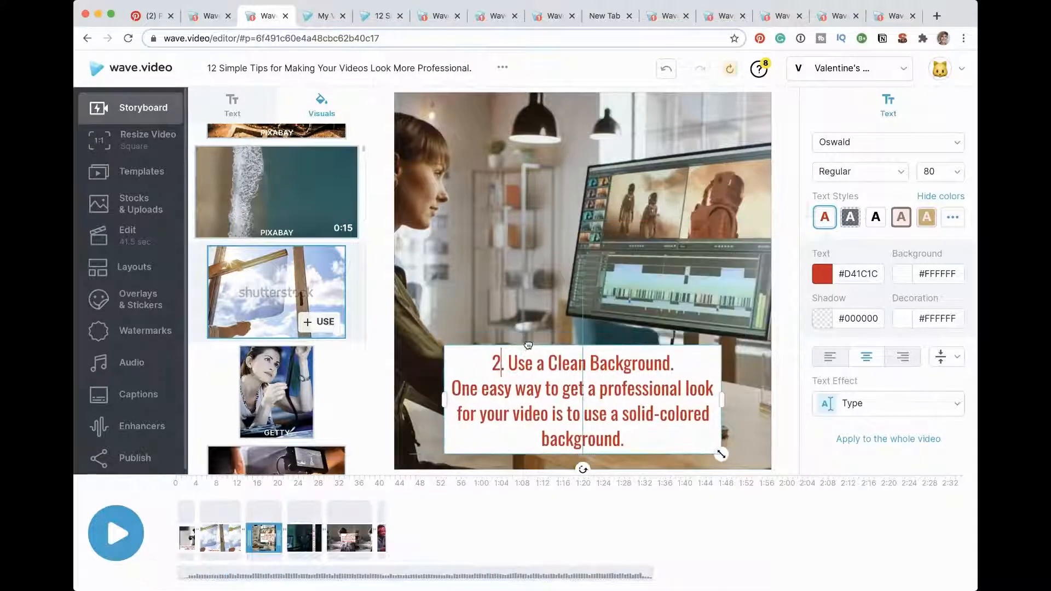
pyautogui.click(614, 240)
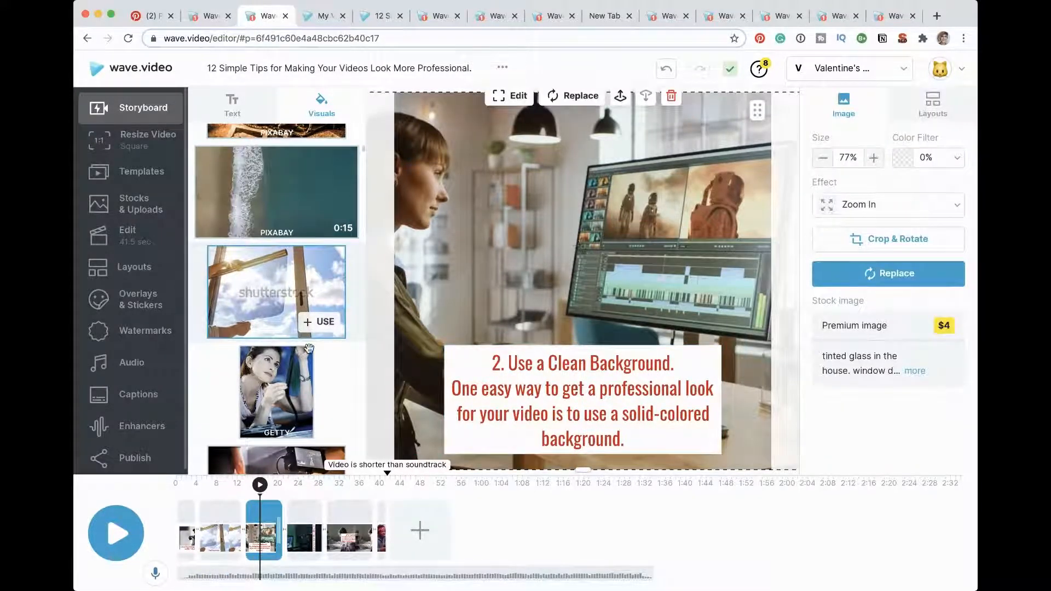
pyautogui.scroll(-5, 299, 336)
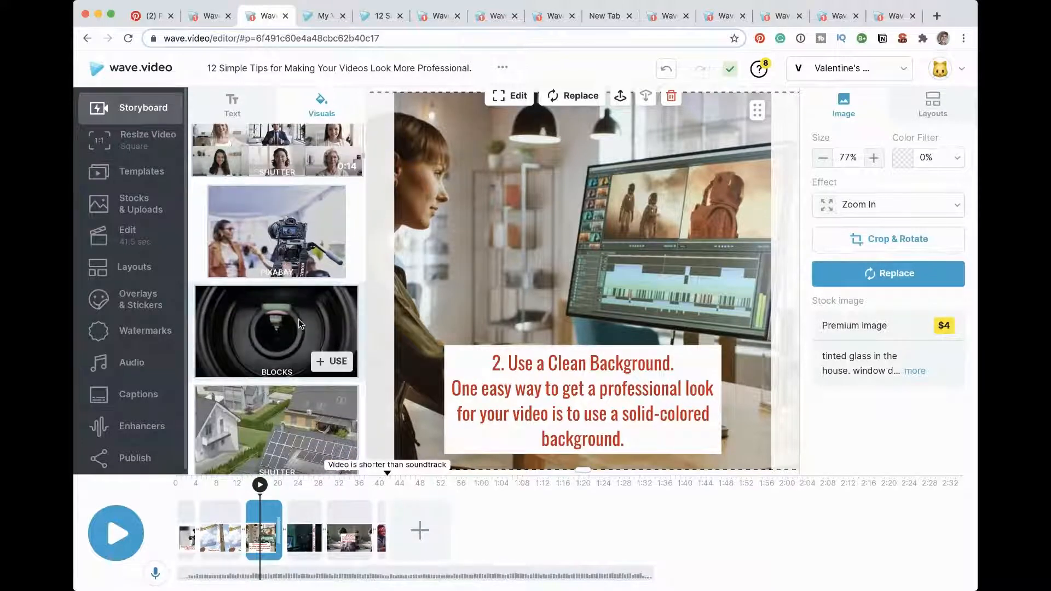
pyautogui.scroll(-8, 299, 320)
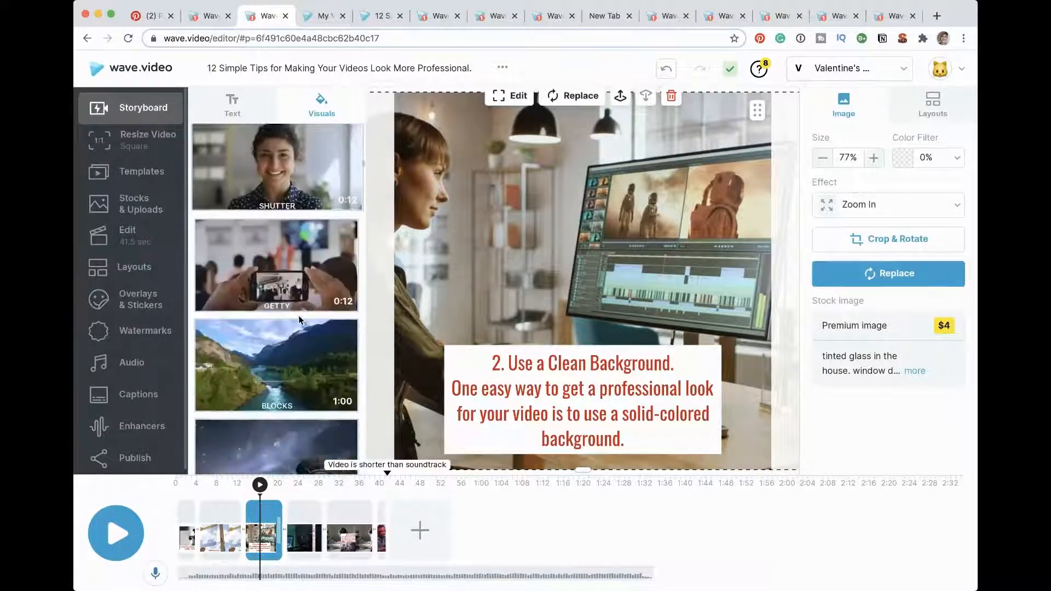
pyautogui.scroll(-8, 300, 320)
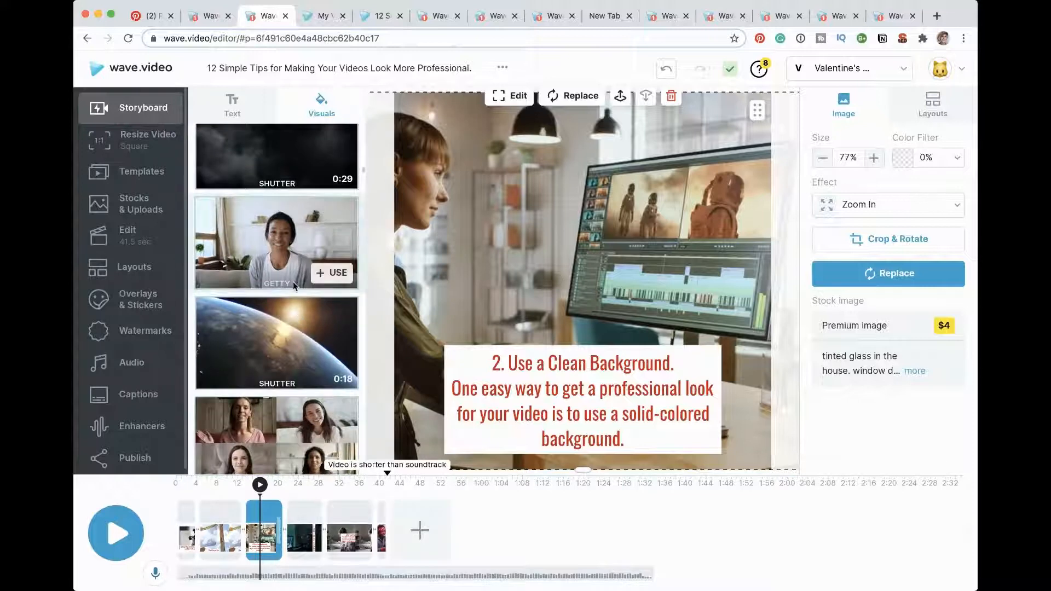
pyautogui.scroll(-8, 293, 282)
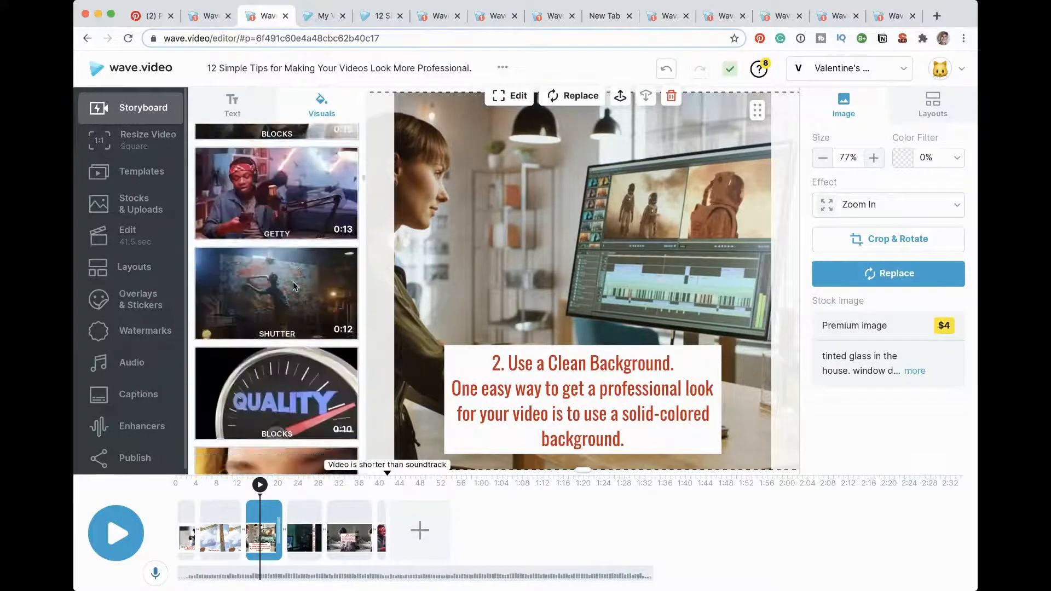
pyautogui.scroll(-3, 293, 282)
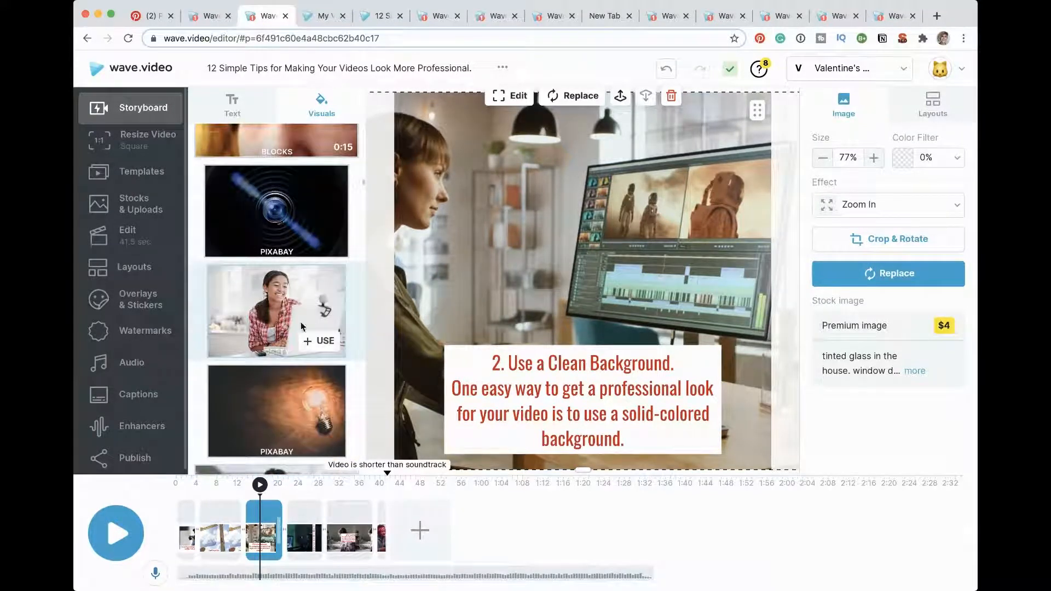
pyautogui.click(318, 341)
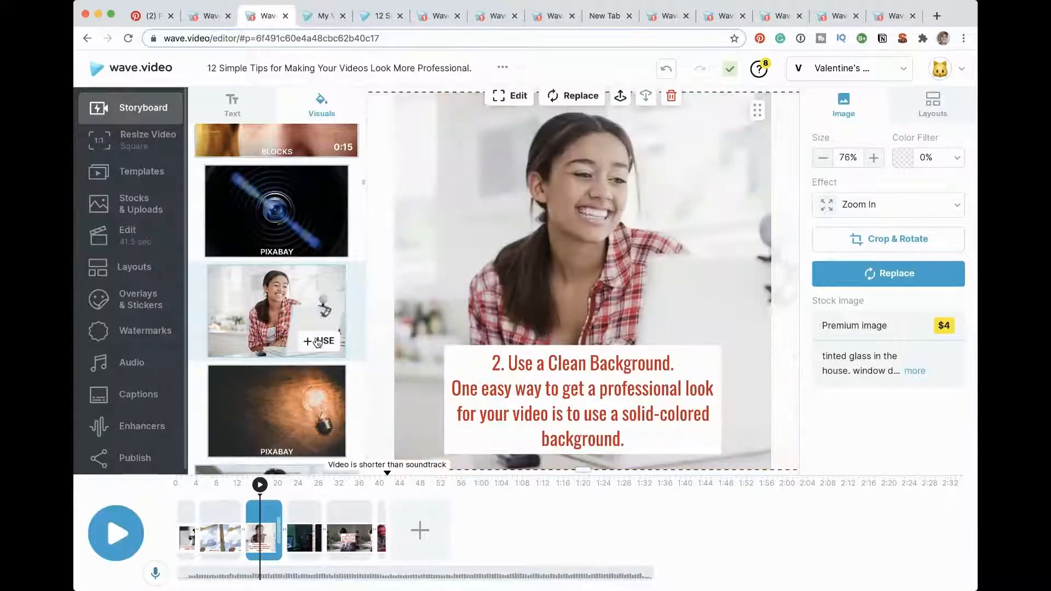
# Step: Delete the solid-colored background description from the text, keeping only the heading "2. Use a Clean Background."
pyautogui.click(467, 412)
pyautogui.doubleClick(469, 396)
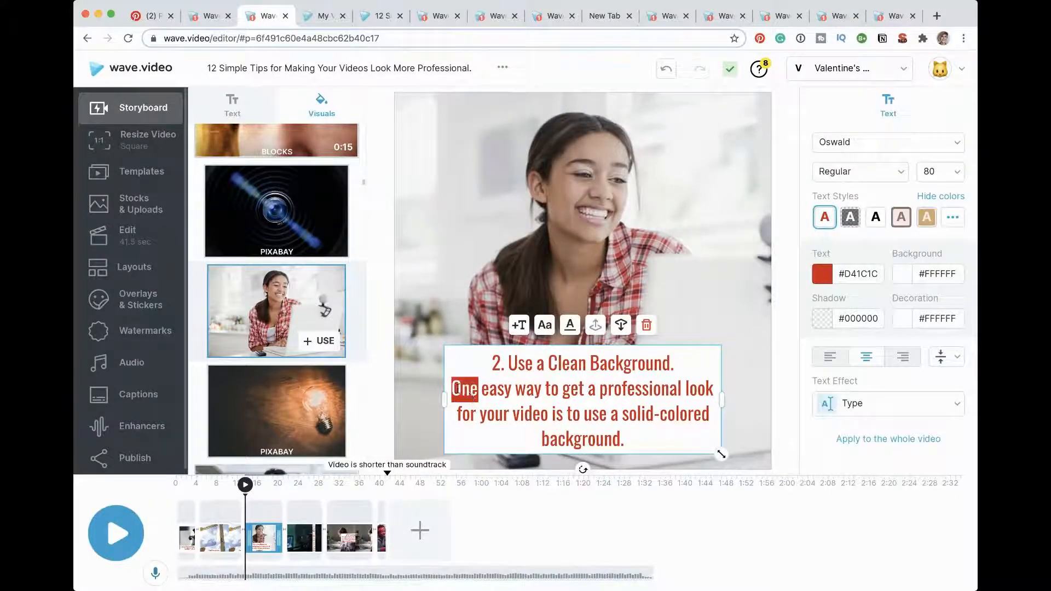
pyautogui.moveTo(469, 395); pyautogui.dragTo(654, 433)
pyautogui.doubleClick(654, 433)
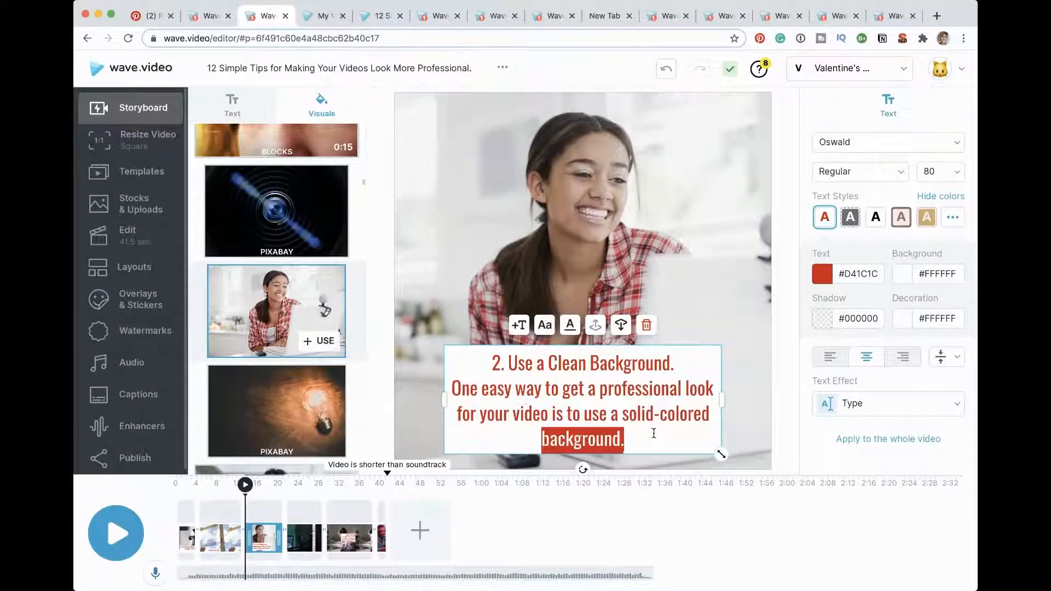
pyautogui.press('BackSpace')
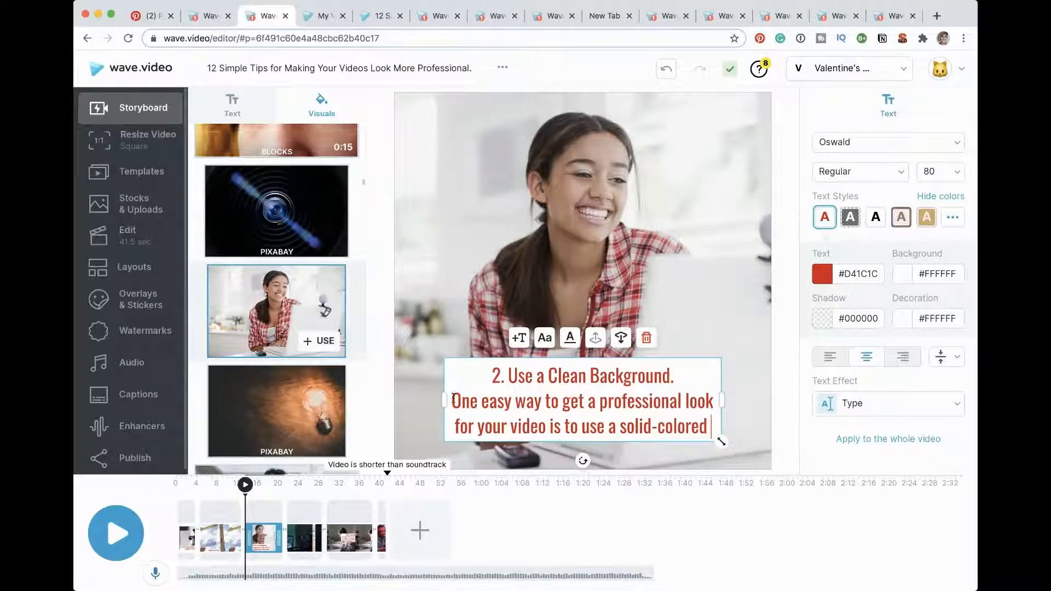
pyautogui.moveTo(452, 395); pyautogui.dragTo(707, 425)
pyautogui.press('BackSpace')
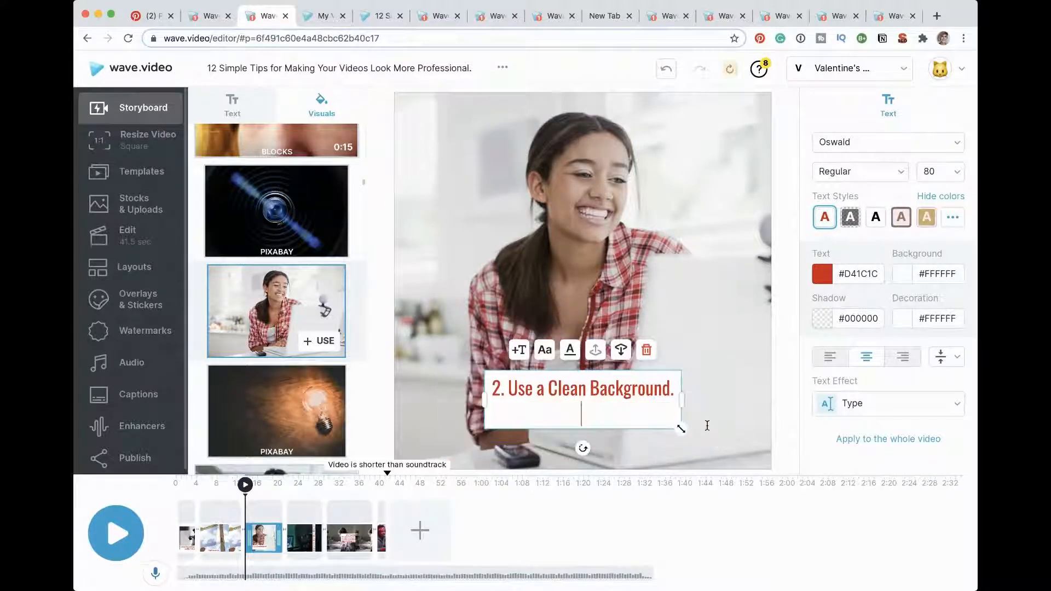
pyautogui.press('BackSpace')
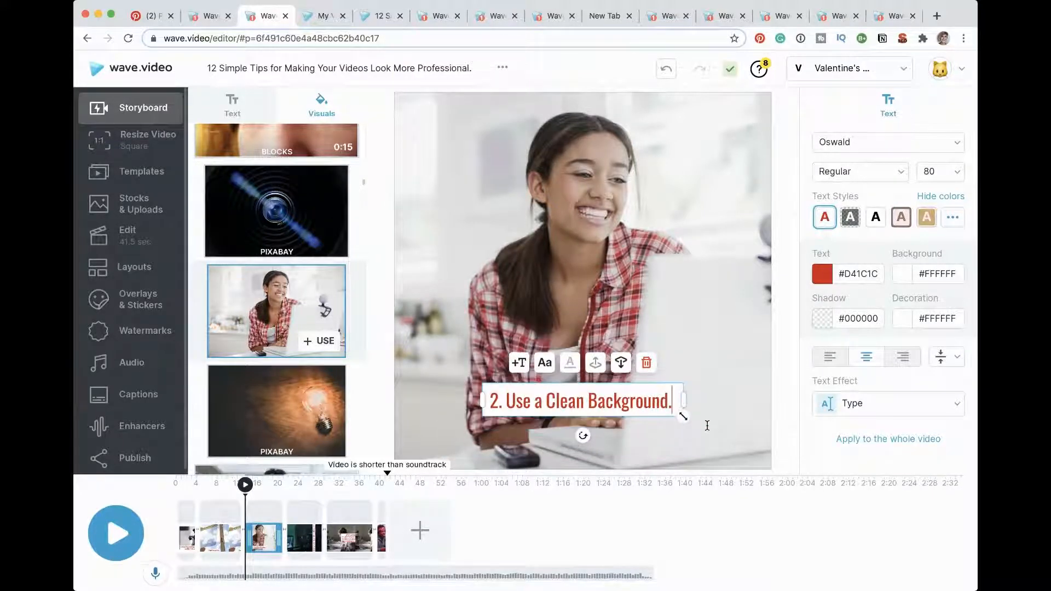
# Step: Delete the "Choose a Good Video Editing Program" scene from the timeline
pyautogui.click(305, 538)
pyautogui.moveTo(728, 282); pyautogui.dragTo(492, 281)
pyautogui.moveTo(652, 268); pyautogui.dragTo(543, 298)
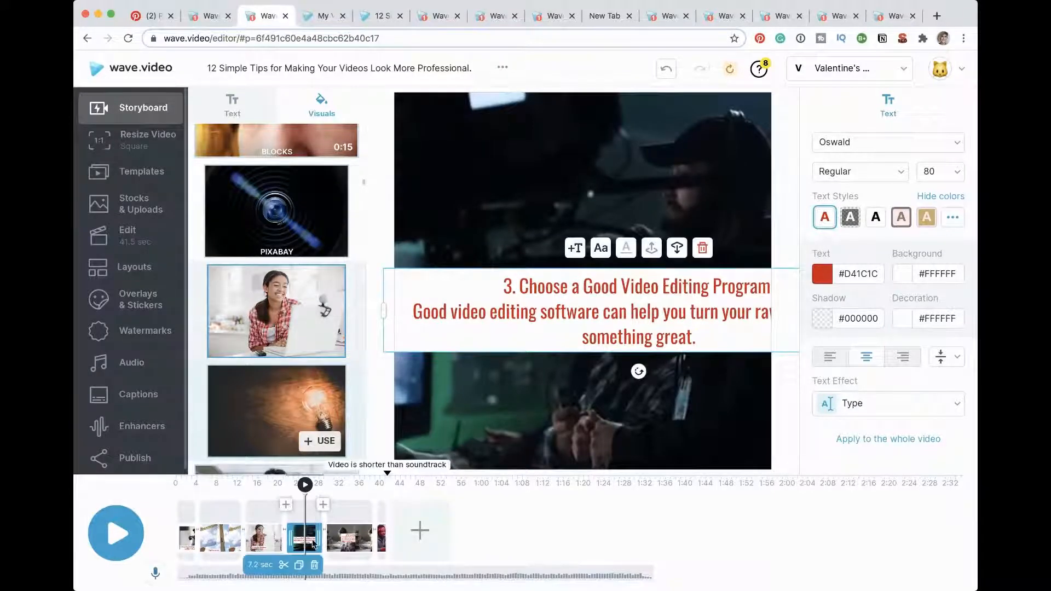
pyautogui.click(315, 566)
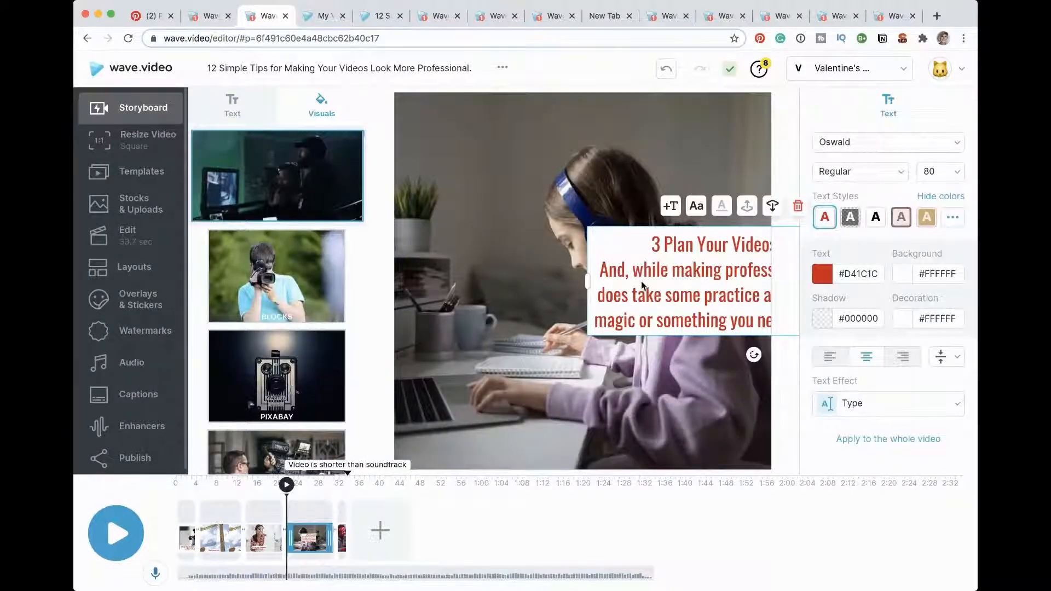
# Step: Move the "Plan Your Videos in Advance" text to the lower centre of the frame and delete the description below its heading
pyautogui.click(644, 282)
pyautogui.moveTo(704, 228); pyautogui.dragTo(472, 347)
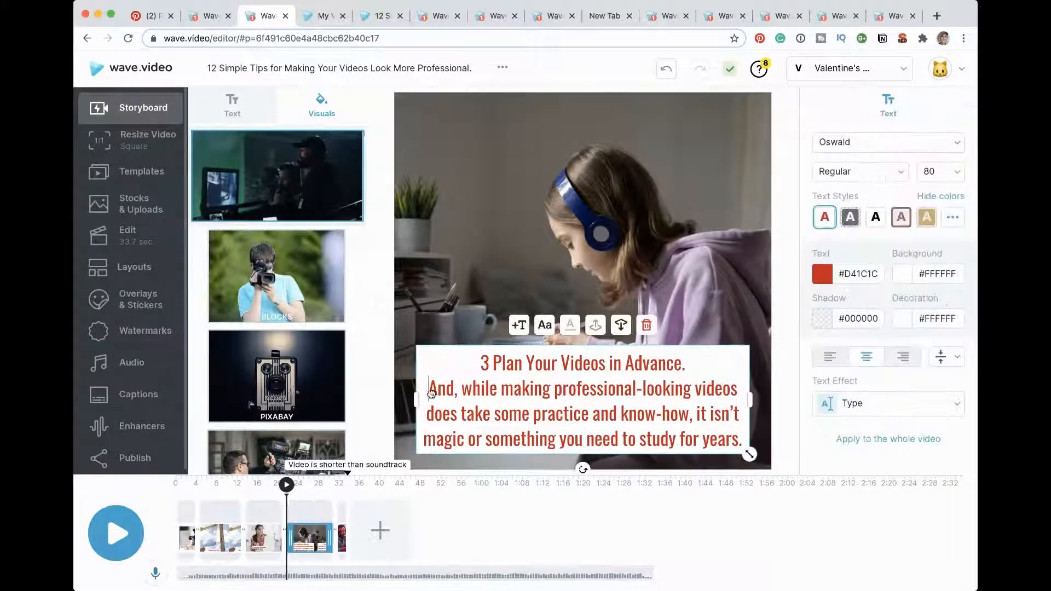
pyautogui.moveTo(427, 384); pyautogui.dragTo(742, 438)
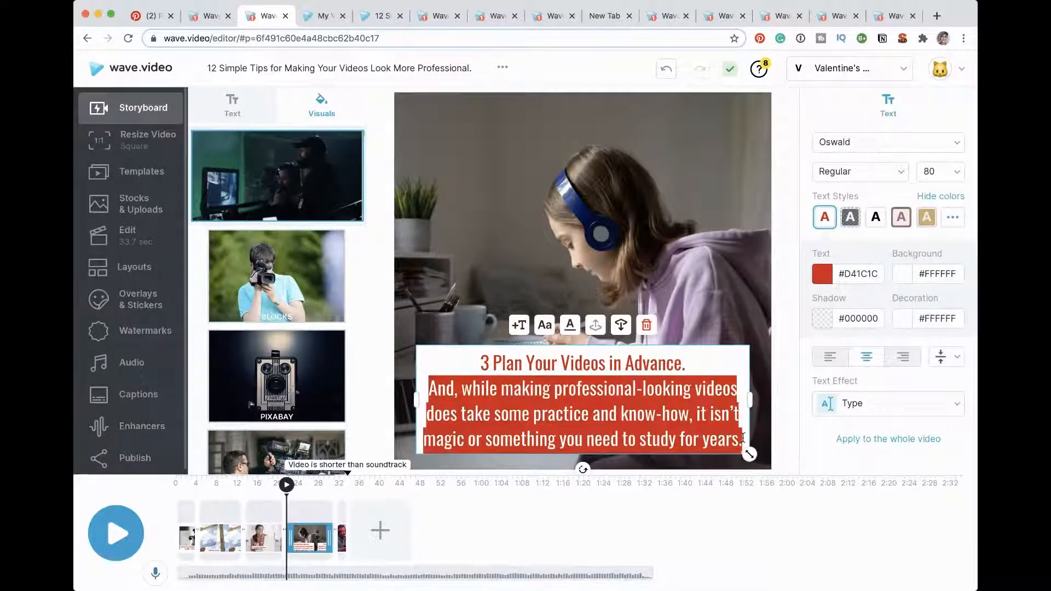
pyautogui.press('BackSpace')
pyautogui.press('BackSpace')
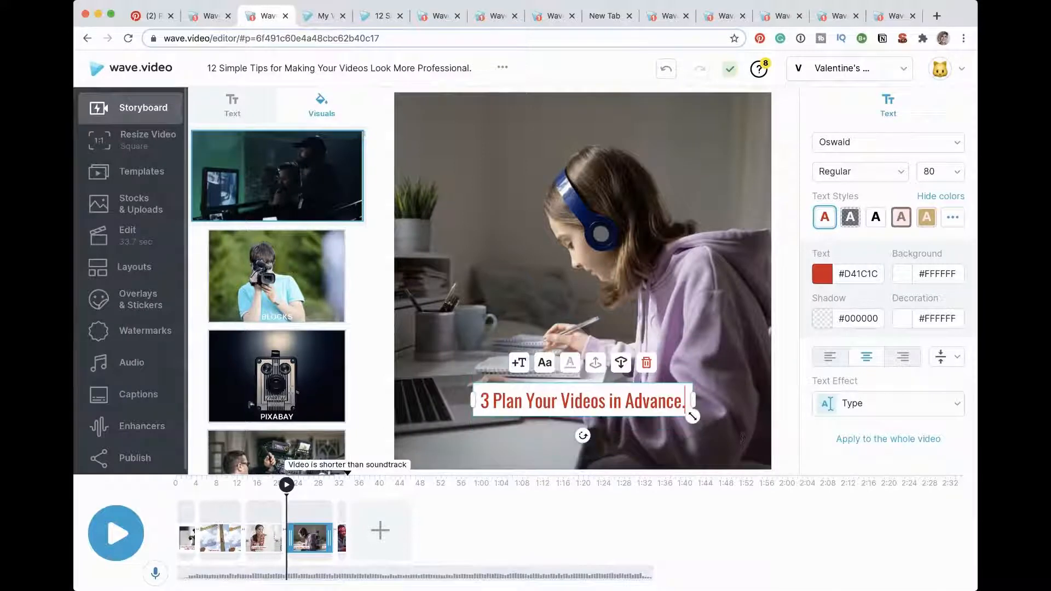
# Step: Lengthen the closing "12. Promote Your Videos." scene to 8.8 seconds on the timeline
pyautogui.click(342, 555)
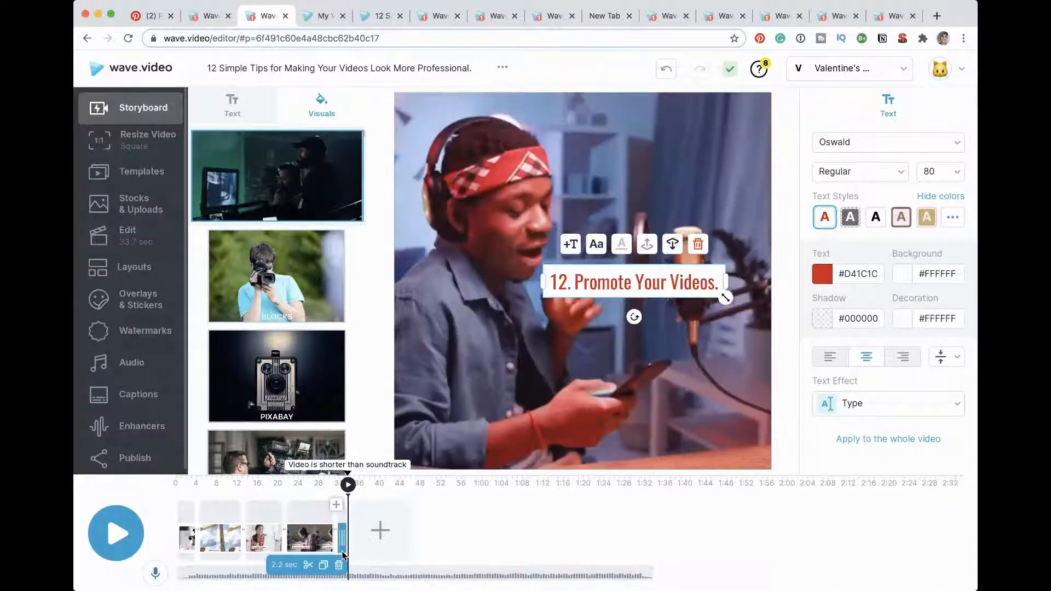
pyautogui.moveTo(342, 540); pyautogui.dragTo(378, 548)
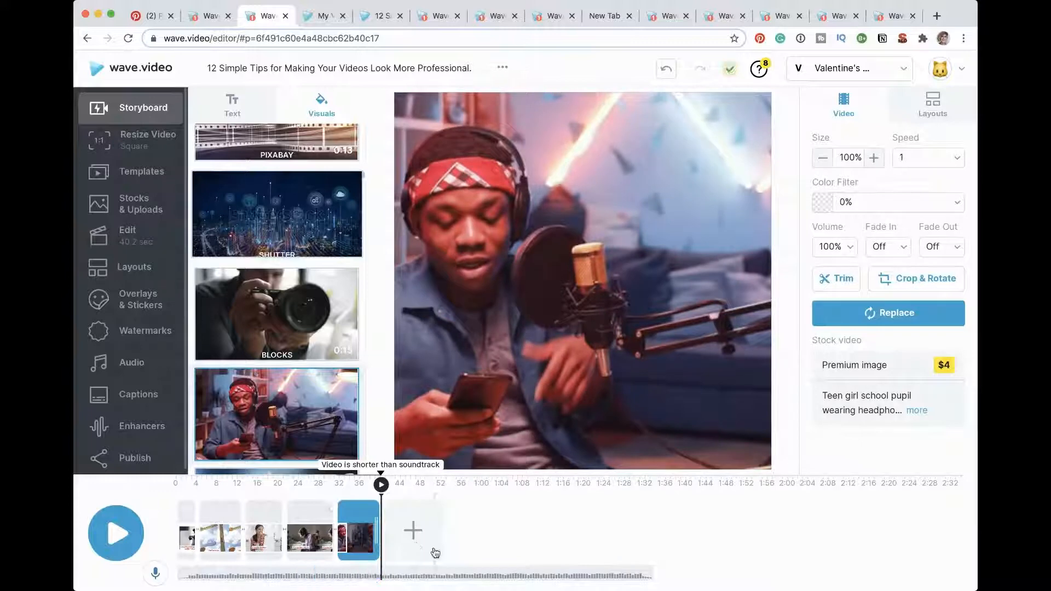
pyautogui.press('super+minus')
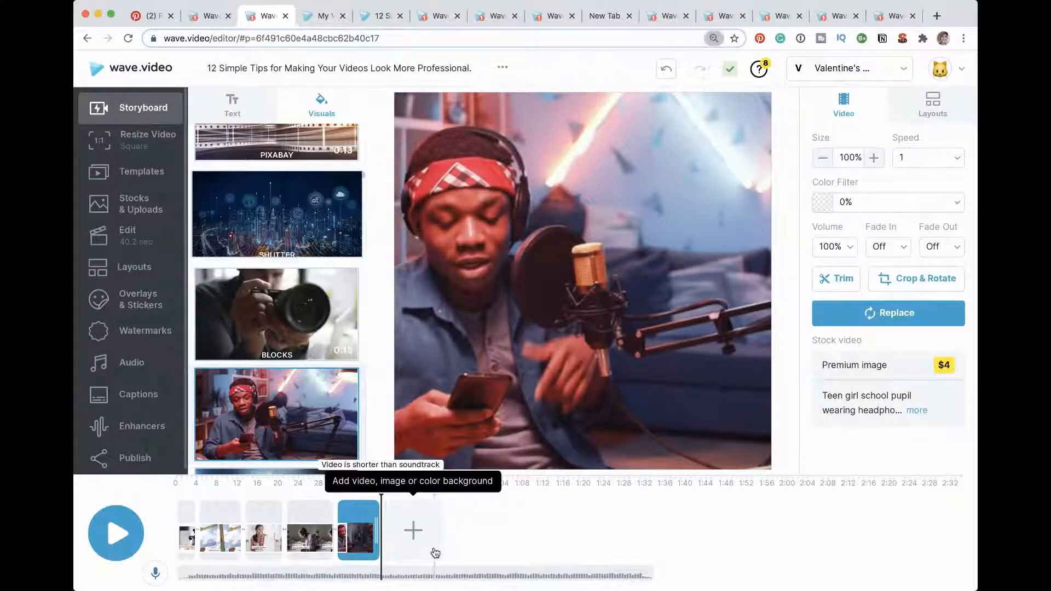
pyautogui.press('super+equal')
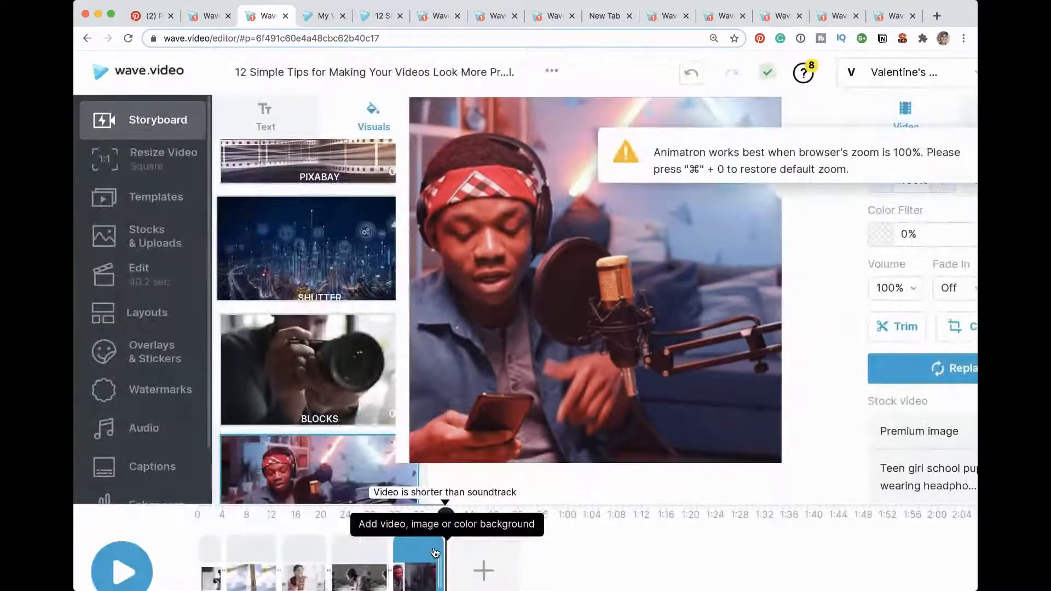
pyautogui.press('super+minus')
pyautogui.click(434, 553)
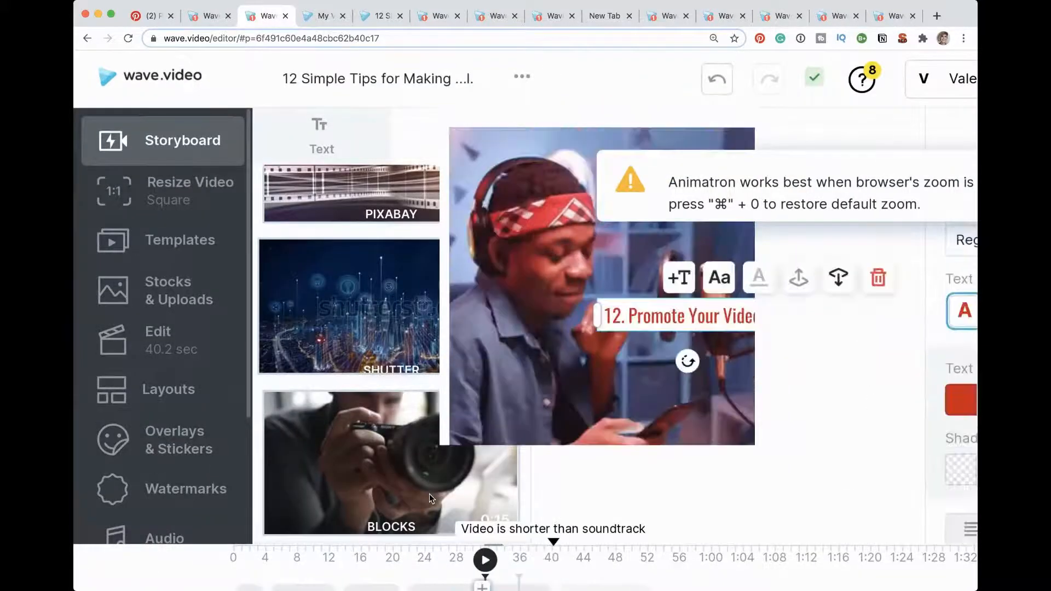
pyautogui.click(473, 500)
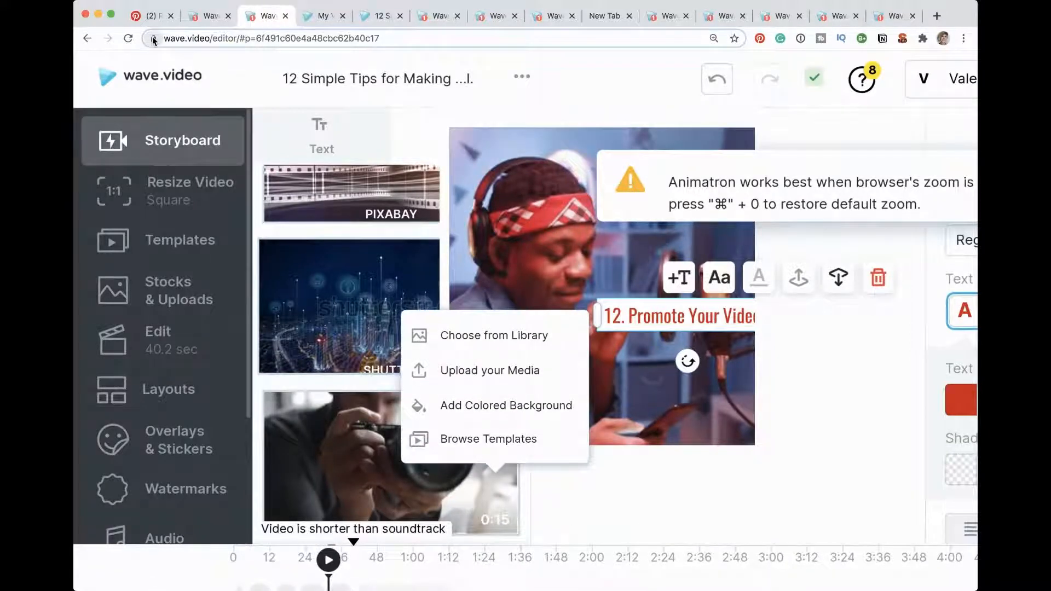
pyautogui.press('super+minus')
pyautogui.press('super+0')
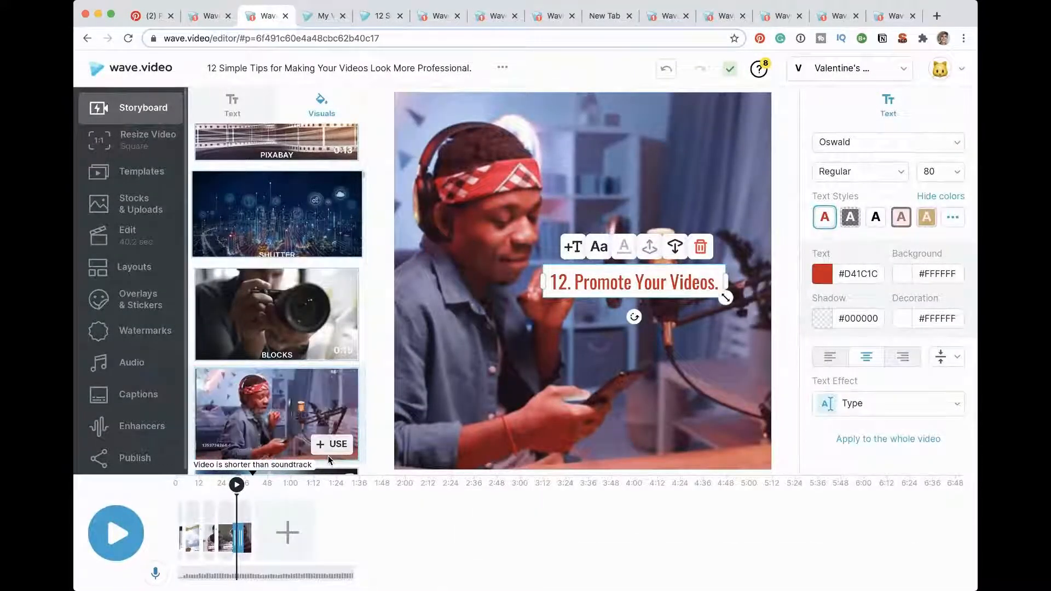
# Step: Extend the closing scene to 13.1 seconds and move its "12. Promote Your Videos." text to the lower centre of the frame
pyautogui.click(246, 511)
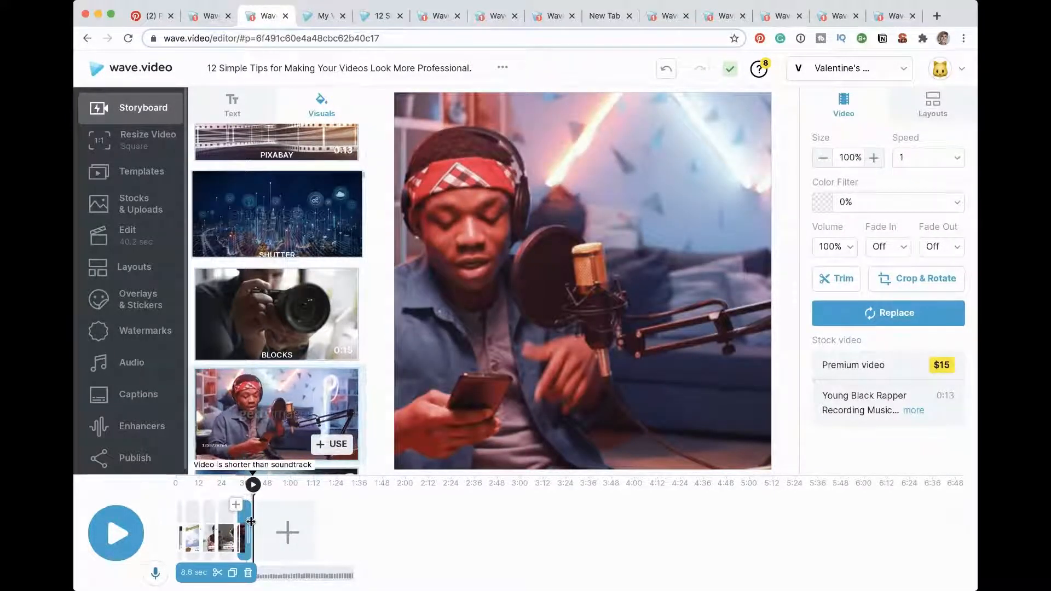
pyautogui.moveTo(246, 527); pyautogui.dragTo(375, 530)
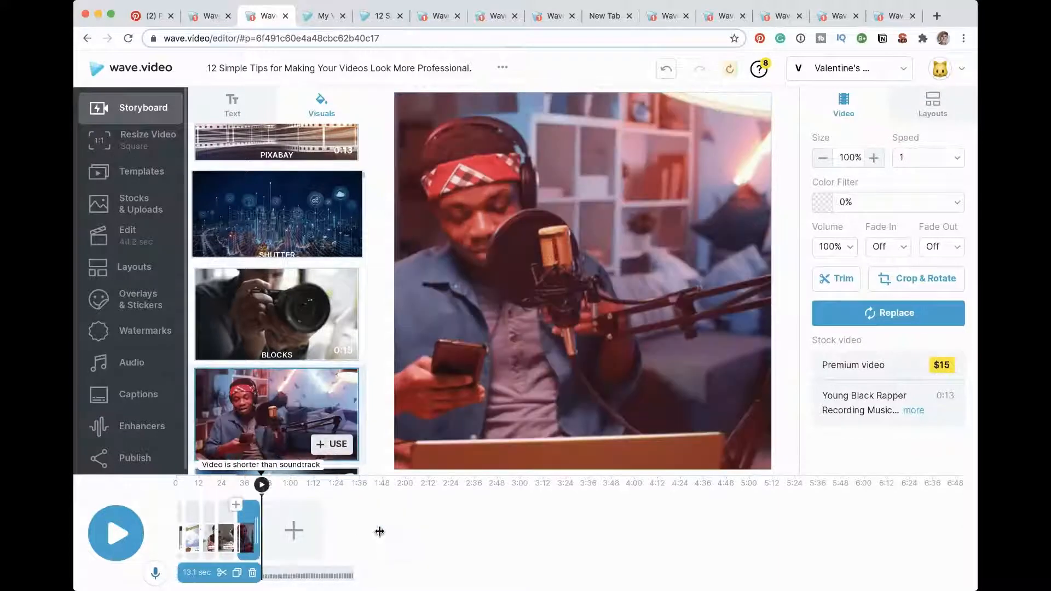
pyautogui.click(239, 539)
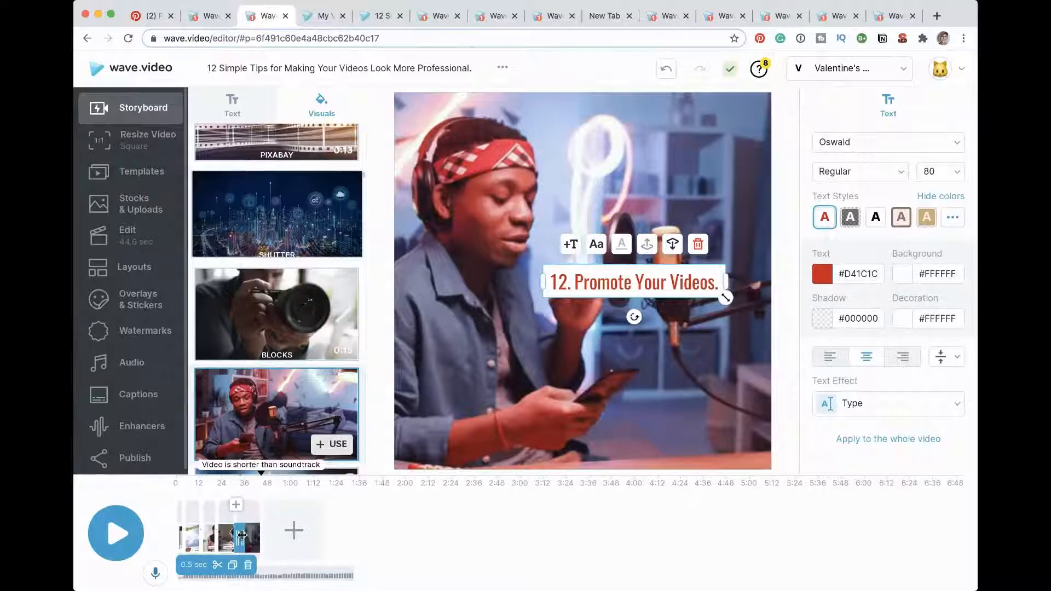
pyautogui.click(259, 539)
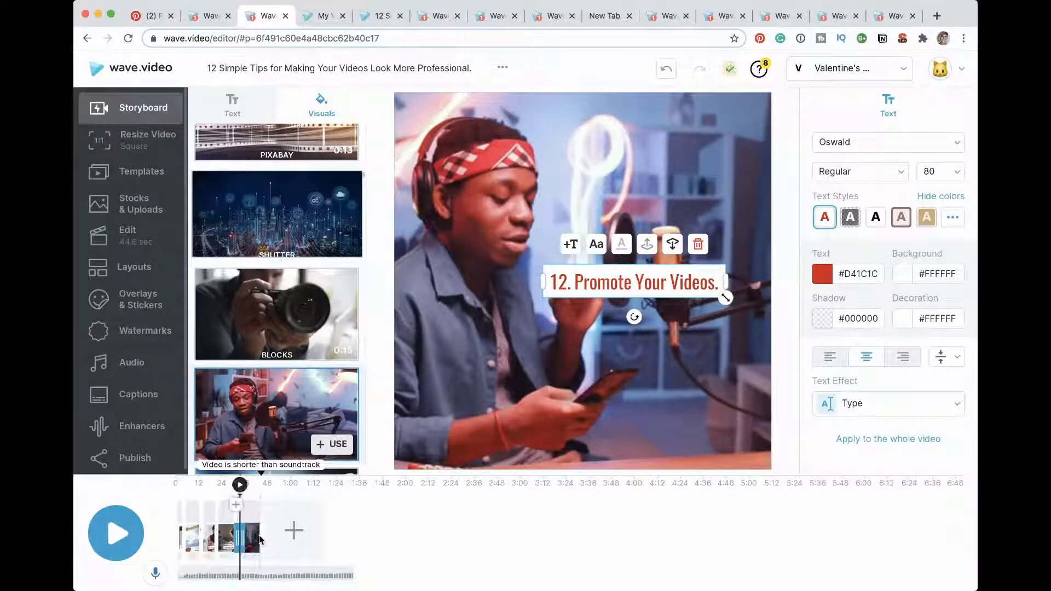
pyautogui.moveTo(649, 266); pyautogui.dragTo(606, 385)
pyautogui.click(609, 240)
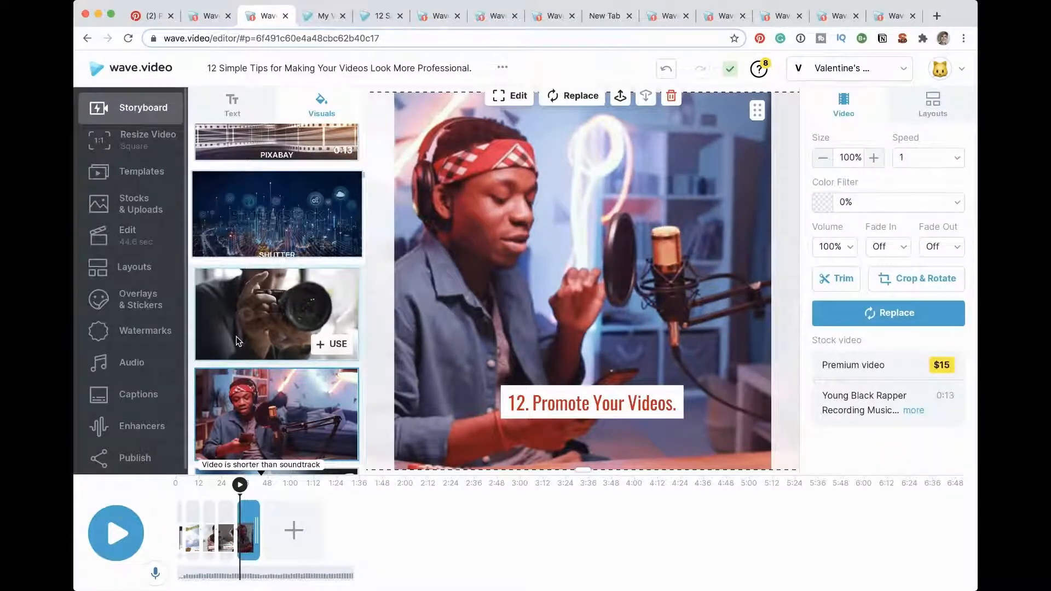
pyautogui.scroll(-15, 236, 336)
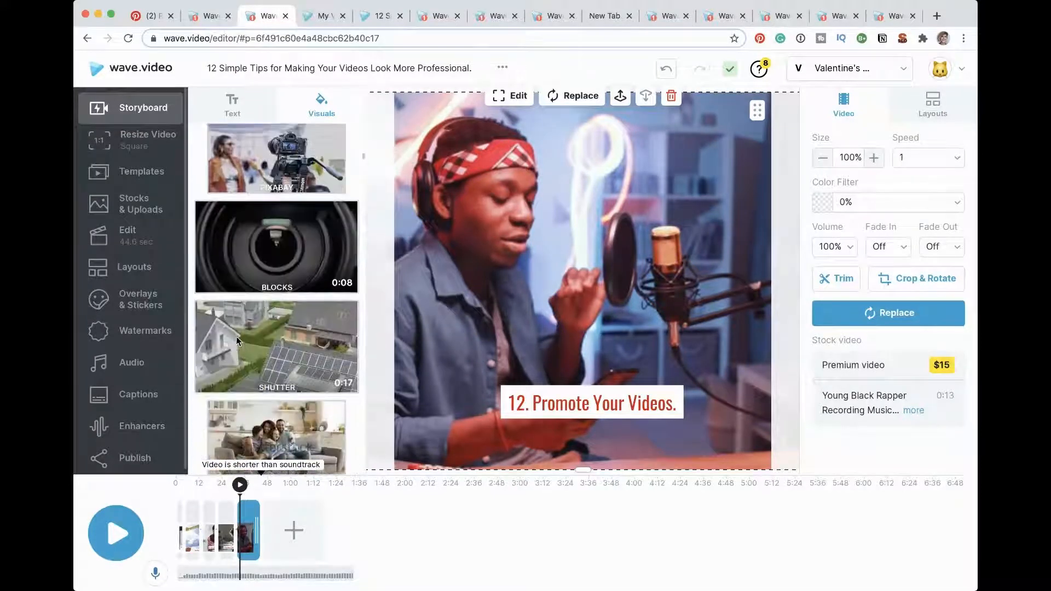
pyautogui.scroll(-10, 237, 339)
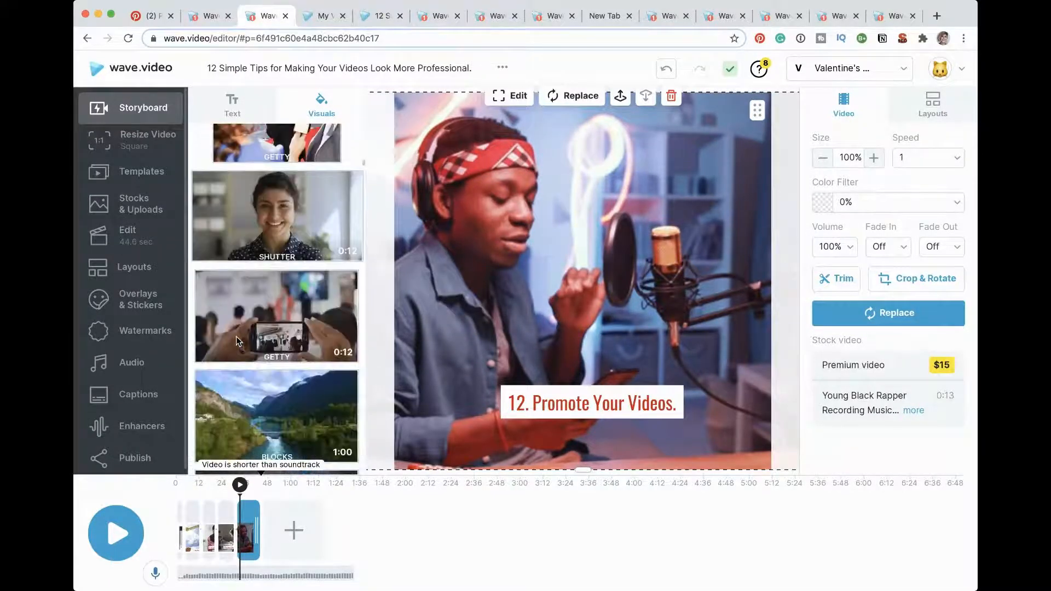
pyautogui.scroll(1, 235, 336)
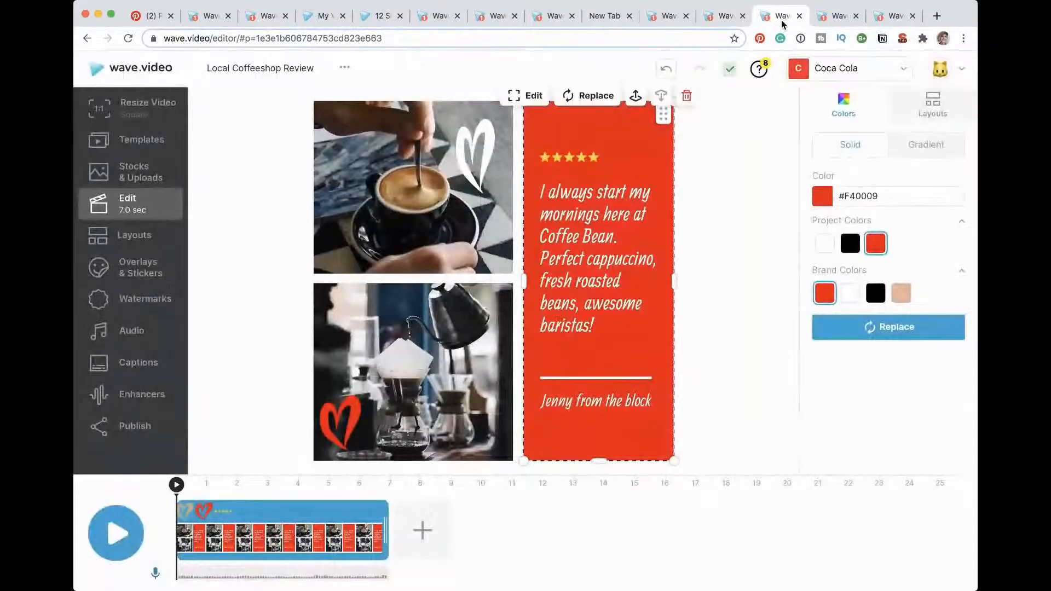
# Step: Look through the open projects for the finished 16-second version of the "12 Simple Tips for Making Your Videos Look More Professional" video
pyautogui.click(838, 20)
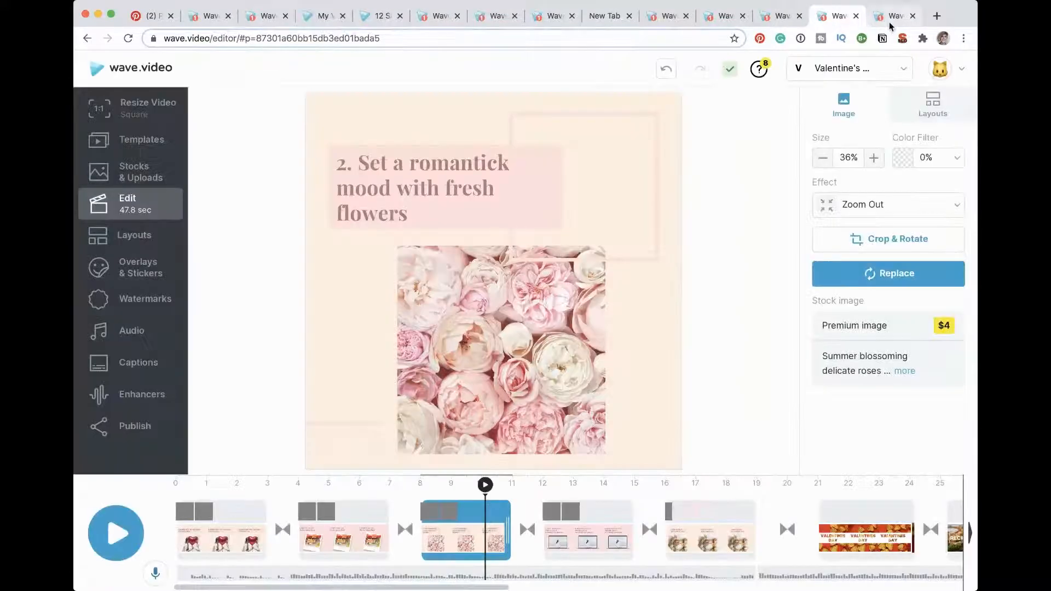
pyautogui.click(893, 23)
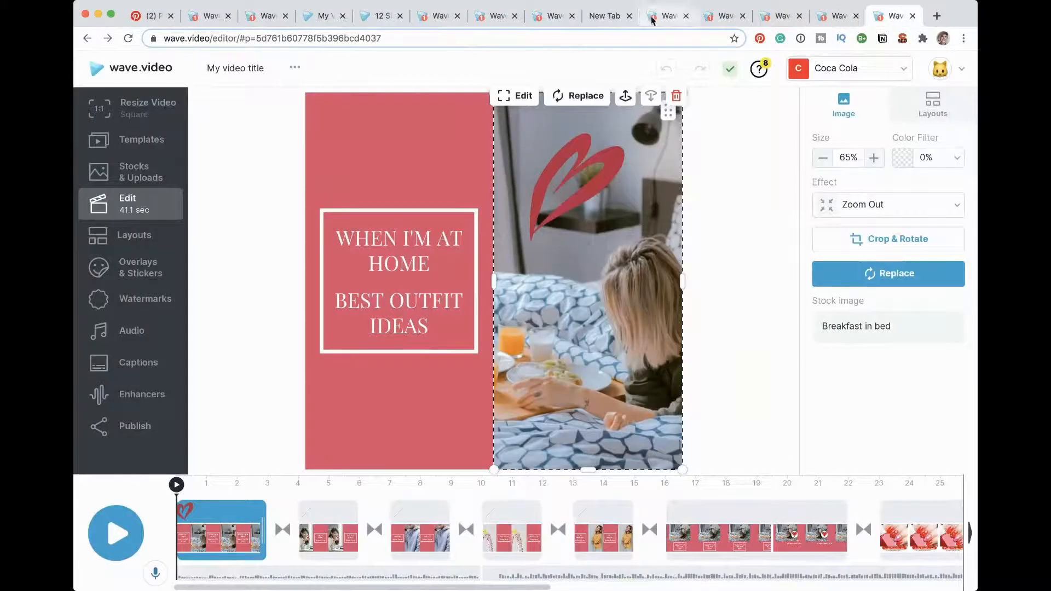
pyautogui.click(676, 19)
pyautogui.click(727, 18)
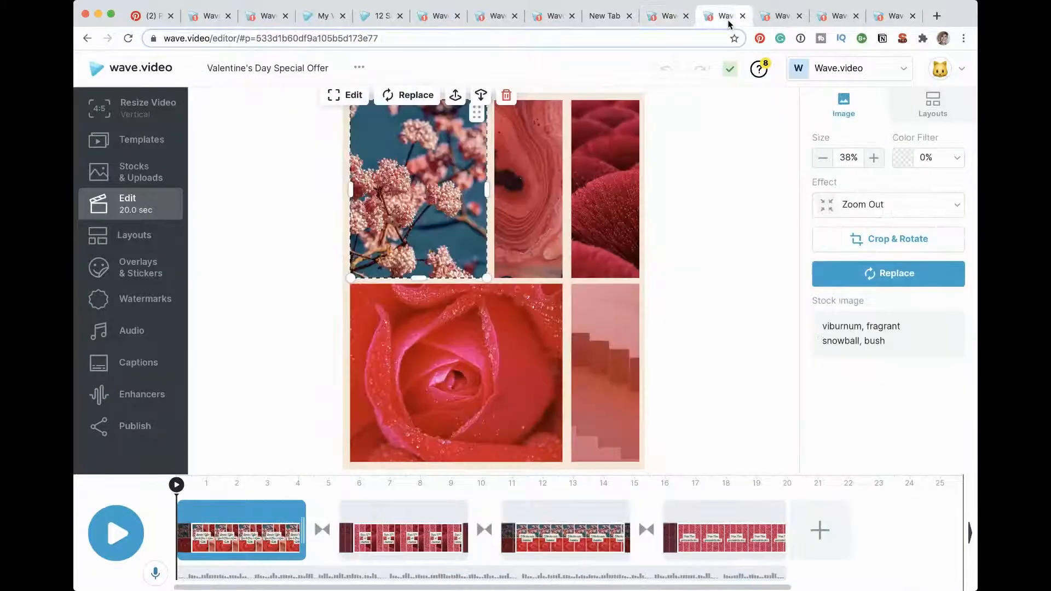
pyautogui.click(761, 23)
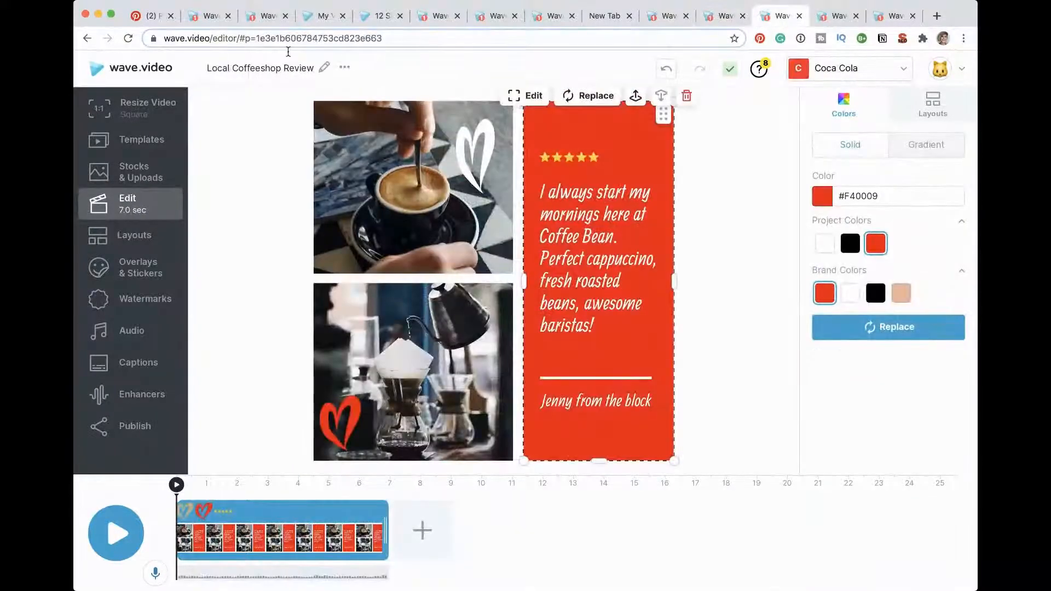
pyautogui.click(440, 17)
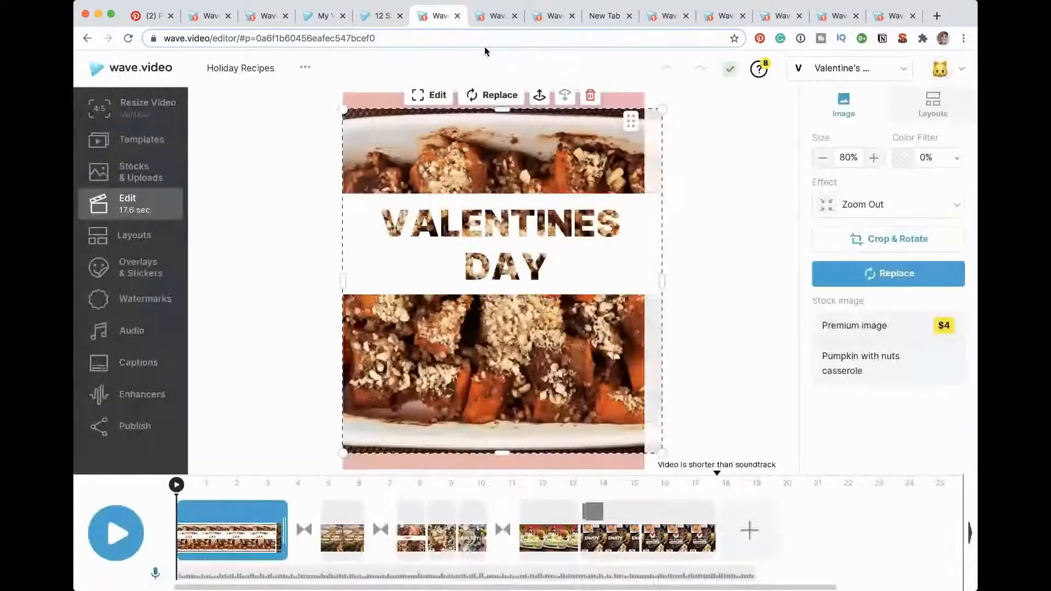
pyautogui.click(497, 20)
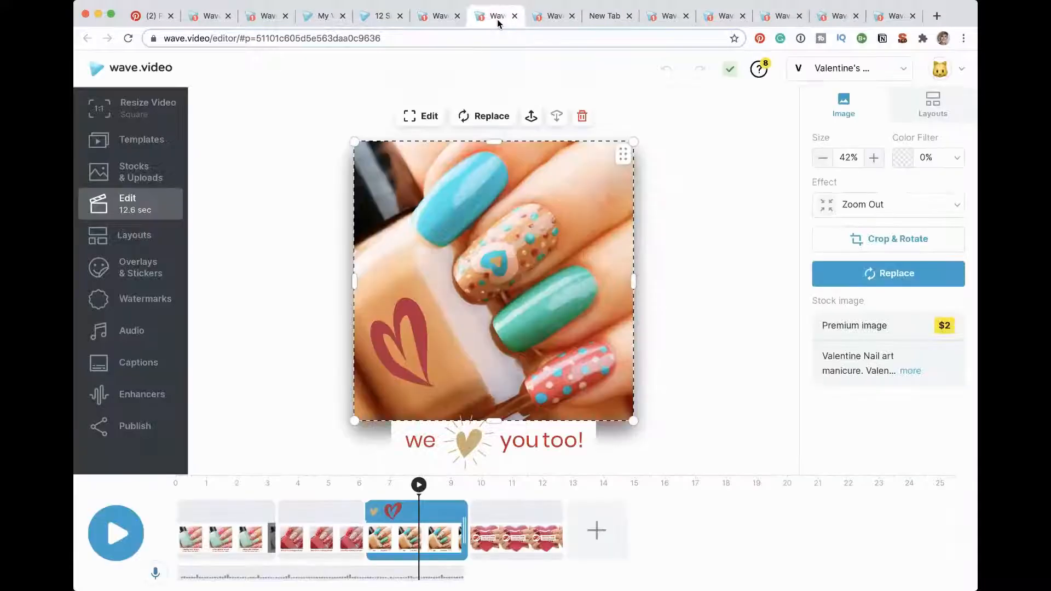
pyautogui.click(558, 19)
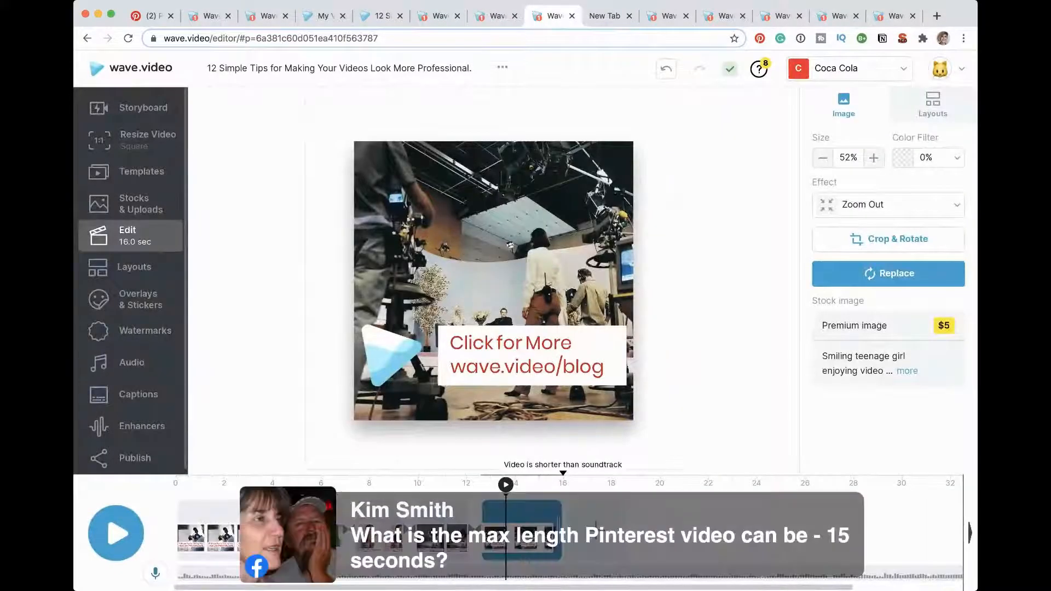
# Step: Review the finished video scene by scene, from the title through the three tips to the "Click for More" call to action
pyautogui.click(194, 536)
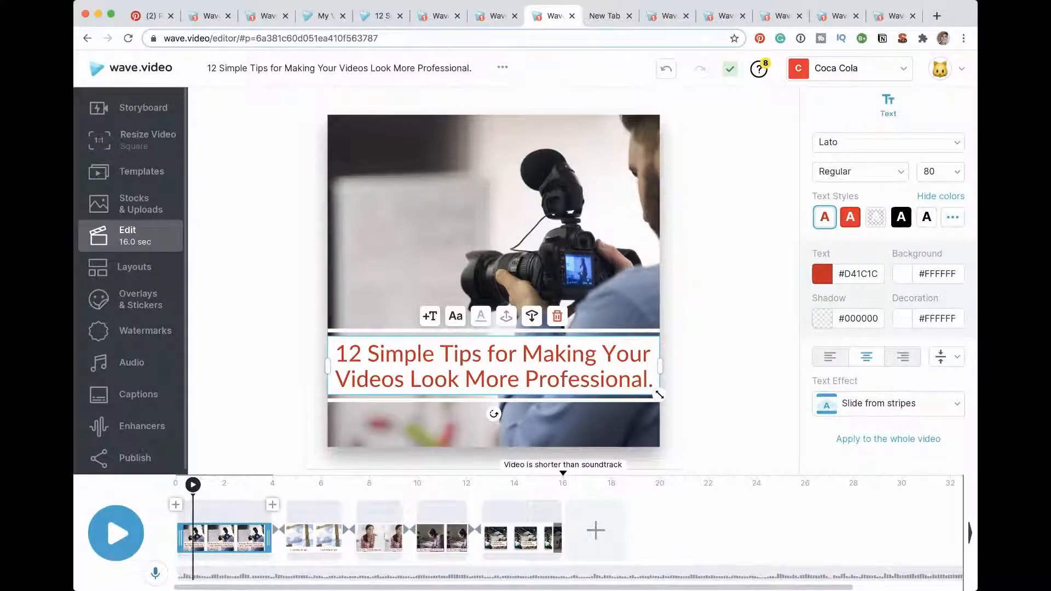
pyautogui.click(177, 488)
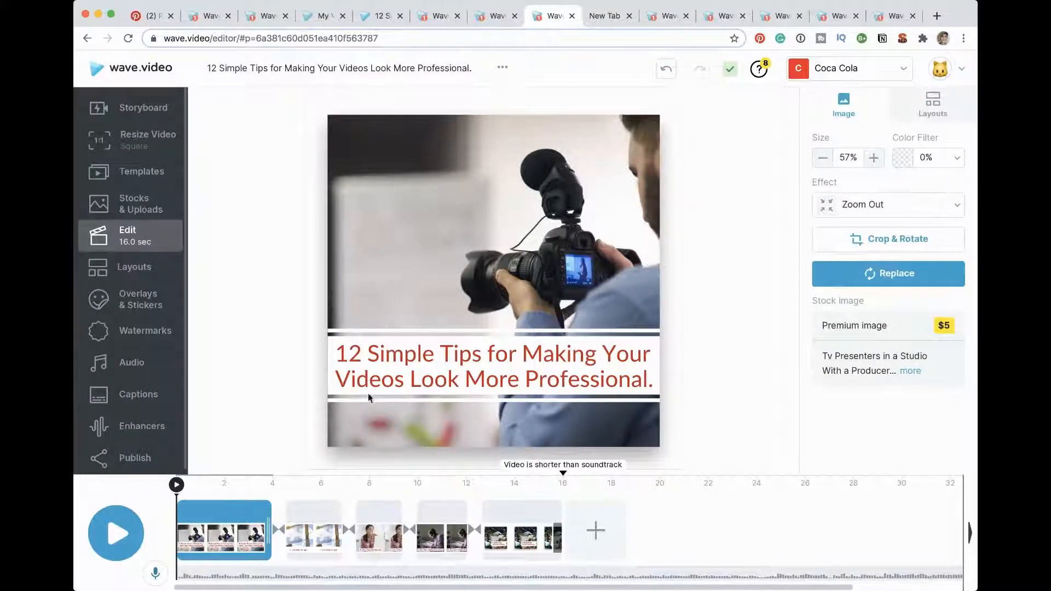
pyautogui.moveTo(337, 353); pyautogui.dragTo(336, 353)
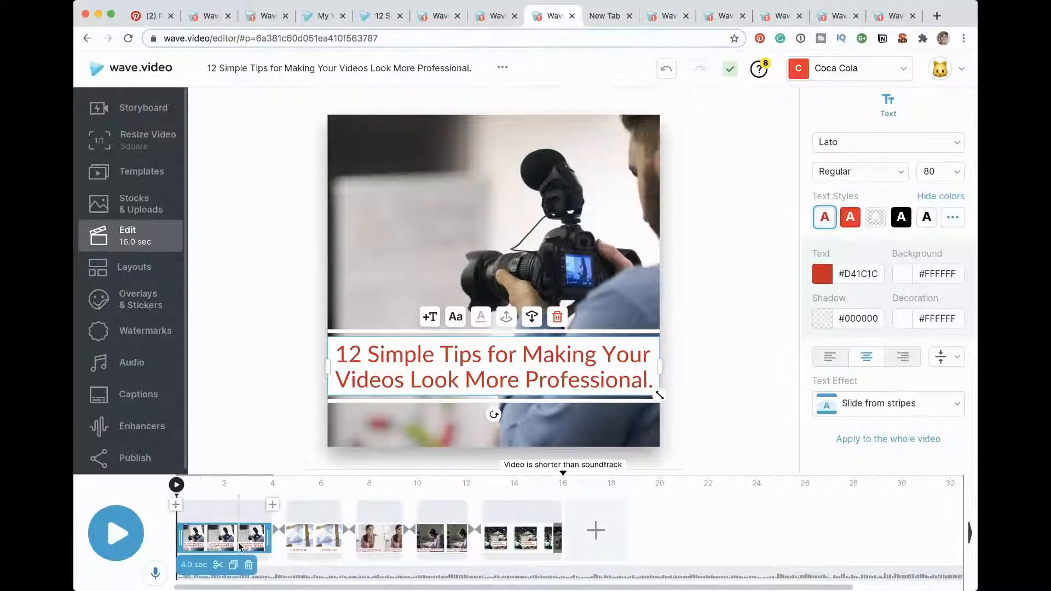
pyautogui.click(241, 517)
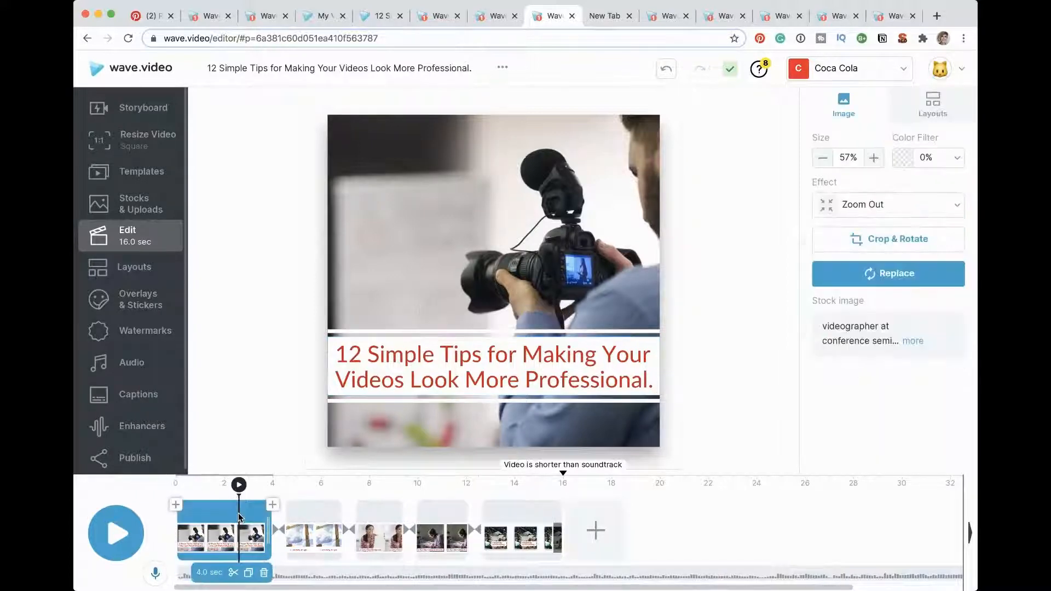
pyautogui.click(322, 504)
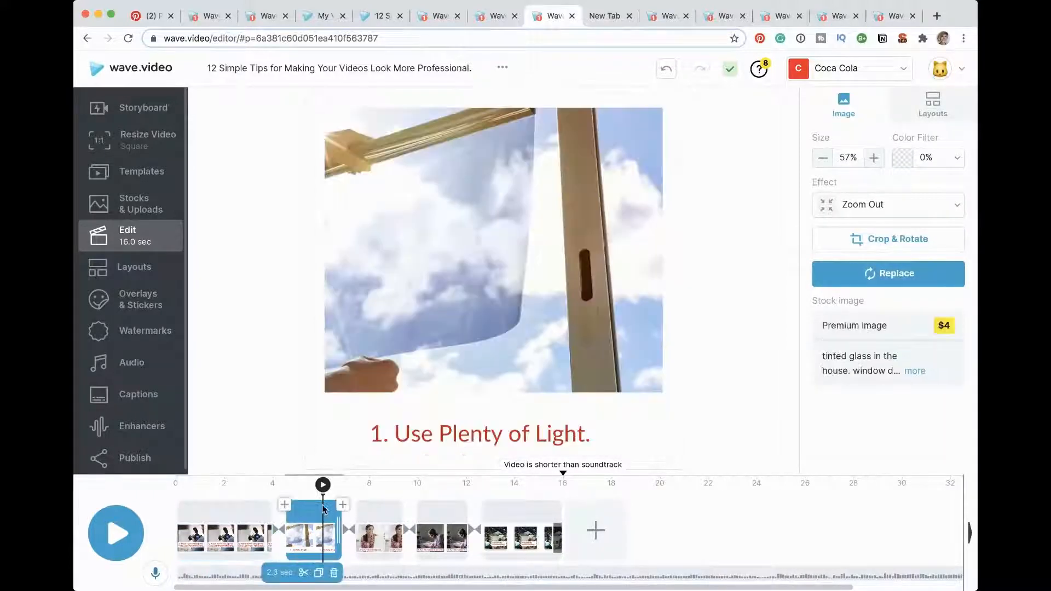
pyautogui.click(388, 506)
pyautogui.click(454, 504)
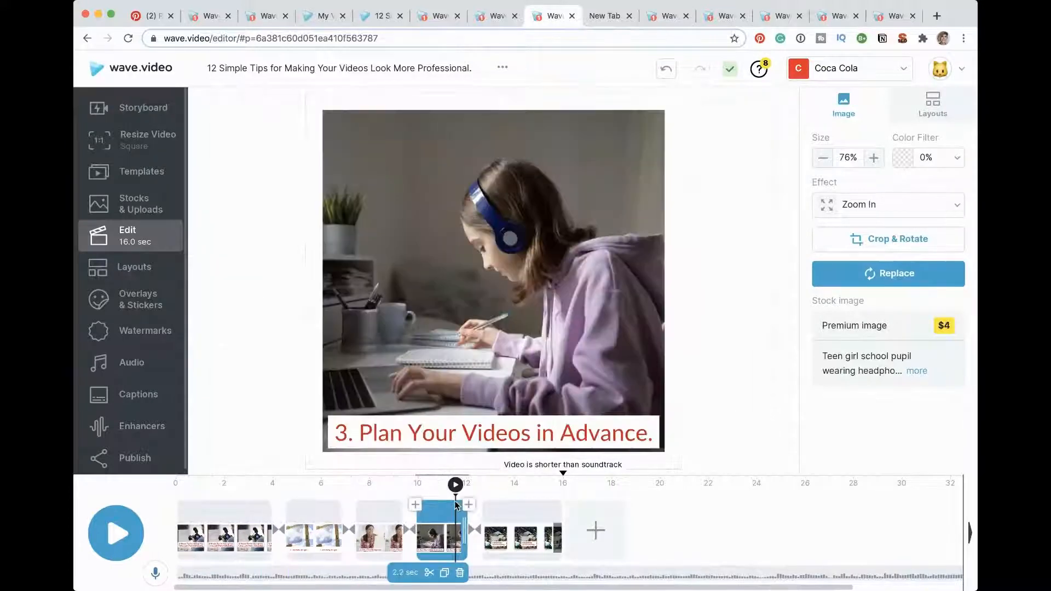
pyautogui.click(510, 501)
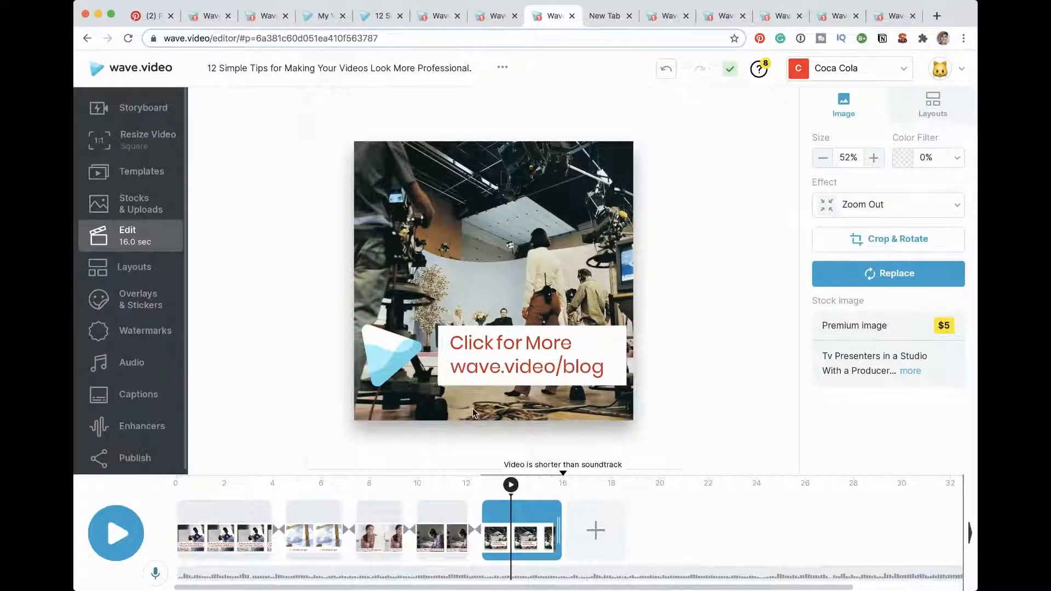
# Step: Revisit the title, tip and call-to-action scenes, and play the whole video from the start
pyautogui.click(186, 548)
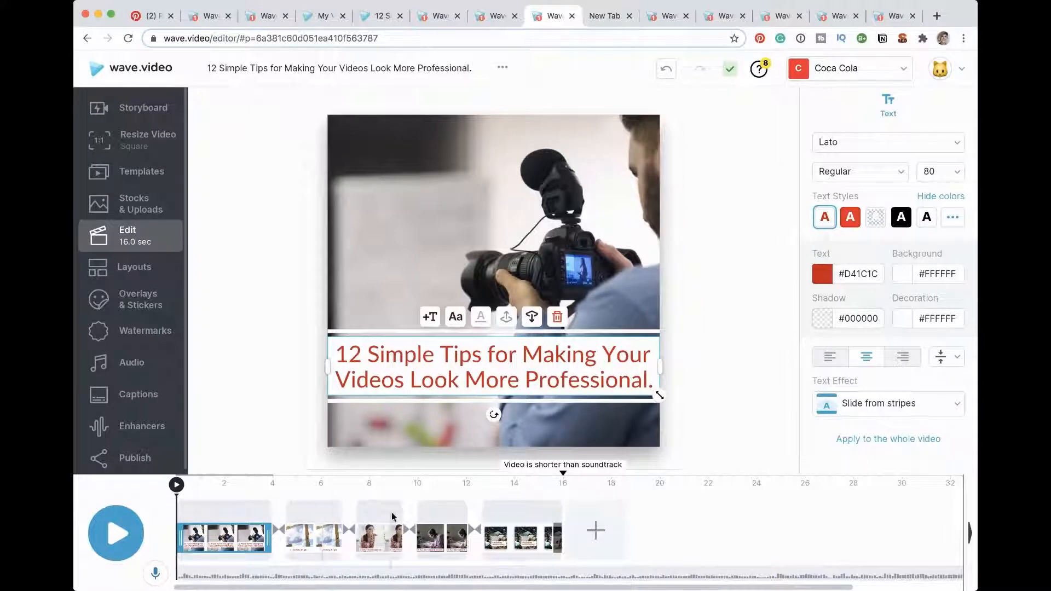
pyautogui.click(312, 512)
pyautogui.click(404, 517)
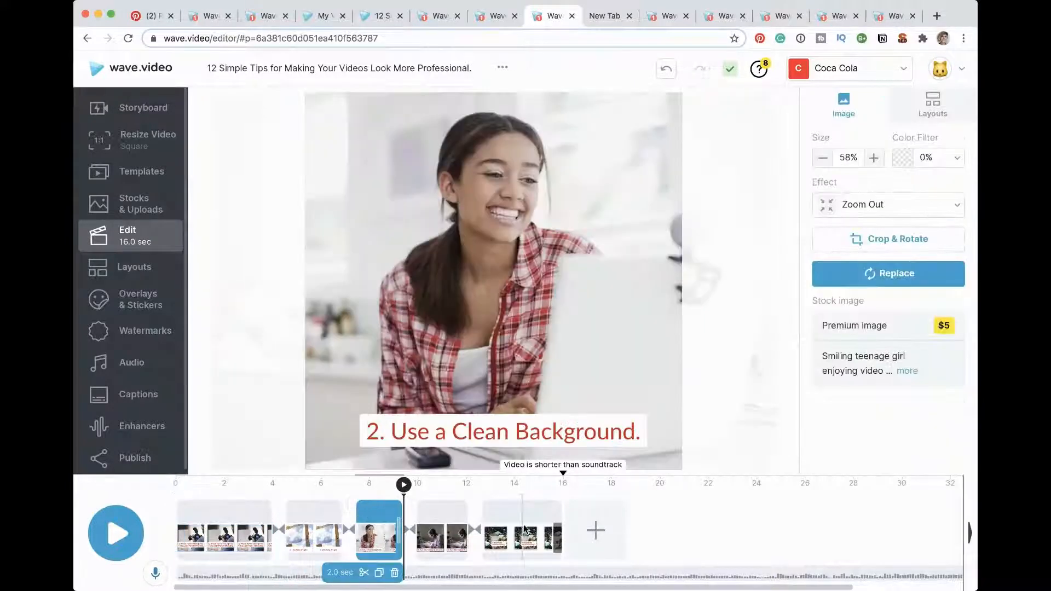
pyautogui.click(525, 528)
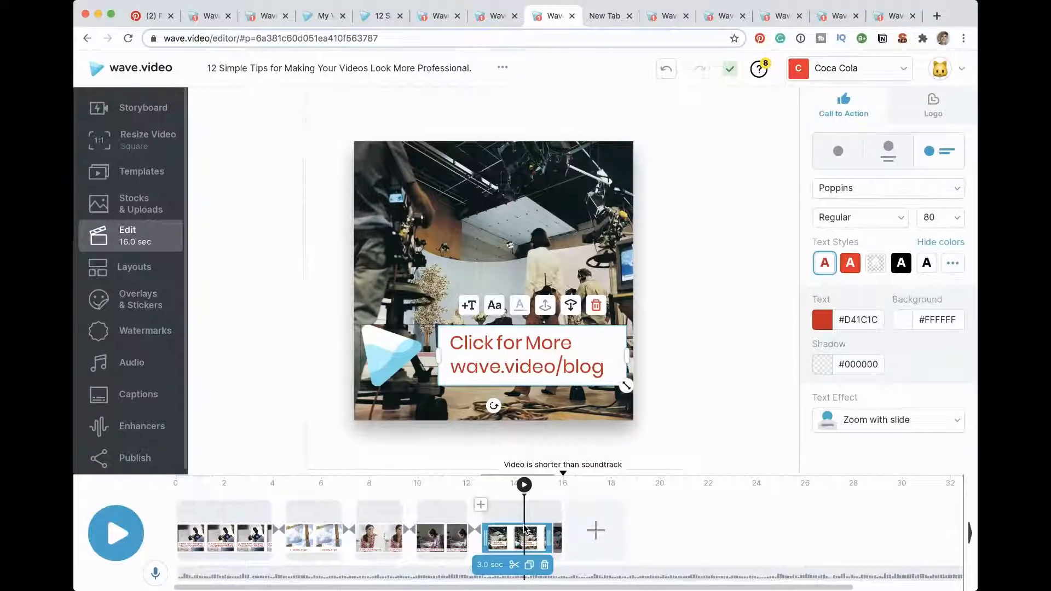
pyautogui.click(116, 533)
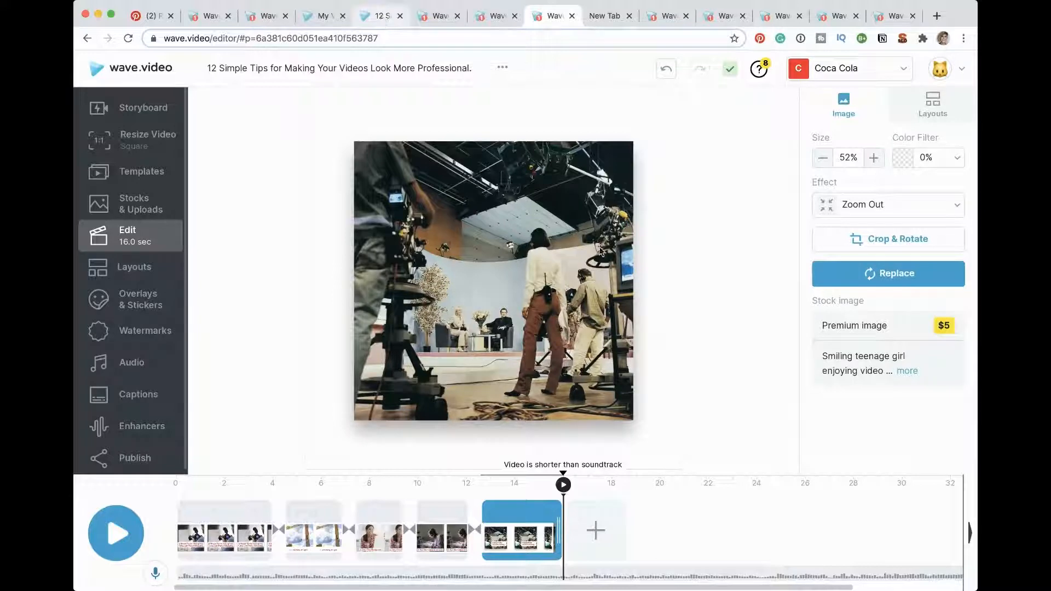
pyautogui.click(689, 485)
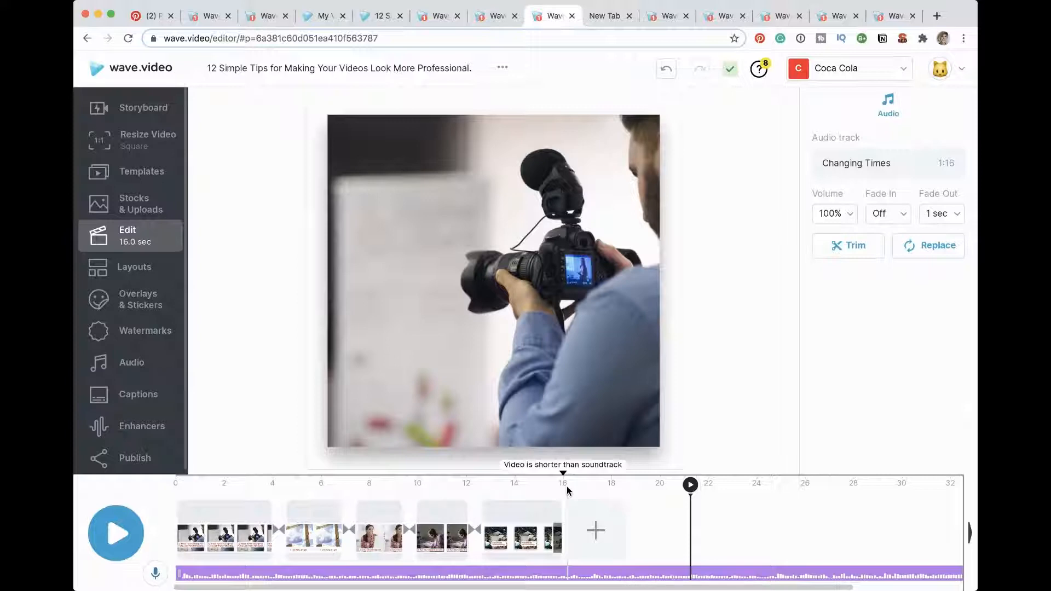
# Step: Open the source blog post about the 12 simple video tips, followed by the My Videos page
pyautogui.click(373, 21)
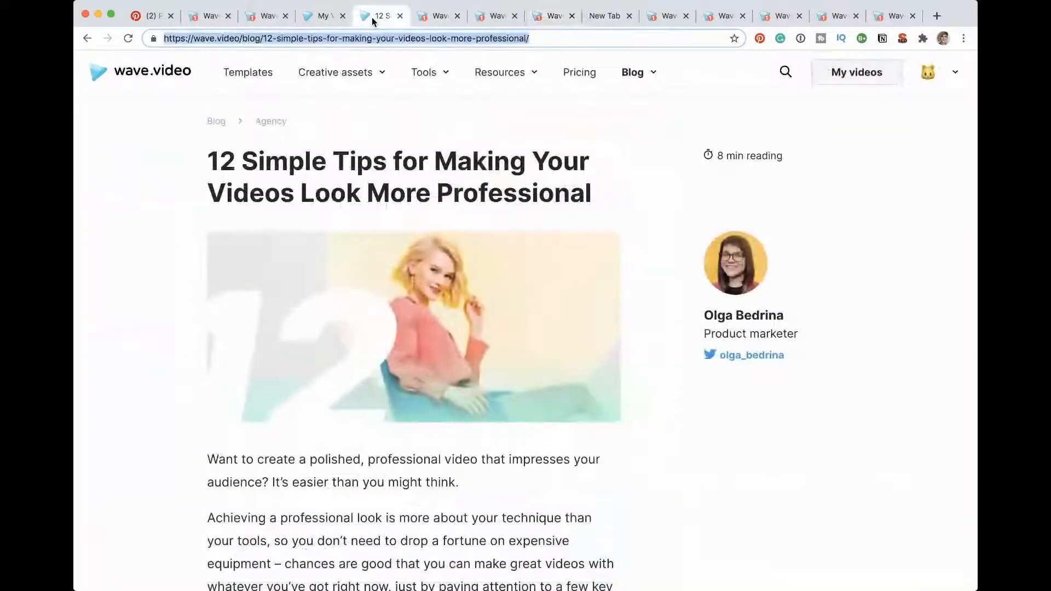
pyautogui.click(331, 21)
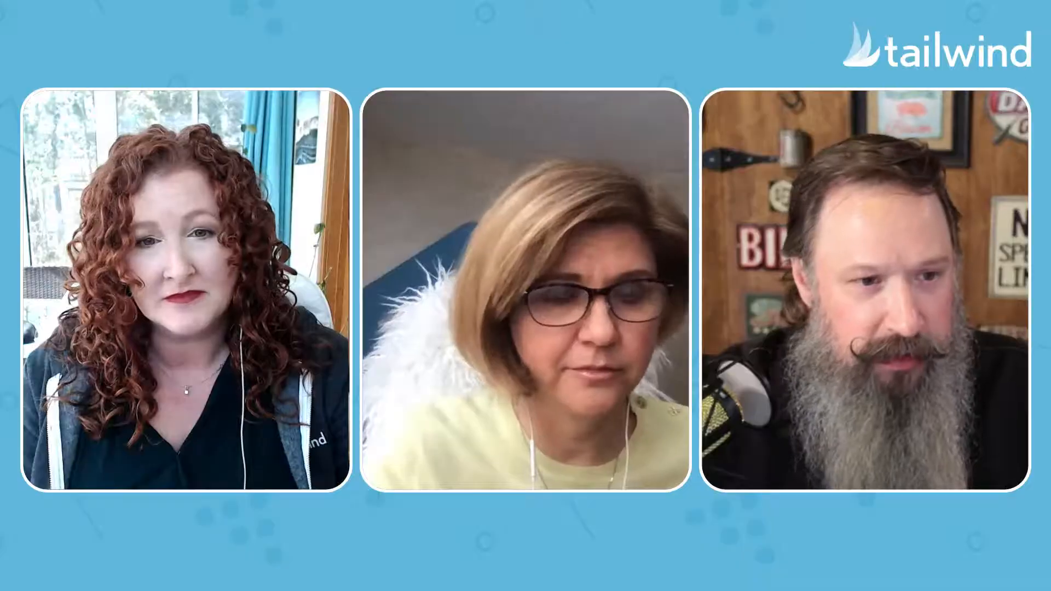
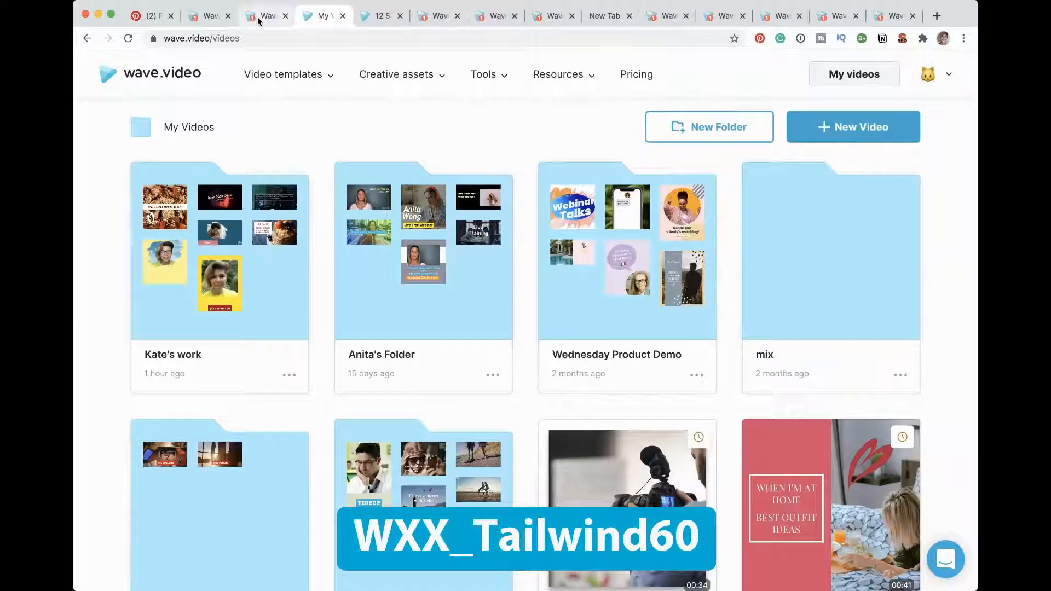
# Step: Switch to the Holiday Recipes project and resize the video to the 9:16 Story format
pyautogui.click(257, 16)
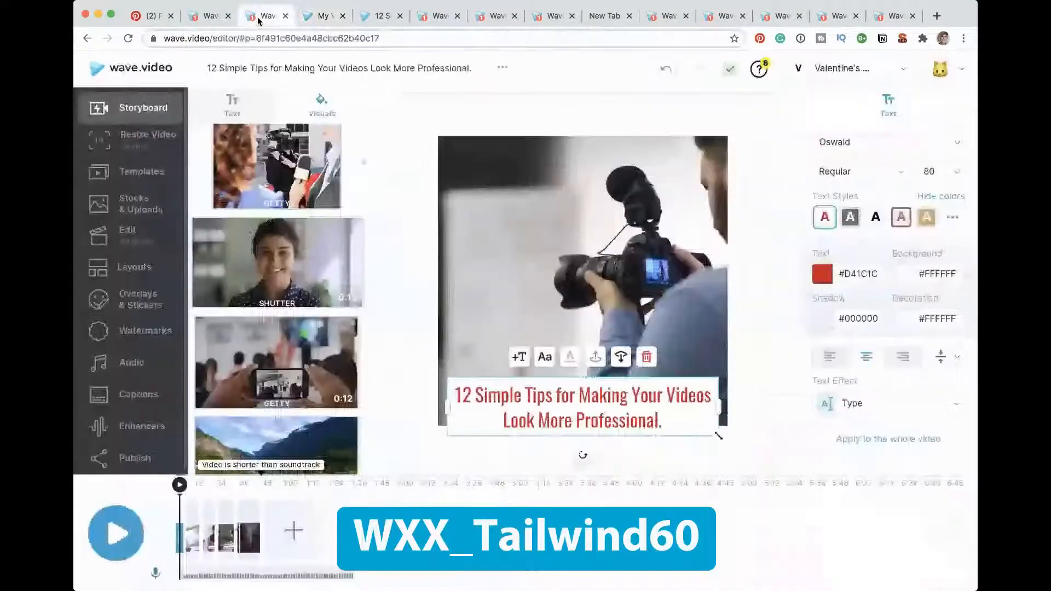
pyautogui.click(204, 18)
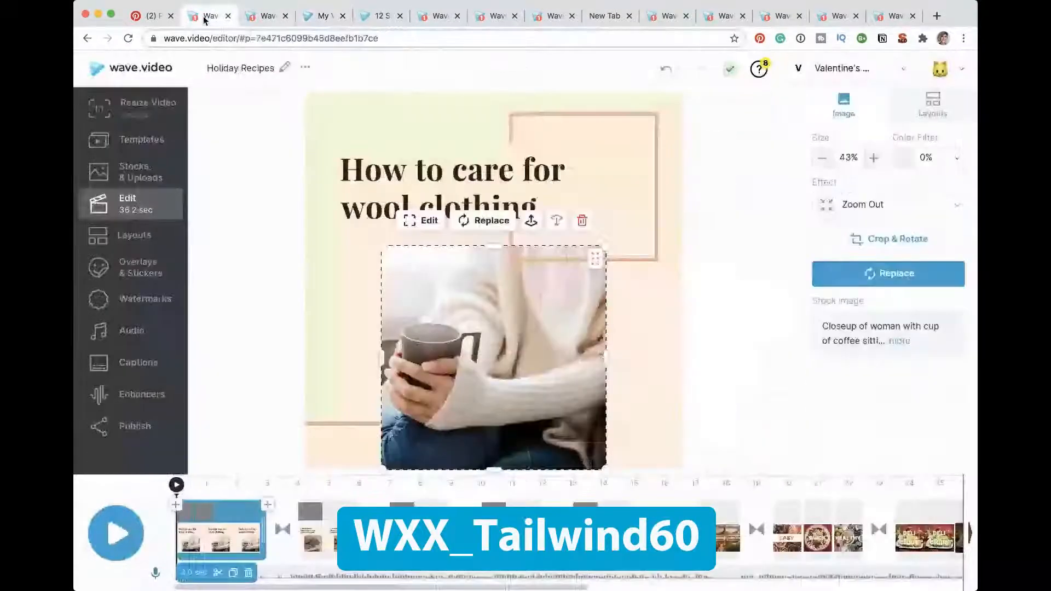
pyautogui.click(122, 106)
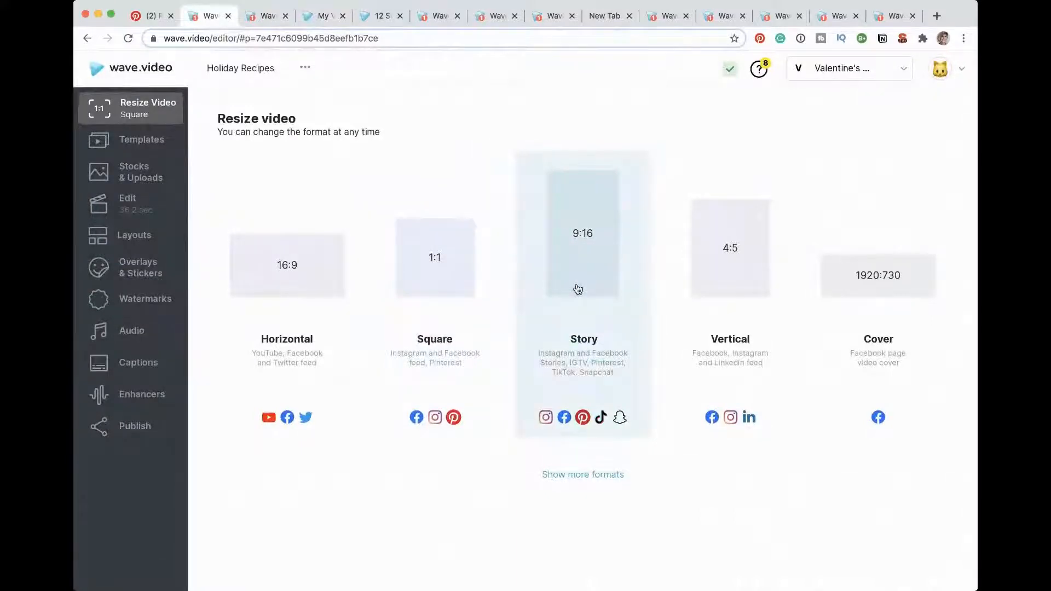
pyautogui.click(577, 289)
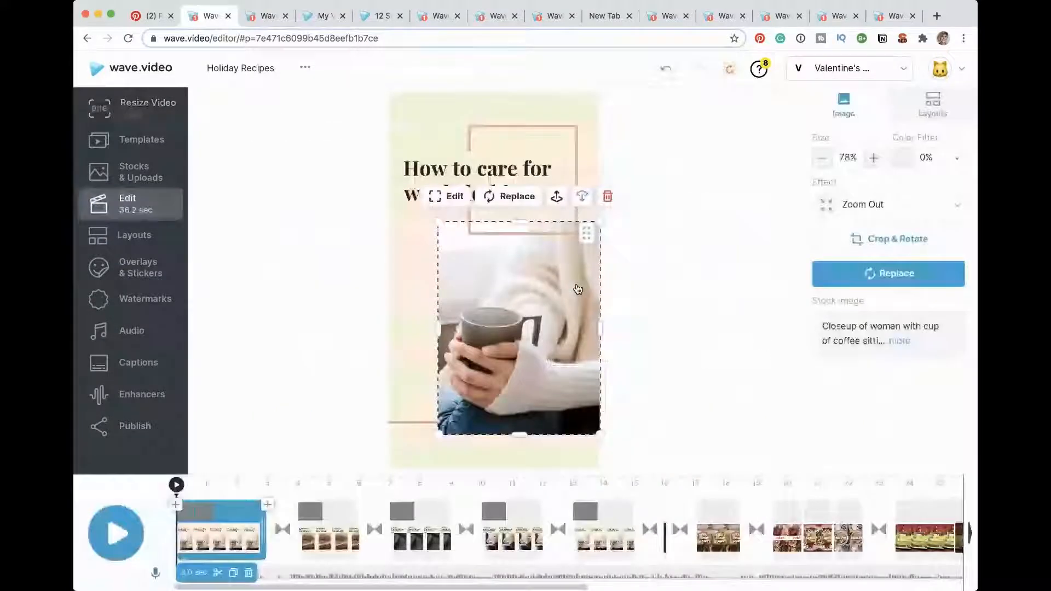
# Step: Reposition the mug photo within its frame in the first scene and shift the knitwear photo slightly in the "1. Wash gently" scene
pyautogui.doubleClick(512, 289)
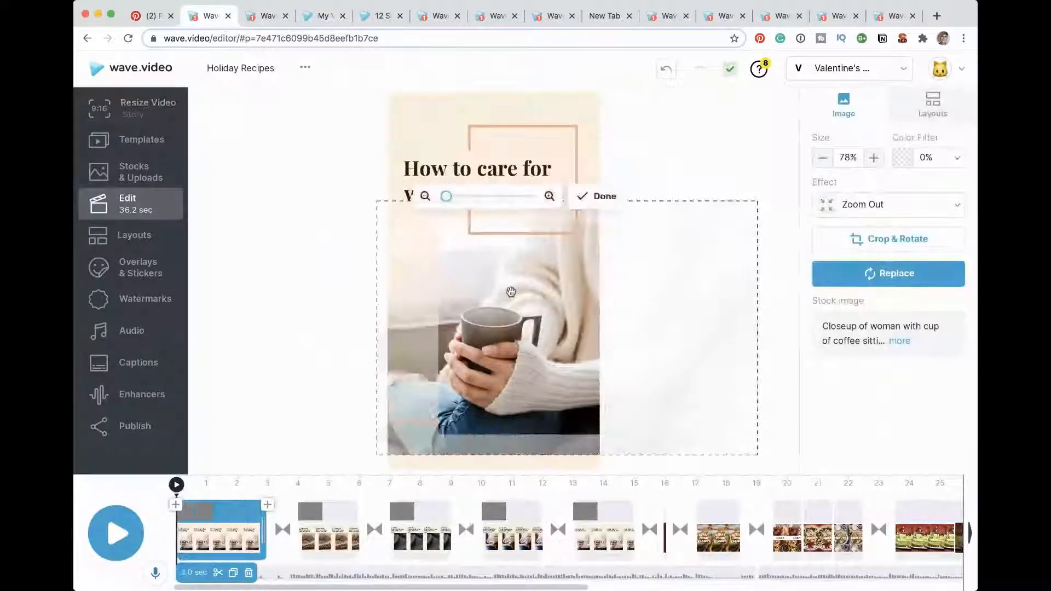
pyautogui.moveTo(524, 297); pyautogui.dragTo(542, 283)
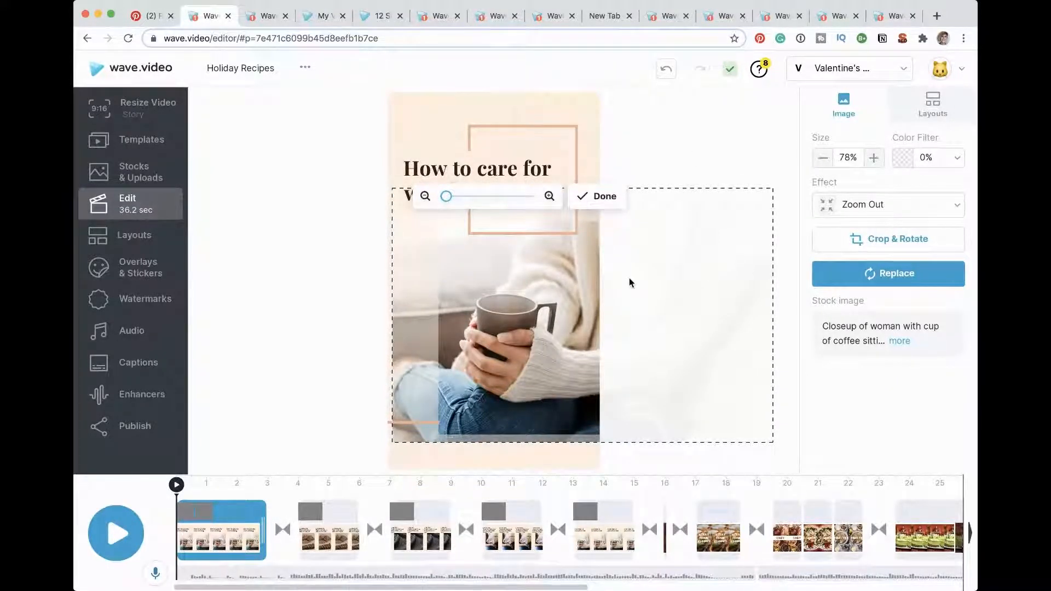
pyautogui.click(313, 542)
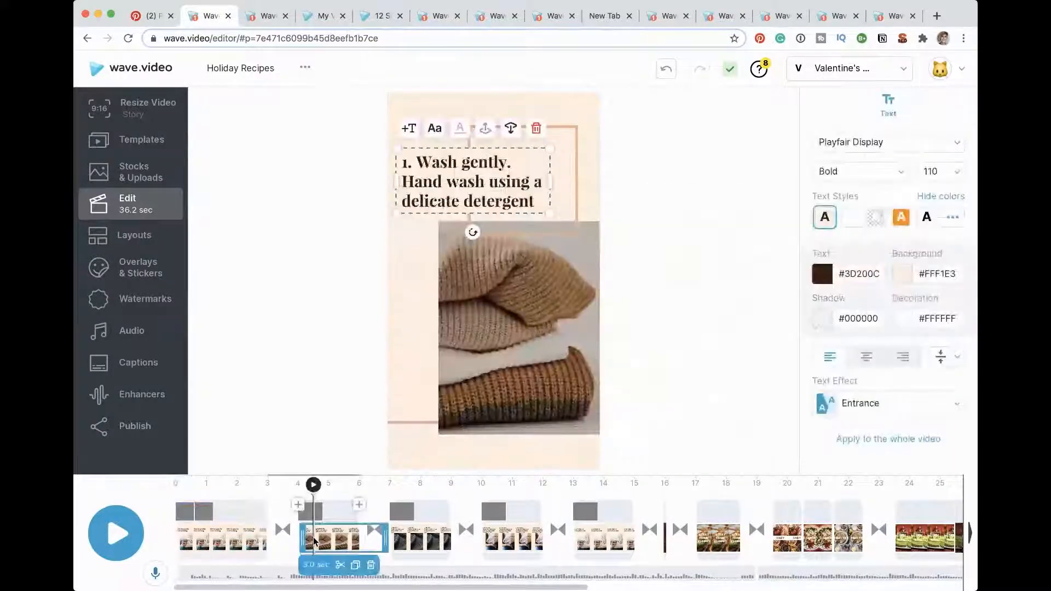
pyautogui.click(506, 339)
pyautogui.moveTo(506, 338); pyautogui.dragTo(500, 341)
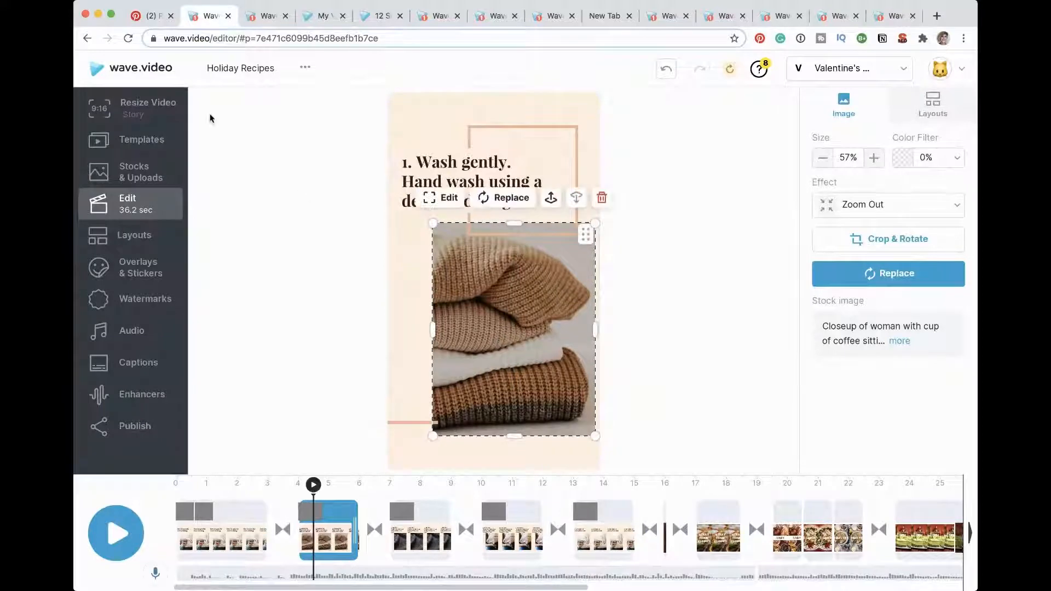
# Step: Resize the video back to the 1:1 Square format
pyautogui.click(131, 108)
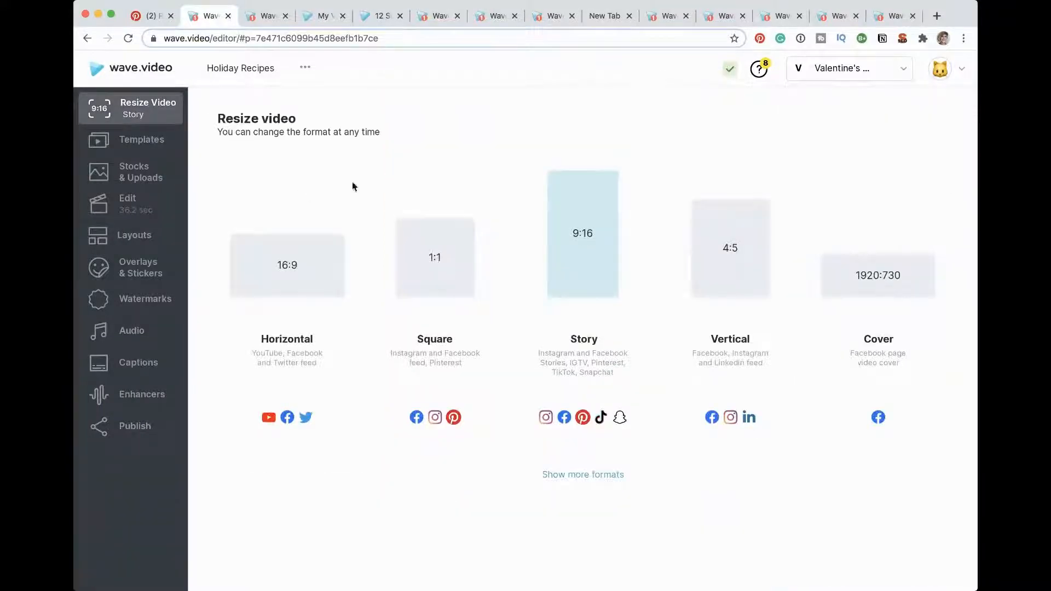
pyautogui.click(450, 271)
# Step: Examine the full list of video formats for the social networks, and return to editing the project
pyautogui.click(132, 108)
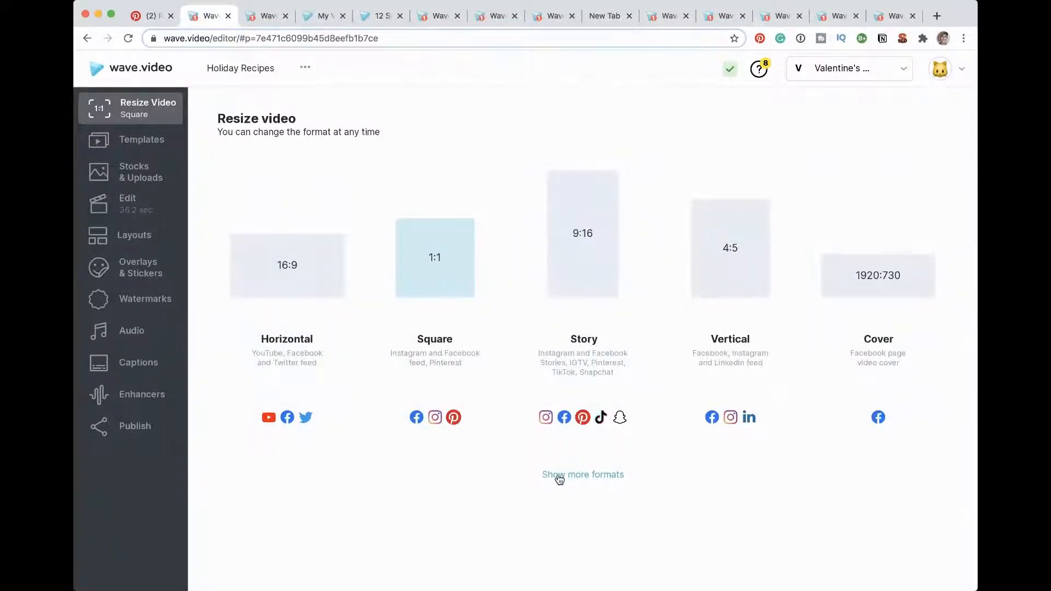
pyautogui.click(559, 476)
pyautogui.scroll(-10, 472, 277)
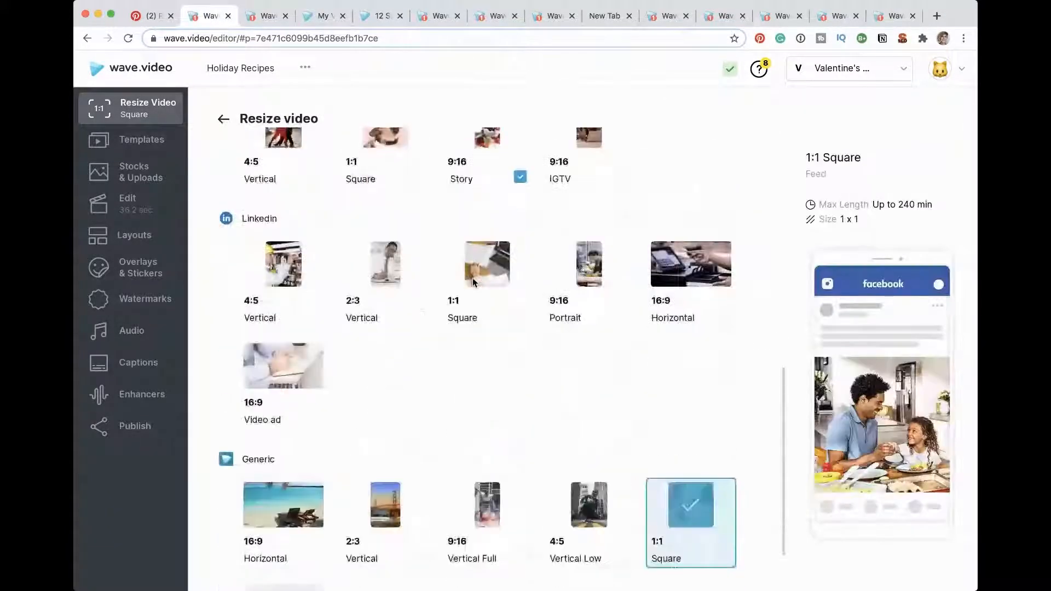
pyautogui.scroll(-3, 472, 278)
pyautogui.scroll(5, 472, 278)
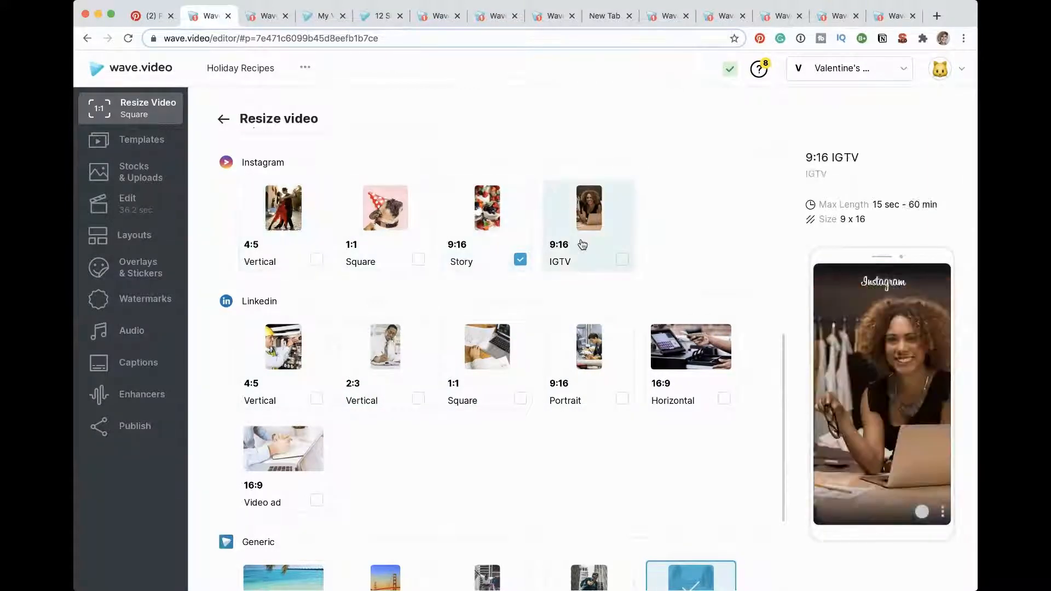
pyautogui.click(228, 119)
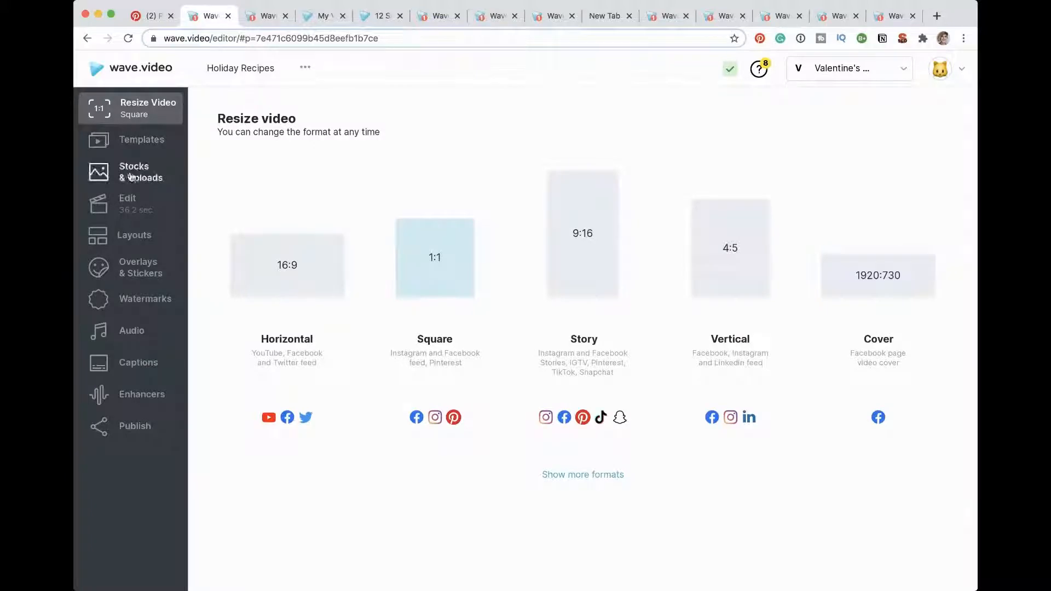
pyautogui.click(121, 211)
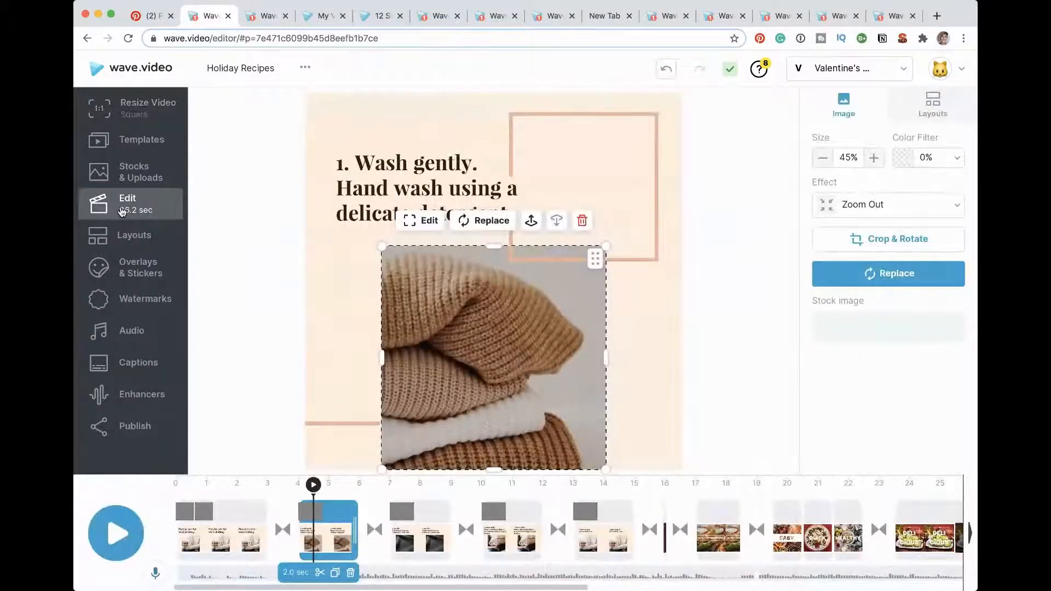
# Step: Apply the Spin transition between the first scene and the "1. Wash gently" scene
pyautogui.click(282, 531)
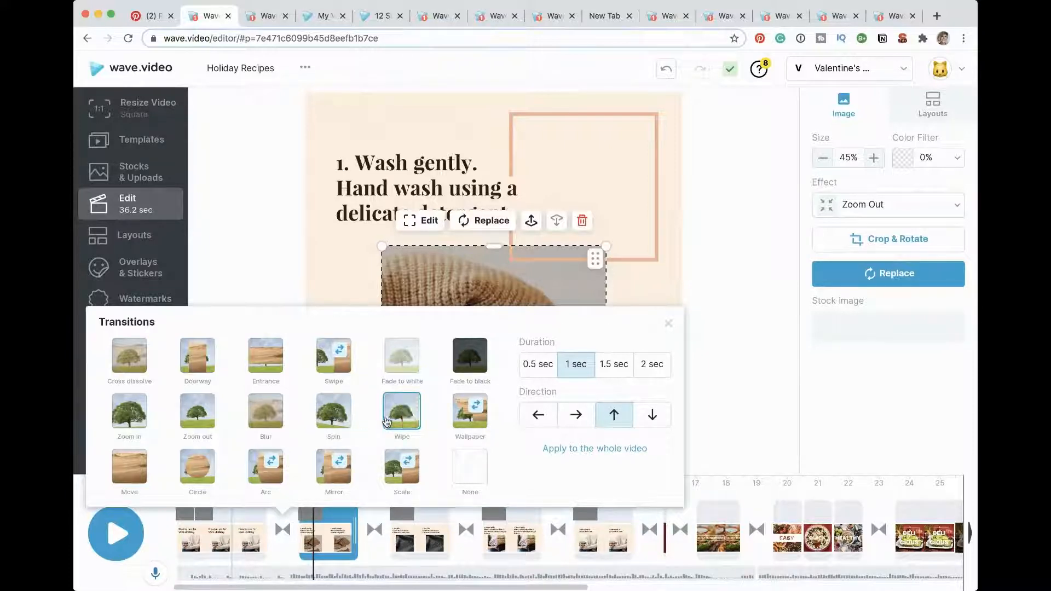
pyautogui.click(340, 416)
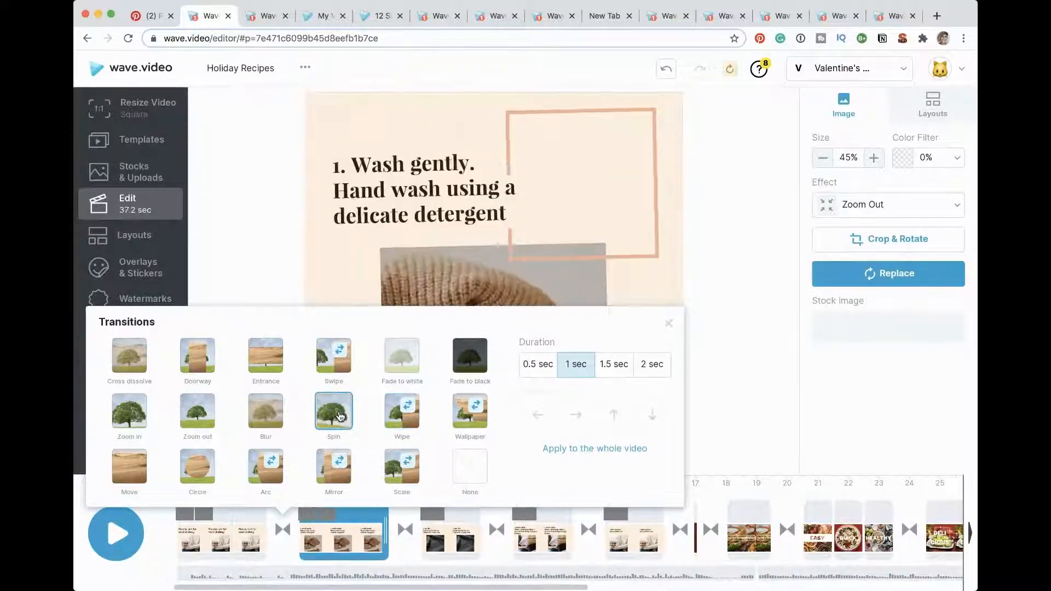
pyautogui.click(412, 419)
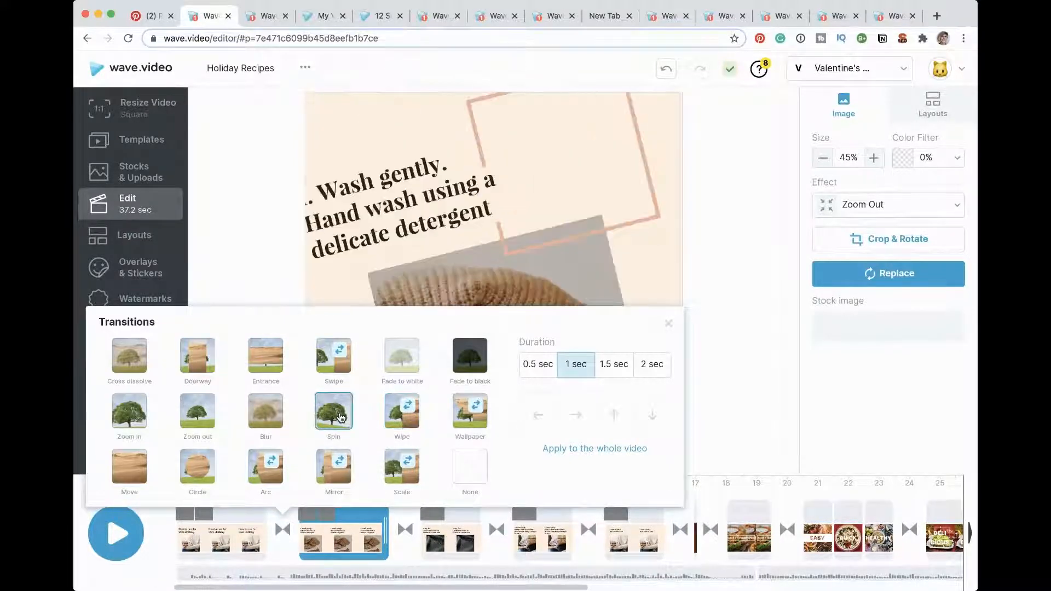
pyautogui.click(246, 276)
pyautogui.moveTo(333, 571)
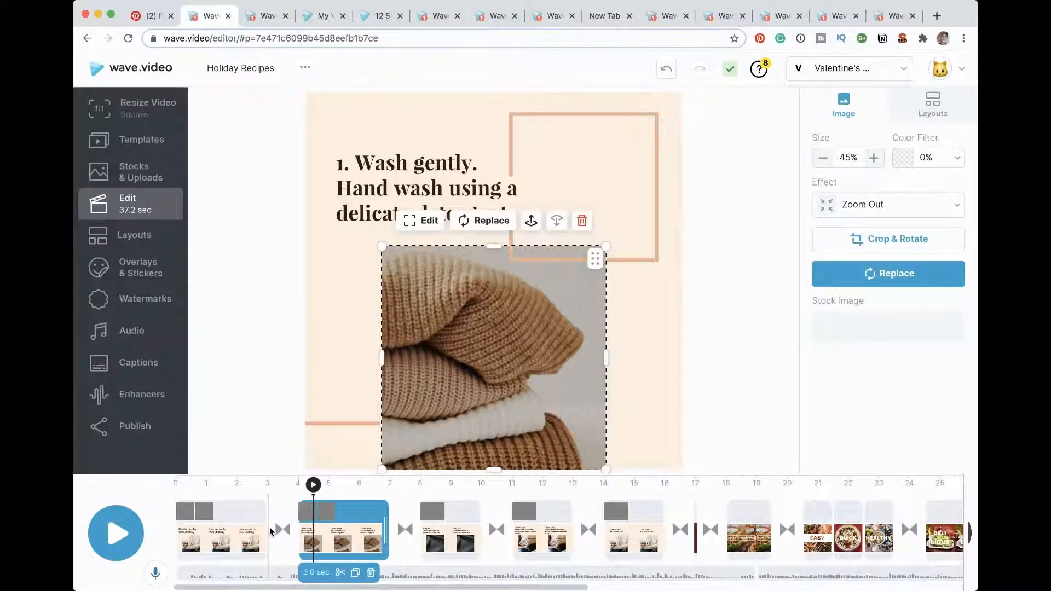
# Step: Set the transition between the first two scenes to None, and reapply Spin
pyautogui.click(283, 531)
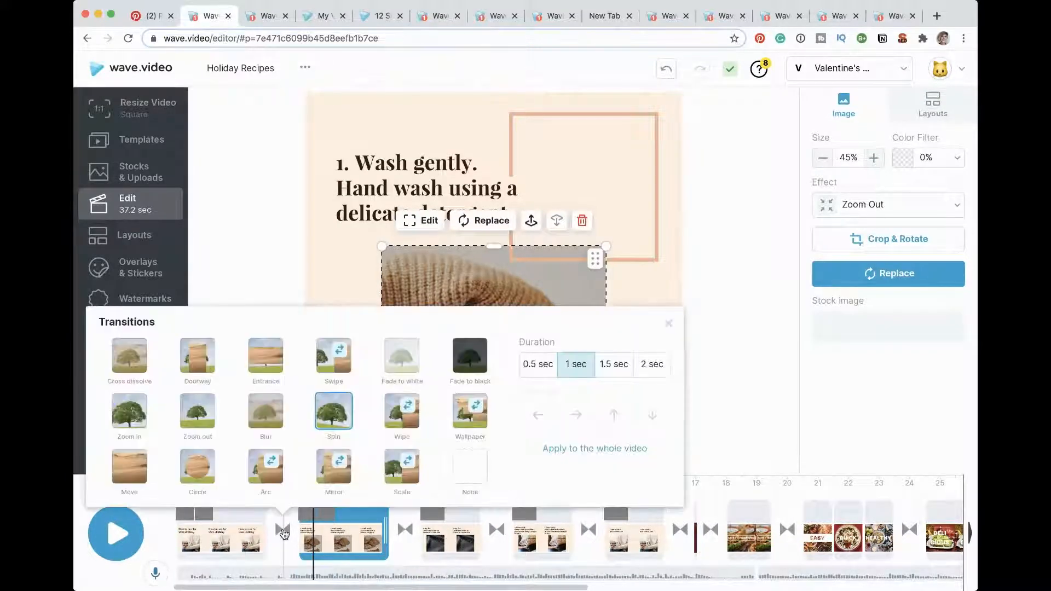
pyautogui.click(481, 471)
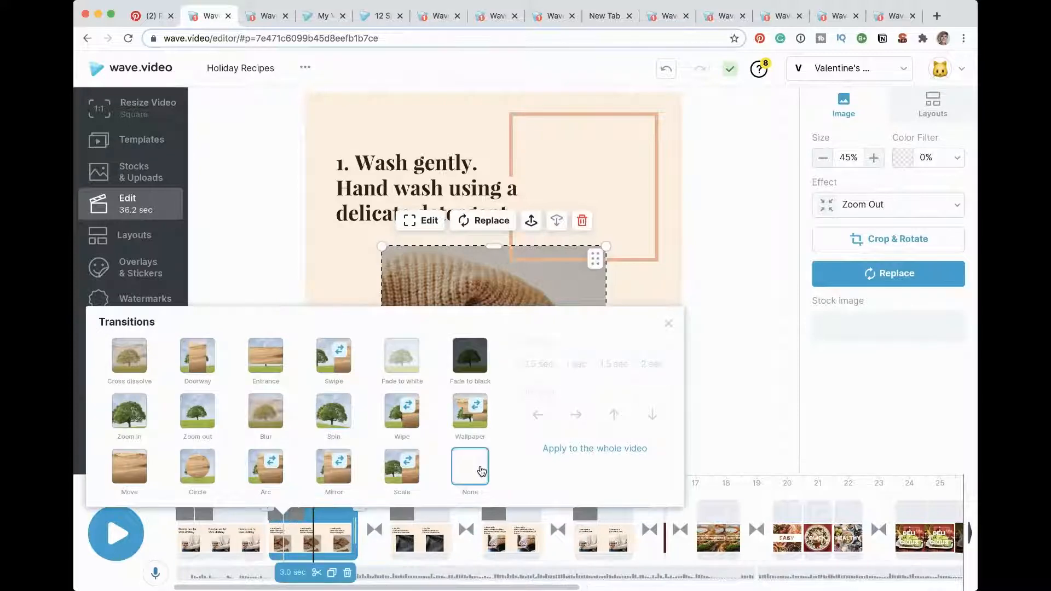
pyautogui.click(331, 417)
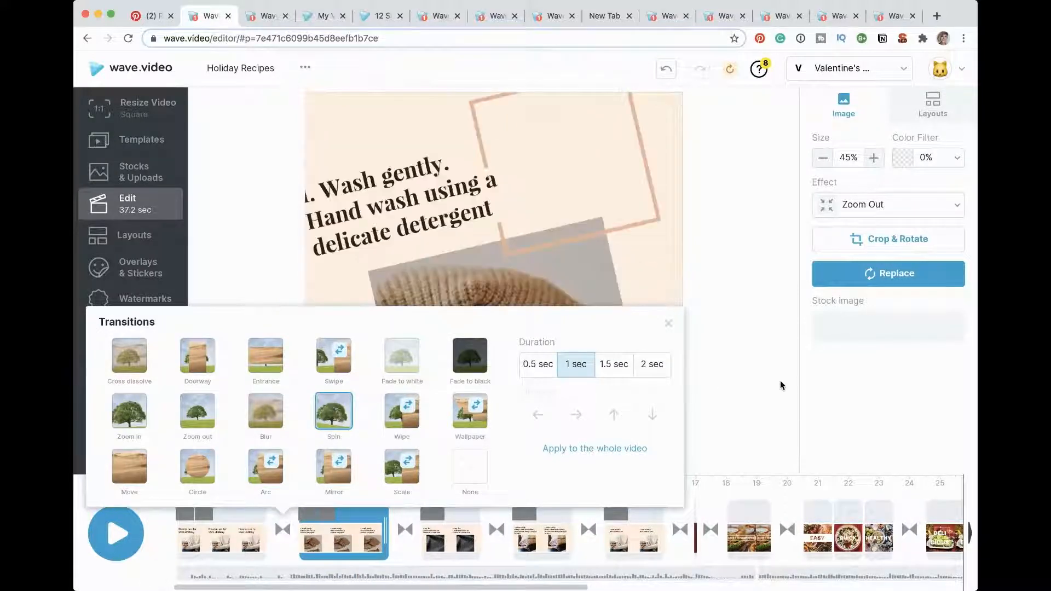
pyautogui.click(780, 385)
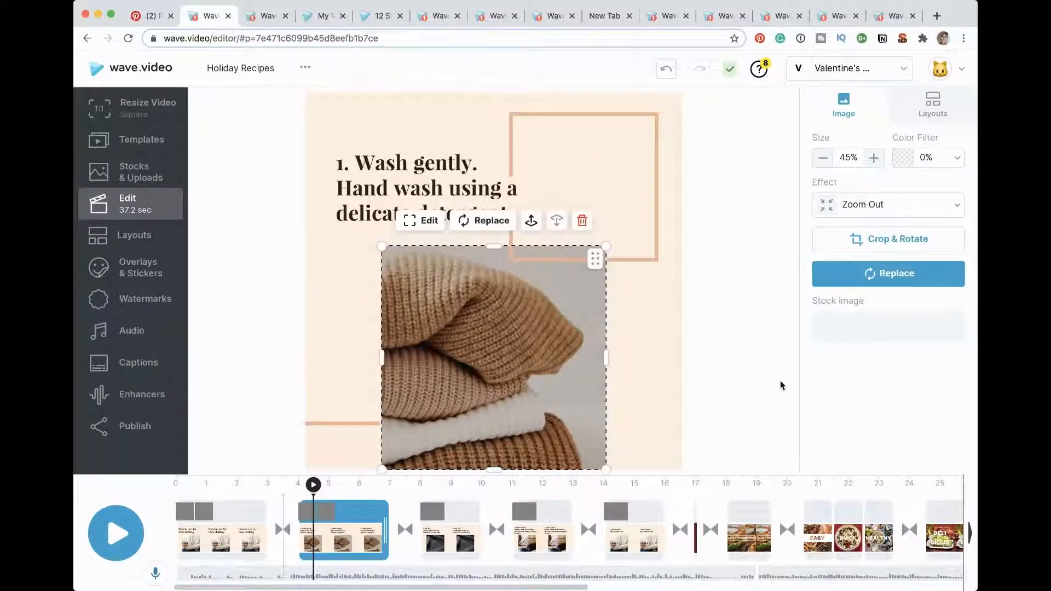
# Step: Try the Slide with border effect on the "1. Wash gently" text, and set its text effect to Frame
pyautogui.click(415, 186)
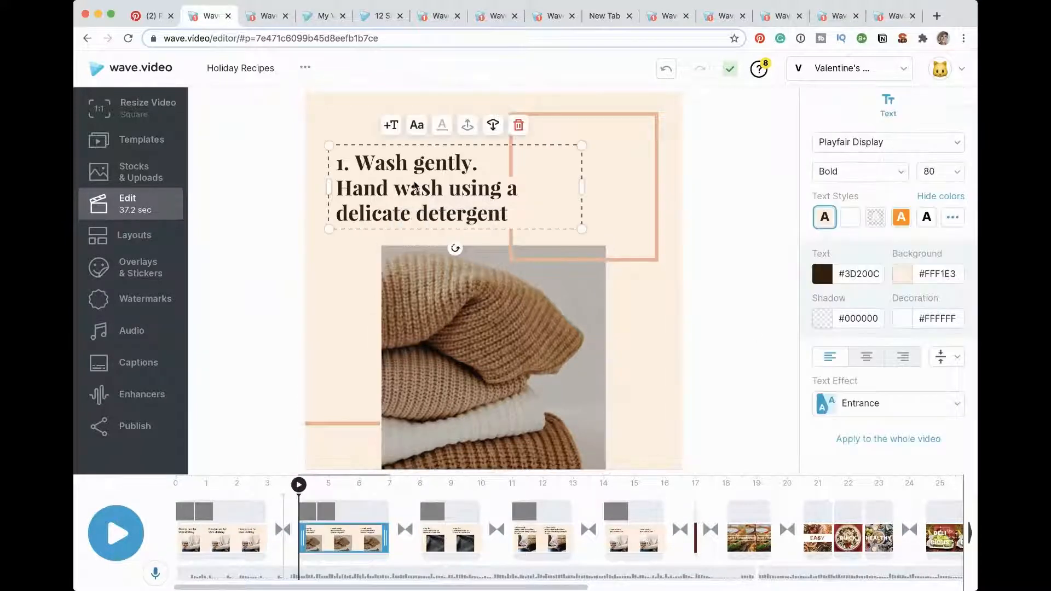
pyautogui.click(875, 415)
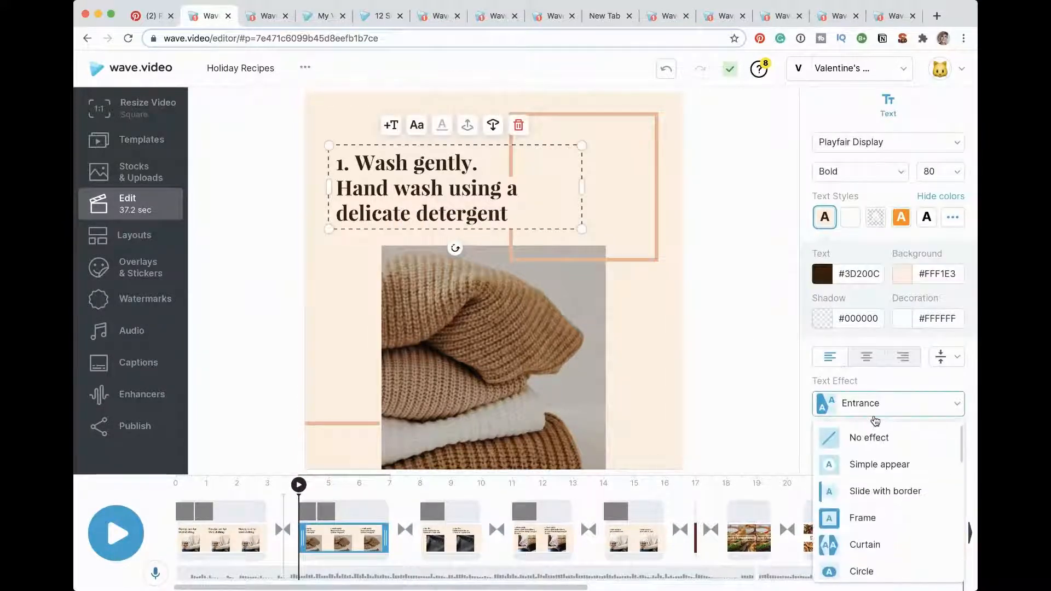
pyautogui.click(865, 495)
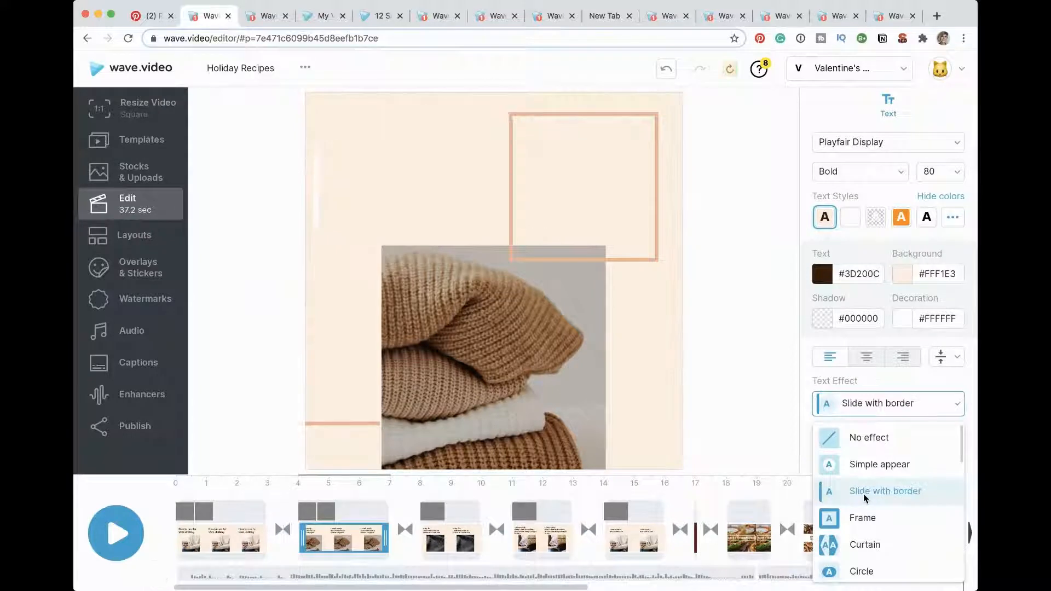
pyautogui.click(858, 545)
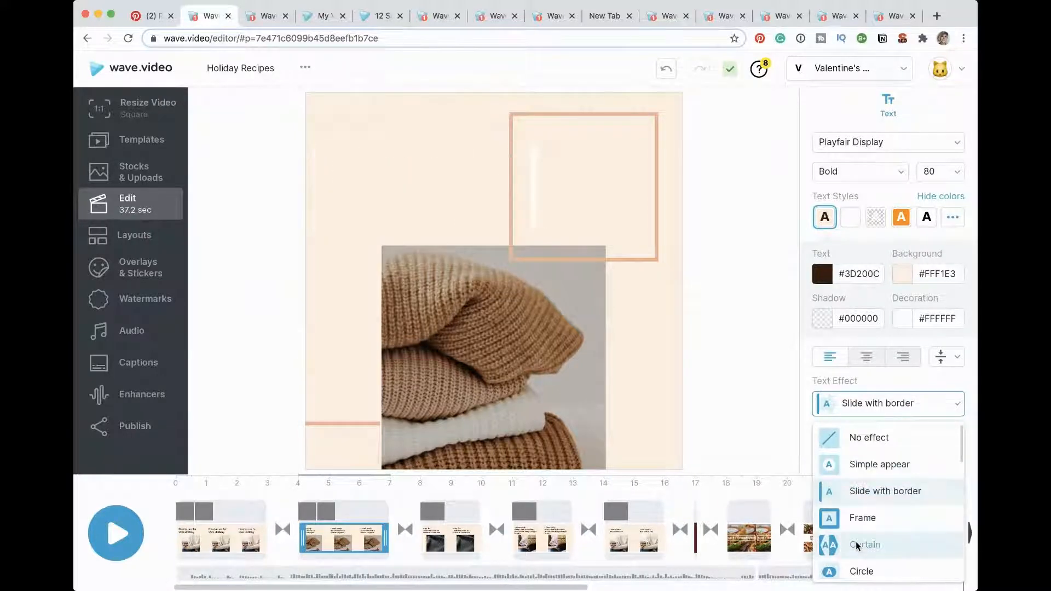
pyautogui.click(861, 516)
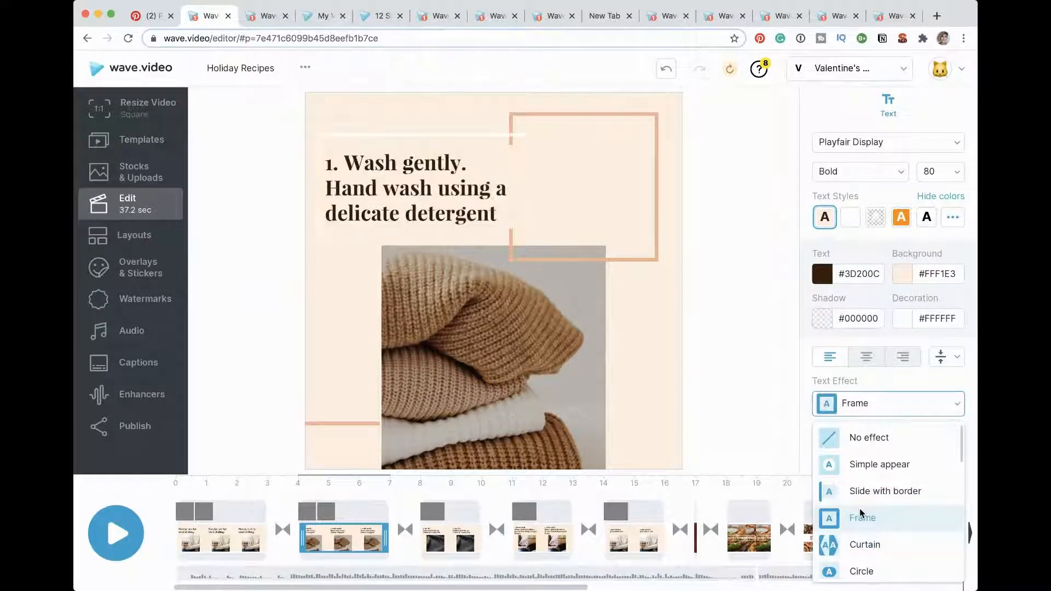
pyautogui.click(745, 502)
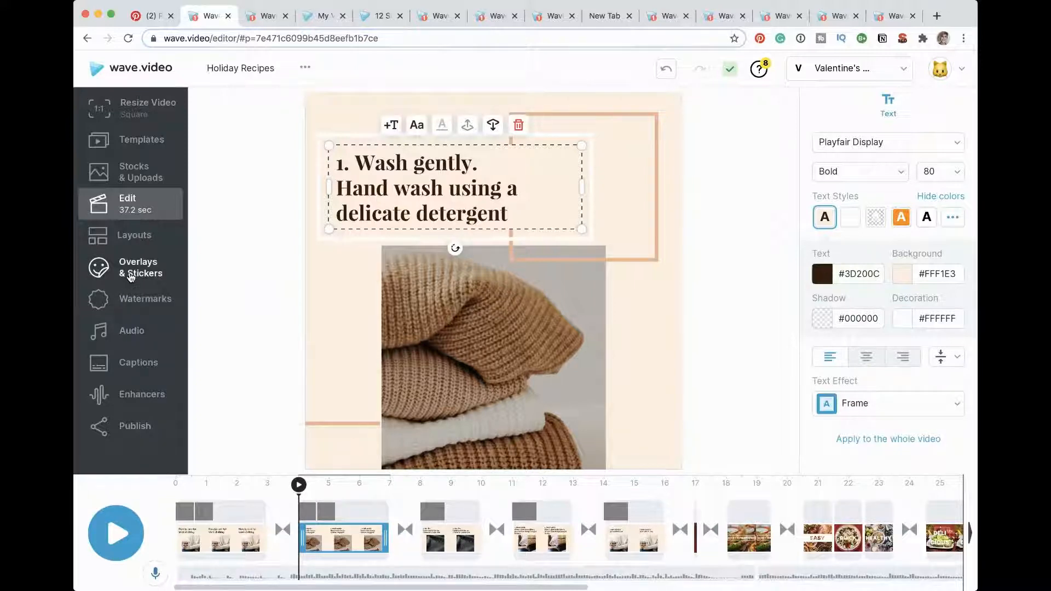
# Step: Add the gold brush-outlined heart sticker beside the knitwear photo in the "1. Wash gently" scene
pyautogui.click(131, 277)
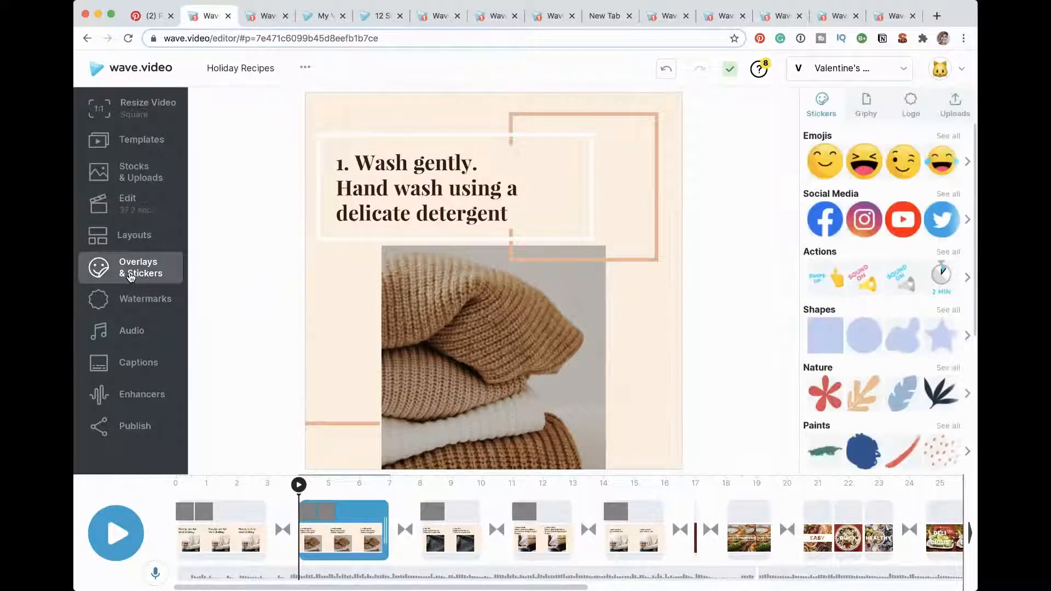
pyautogui.scroll(-5, 831, 388)
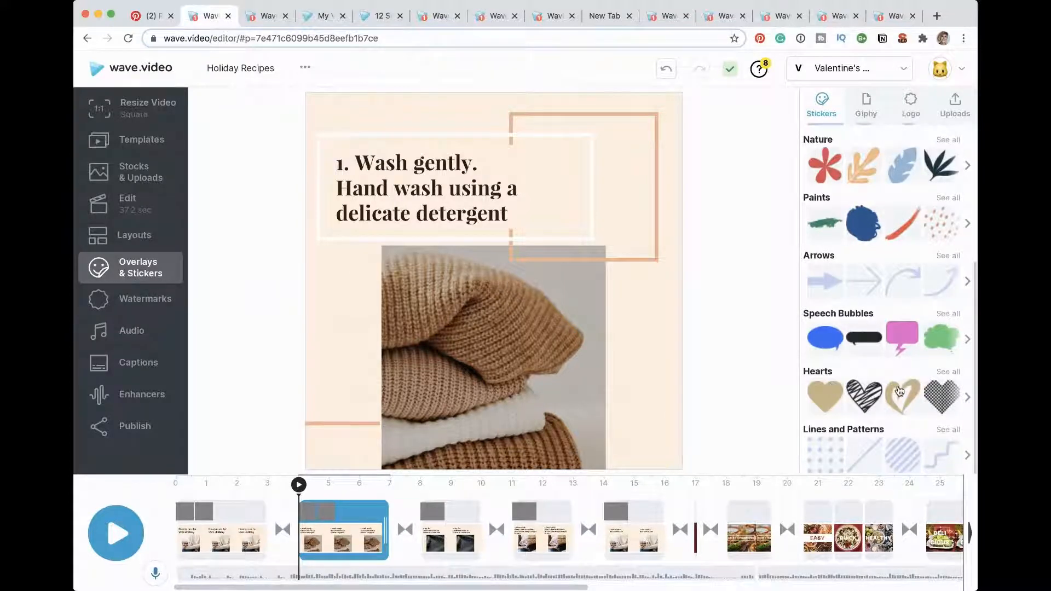
pyautogui.moveTo(899, 390); pyautogui.dragTo(350, 357)
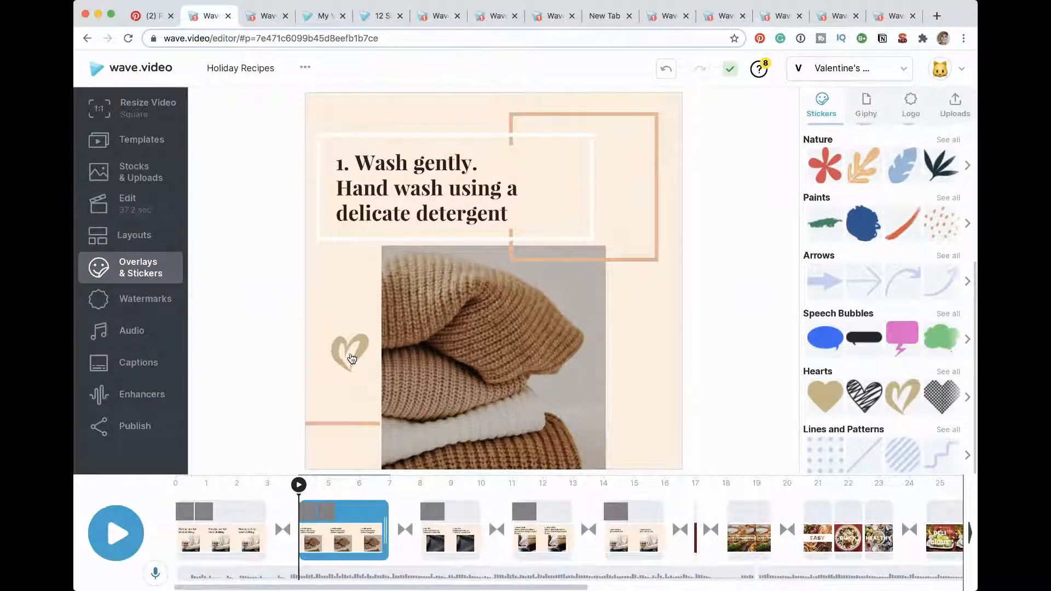
# Step: Recolor the heart sticker with the brown brand color #997A6C and stretch it taller
pyautogui.click(828, 245)
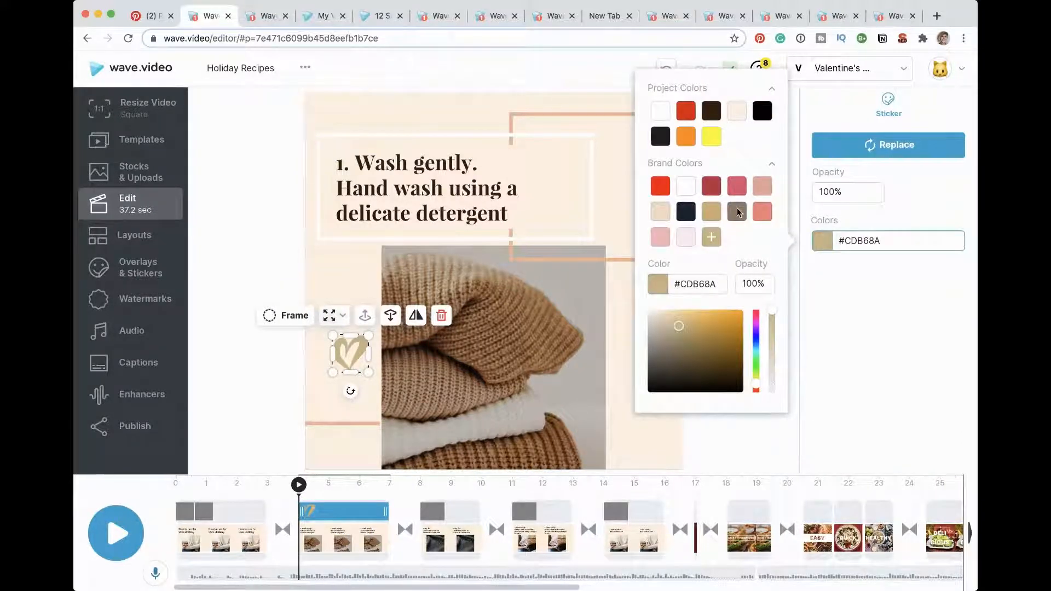
pyautogui.click(737, 212)
pyautogui.click(353, 373)
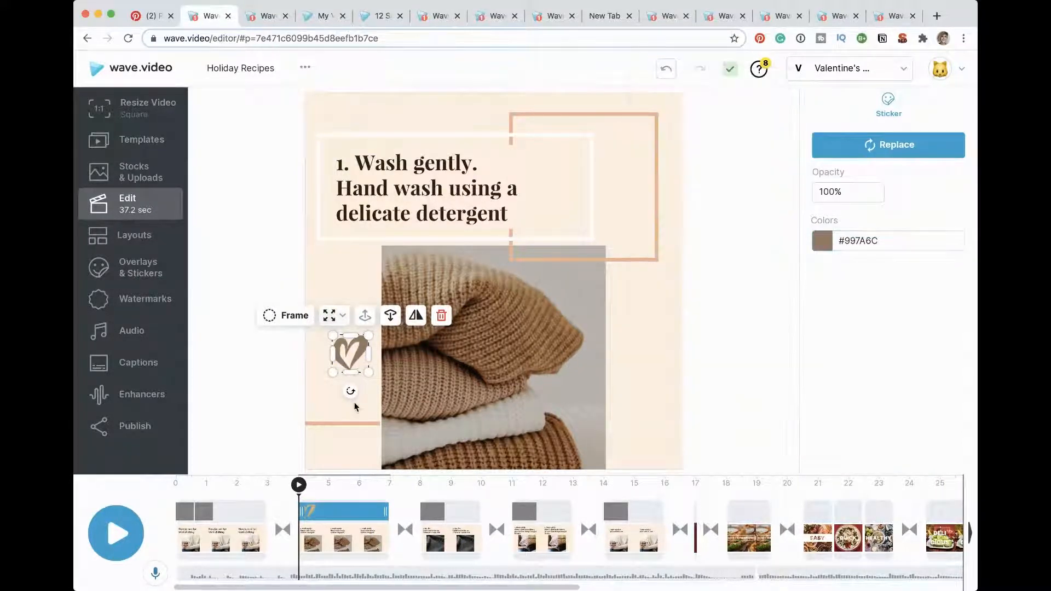
pyautogui.moveTo(351, 335); pyautogui.dragTo(350, 290)
pyautogui.click(336, 412)
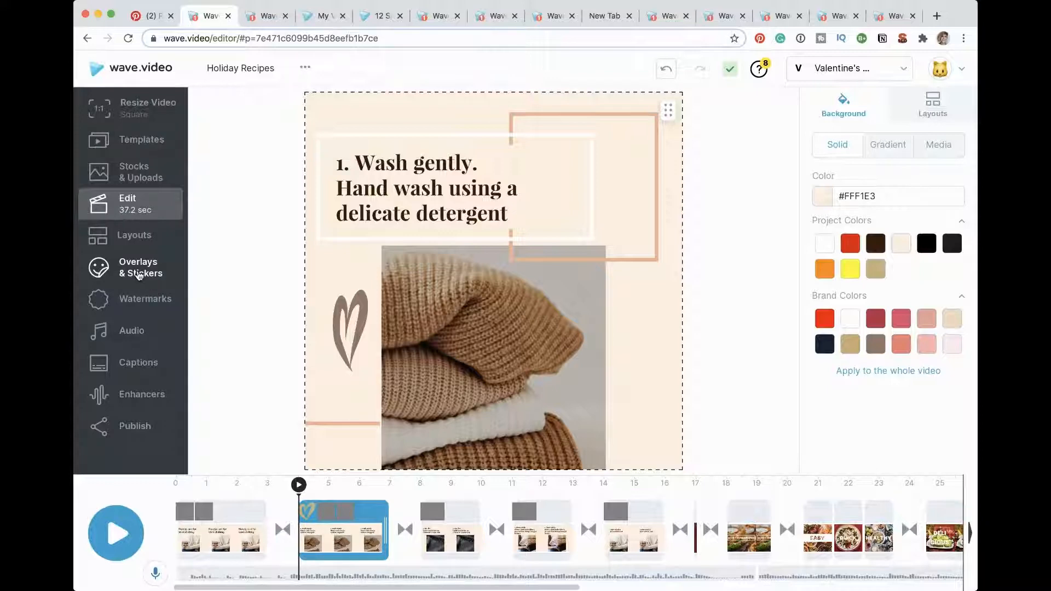
# Step: Search Giphy for "heart" and place the purple sparkling heart sticker beside the photo in the "2. Dry flat" scene
pyautogui.click(471, 519)
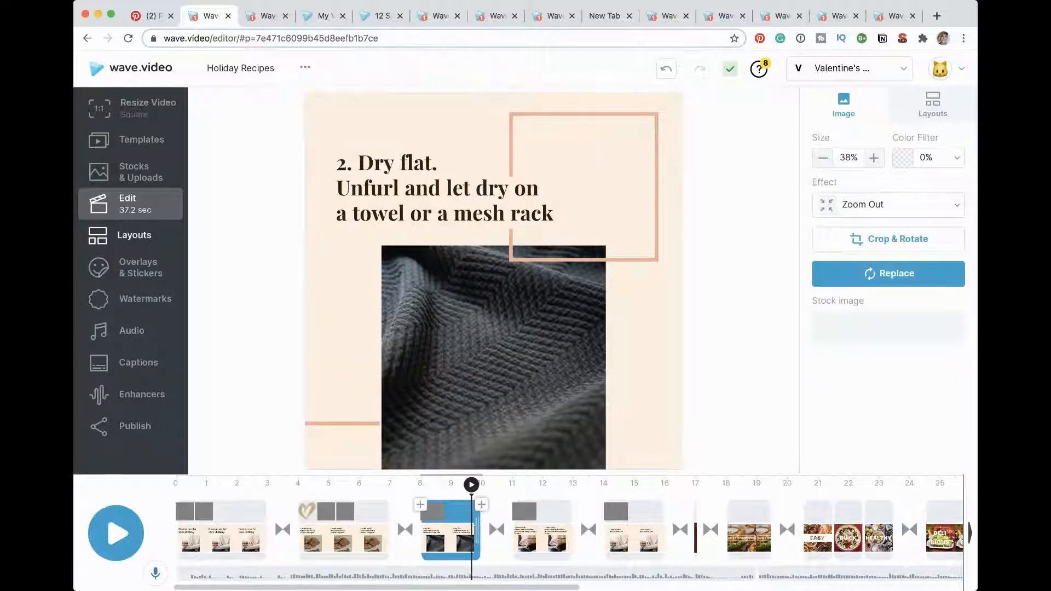
pyautogui.click(138, 266)
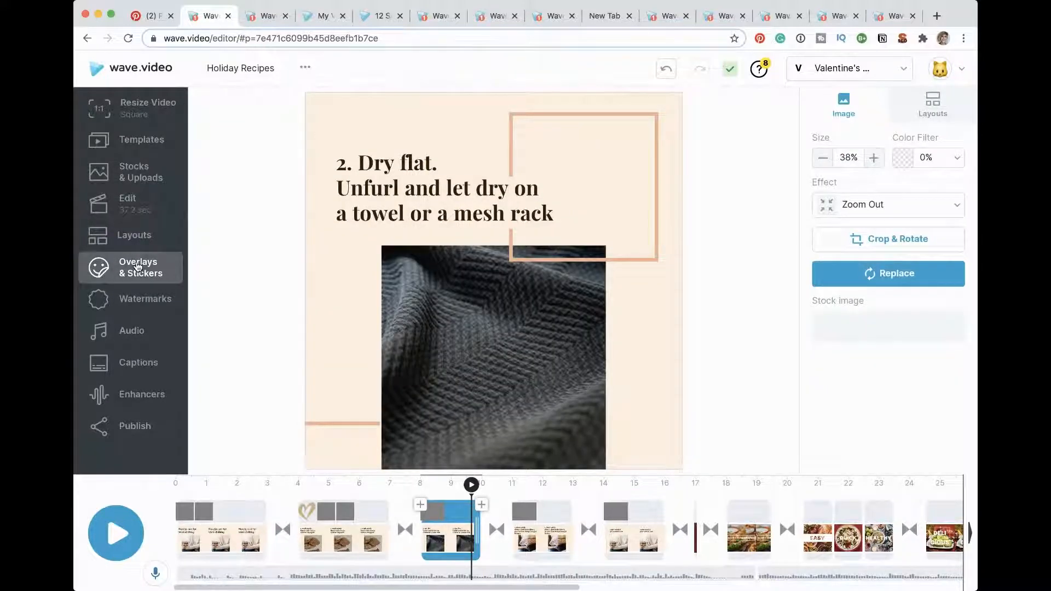
pyautogui.click(870, 108)
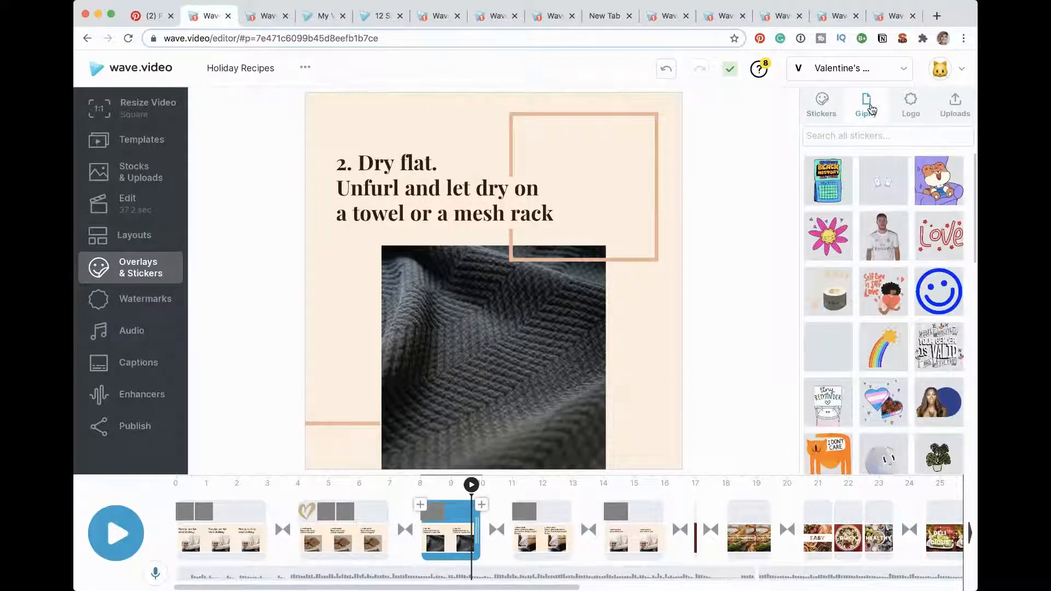
pyautogui.click(852, 137)
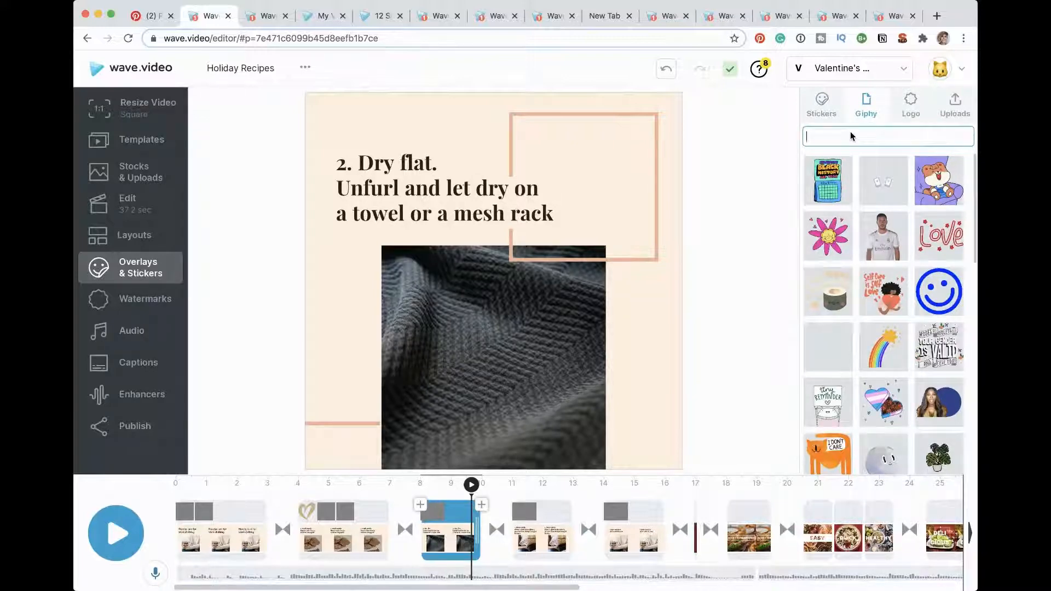
pyautogui.write('heart')
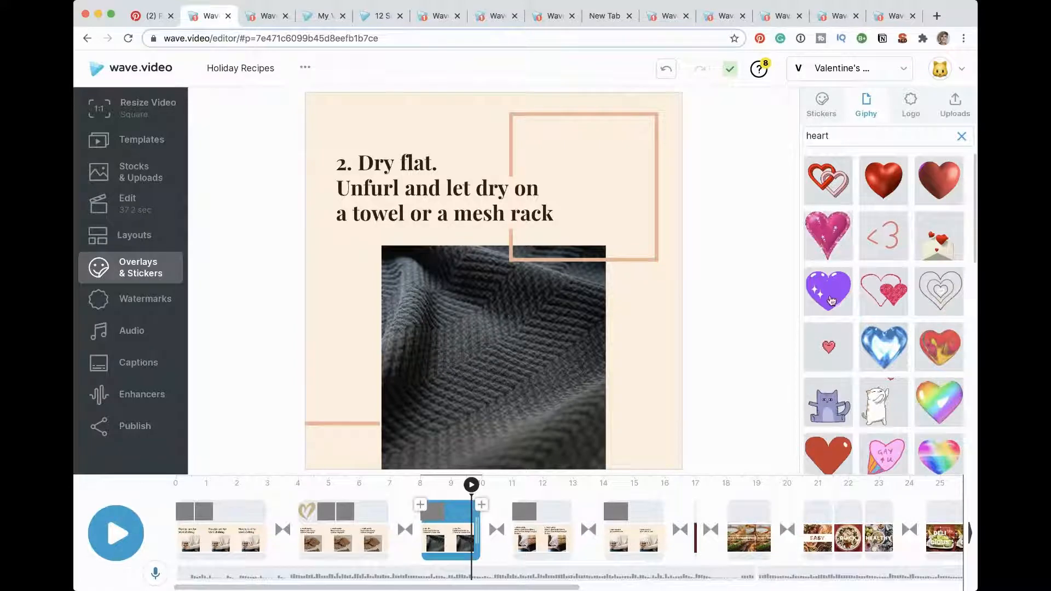
pyautogui.moveTo(826, 291); pyautogui.dragTo(577, 371)
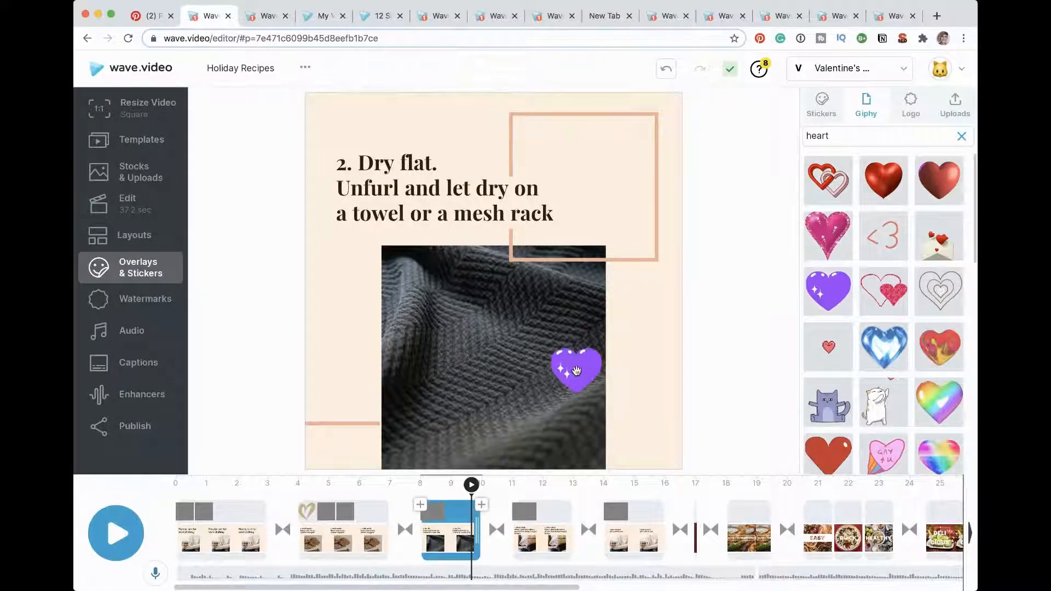
pyautogui.moveTo(576, 420); pyautogui.dragTo(364, 344)
# Step: Add the gold brush-outlined heart from the Hearts stickers to the "2. Dry flat" scene and recolor it pale pink #FEEAEF
pyautogui.click(150, 244)
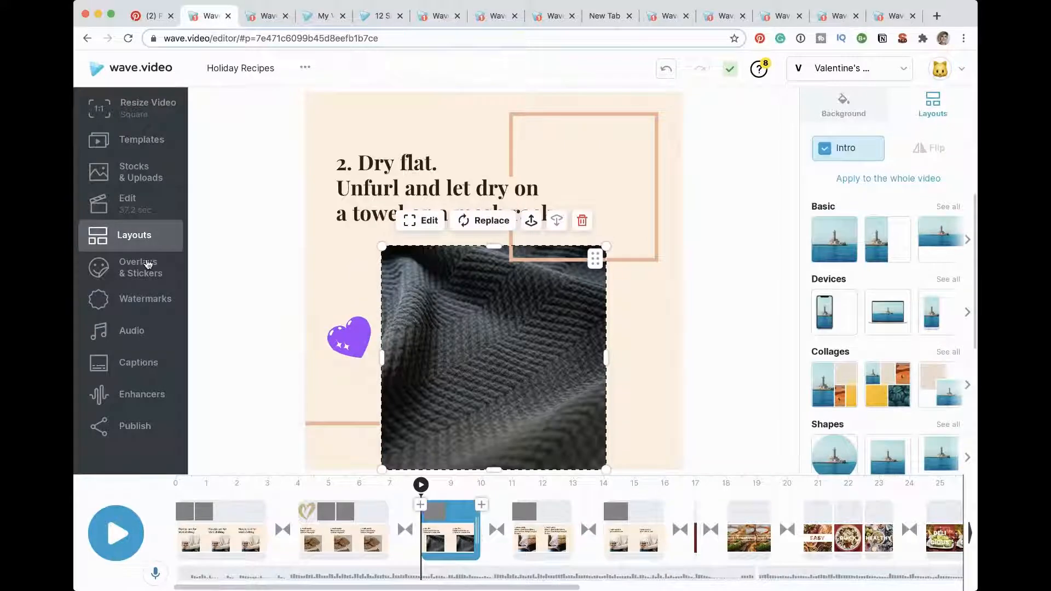
pyautogui.click(148, 264)
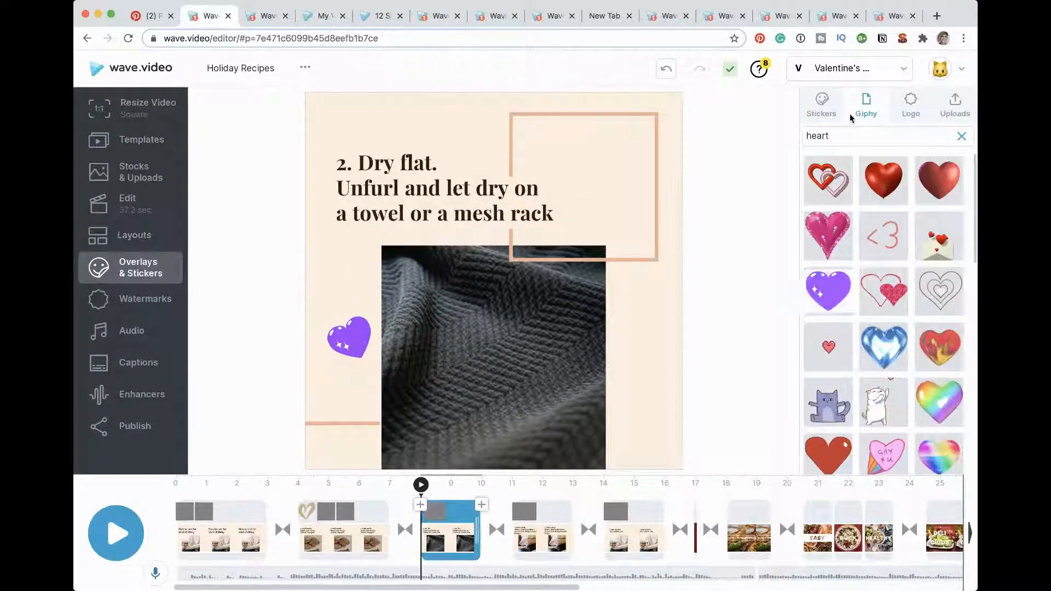
pyautogui.click(814, 116)
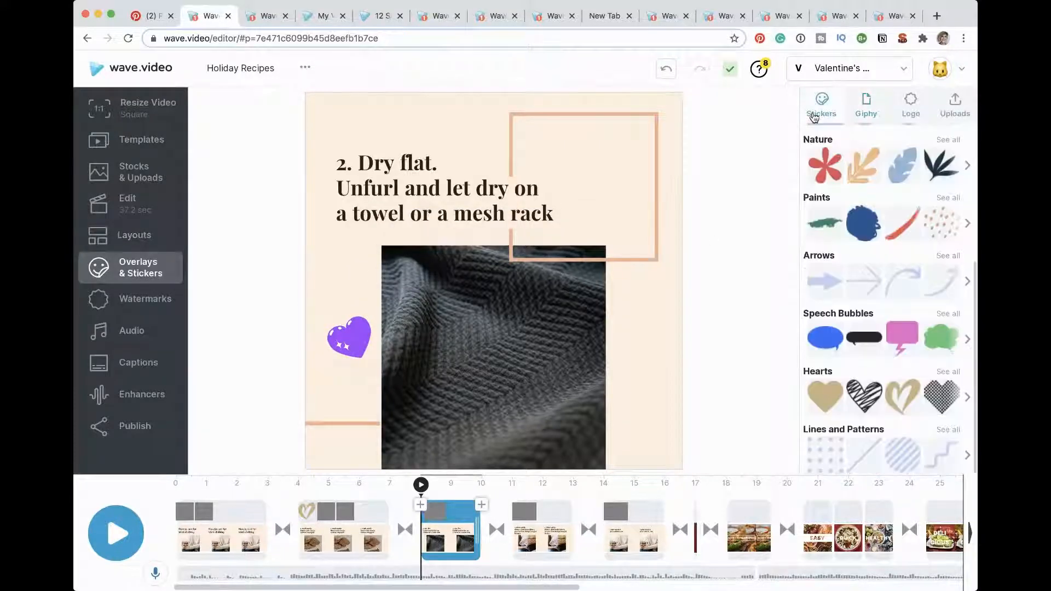
pyautogui.click(953, 374)
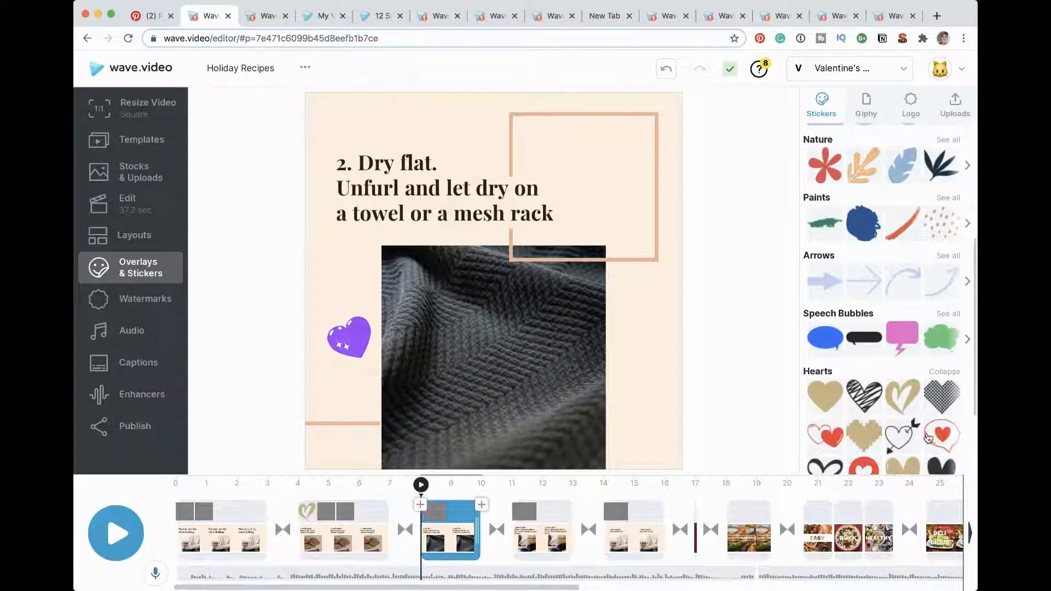
pyautogui.click(902, 406)
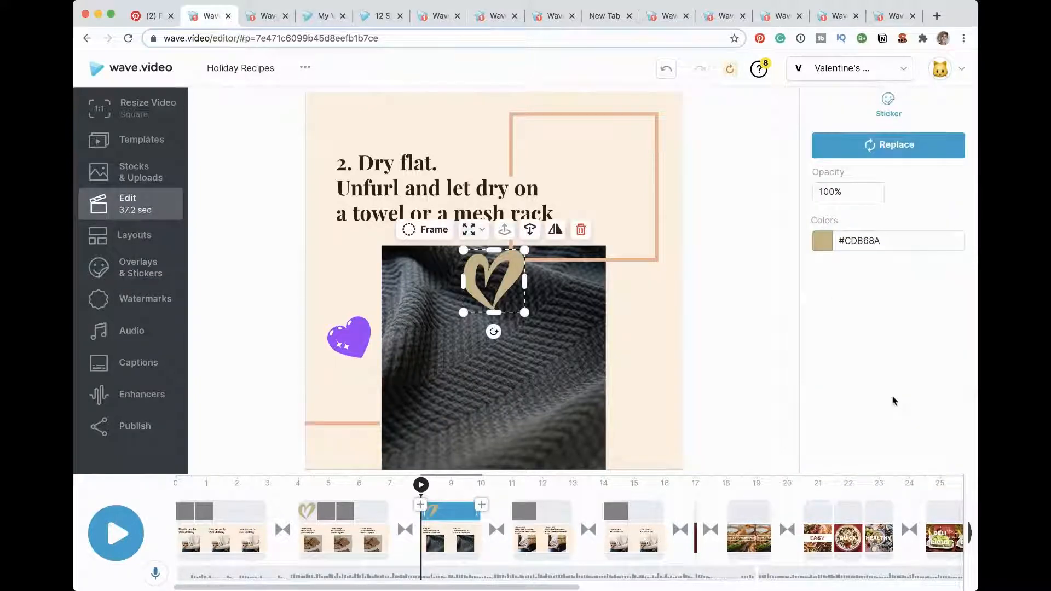
pyautogui.click(823, 240)
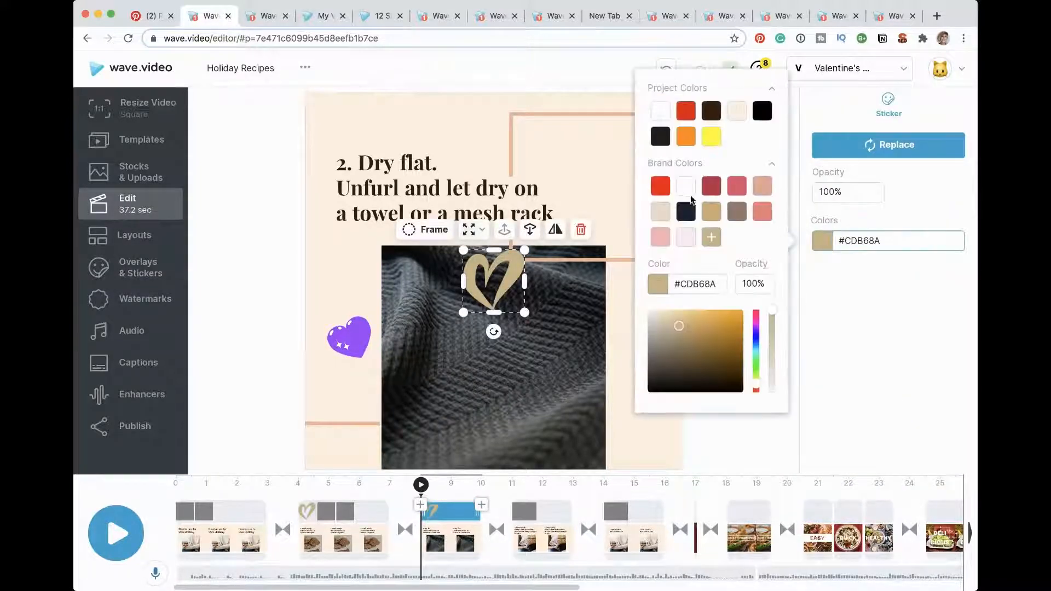
pyautogui.click(685, 238)
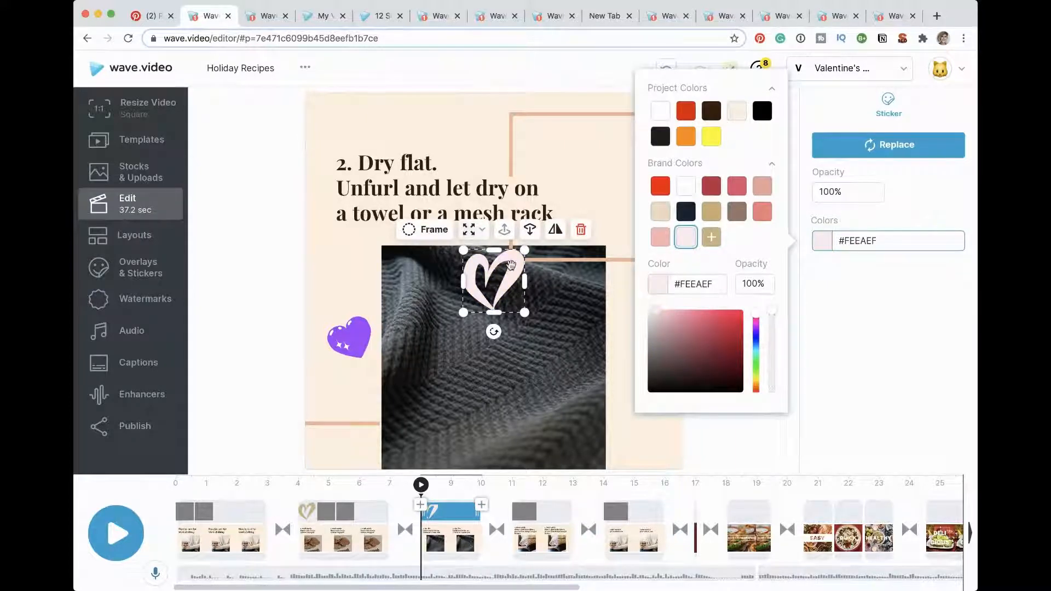
pyautogui.click(509, 268)
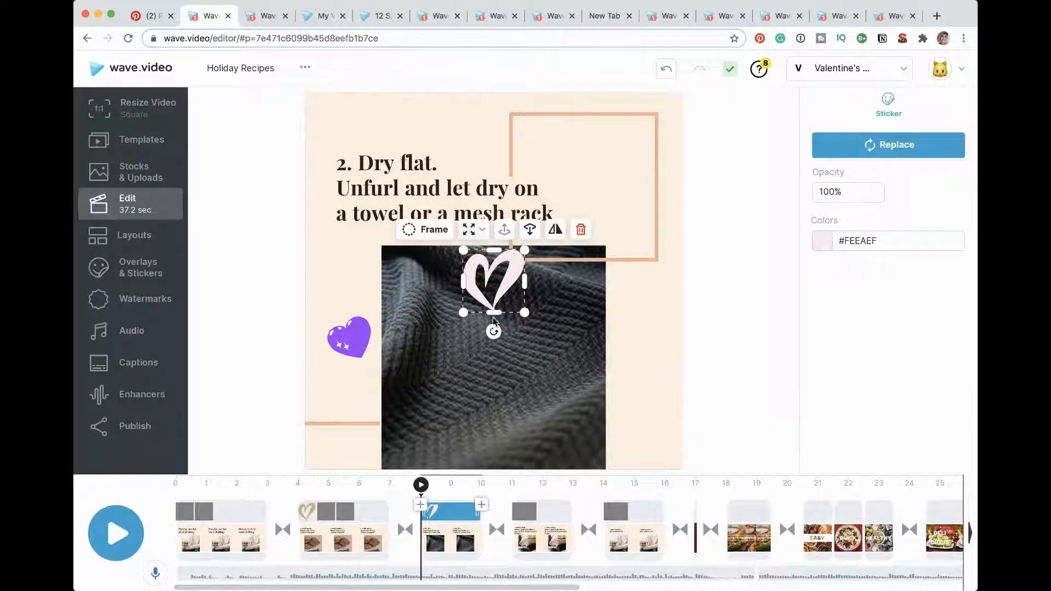
# Step: Stretch the pale pink heart taller and place it tilted over the right edge of the dark knit photo
pyautogui.moveTo(494, 312); pyautogui.dragTo(495, 372)
pyautogui.moveTo(524, 311); pyautogui.dragTo(612, 296)
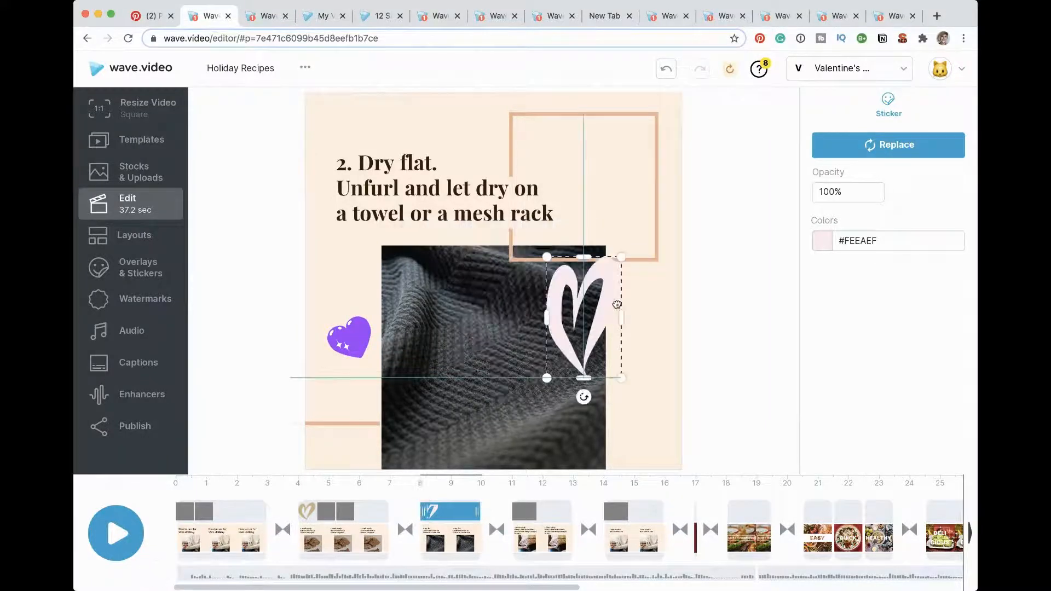
pyautogui.moveTo(584, 392); pyautogui.dragTo(550, 390)
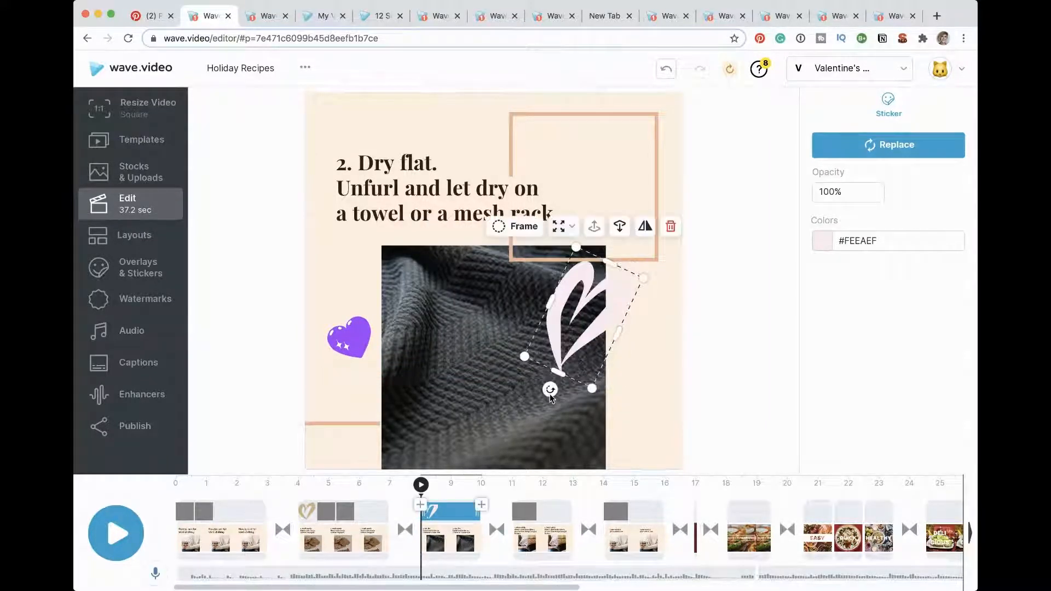
pyautogui.click(150, 278)
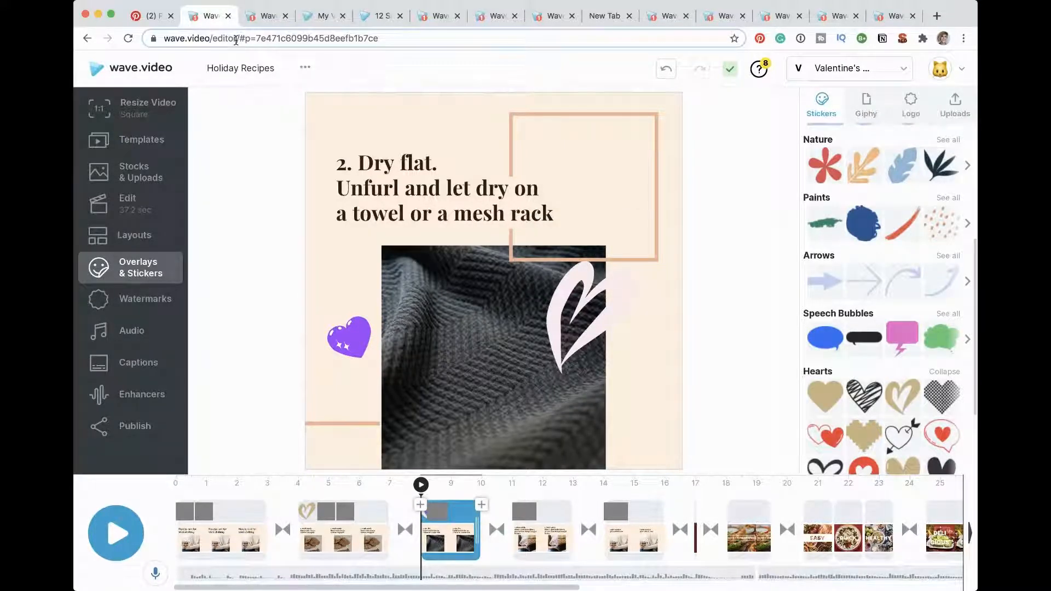
# Step: Switch to the My Videos page and show the starting options for a new video, including uploading one
pyautogui.click(322, 21)
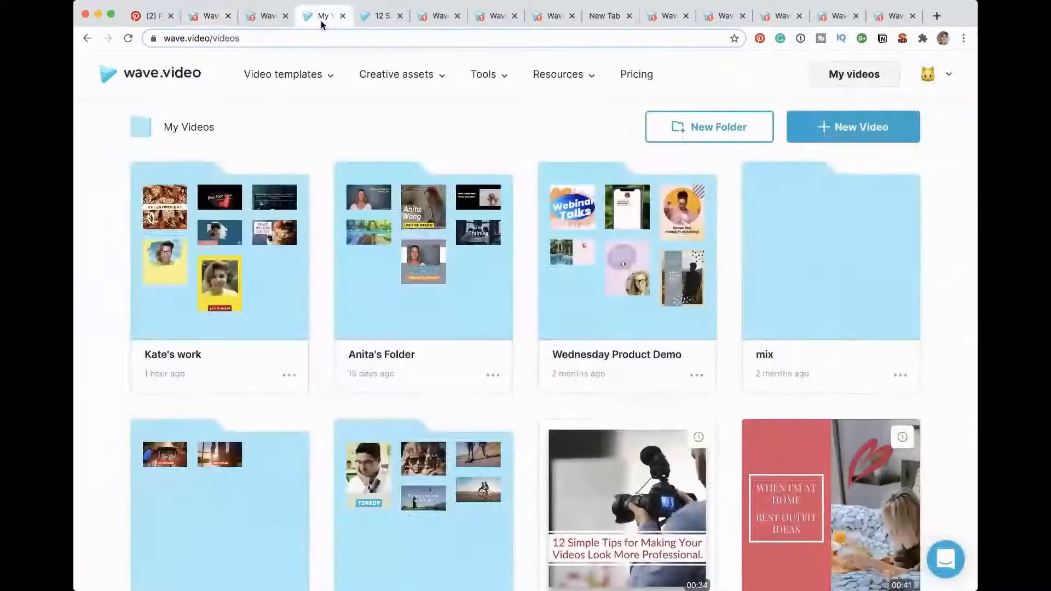
pyautogui.moveTo(282, 74)
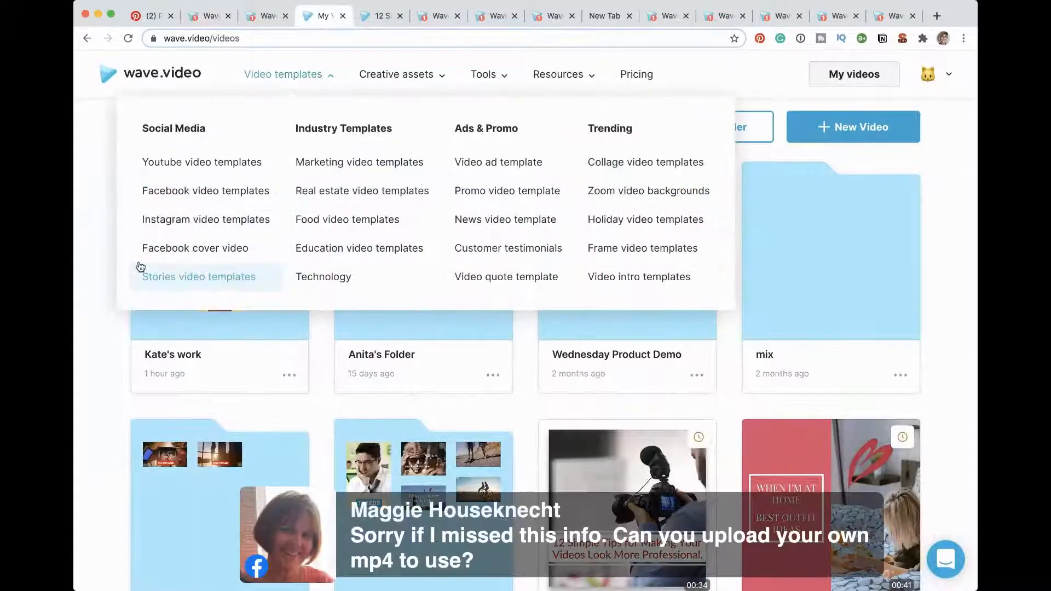
pyautogui.click(849, 124)
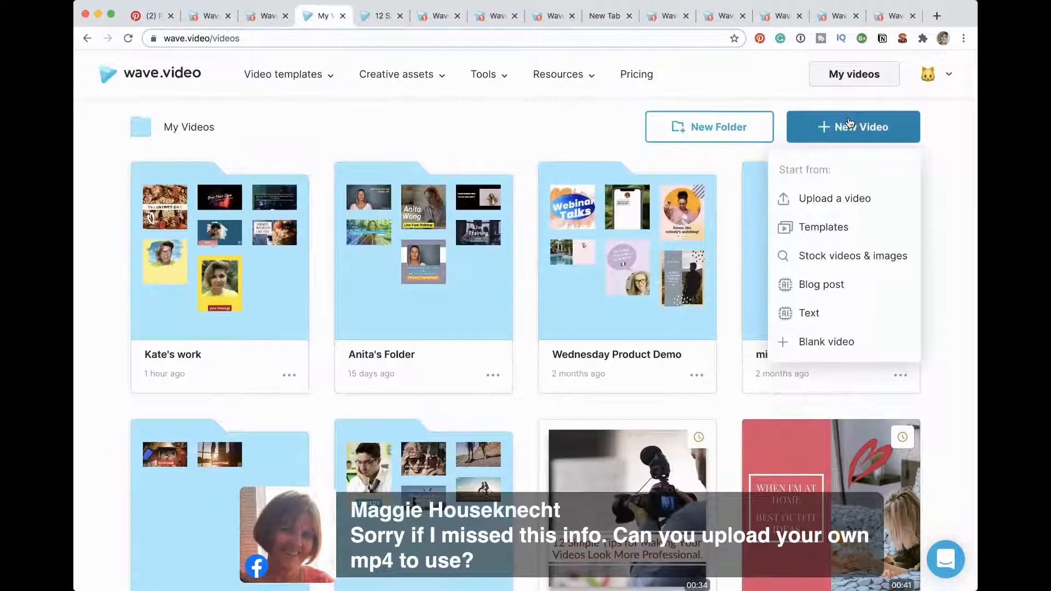
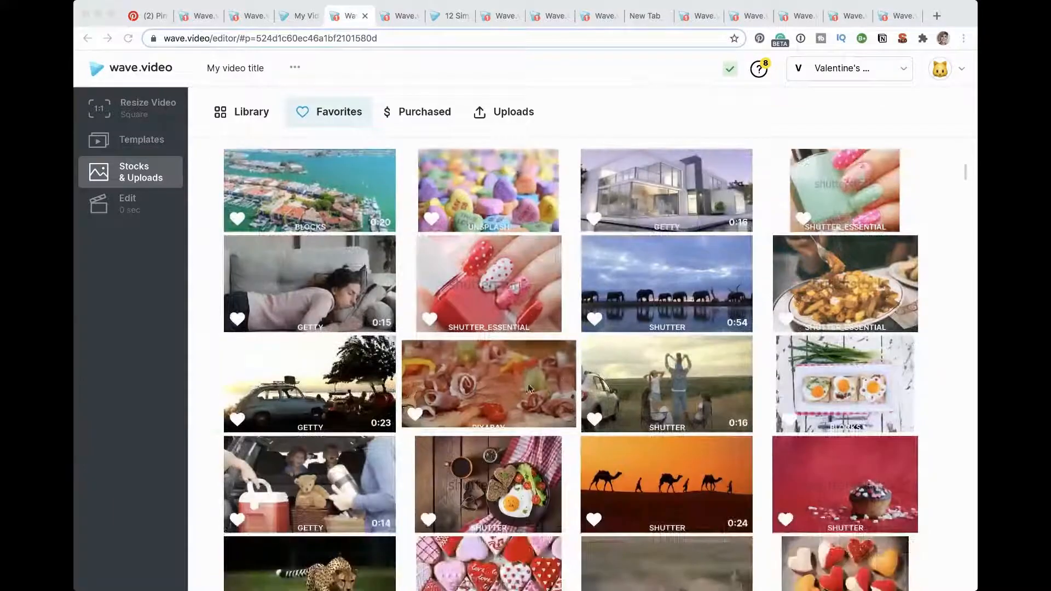
# Step: Add the Favorites photo of polka-dot nails holding a red nail polish bottle to the video
pyautogui.scroll(2, 511, 300)
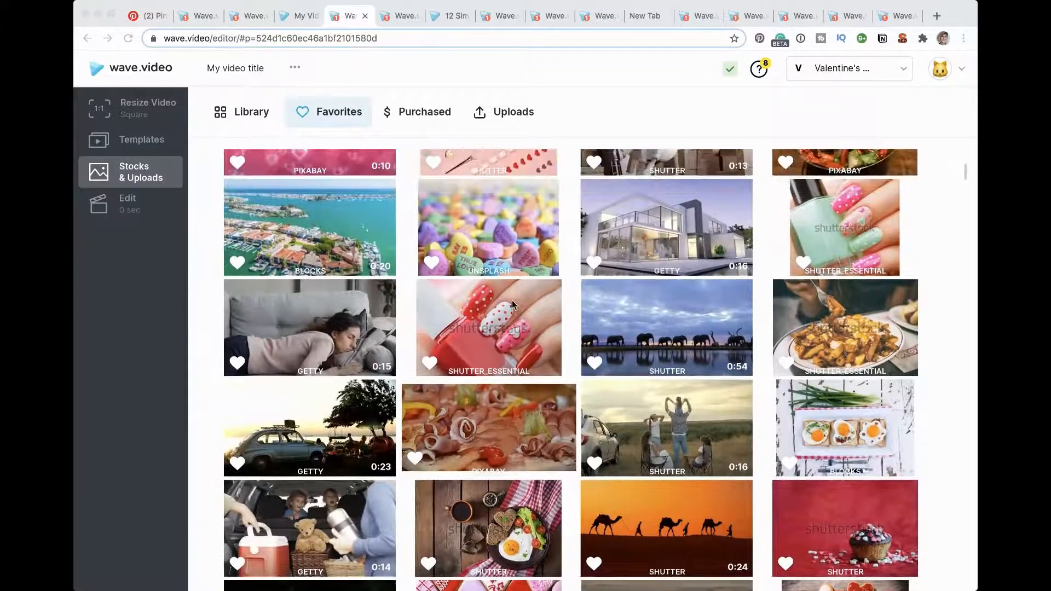
pyautogui.click(540, 357)
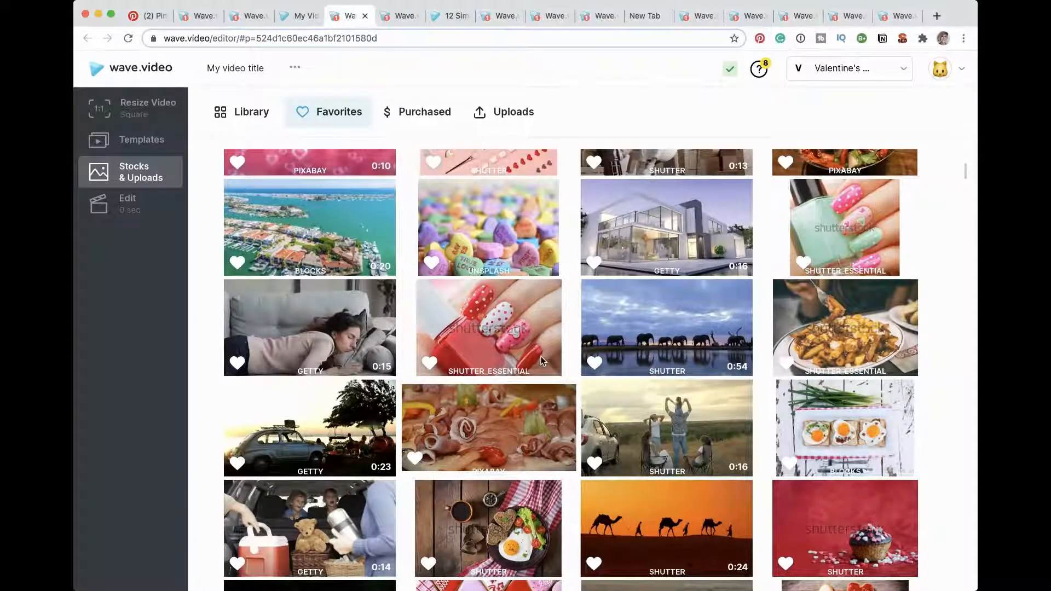
pyautogui.click(497, 330)
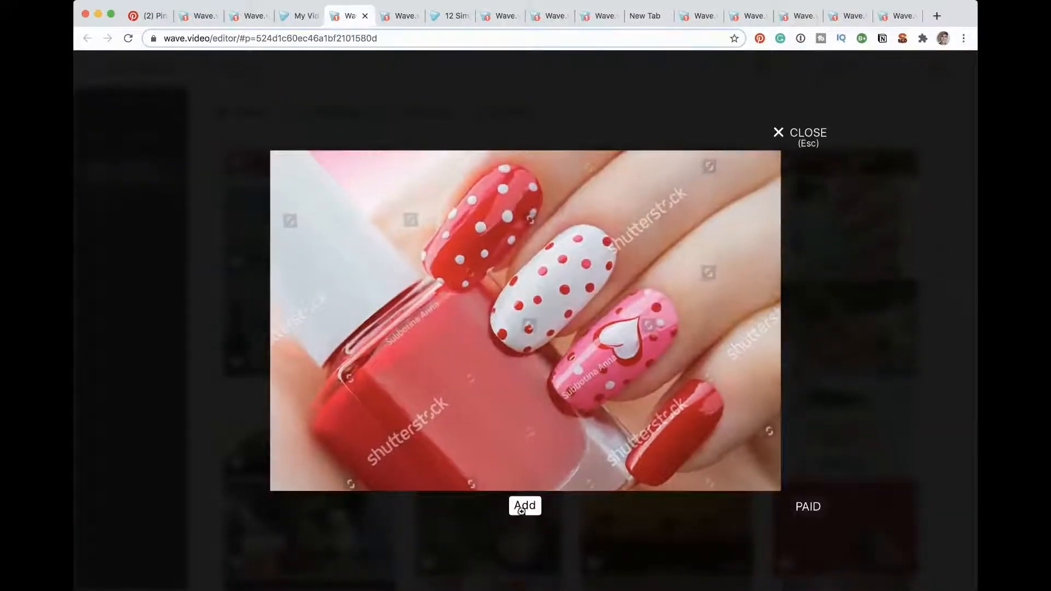
pyautogui.click(523, 505)
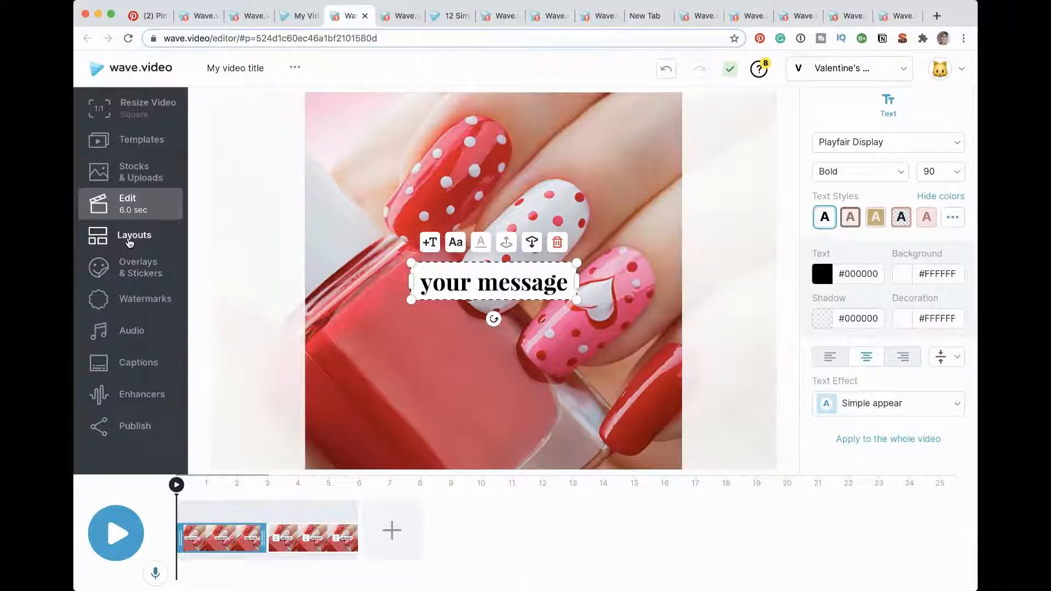
# Step: Apply the Shapes layout that frames the photo as a square with a wider band beneath it
pyautogui.click(126, 245)
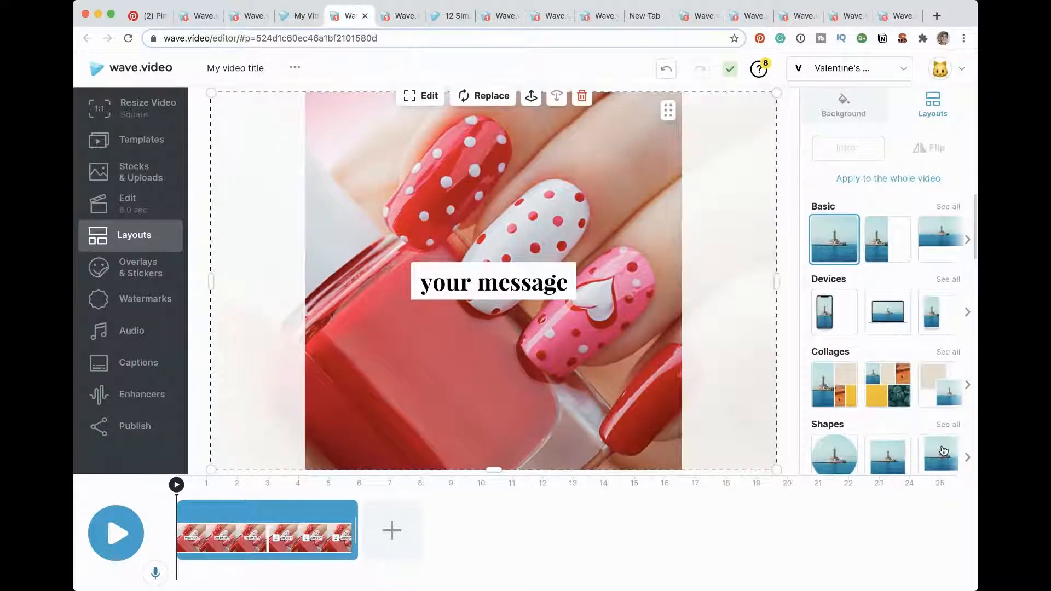
pyautogui.scroll(-3, 942, 450)
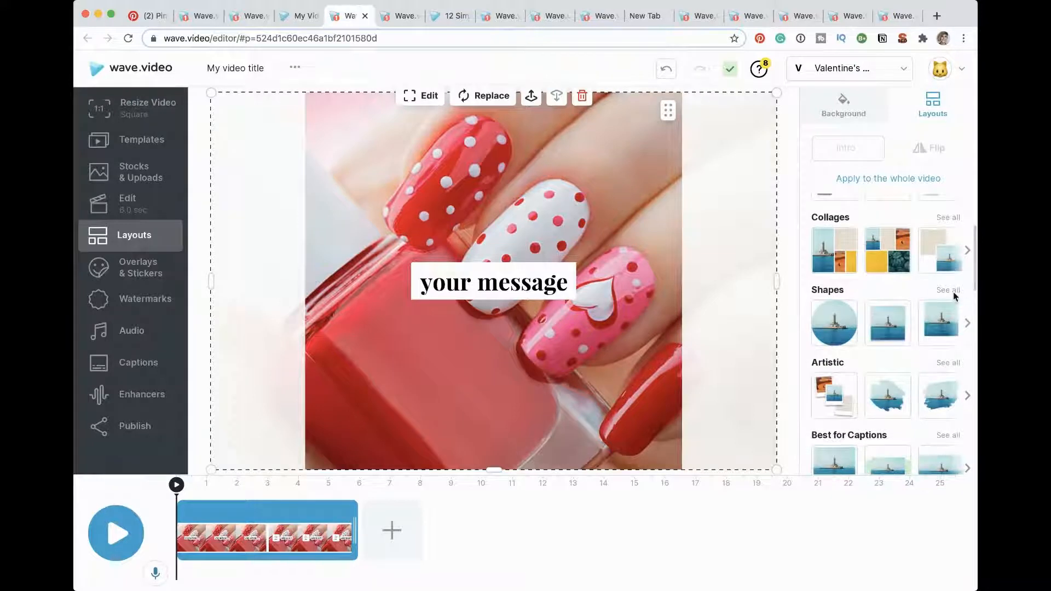
pyautogui.click(953, 291)
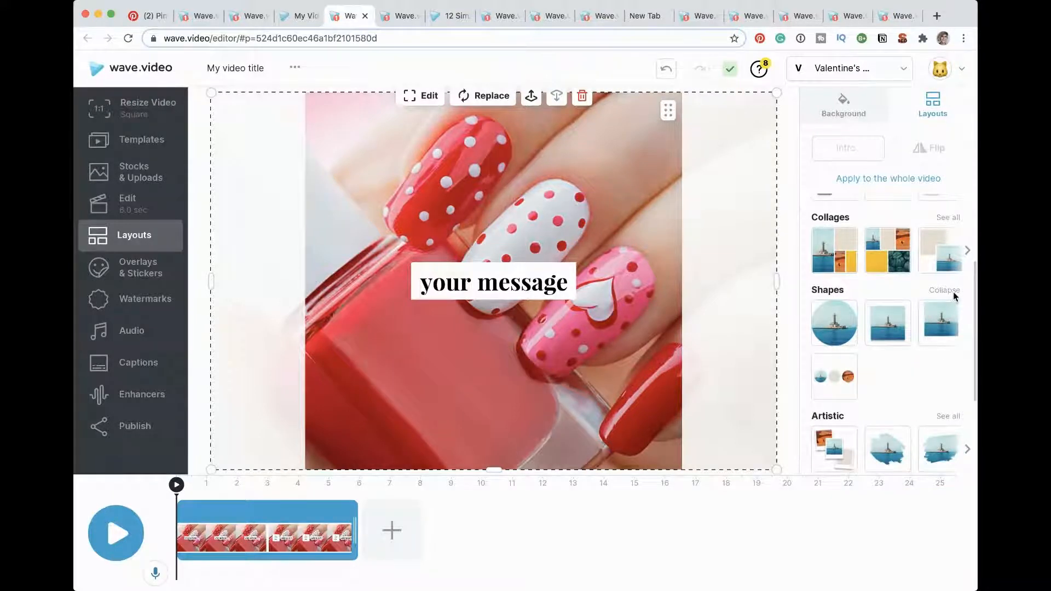
pyautogui.click(929, 328)
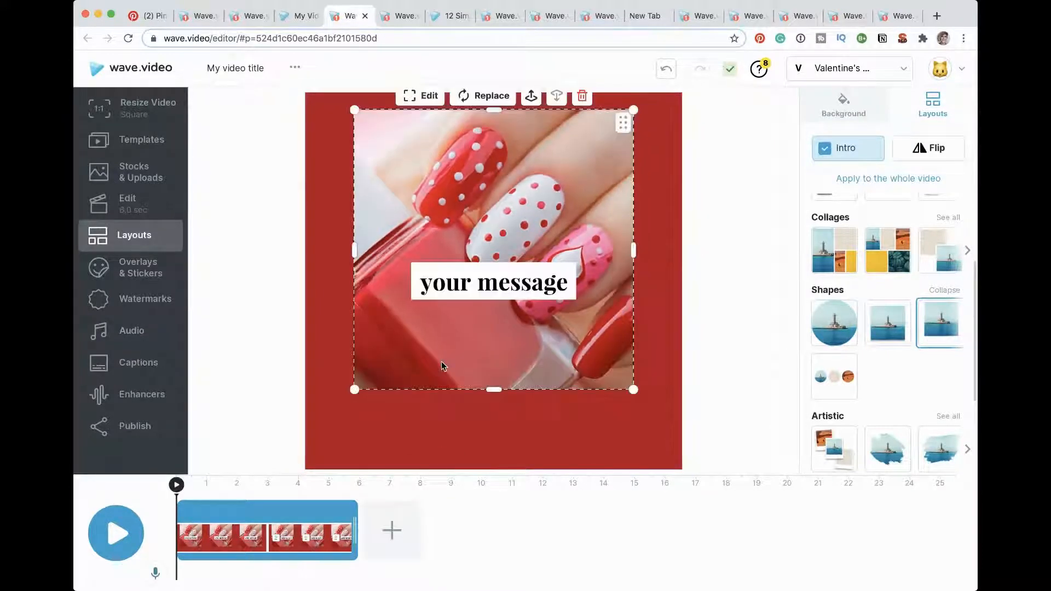
# Step: Move the "your message" text below the nail photo and replace its wording with "Happy Valentines day"
pyautogui.click(468, 289)
pyautogui.moveTo(481, 300); pyautogui.dragTo(483, 403)
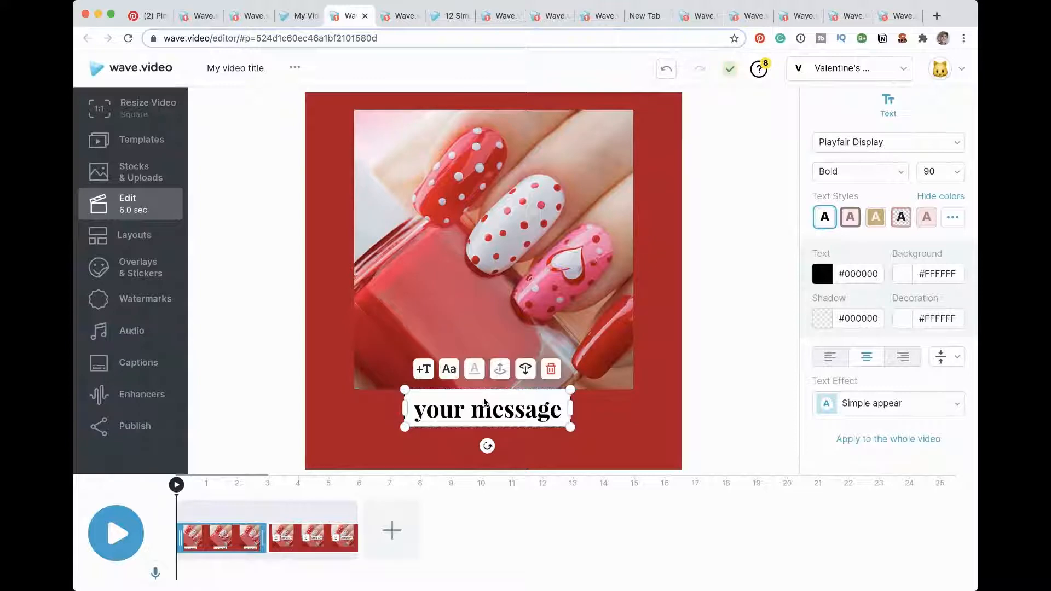
pyautogui.doubleClick(484, 403)
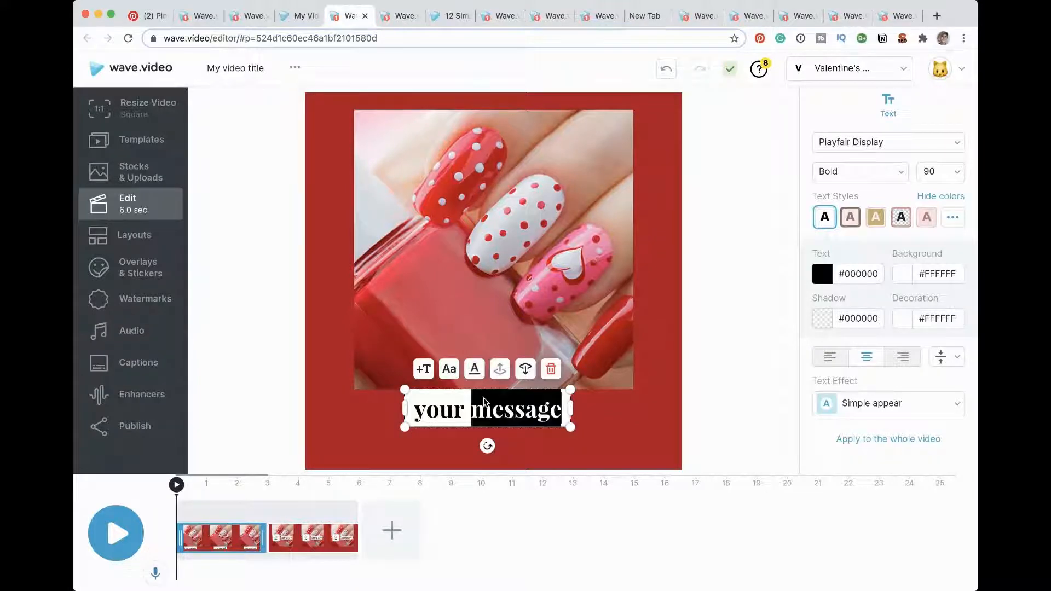
pyautogui.hotkey('ctrl', 'a')
pyautogui.press('BackSpace')
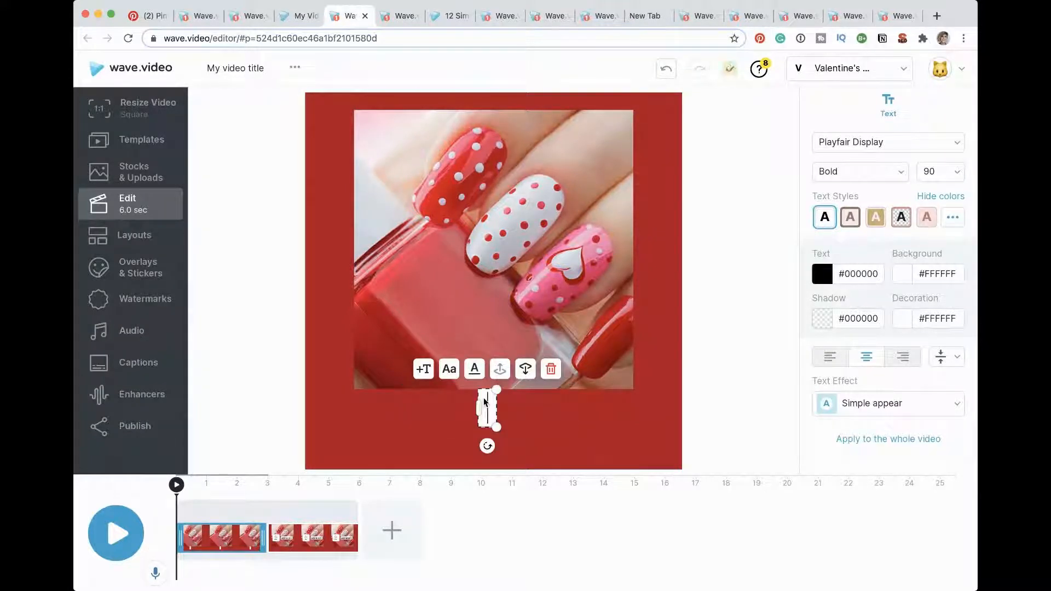
pyautogui.write('H')
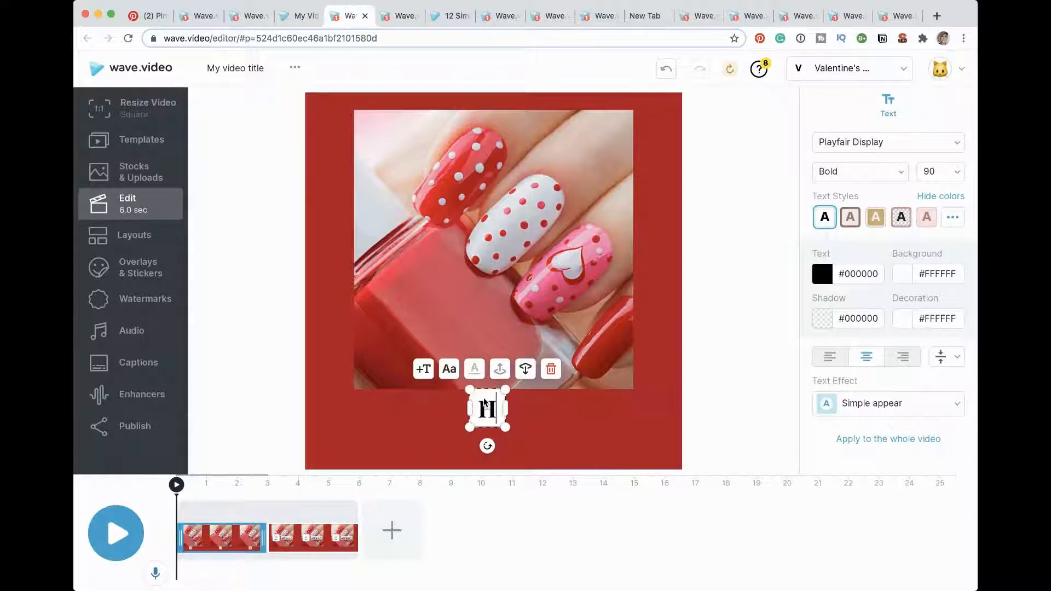
pyautogui.write('appy Valen')
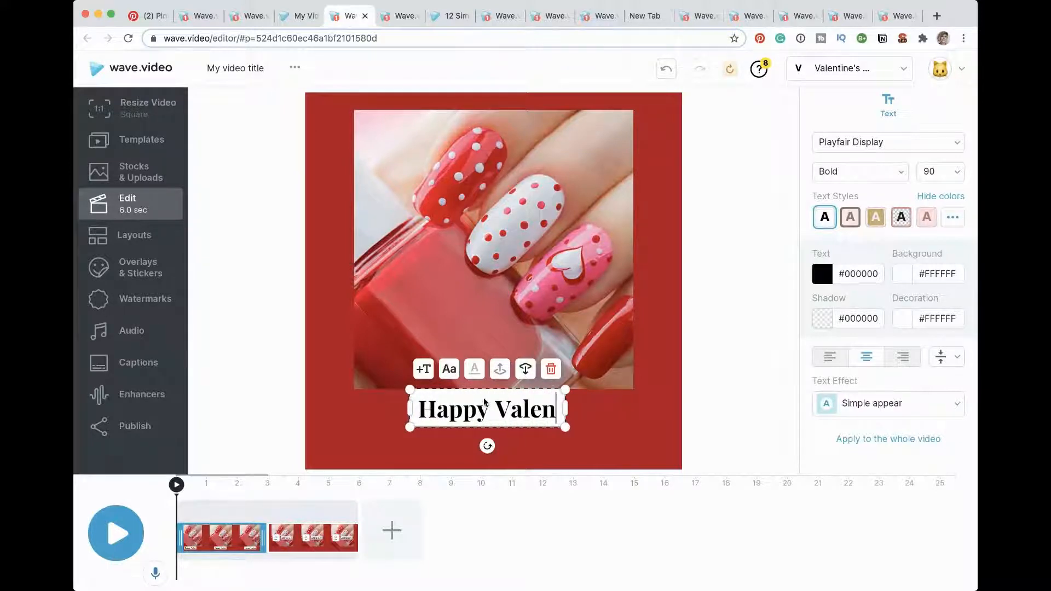
pyautogui.write('tines day')
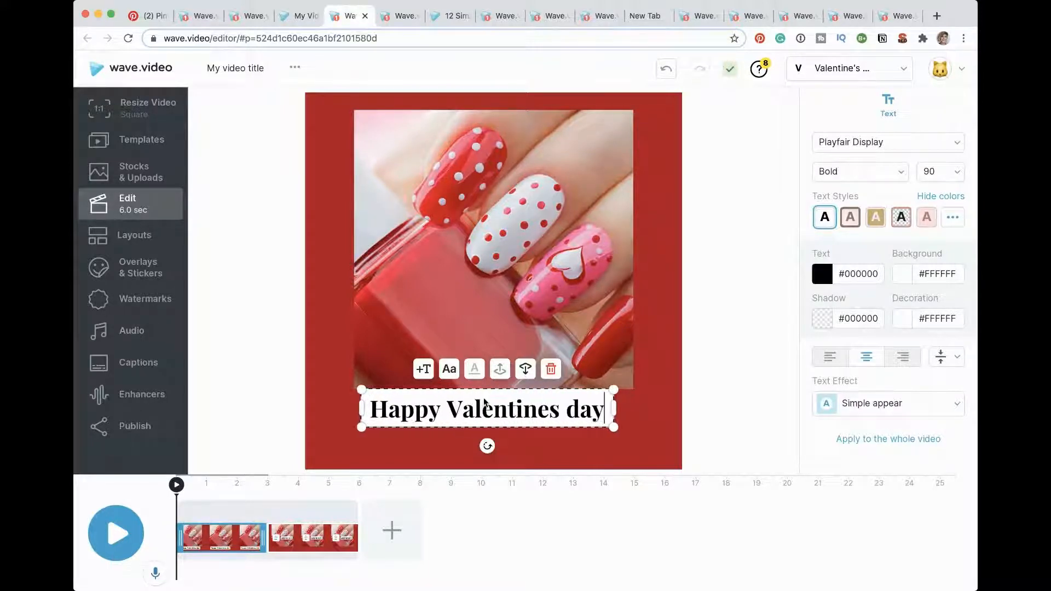
# Step: Give the title the default white-on-red text style and set the scene background to the white brand color #FFFEFE
pyautogui.click(953, 218)
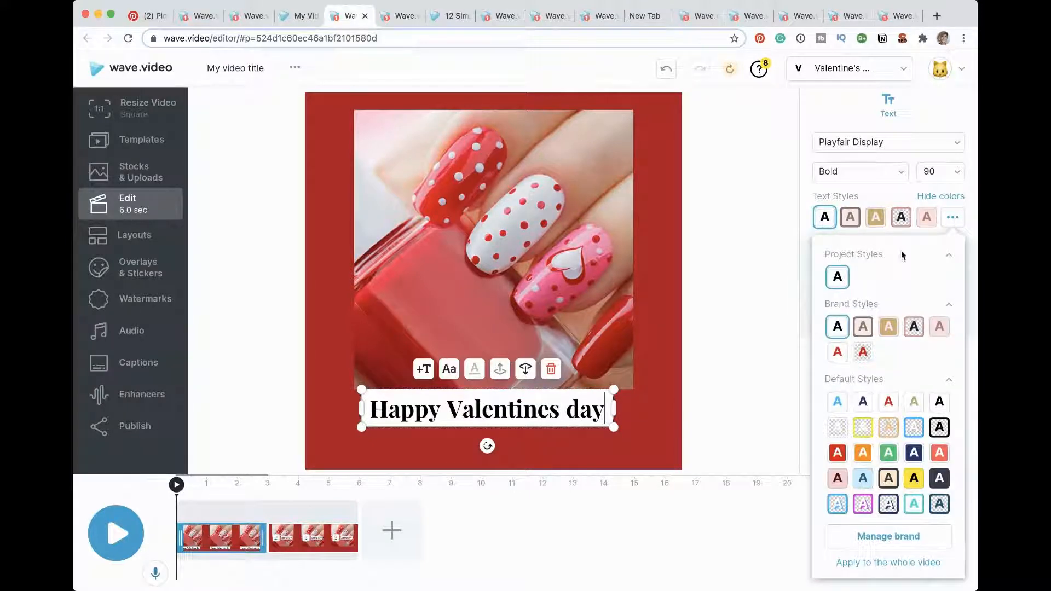
pyautogui.click(840, 353)
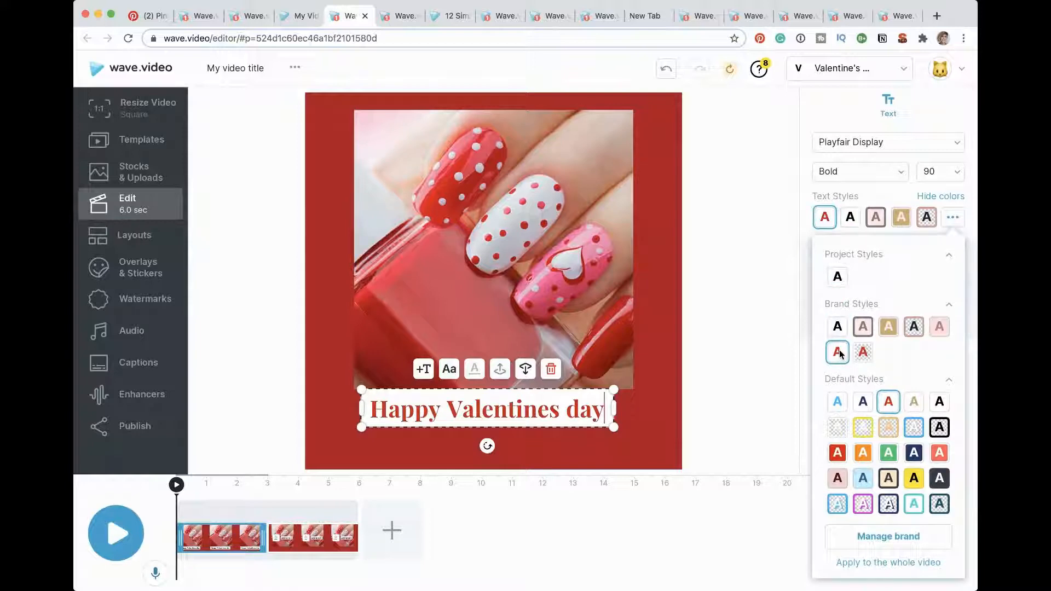
pyautogui.click(842, 453)
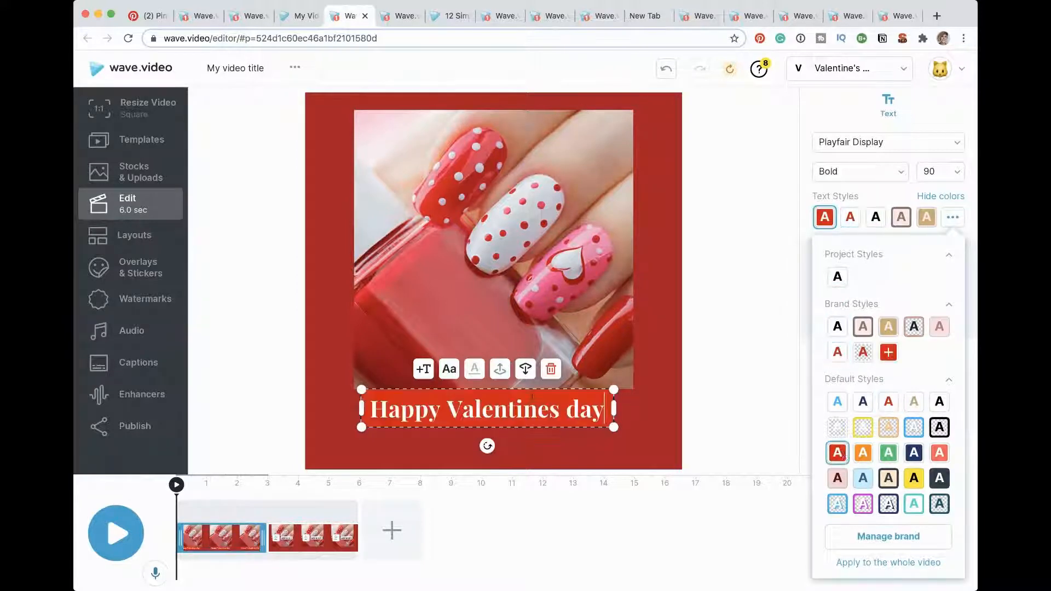
pyautogui.click(626, 446)
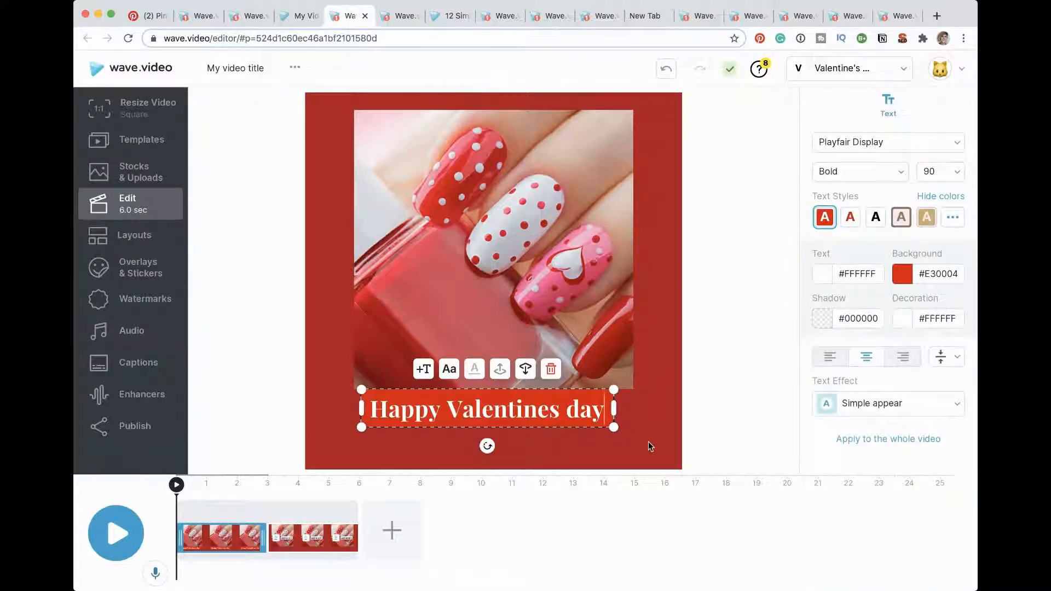
pyautogui.click(651, 446)
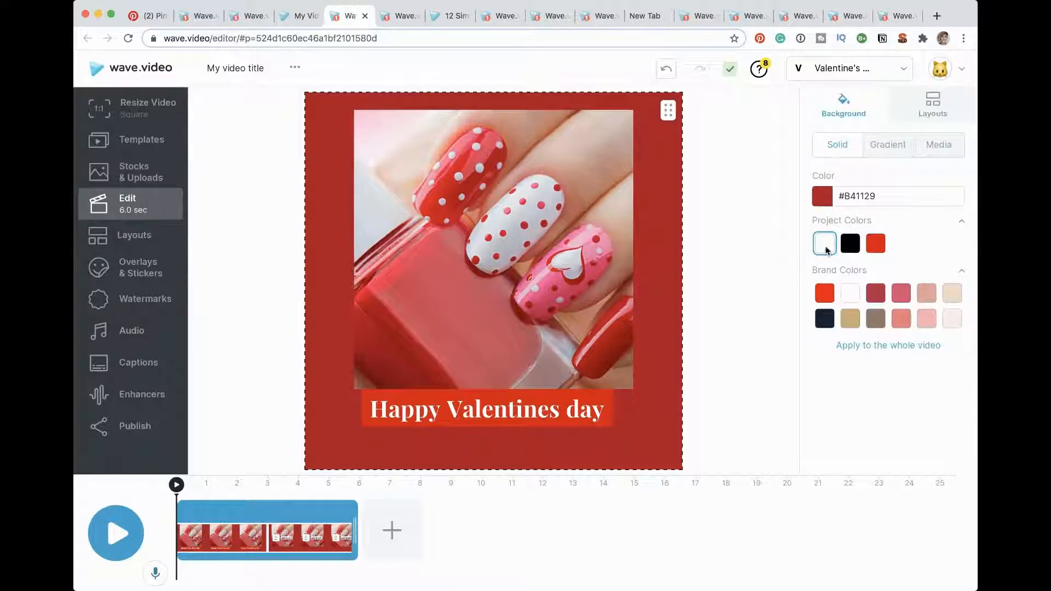
pyautogui.click(850, 293)
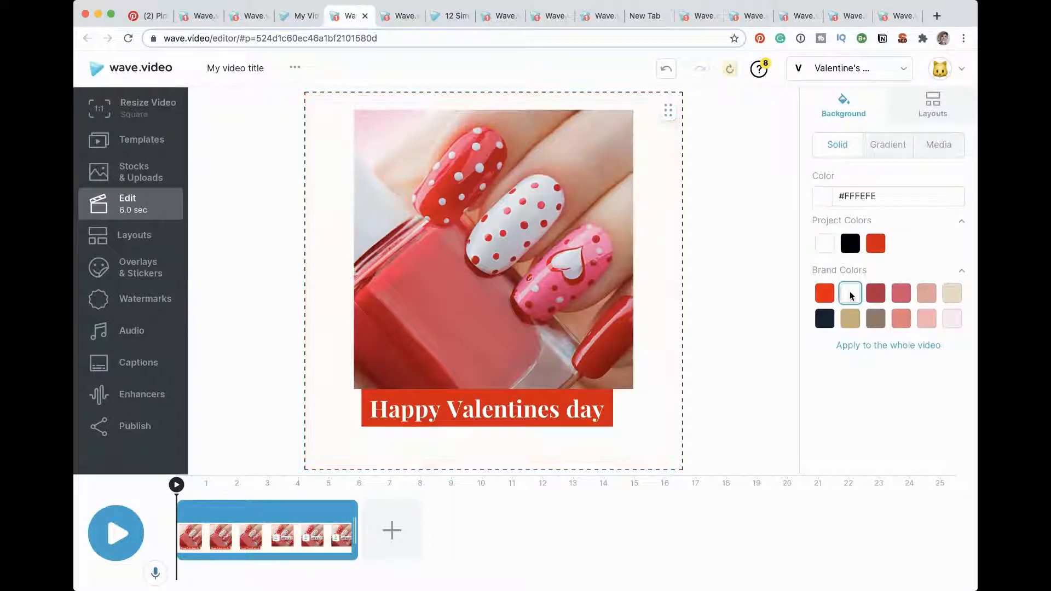
# Step: Apply the Circle text effect to the "Happy Valentines day" title
pyautogui.click(527, 411)
pyautogui.click(868, 403)
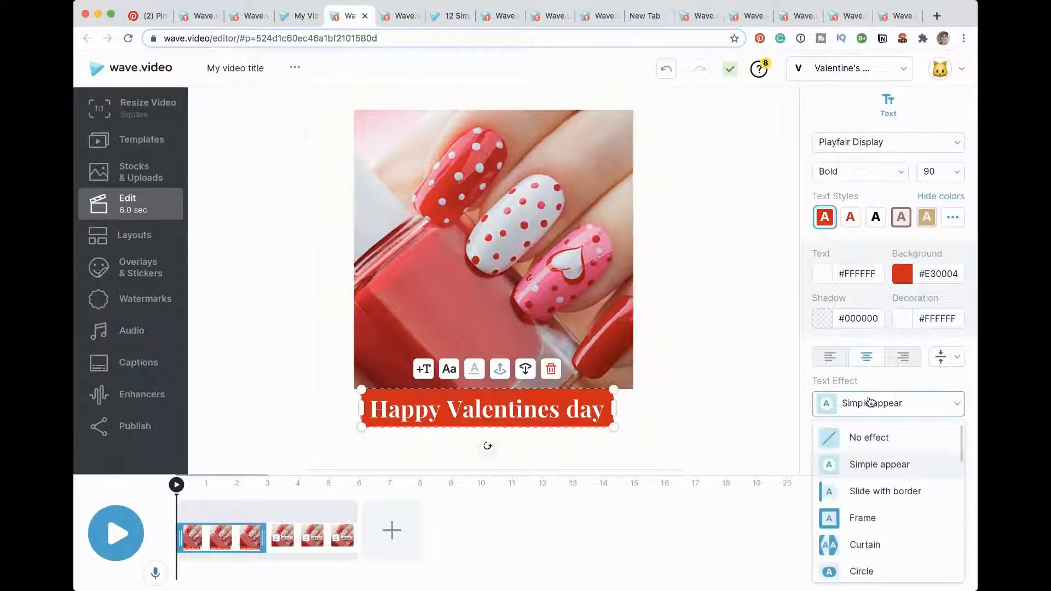
pyautogui.scroll(-2, 866, 466)
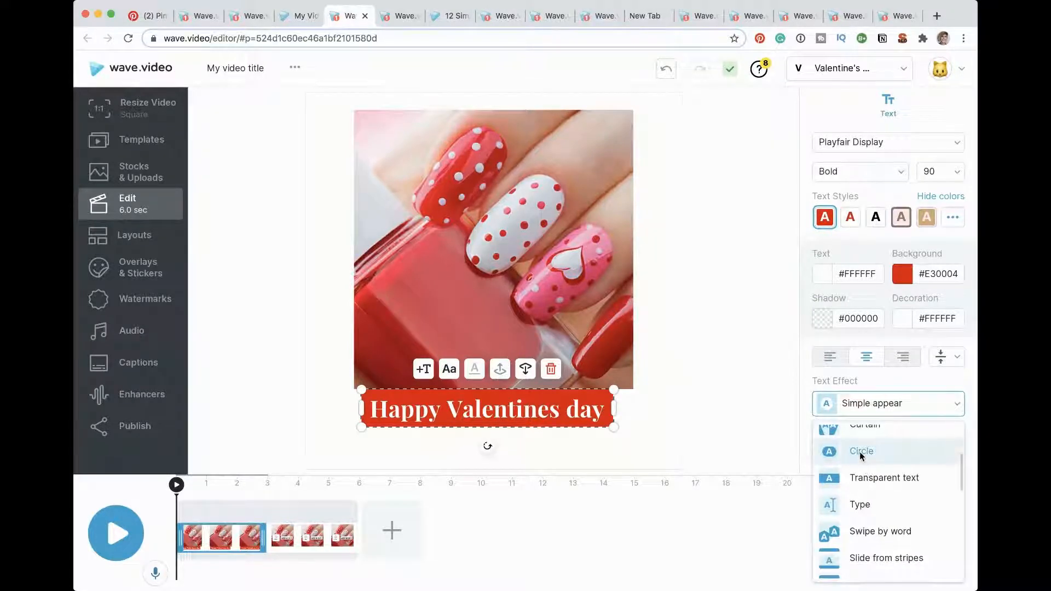
pyautogui.click(860, 453)
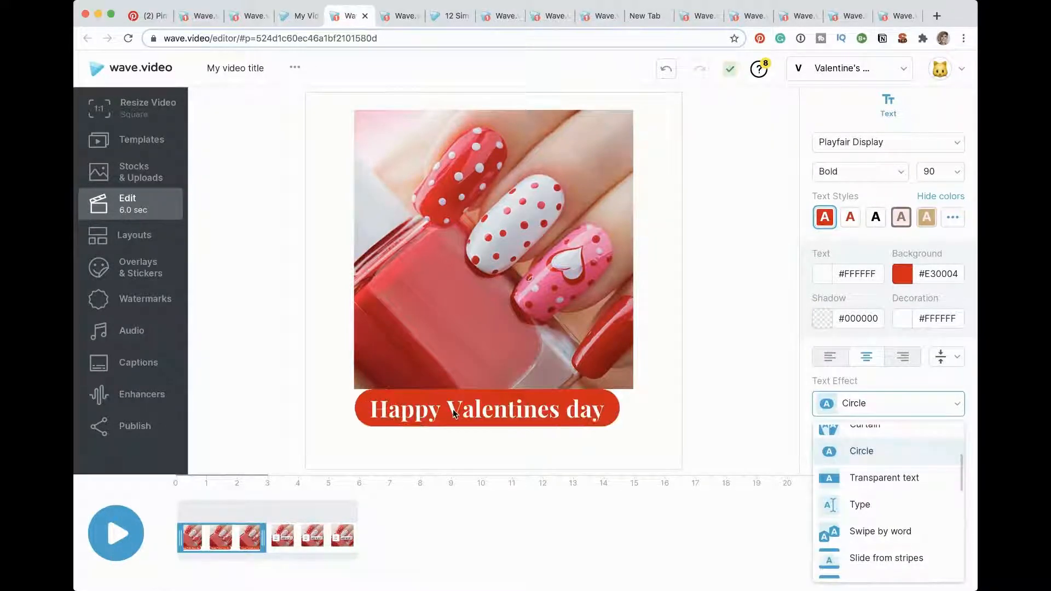
pyautogui.click(387, 402)
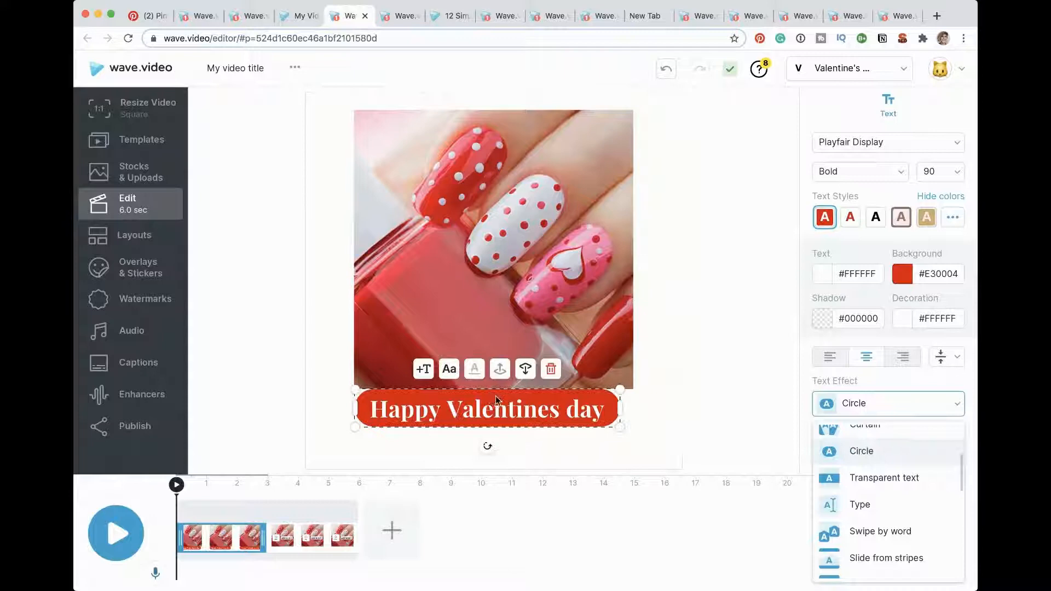
# Step: Add a subtitle under the title in the red-on-white text style reading "20% off All nail polish and Glue-on nails!"
pyautogui.click(429, 370)
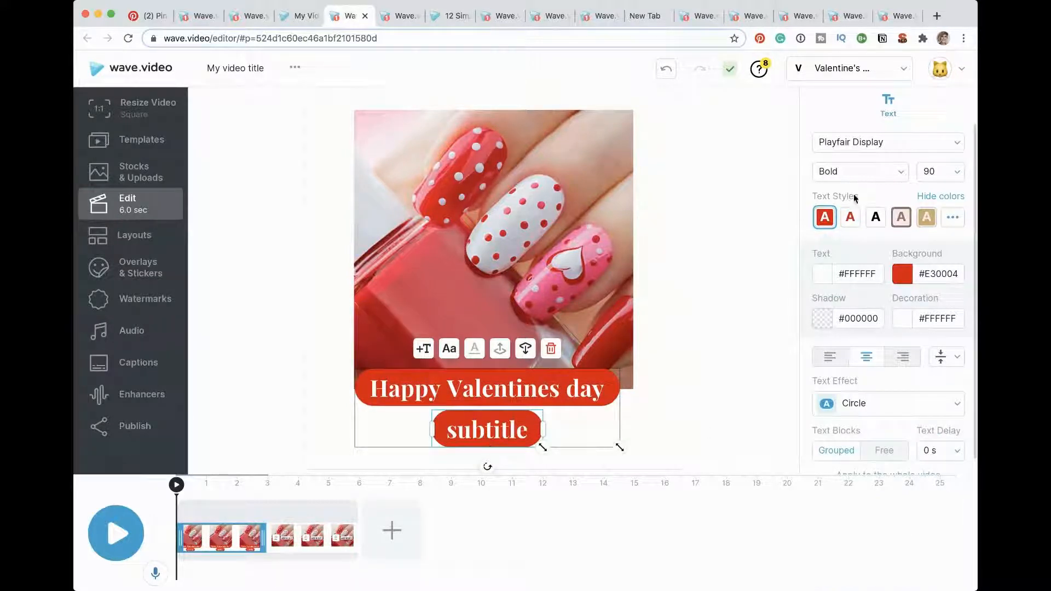
pyautogui.click(850, 216)
pyautogui.doubleClick(472, 444)
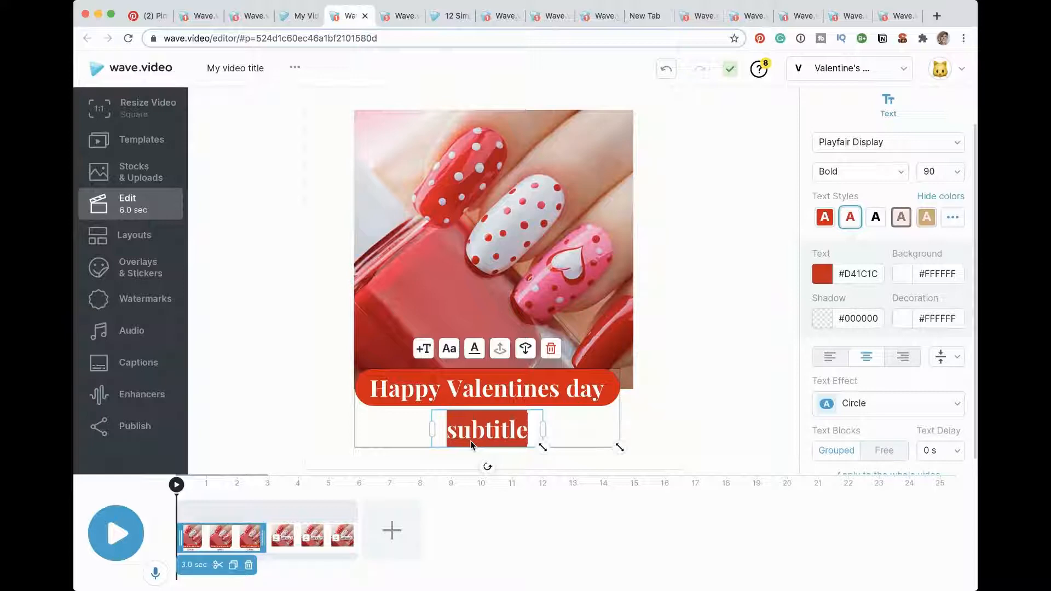
pyautogui.write('20')
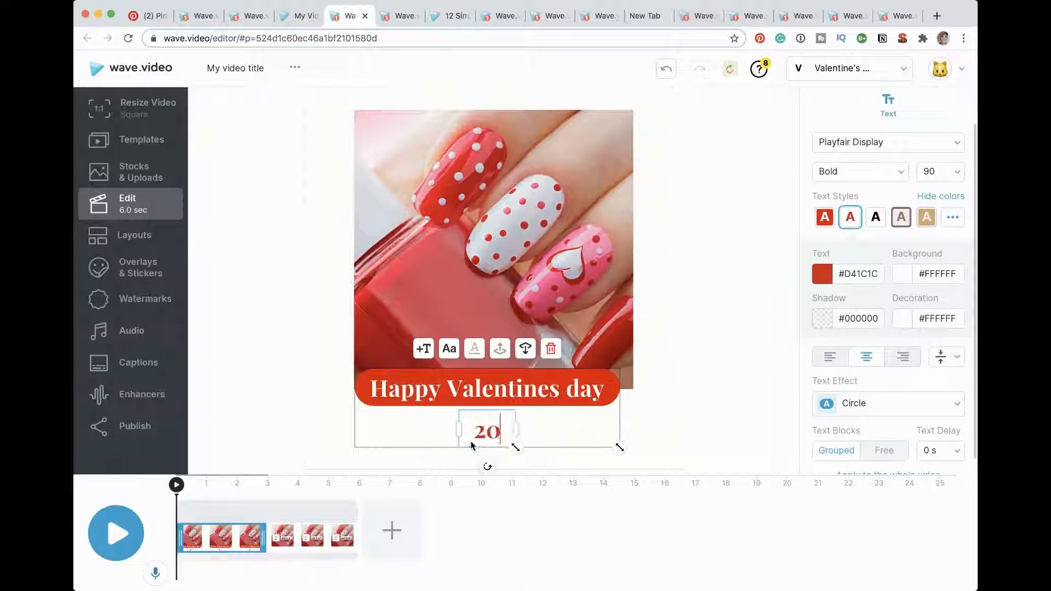
pyautogui.write('% off')
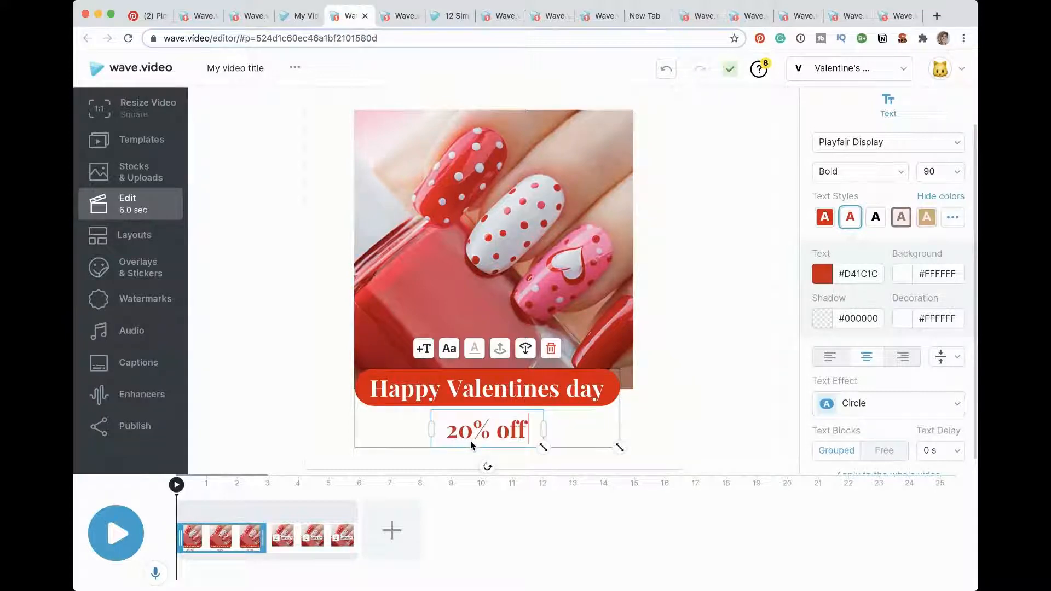
pyautogui.write(' All')
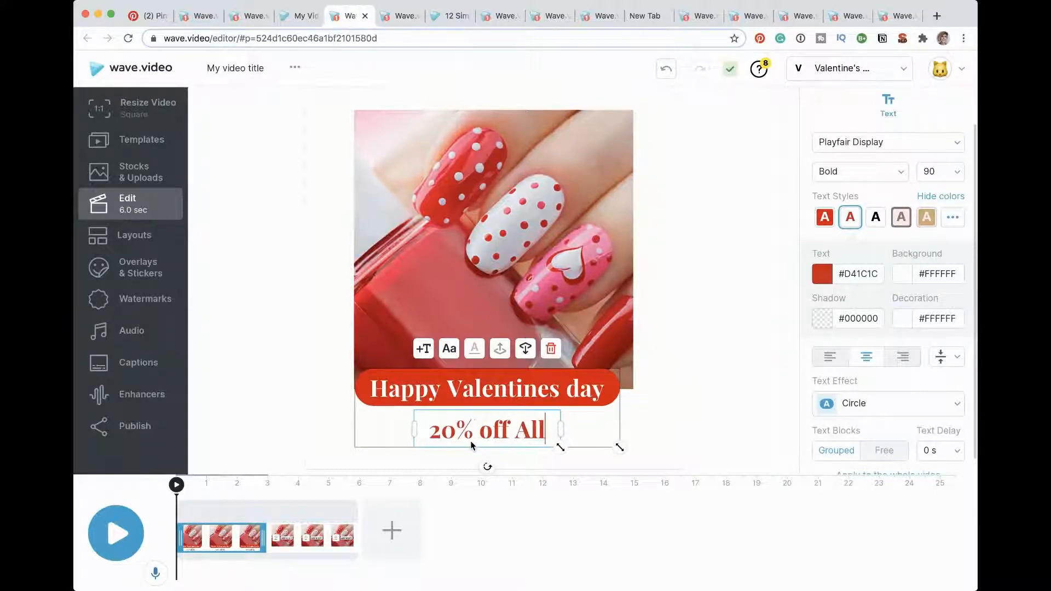
pyautogui.write(' nail polish ')
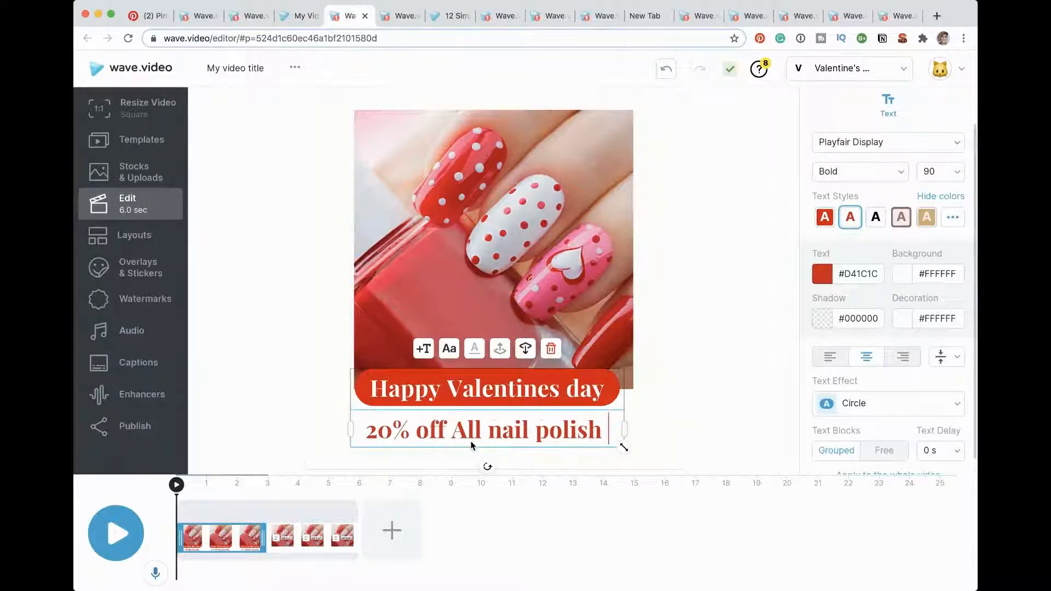
pyautogui.write('and ')
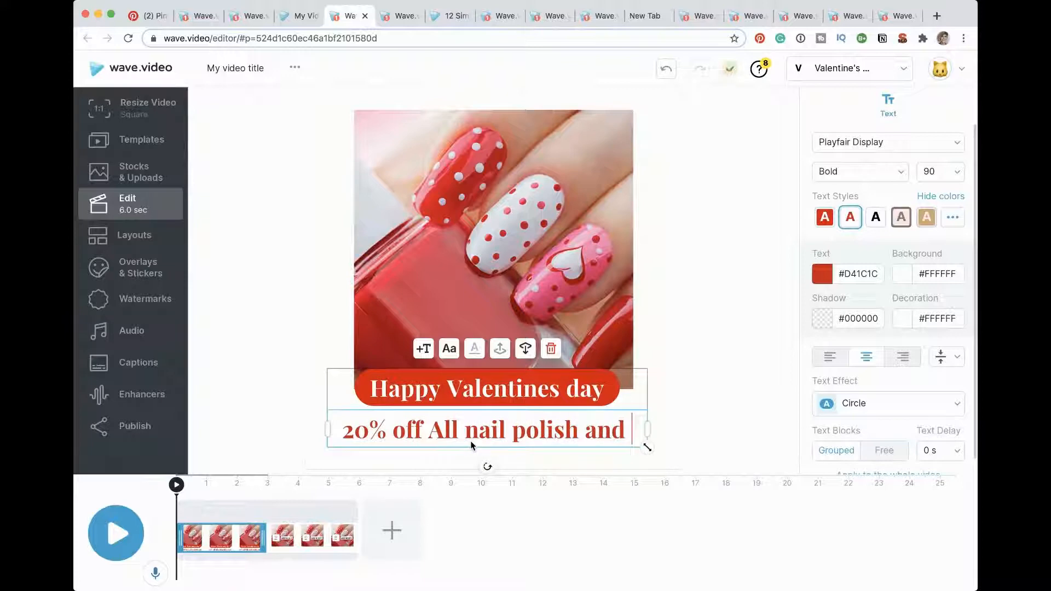
pyautogui.write('Glue')
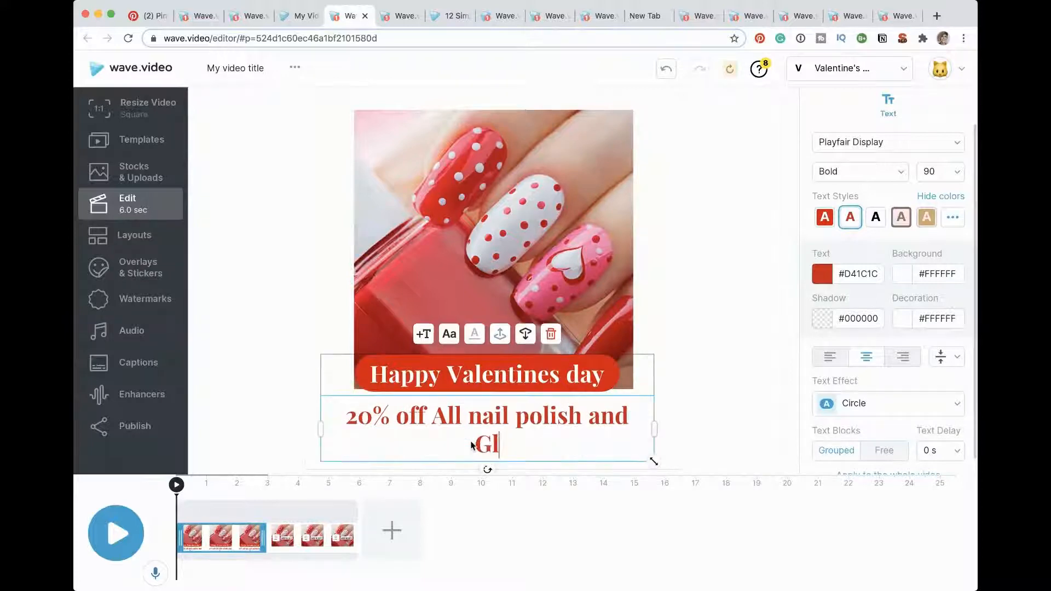
pyautogui.write('-')
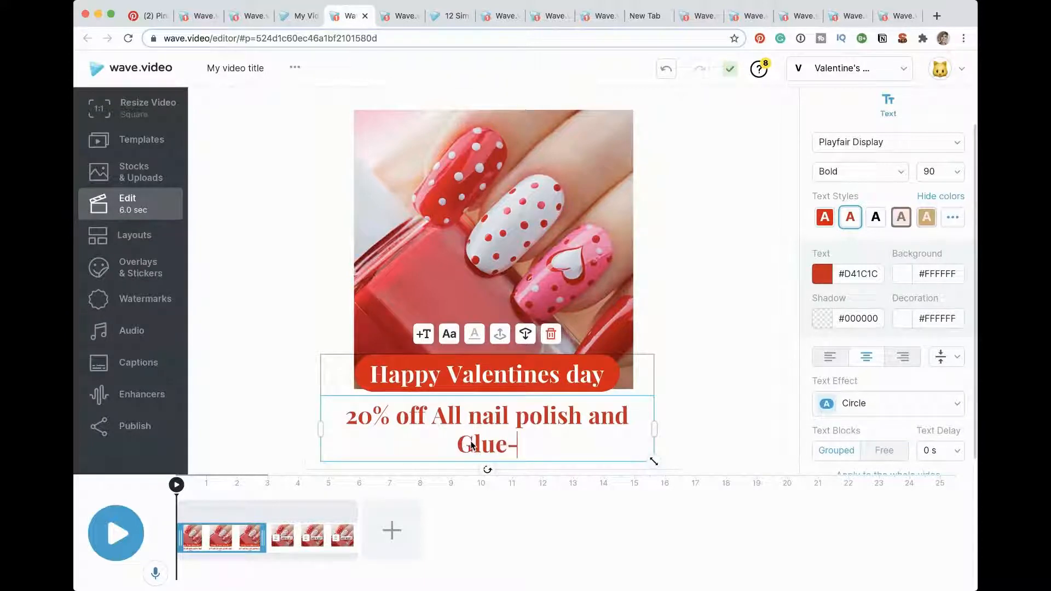
pyautogui.write('on nai')
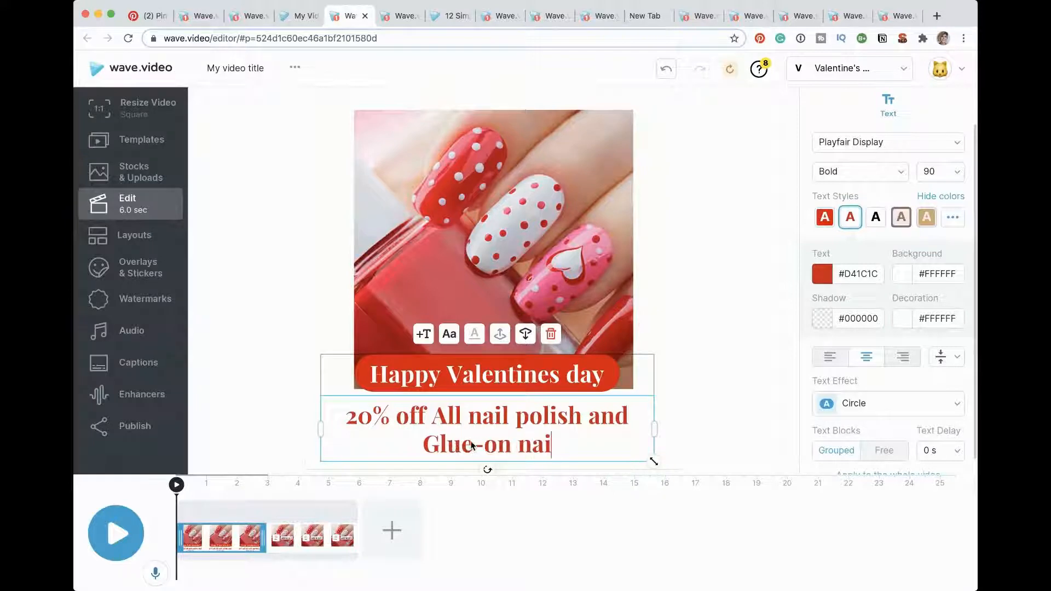
pyautogui.write('ls!')
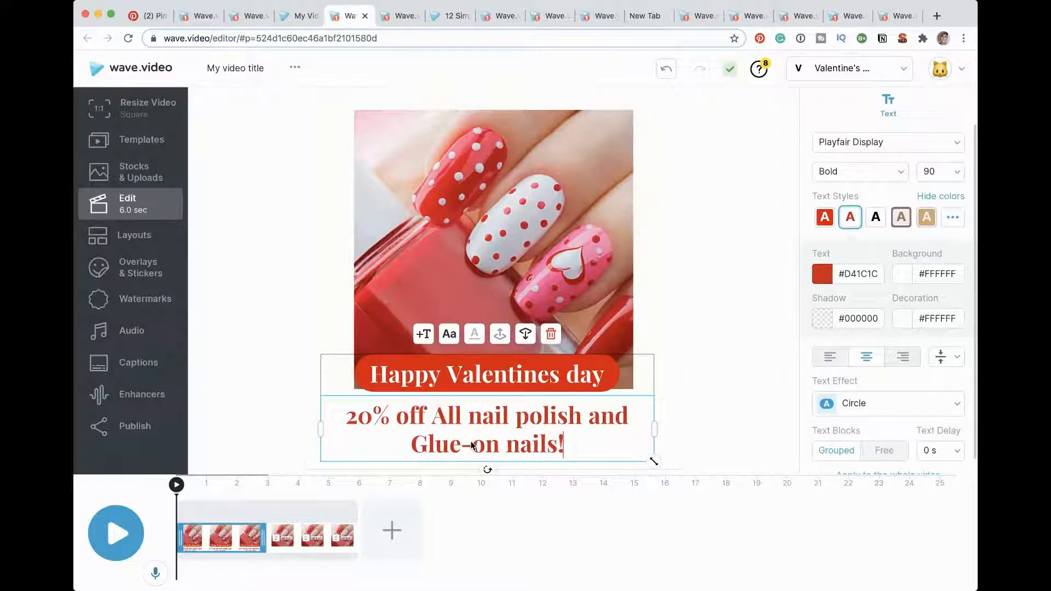
# Step: Extend the nail photo scene's duration to 12.5 seconds
pyautogui.click(686, 240)
pyautogui.click(461, 314)
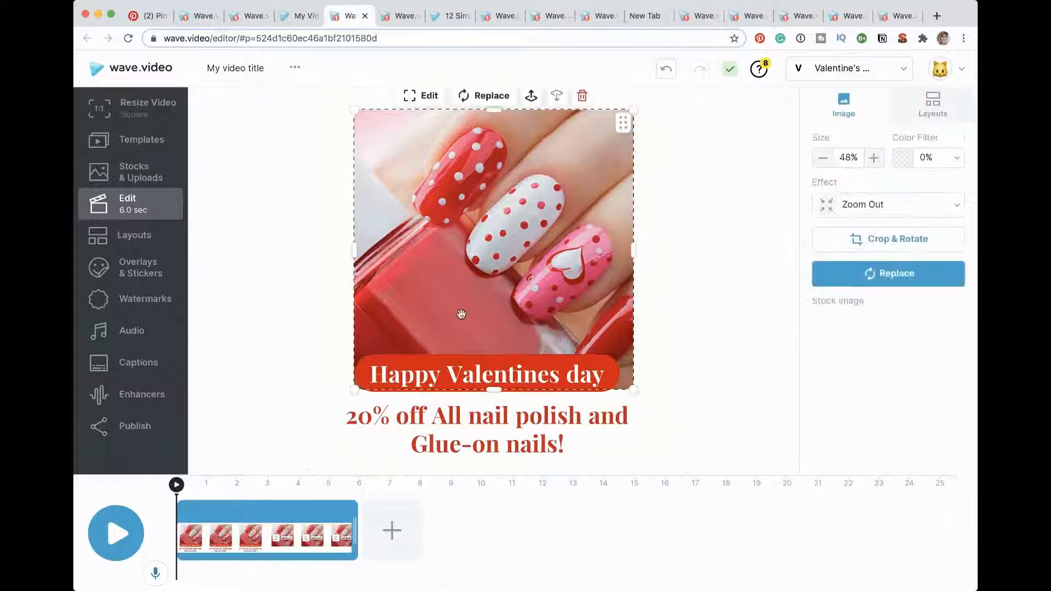
pyautogui.click(252, 537)
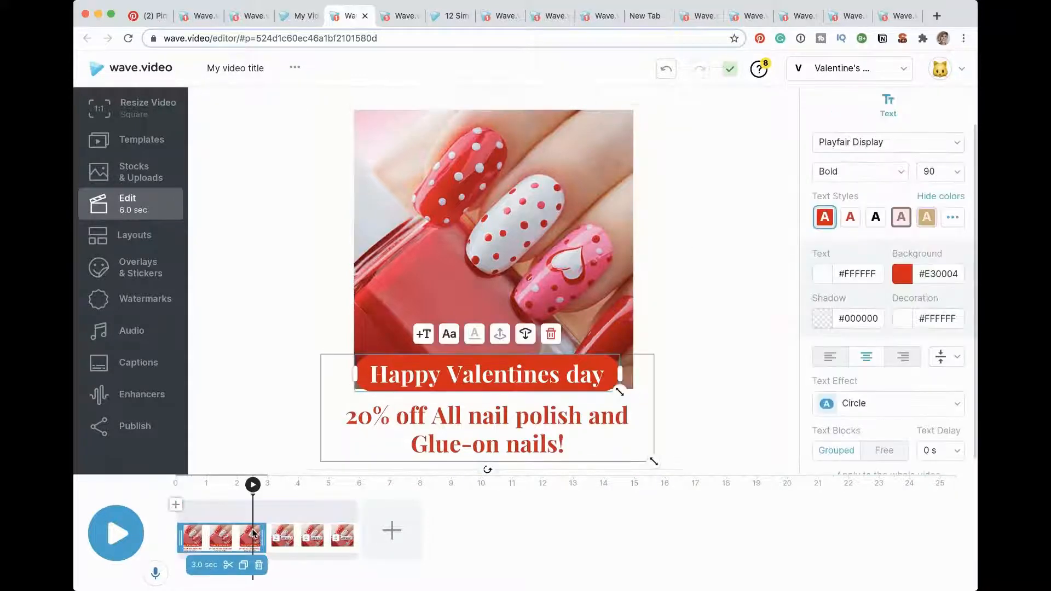
pyautogui.click(285, 509)
pyautogui.moveTo(354, 523); pyautogui.dragTo(561, 520)
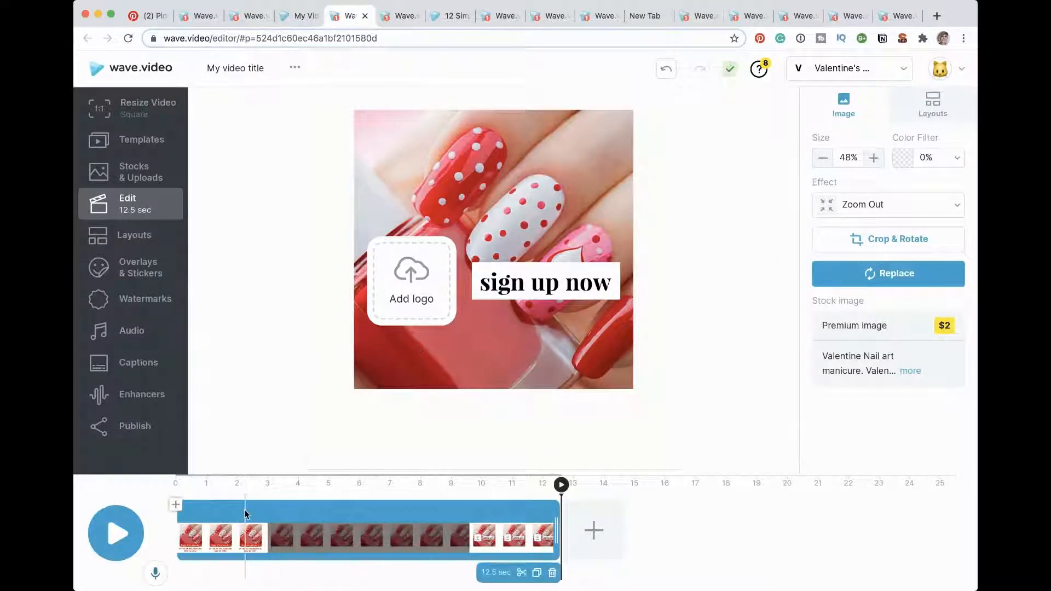
# Step: Shorten the "Happy Valentines day" text segment on the timeline so it ends at about 2 seconds
pyautogui.click(245, 523)
pyautogui.click(282, 537)
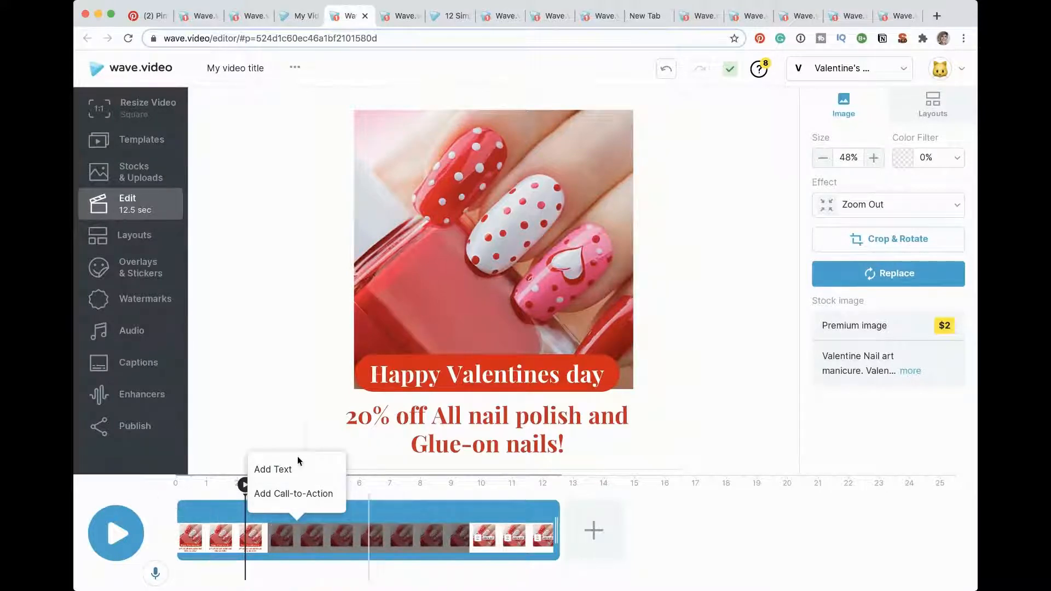
pyautogui.click(265, 543)
pyautogui.moveTo(265, 543); pyautogui.dragTo(235, 539)
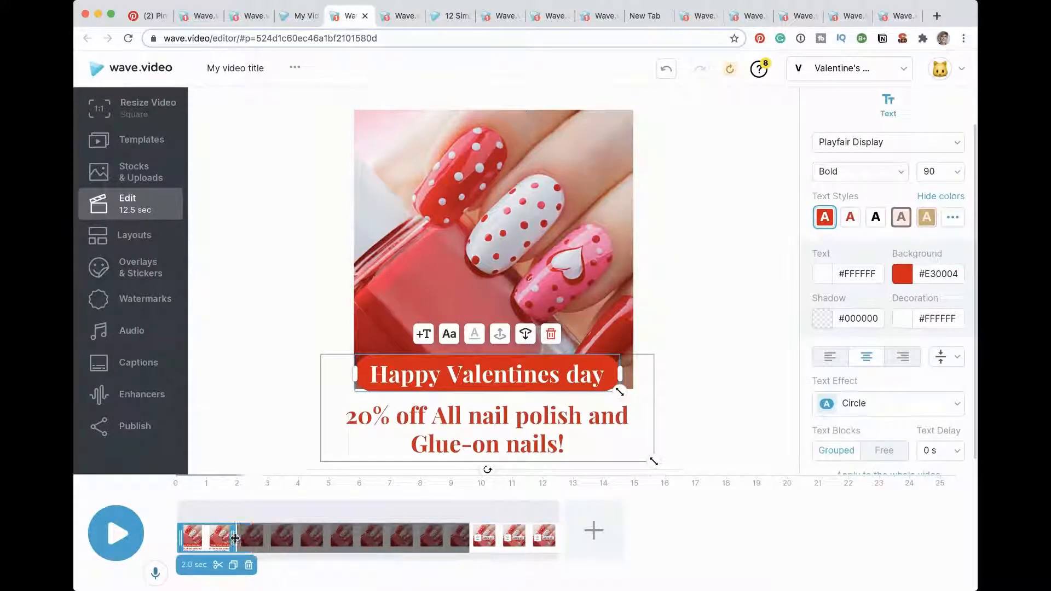
# Step: Add a text segment right after the title and replace its message with "No matter where you are the festive mood will be with you"
pyautogui.click(594, 530)
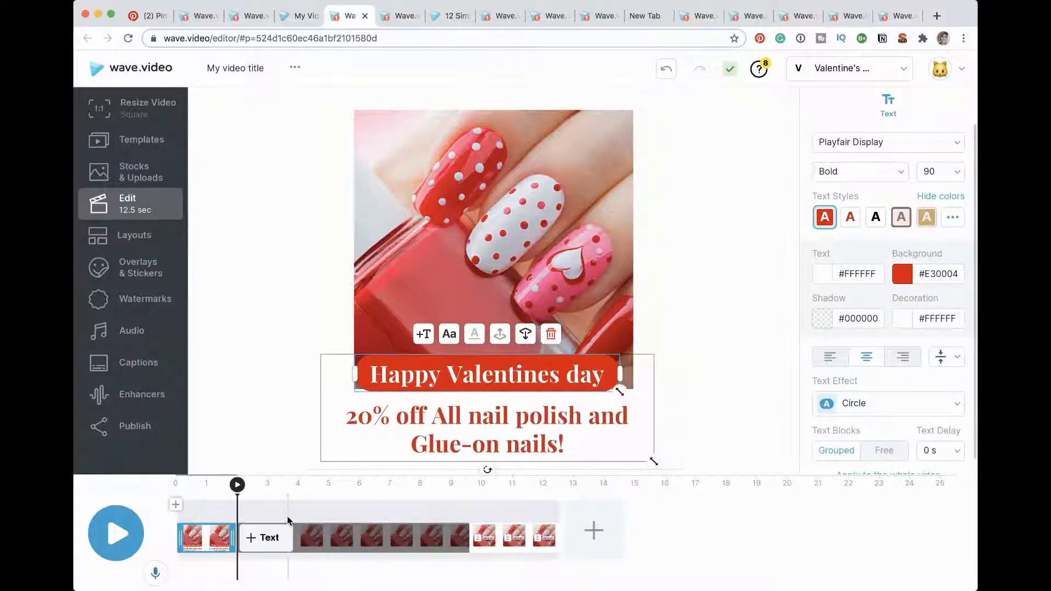
pyautogui.click(267, 538)
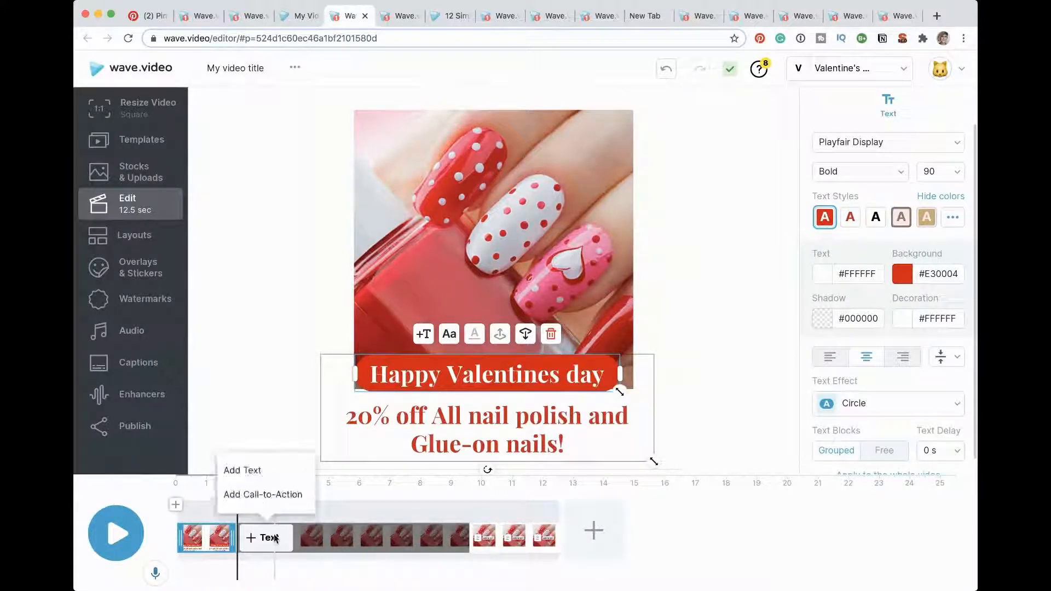
pyautogui.click(249, 469)
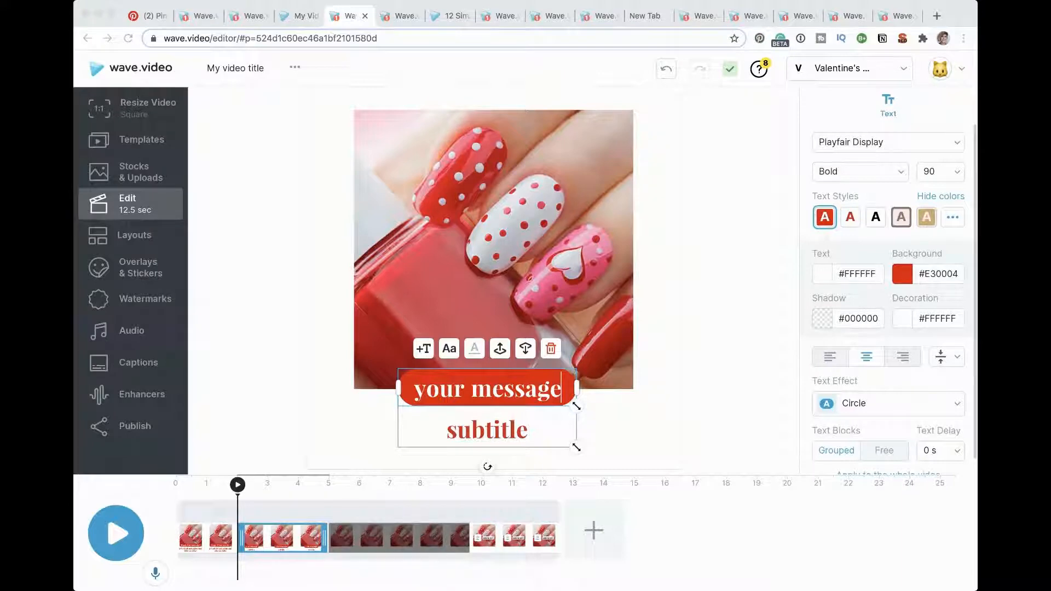
pyautogui.doubleClick(540, 401)
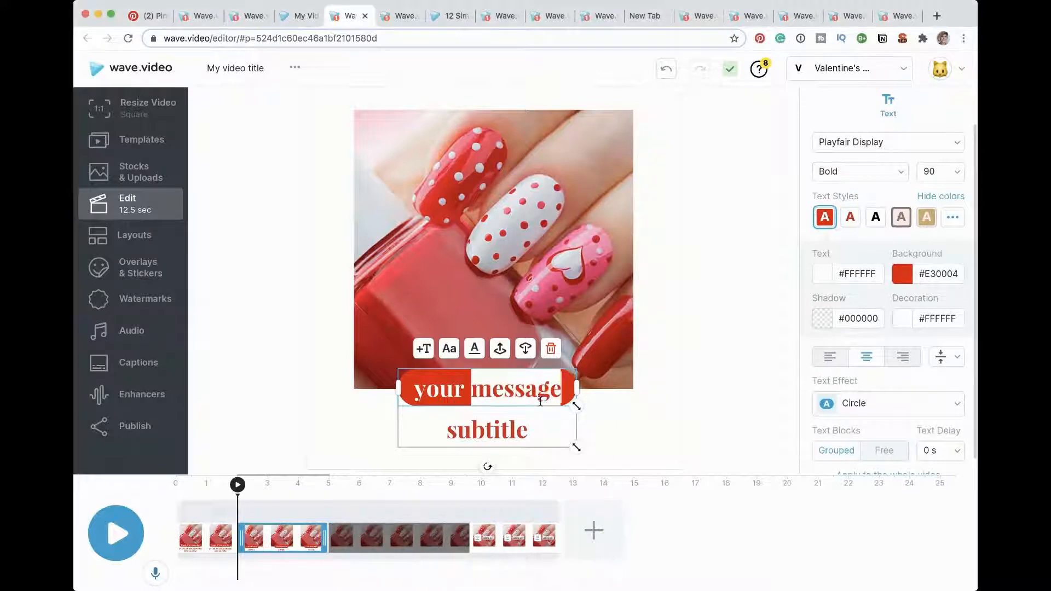
pyautogui.click(559, 397)
pyautogui.moveTo(559, 395); pyautogui.dragTo(407, 392)
pyautogui.write('No matter where you are the festive mood will be with you')
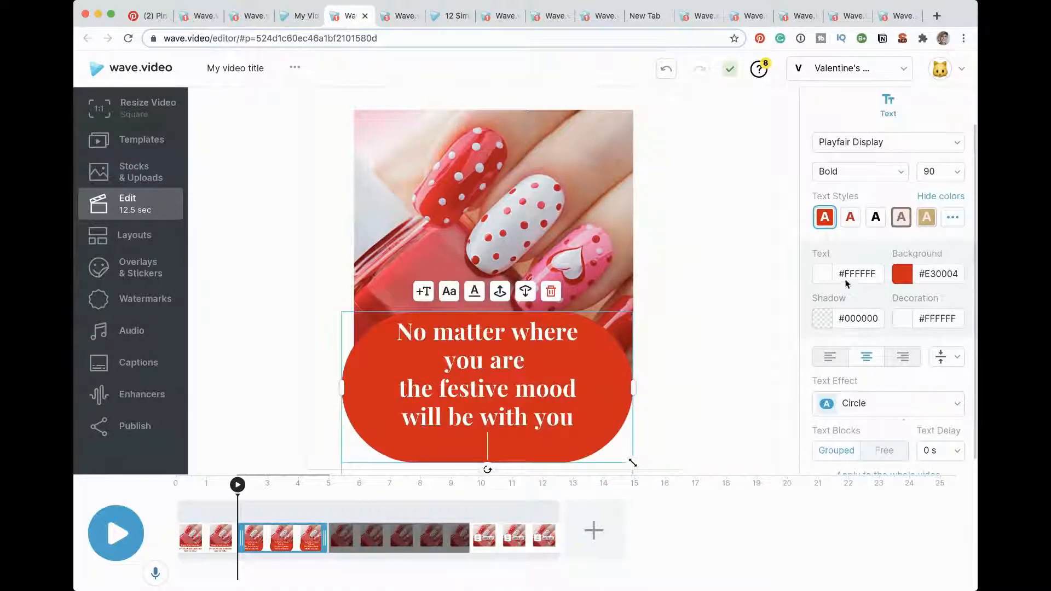
# Step: Format the festive mood message in the red-on-white text style with the Frame effect and font size 64
pyautogui.click(848, 217)
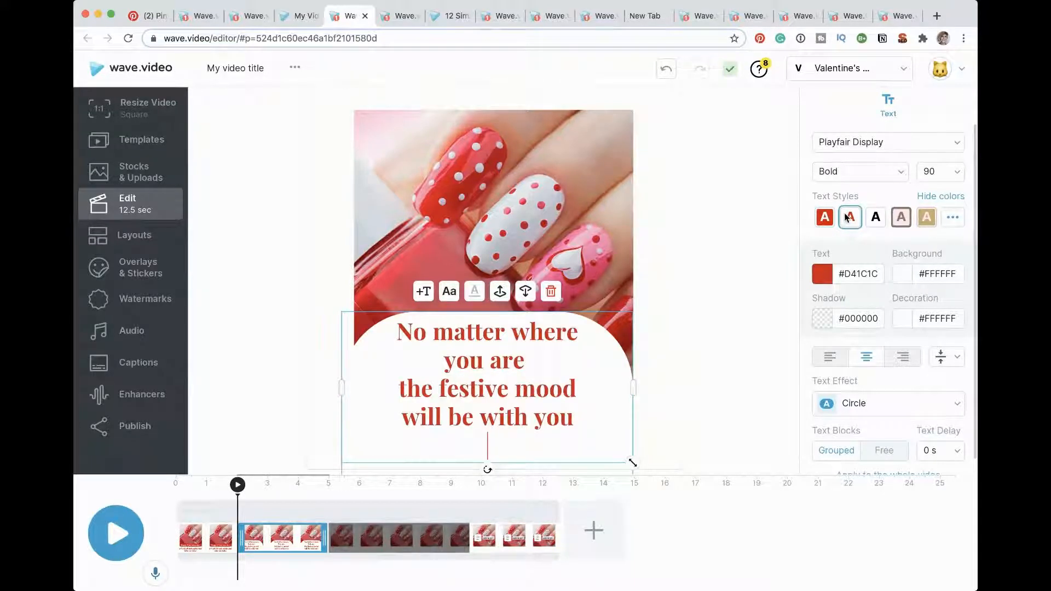
pyautogui.click(957, 406)
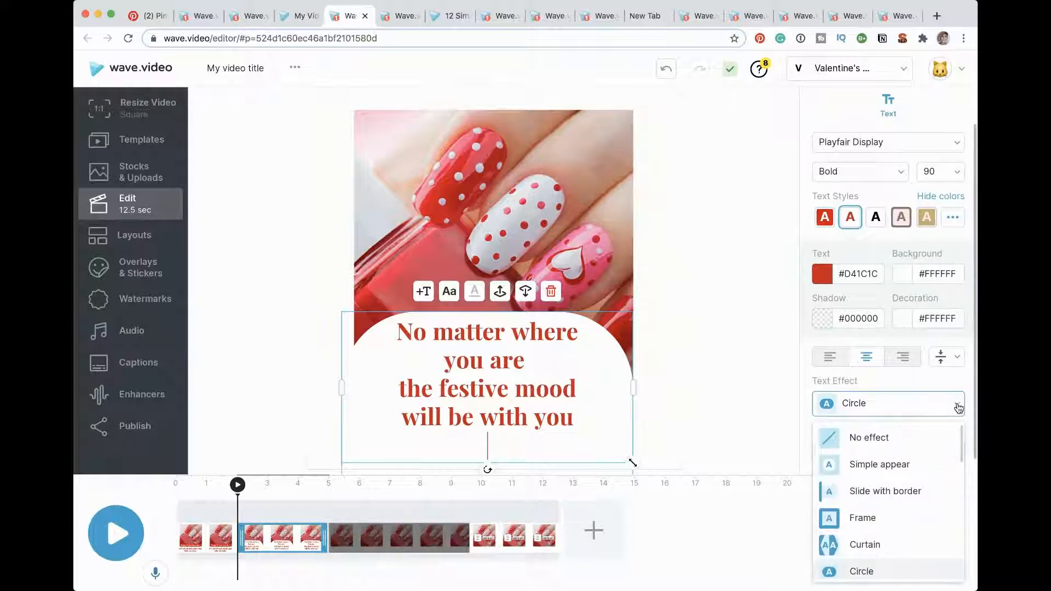
pyautogui.click(862, 520)
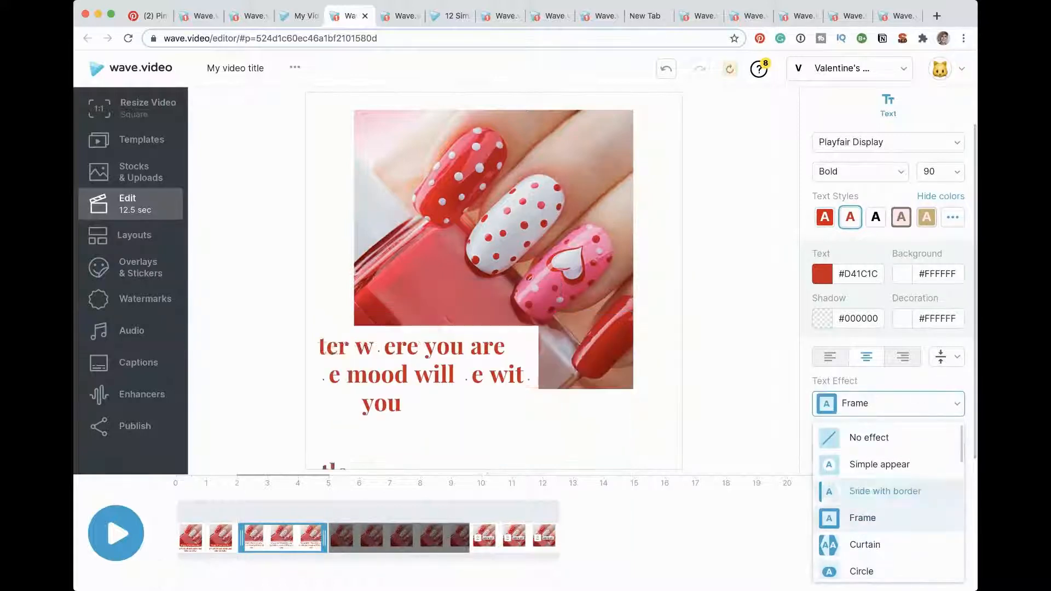
pyautogui.click(958, 172)
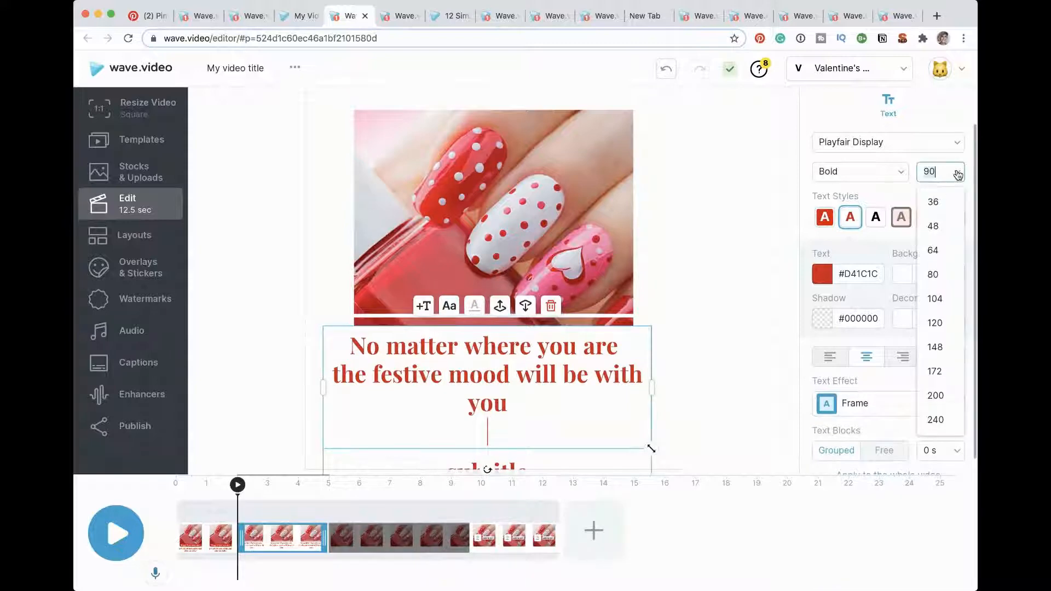
pyautogui.click(932, 250)
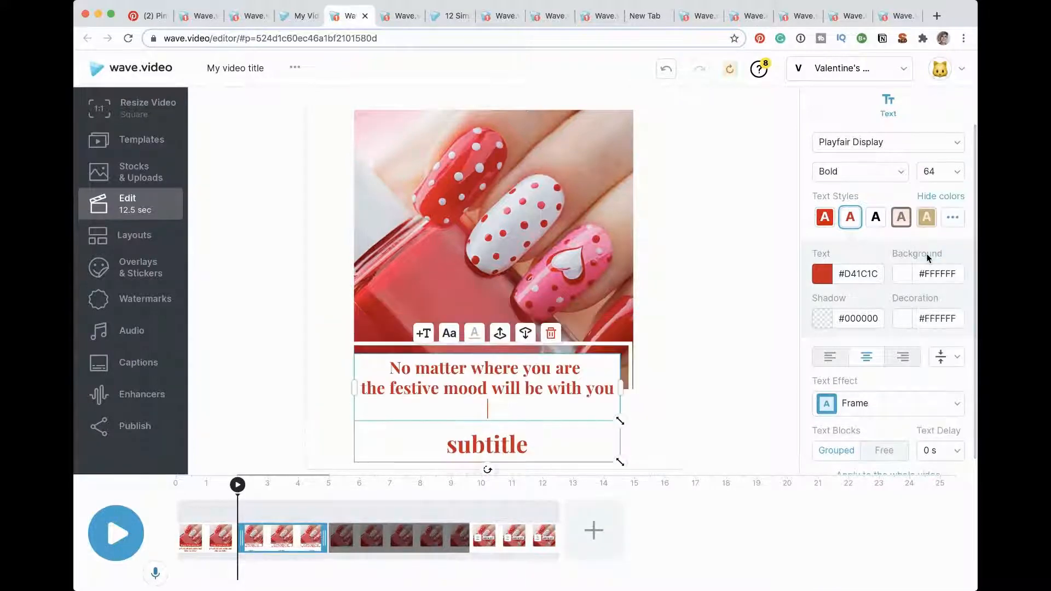
# Step: Delete the placeholder subtitle and move the festive mood message down to the lower edge of the nail photo
pyautogui.click(506, 449)
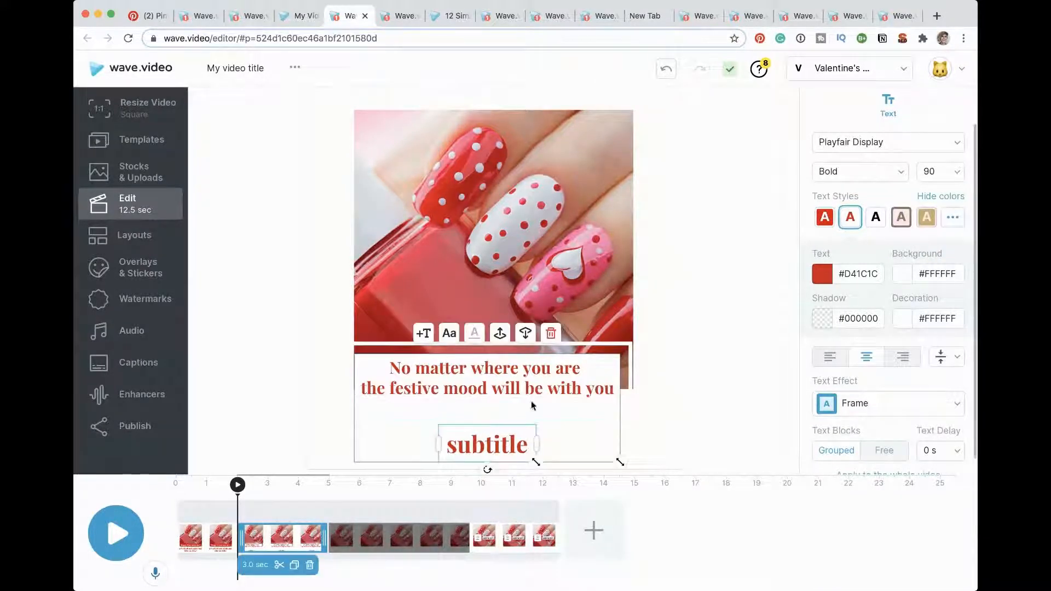
pyautogui.click(551, 334)
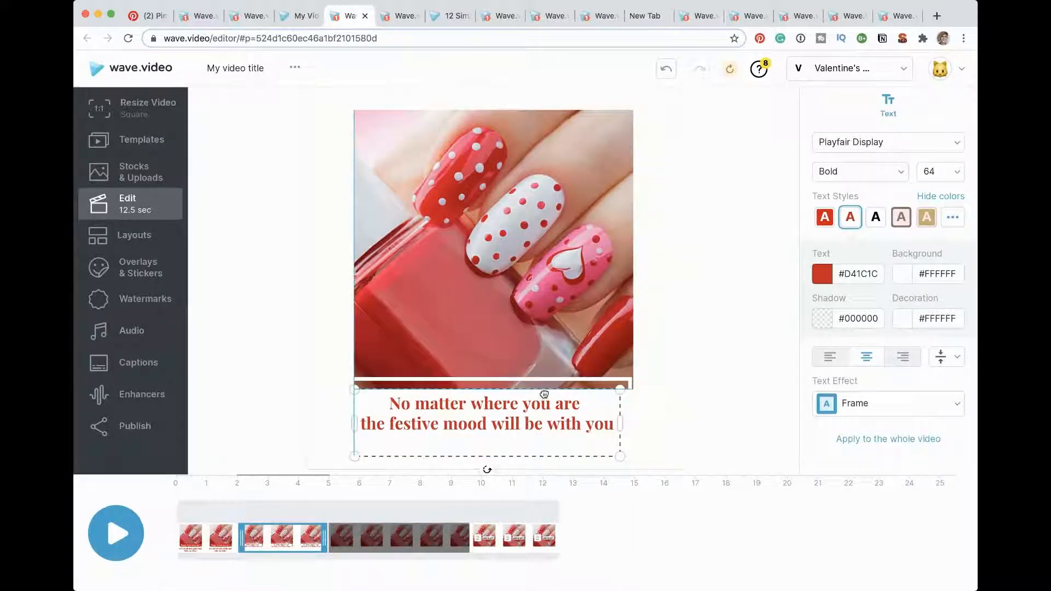
pyautogui.moveTo(544, 395); pyautogui.dragTo(543, 392)
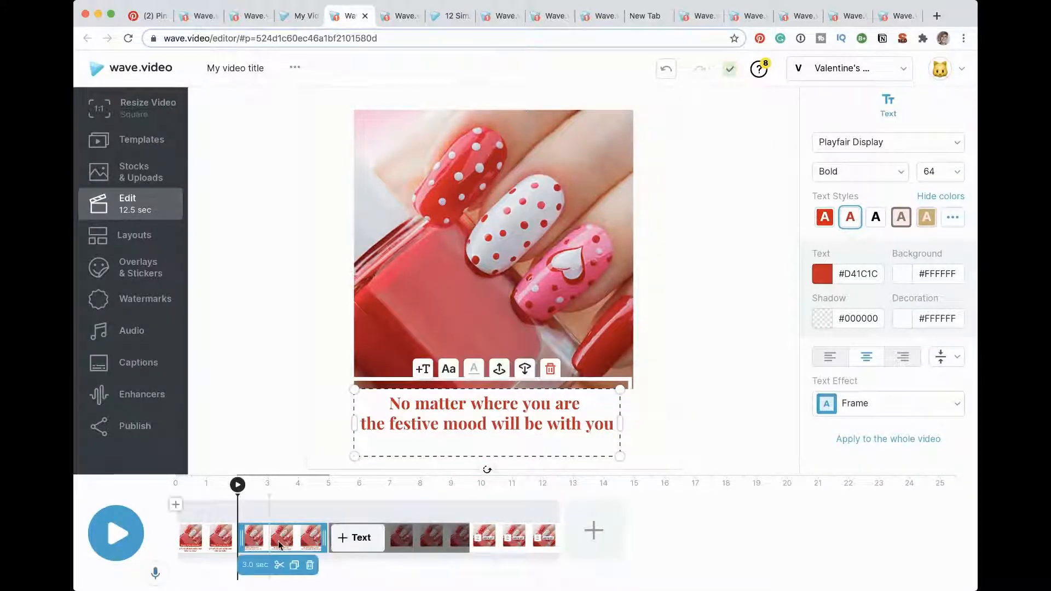
# Step: Add another text segment after the festive mood message, enter "20" and widen its box to about the photo's width
pyautogui.click(367, 542)
pyautogui.click(357, 539)
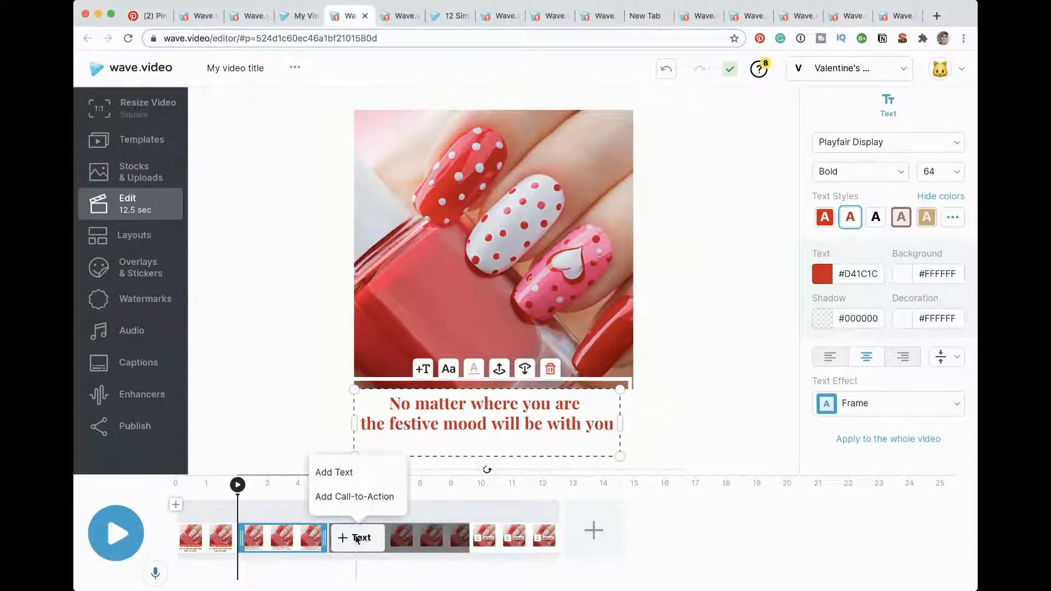
pyautogui.click(335, 470)
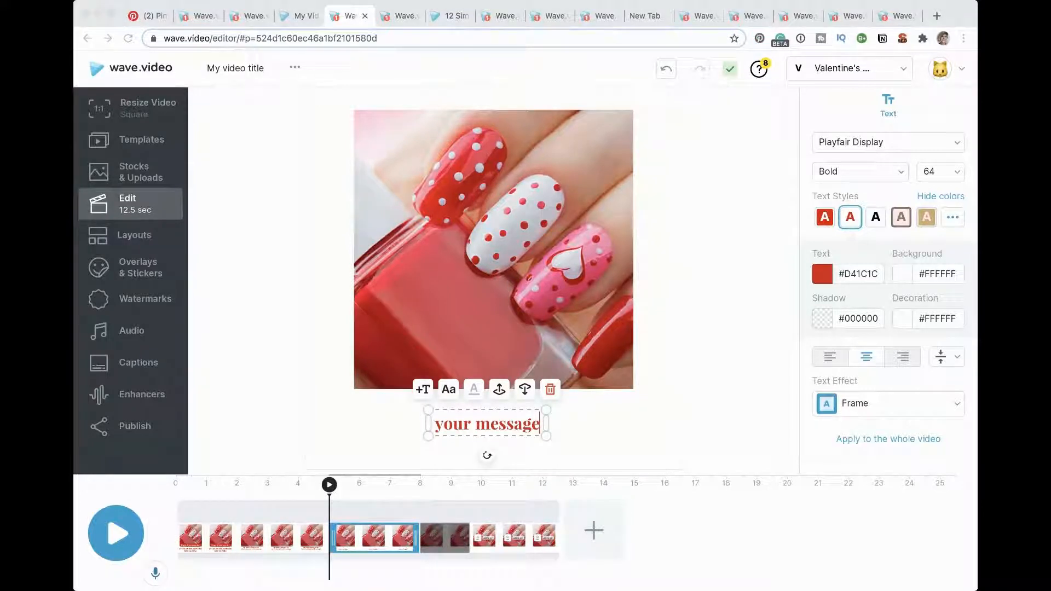
pyautogui.tripleClick(453, 428)
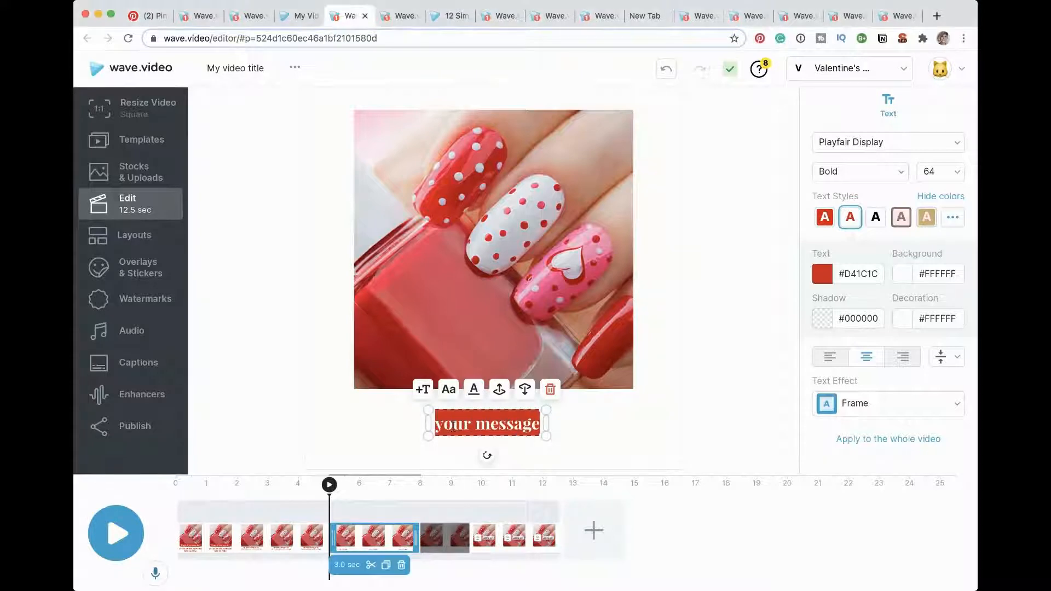
pyautogui.write('20')
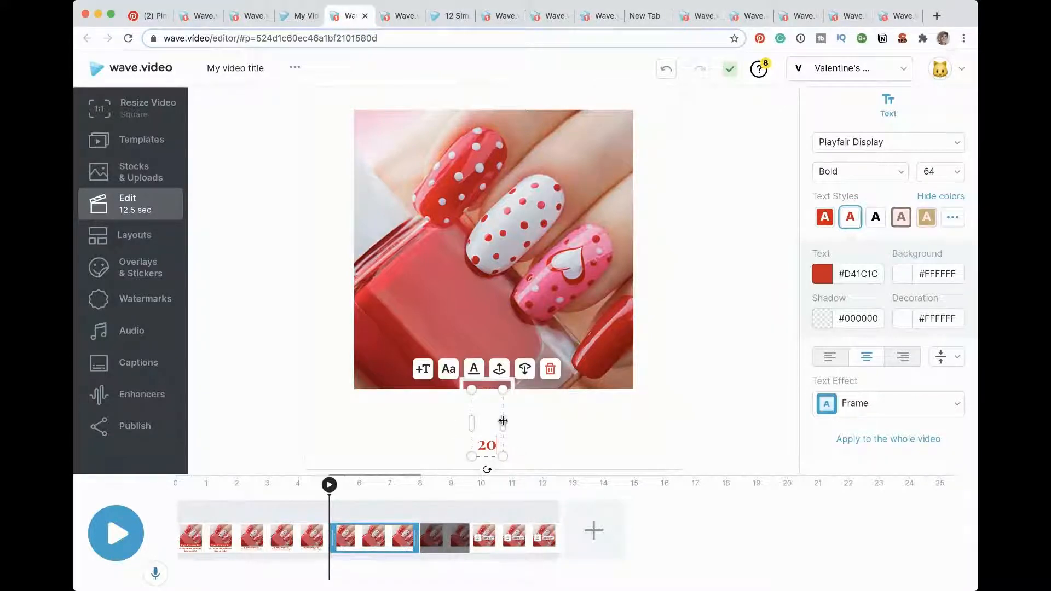
pyautogui.moveTo(502, 421); pyautogui.dragTo(626, 420)
pyautogui.click(585, 419)
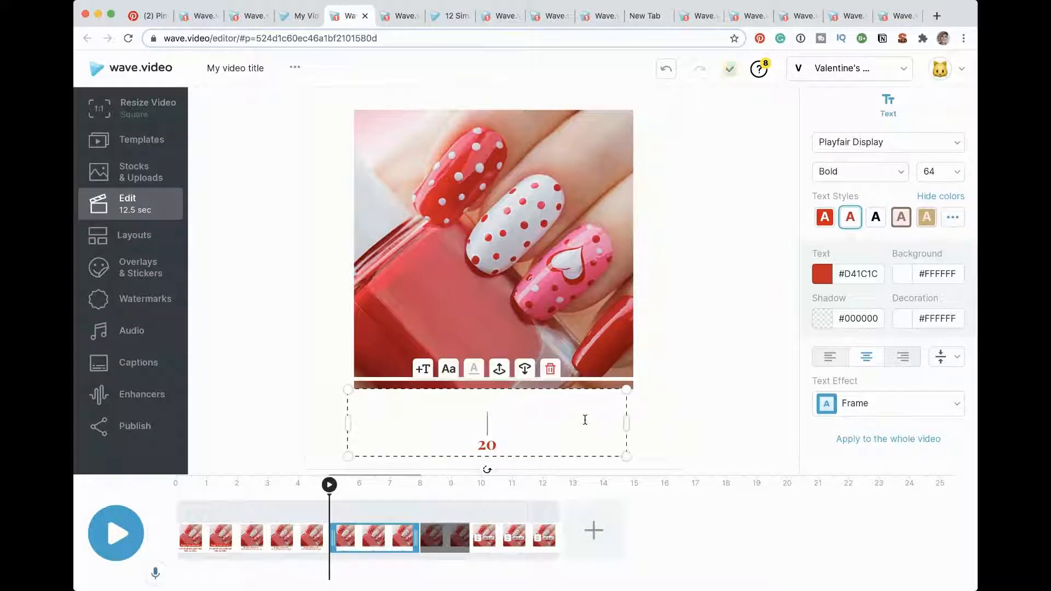
# Step: Replace the wording in the new text box with "20 off the entire purchase"
pyautogui.moveTo(499, 443); pyautogui.dragTo(474, 442)
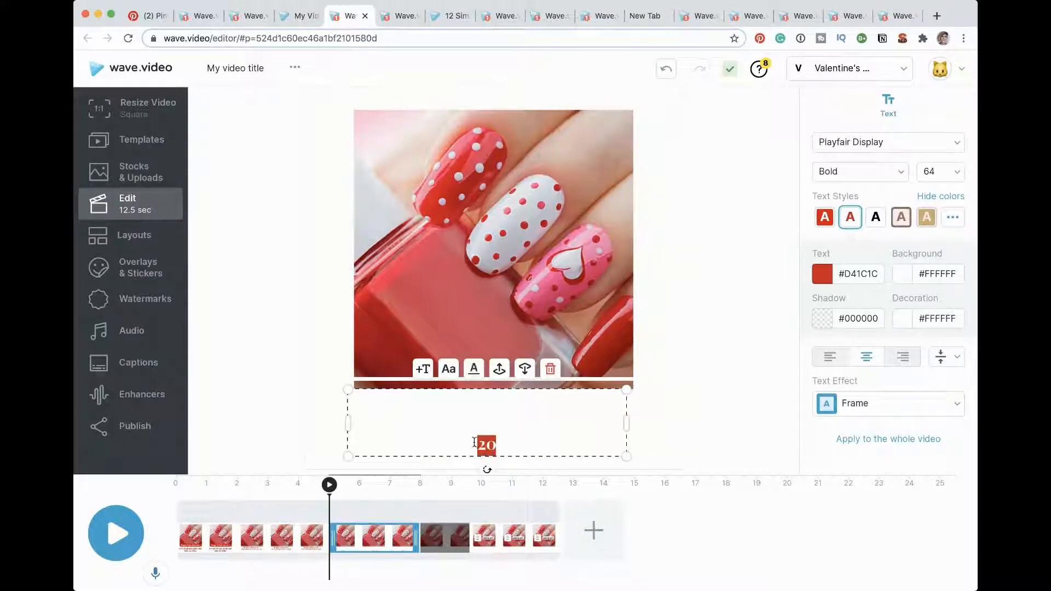
pyautogui.write('you  20')
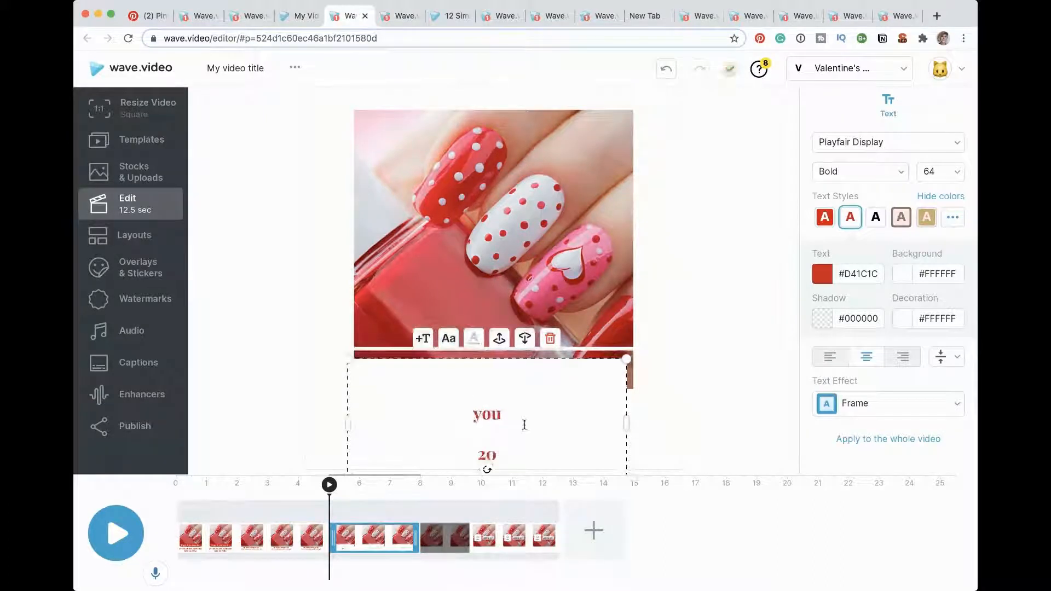
pyautogui.moveTo(474, 406); pyautogui.dragTo(504, 455)
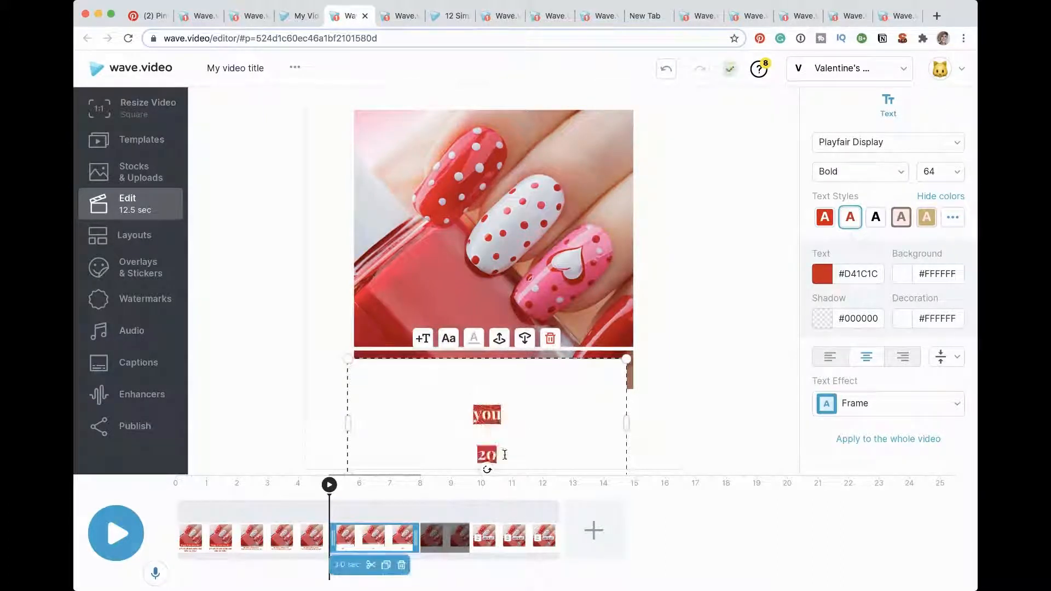
pyautogui.press('BackSpace')
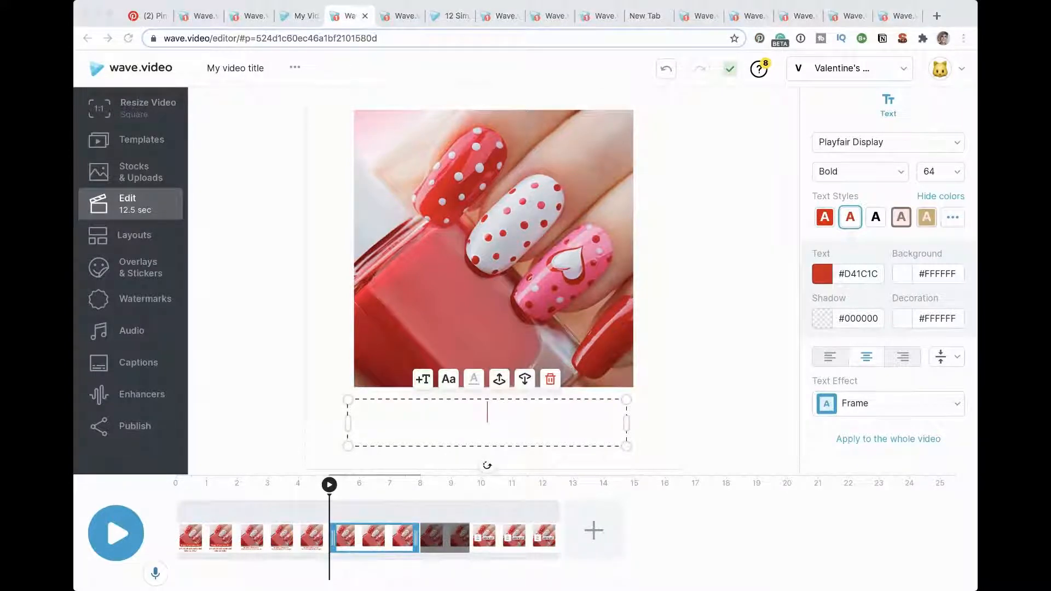
pyautogui.click(482, 429)
pyautogui.click(481, 428)
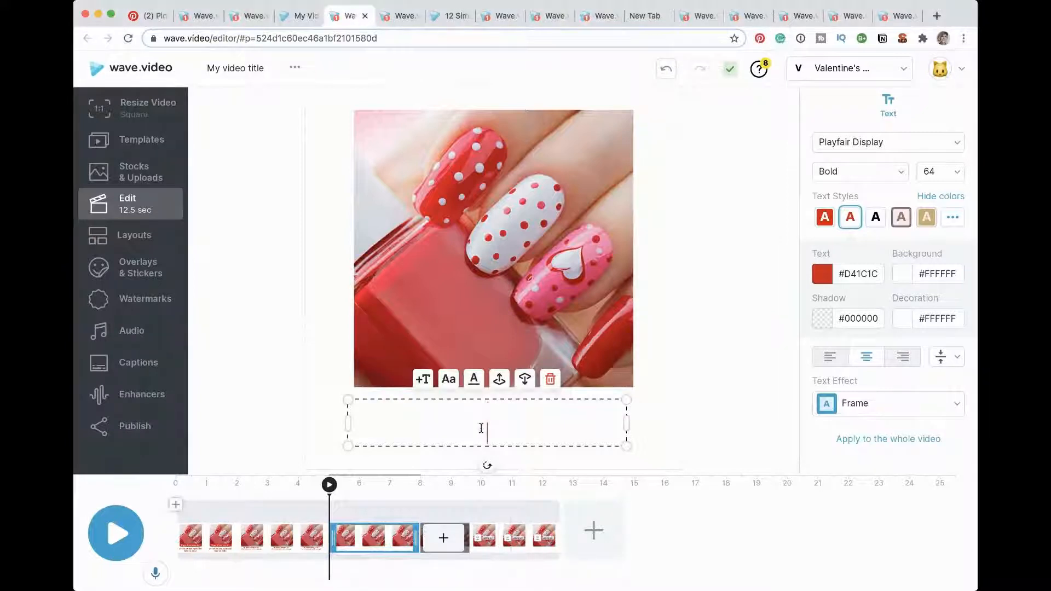
pyautogui.write('20 off the entire purchase')
pyautogui.click(523, 467)
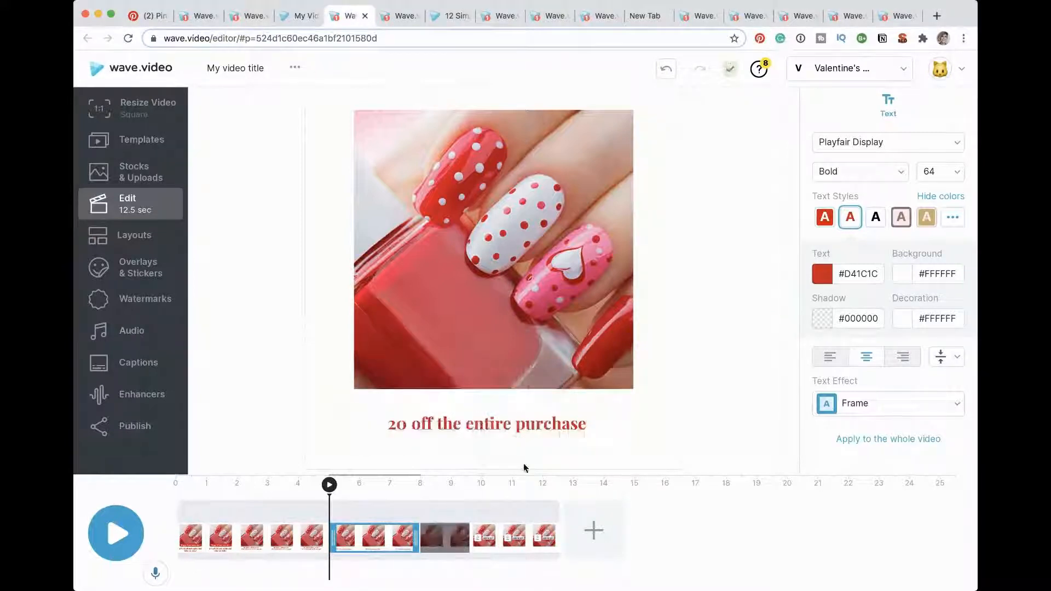
pyautogui.click(523, 468)
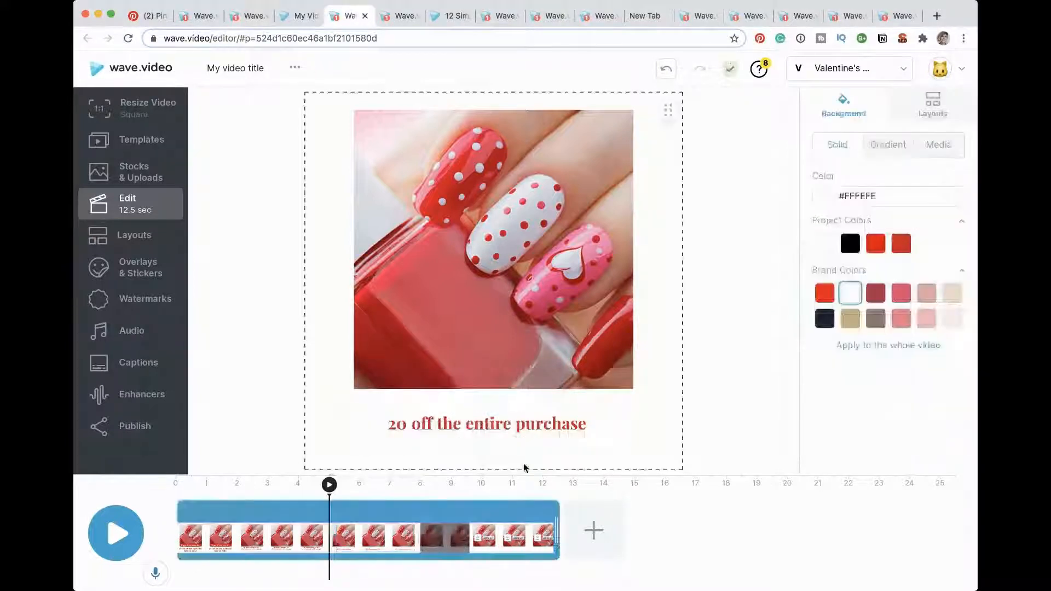
# Step: Set the font size of the "20 off the entire purchase" text to 80
pyautogui.click(437, 431)
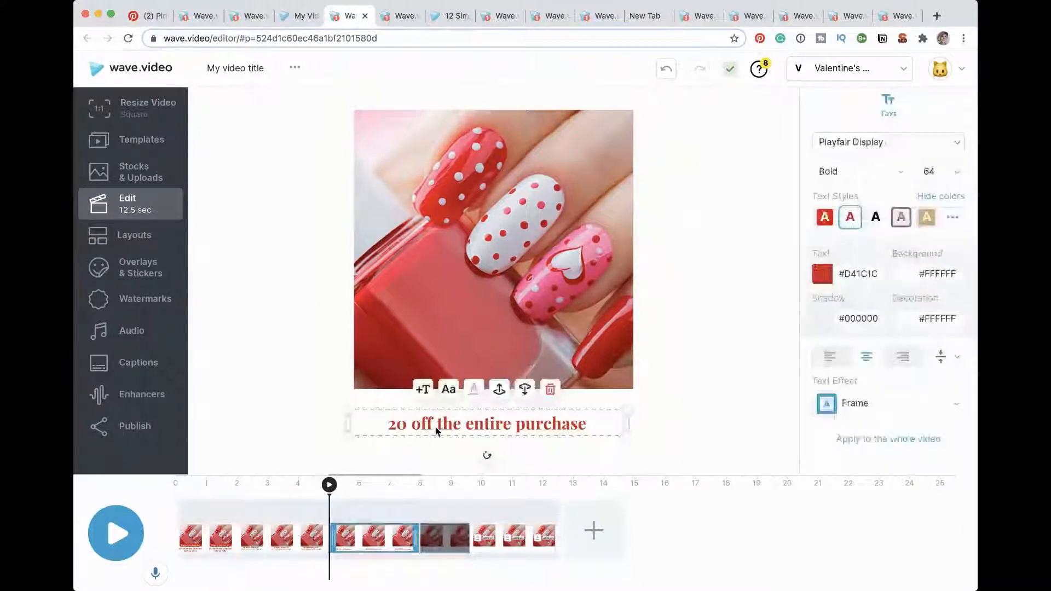
pyautogui.click(952, 172)
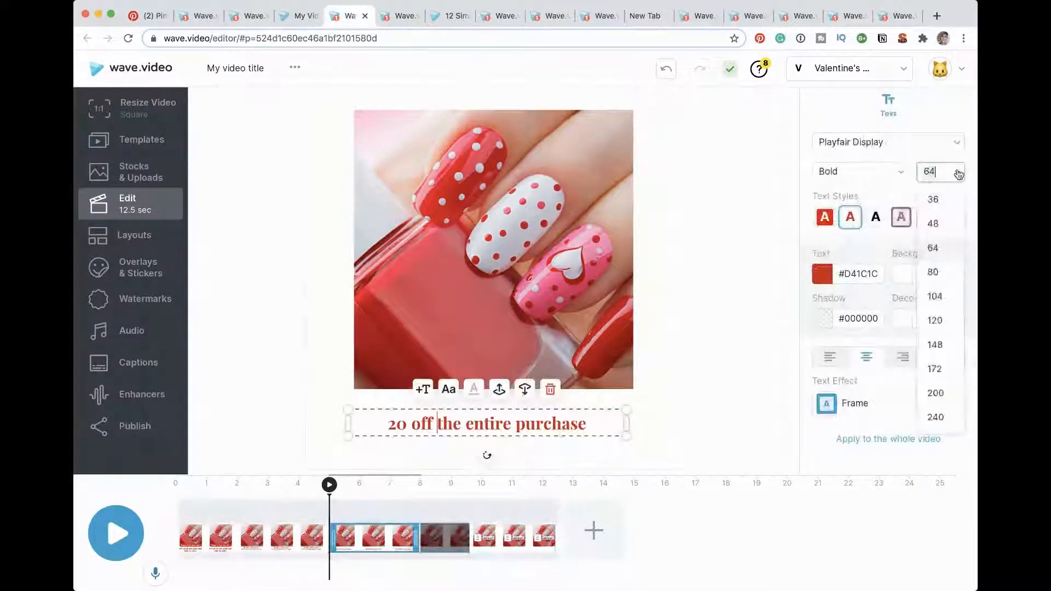
pyautogui.click(944, 276)
pyautogui.moveTo(447, 534)
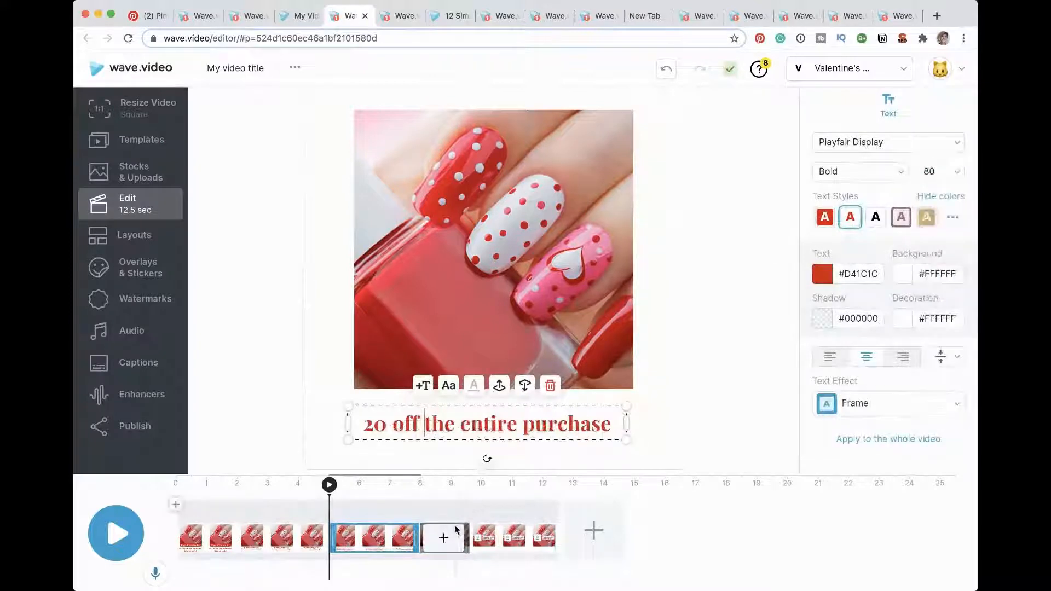
pyautogui.click(487, 532)
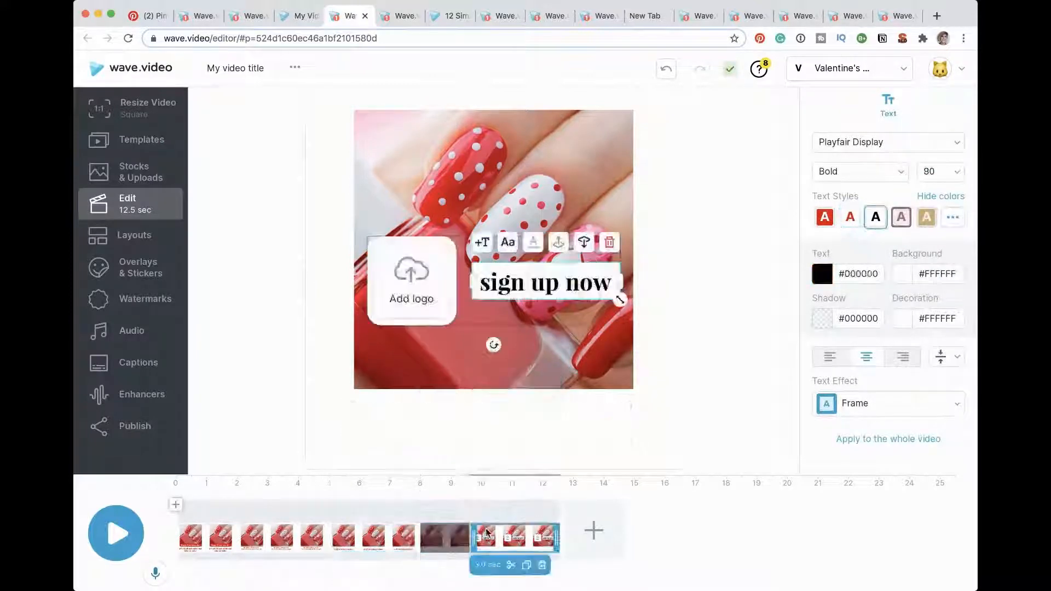
pyautogui.doubleClick(523, 283)
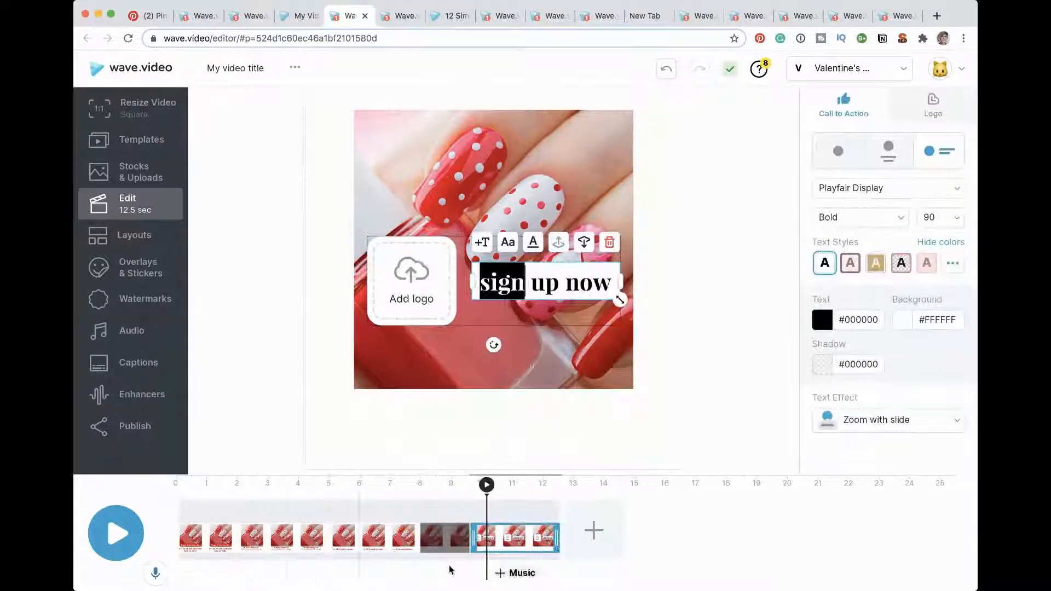
# Step: Append "we love you too!" to the "20 off the entire purchase" message
pyautogui.click(388, 521)
pyautogui.click(517, 418)
pyautogui.click(617, 423)
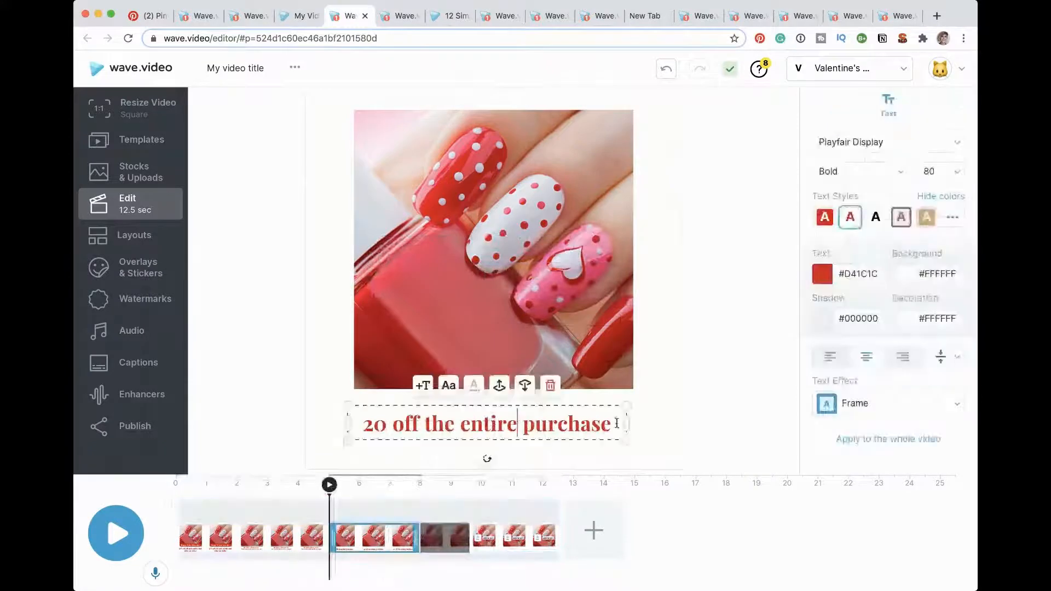
pyautogui.write('we')
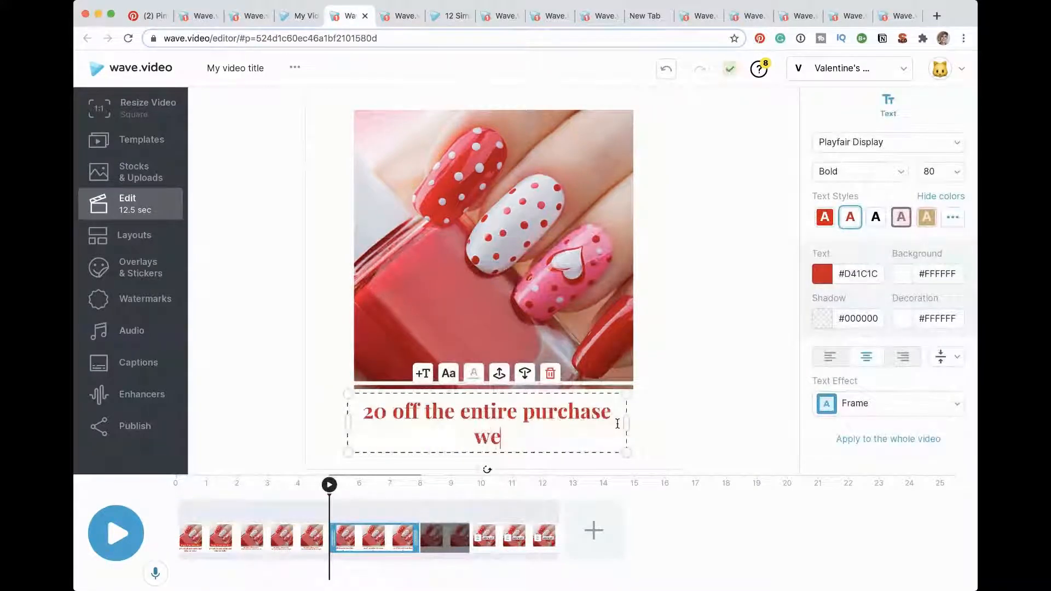
pyautogui.write(' love you too')
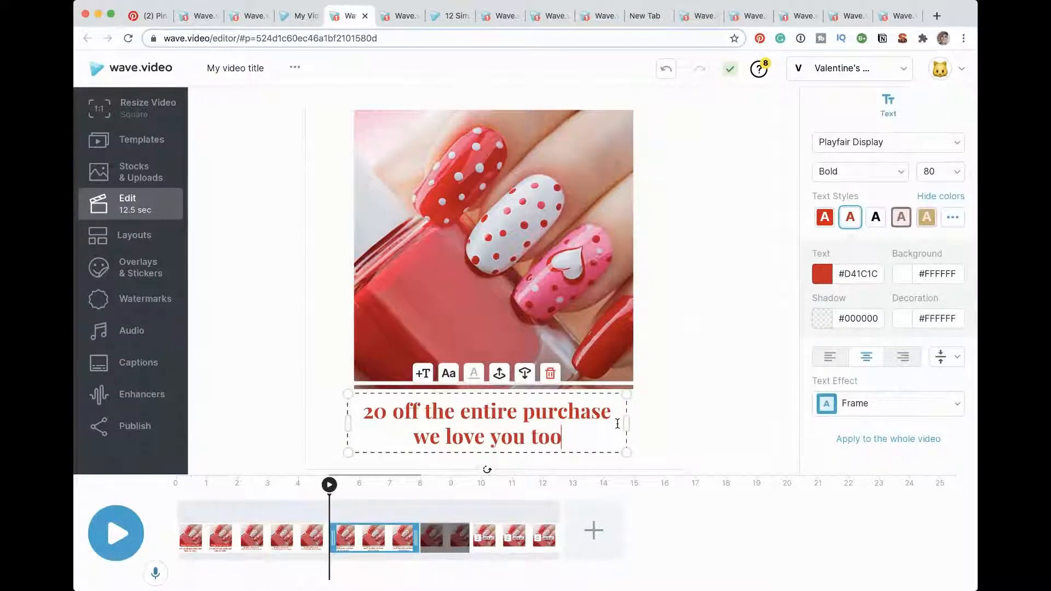
pyautogui.write('!')
# Step: Replace the "sign up now" call to action with "Use code VAl20off" and a second line reading "wave.video"
pyautogui.click(515, 539)
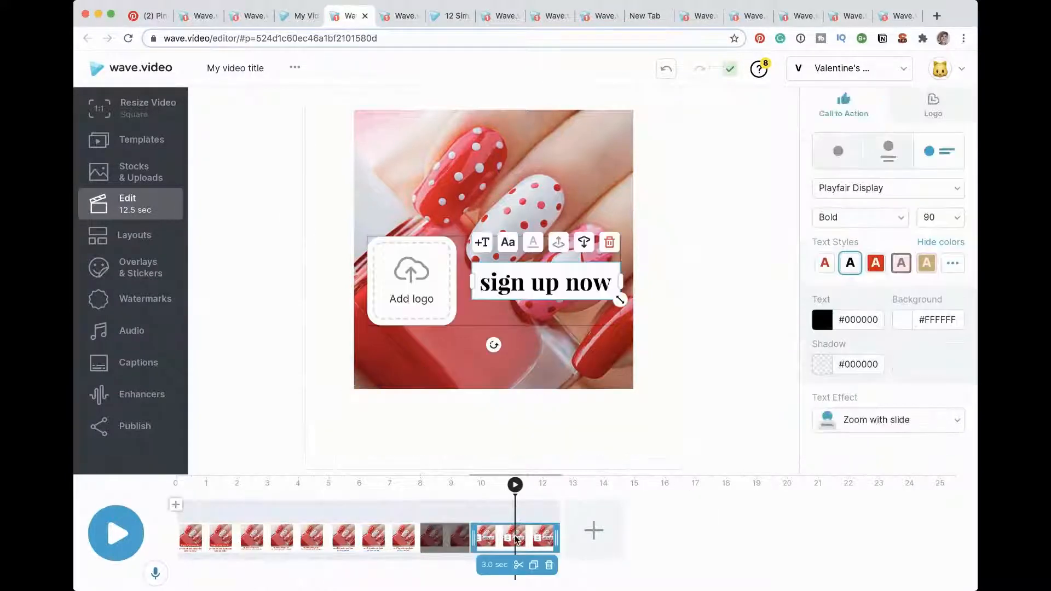
pyautogui.doubleClick(522, 290)
pyautogui.click(510, 283)
pyautogui.moveTo(481, 282); pyautogui.dragTo(619, 283)
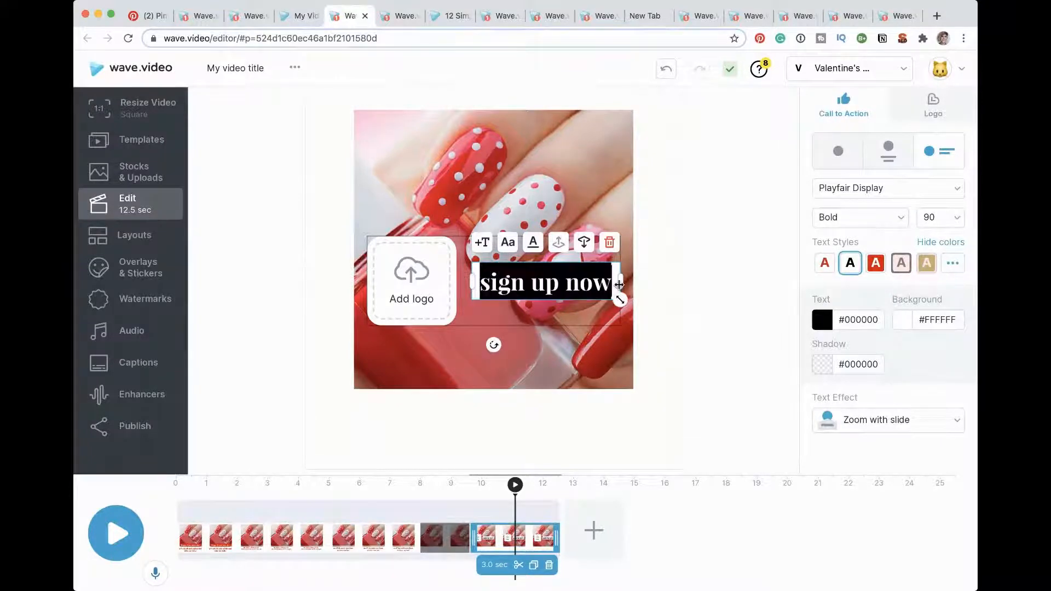
pyautogui.write('Use cod')
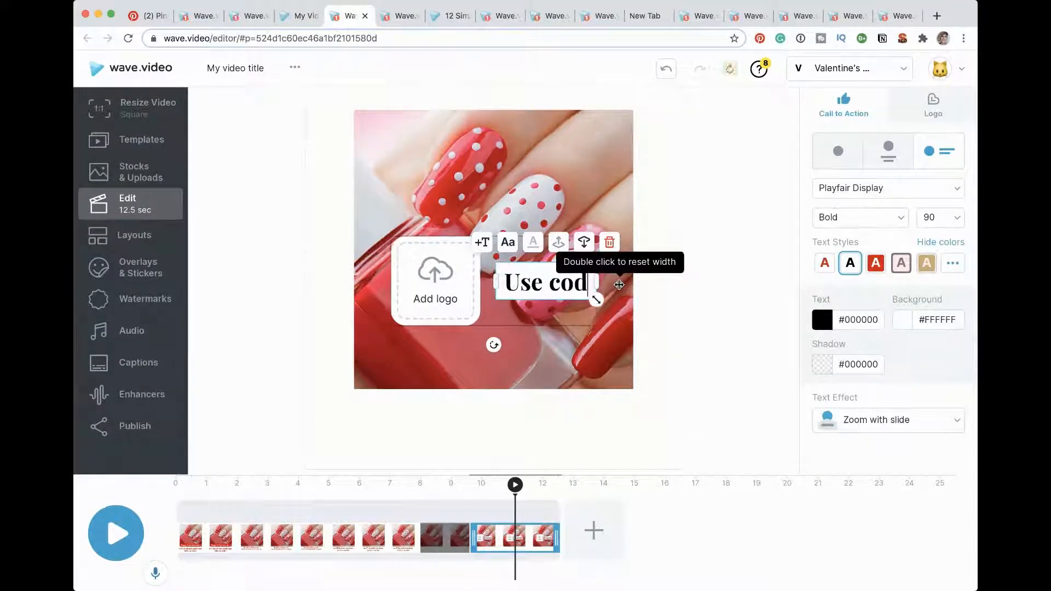
pyautogui.write('e ')
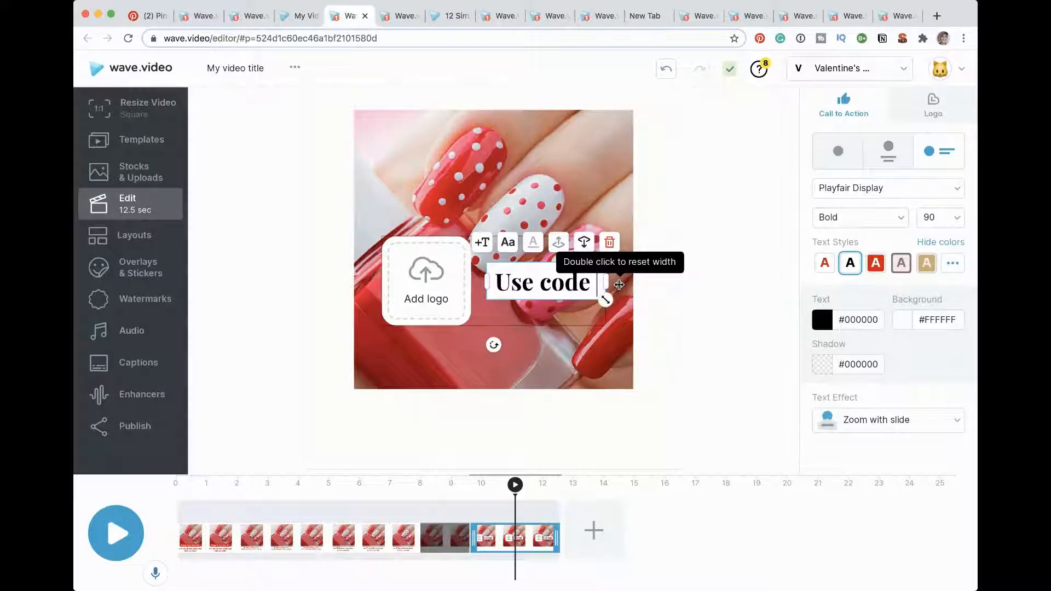
pyautogui.write('VAl20')
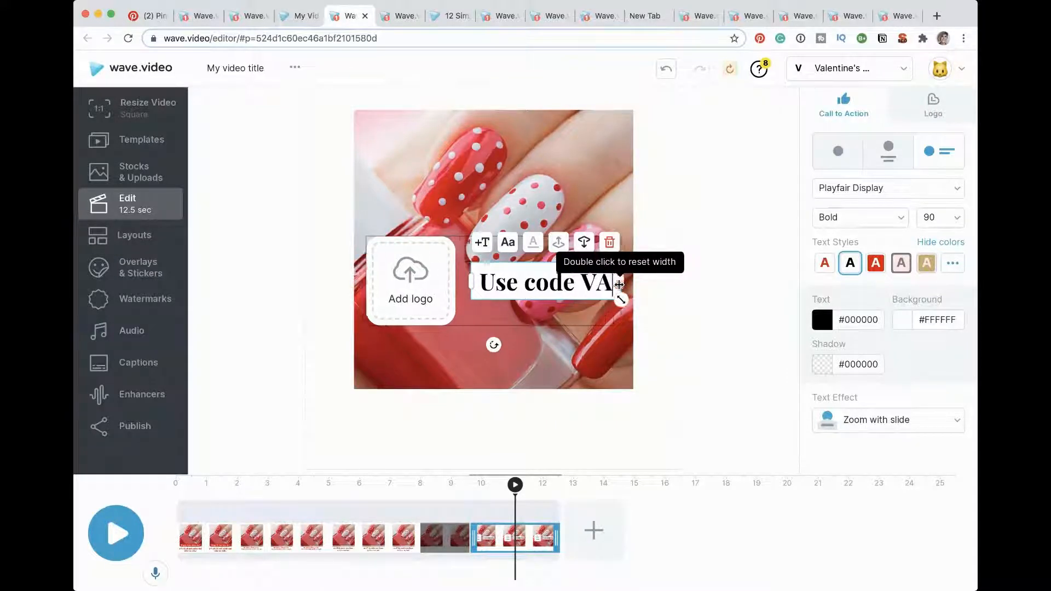
pyautogui.write('off')
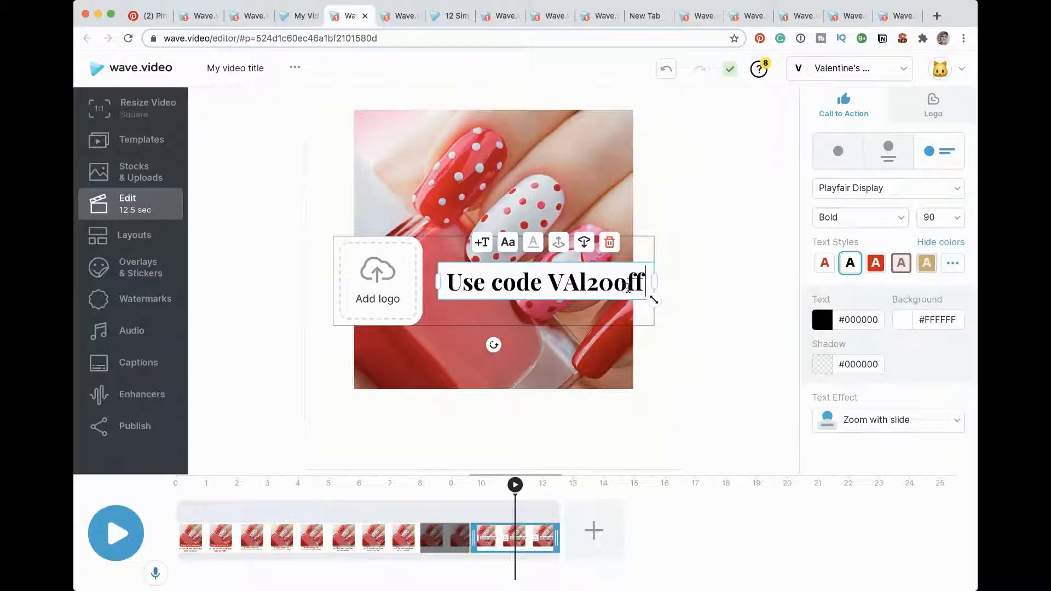
pyautogui.press('Return')
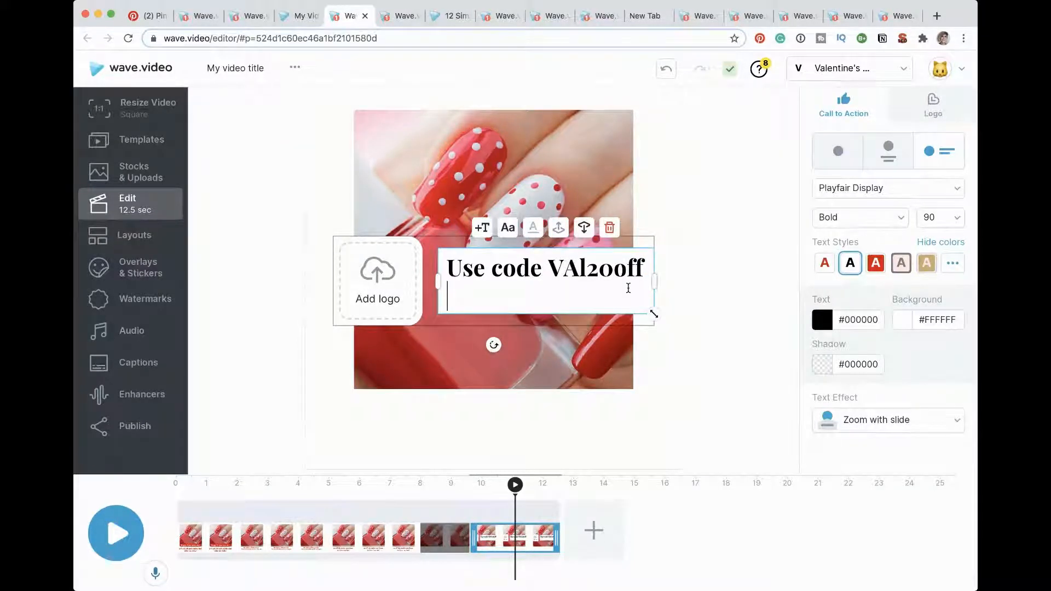
pyautogui.write('wave.video')
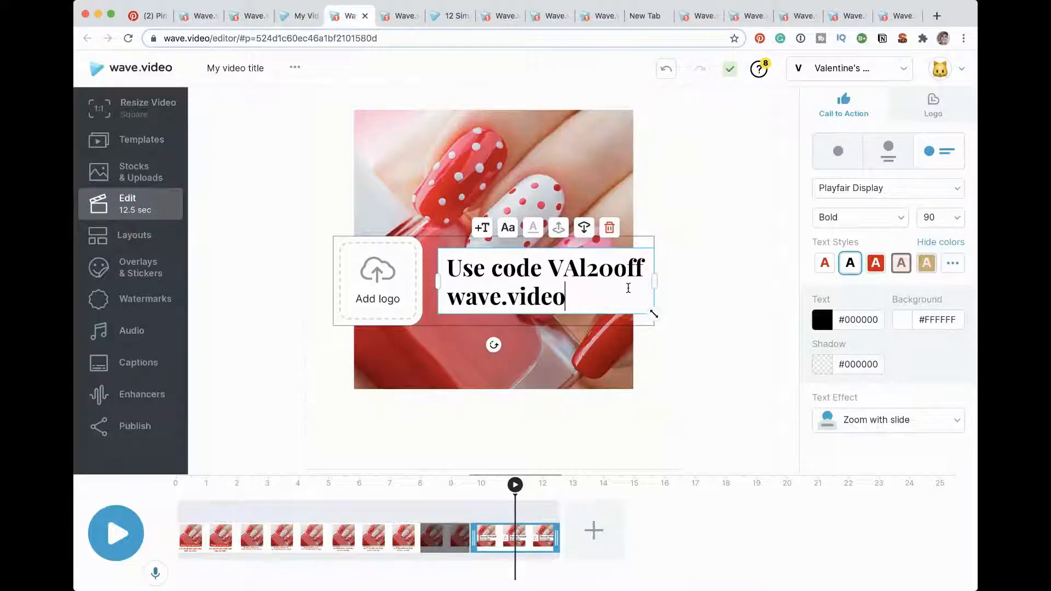
# Step: Add the red heart as the call-to-action logo and enlarge the nail photo to 59% behind it
pyautogui.click(362, 284)
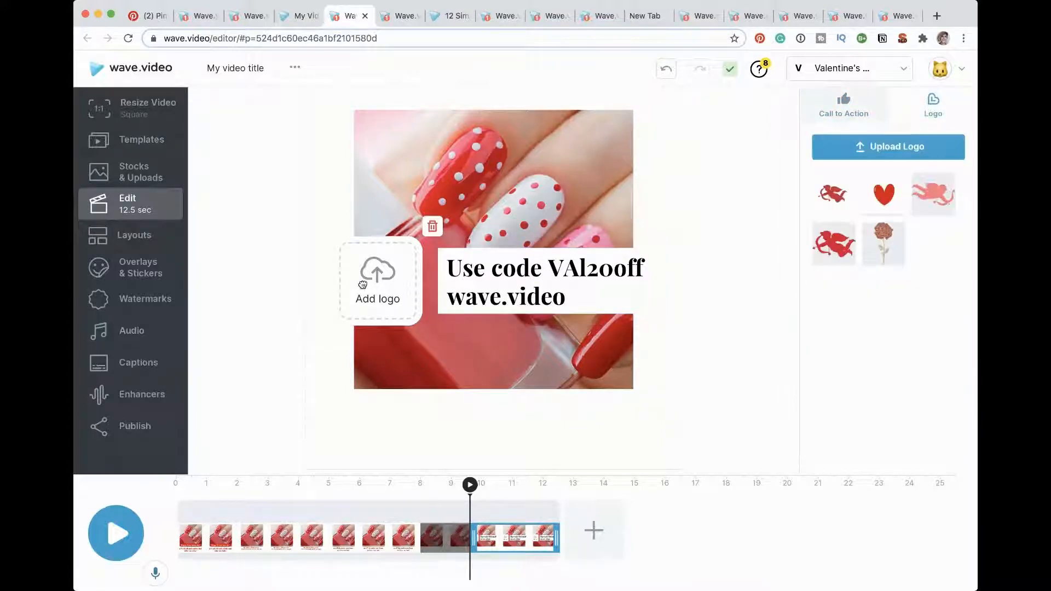
pyautogui.click(887, 197)
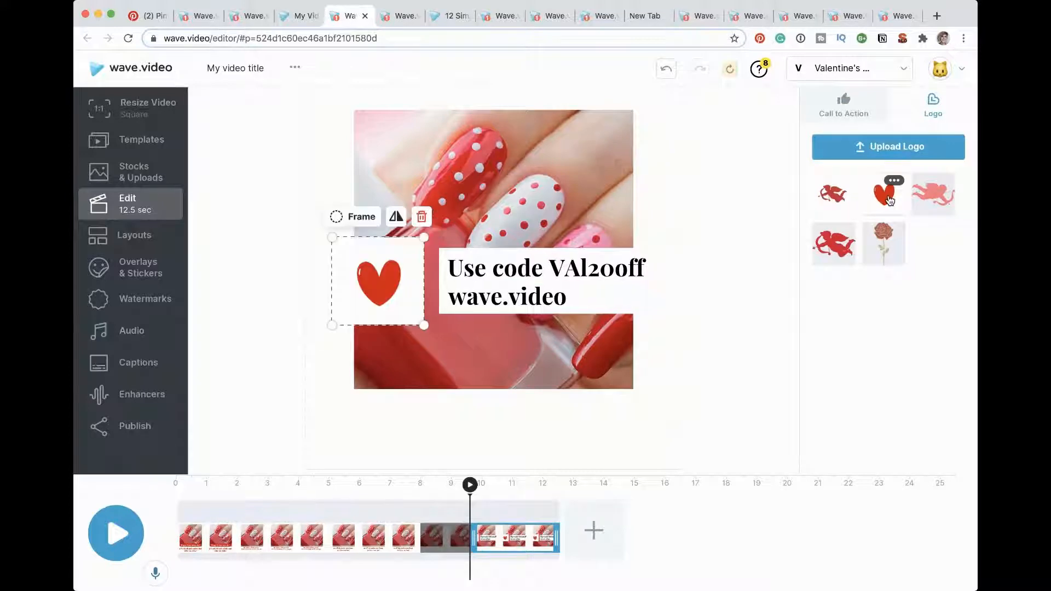
pyautogui.click(583, 368)
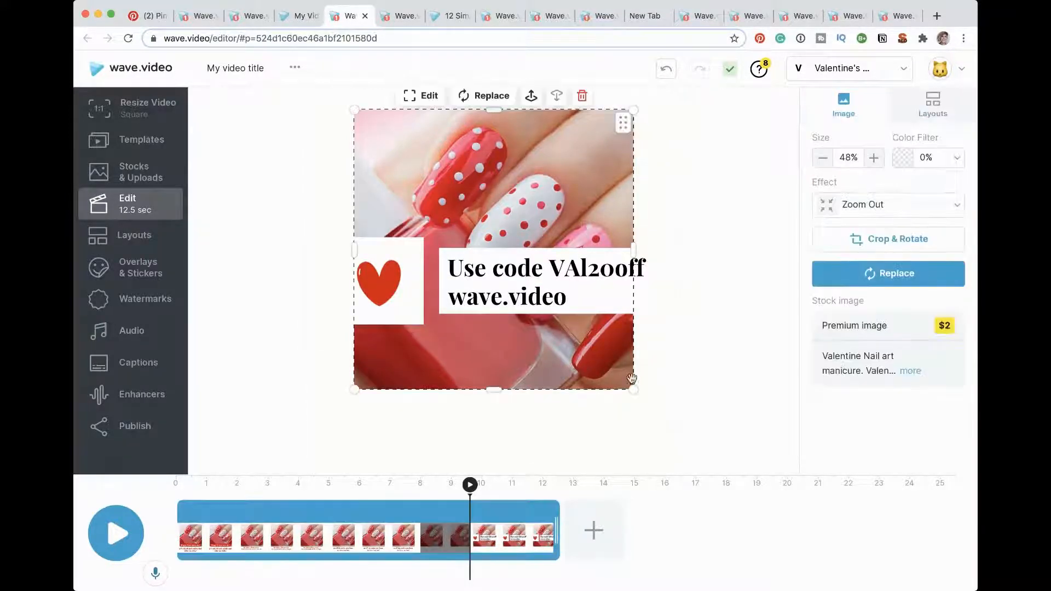
pyautogui.moveTo(634, 390); pyautogui.dragTo(683, 439)
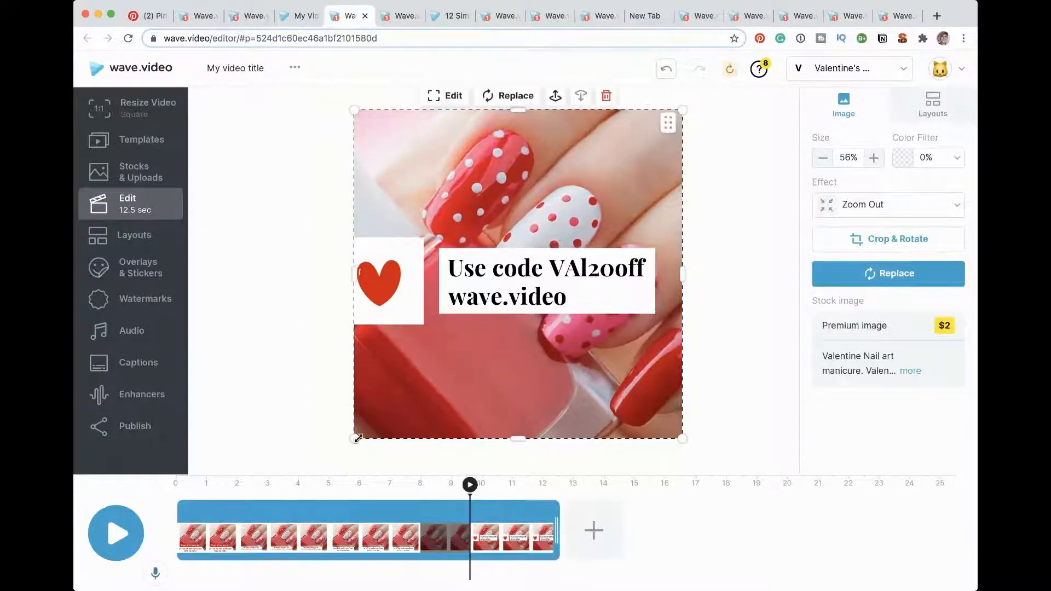
pyautogui.moveTo(357, 439); pyautogui.dragTo(327, 453)
# Step: Give the heart logo a circular frame and move it slightly up, just inside the photo's edge
pyautogui.click(377, 283)
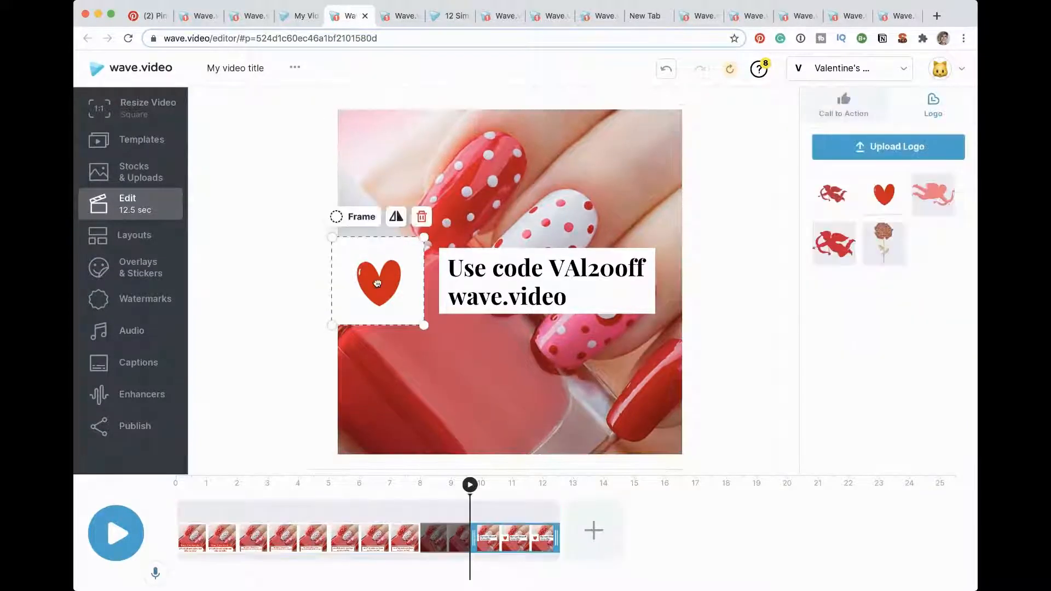
pyautogui.click(359, 218)
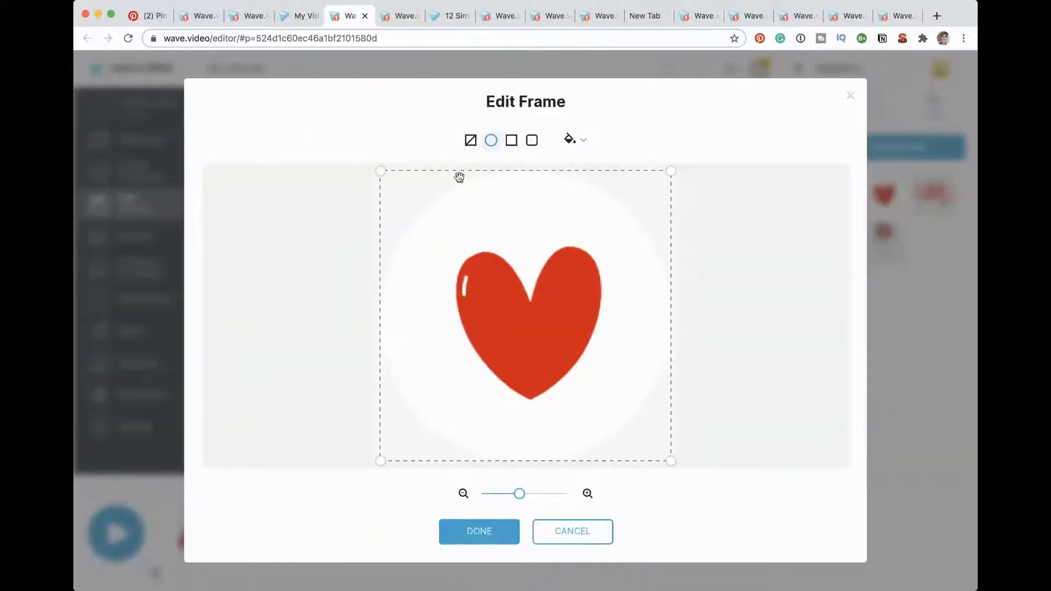
pyautogui.click(500, 532)
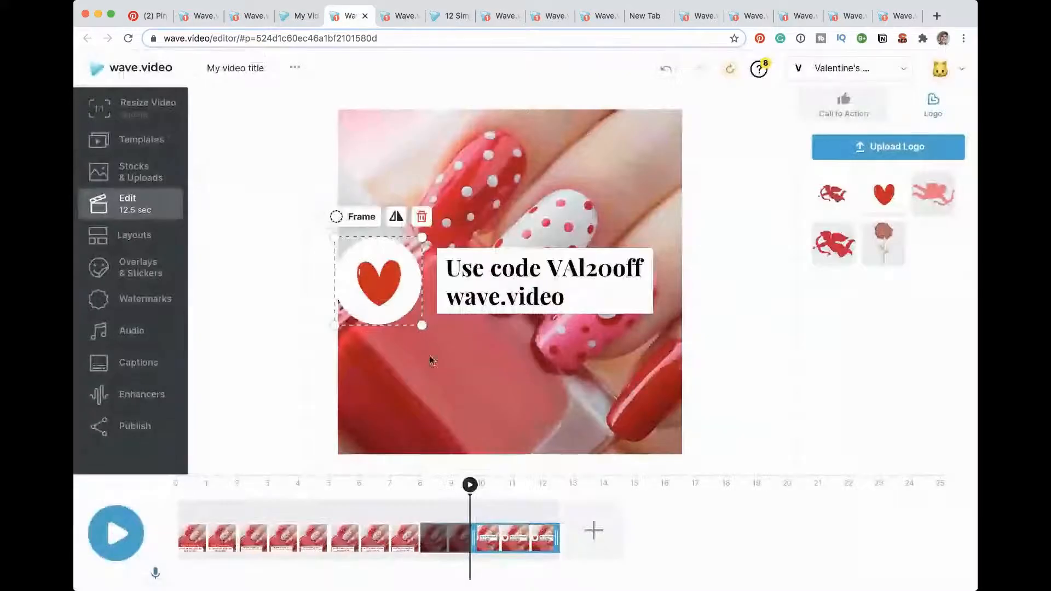
pyautogui.moveTo(380, 281)
pyautogui.mouseDown()
pyautogui.moveTo(395, 278)
pyautogui.moveTo(383, 278)
pyautogui.mouseUp()
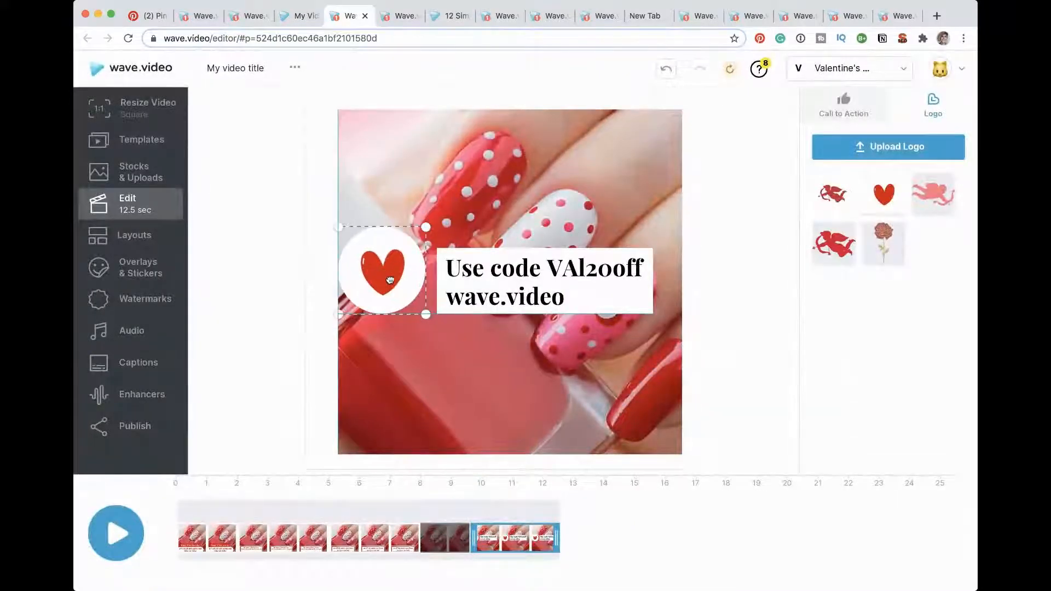
# Step: Play back the ending with the heart logo and code message, and return to the opening Valentine's message
pyautogui.press('space')
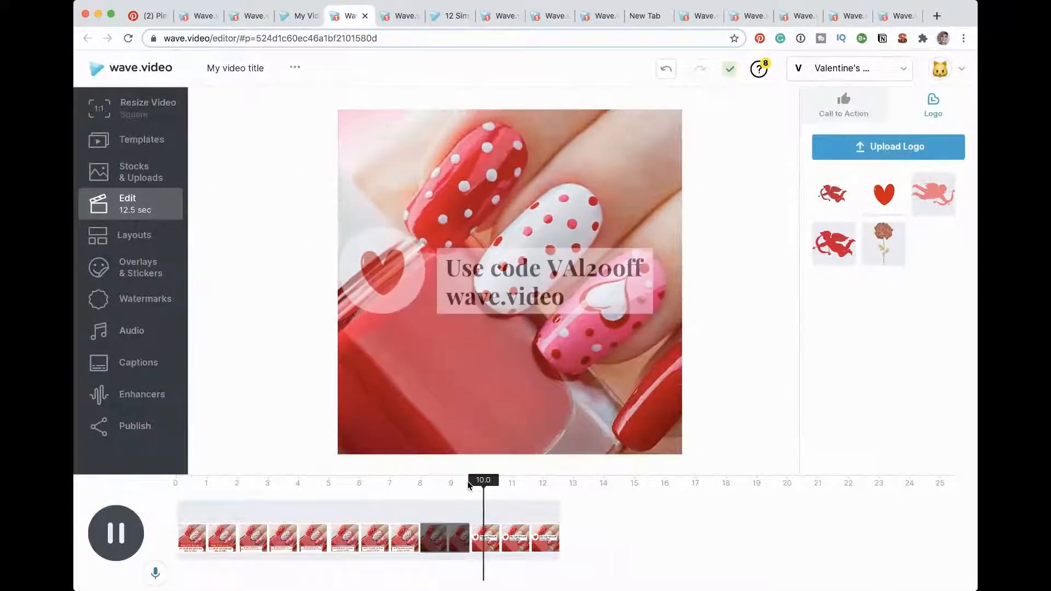
pyautogui.click(207, 521)
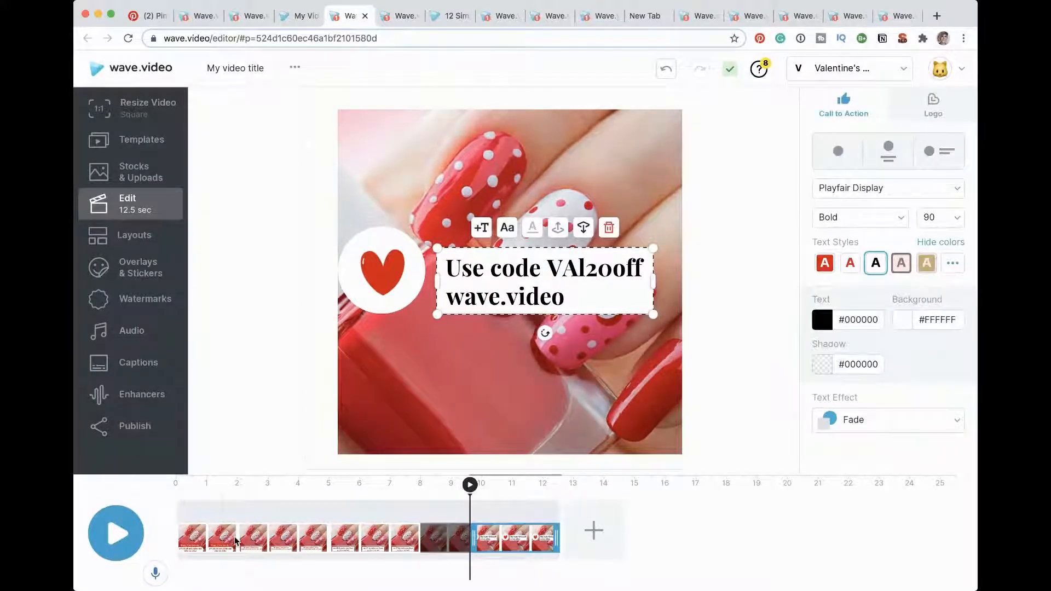
pyautogui.click(212, 572)
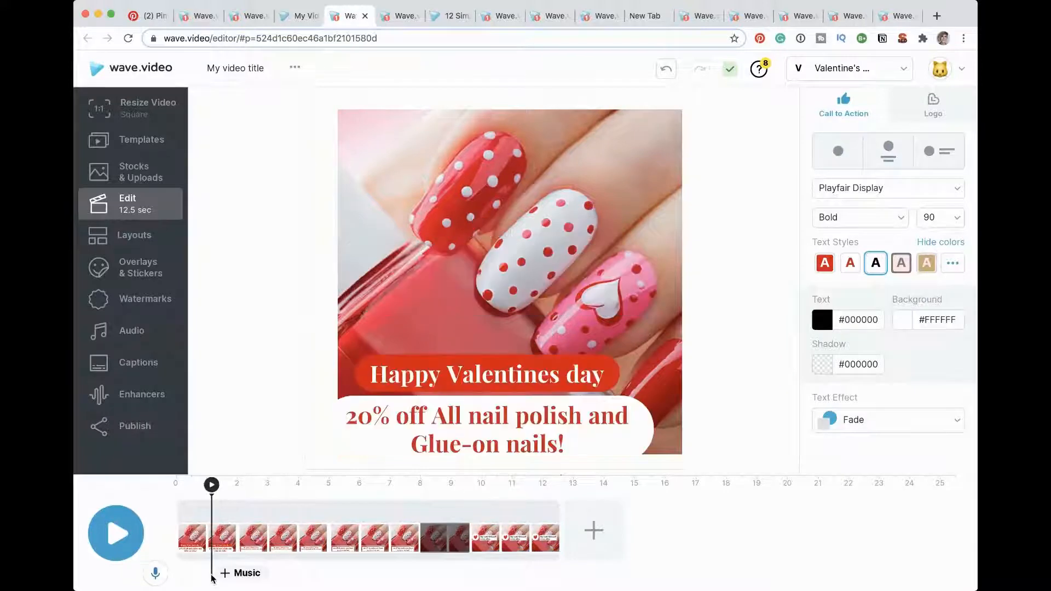
# Step: Add the favorite track "Happy As Can Be" as background music and align its start with the beginning of the video
pyautogui.click(241, 573)
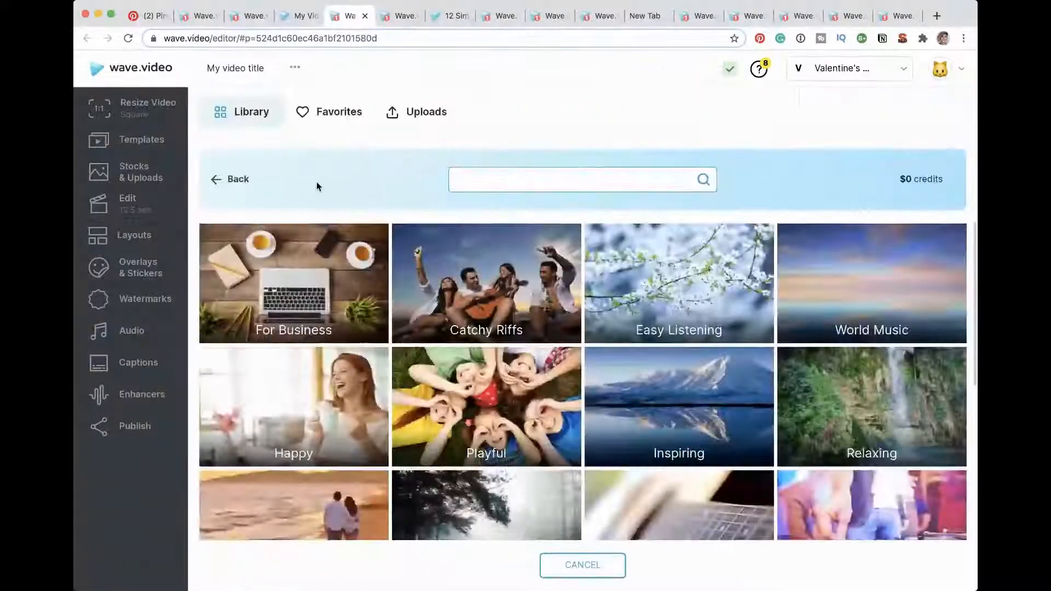
pyautogui.click(341, 111)
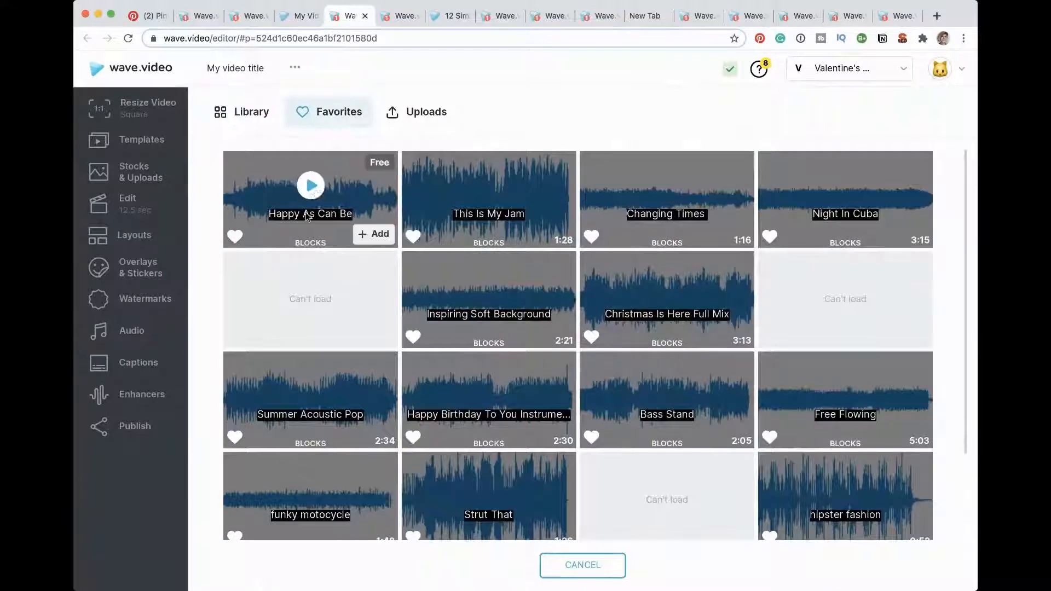
pyautogui.click(312, 186)
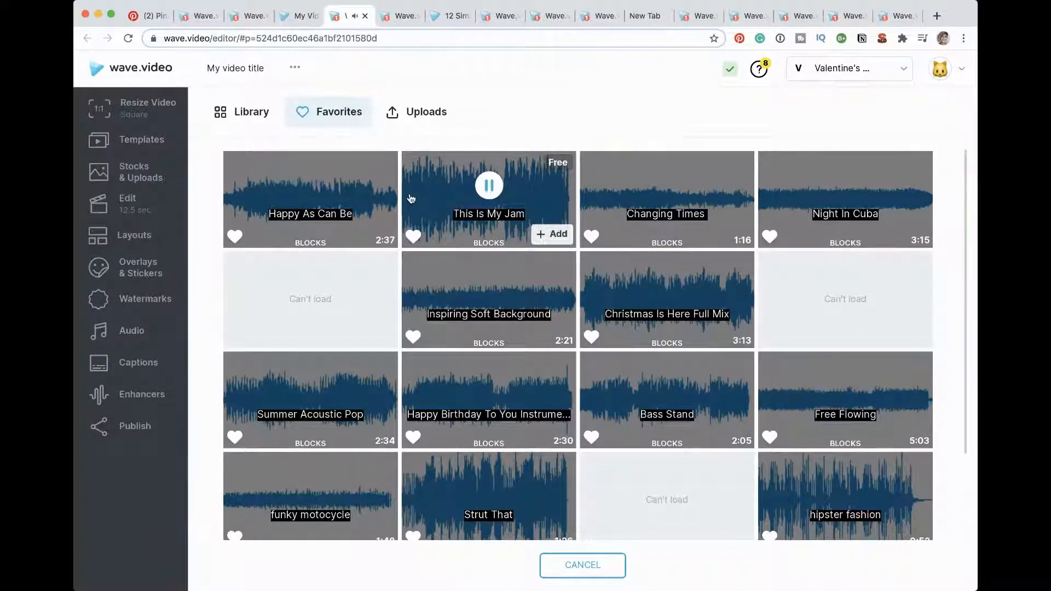
pyautogui.click(372, 235)
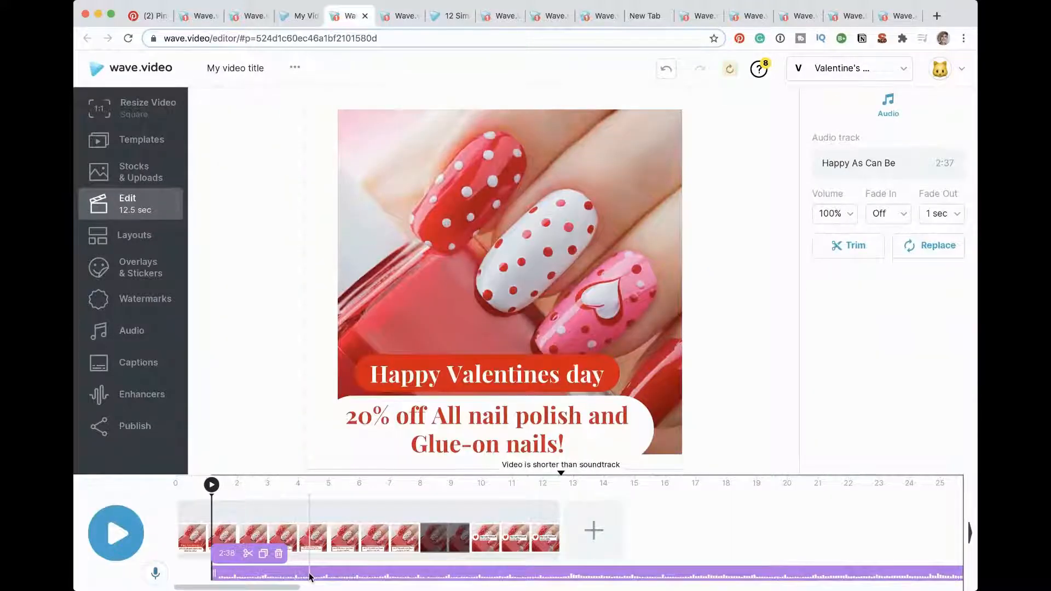
pyautogui.moveTo(310, 577); pyautogui.dragTo(264, 573)
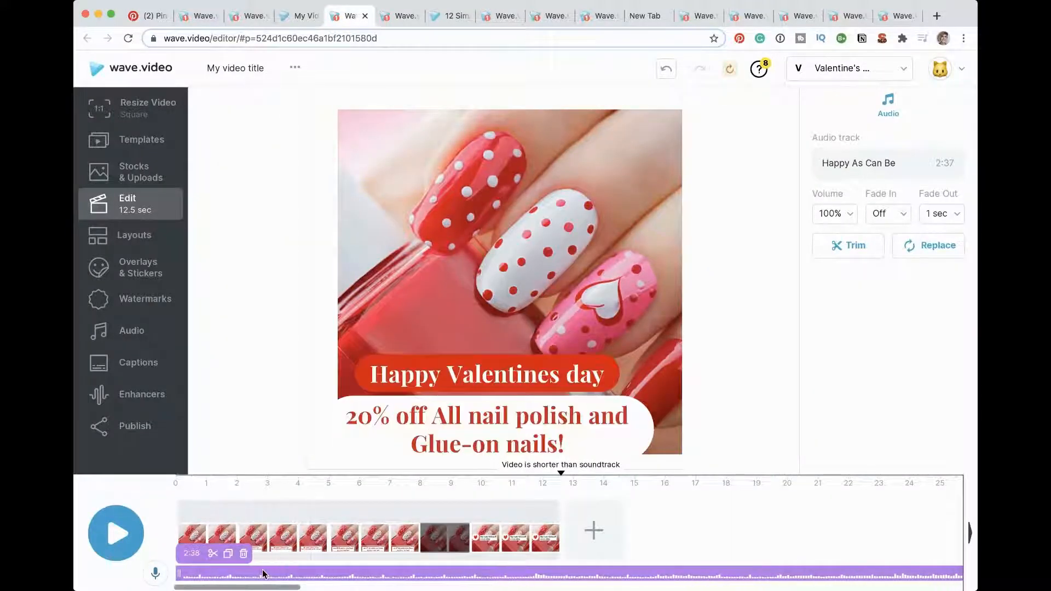
# Step: Try to replace the nail photo behind the second message with the favorite photo of mint-green polish and pink nails
pyautogui.click(244, 535)
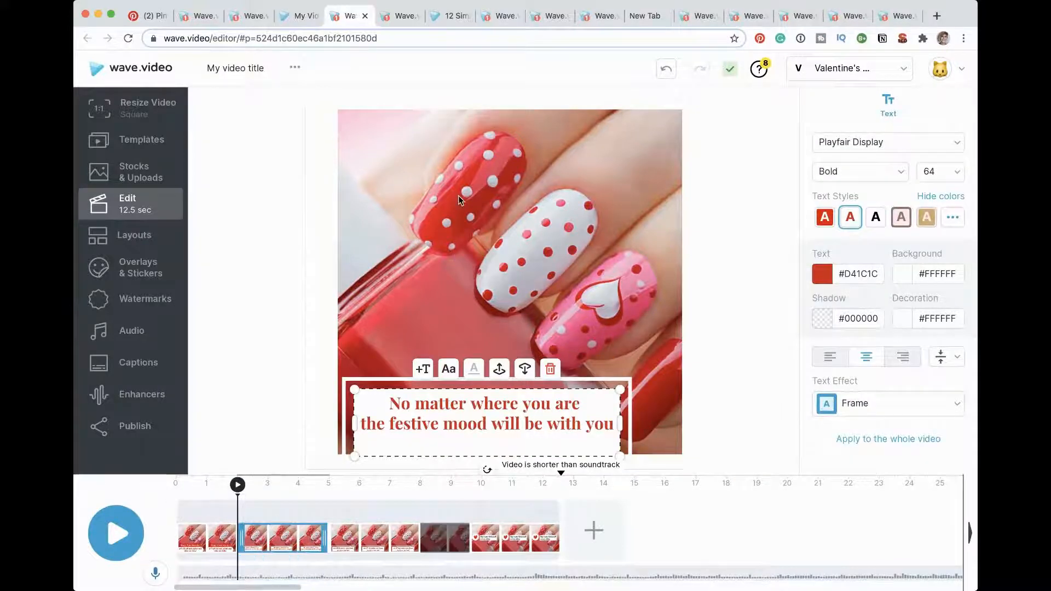
pyautogui.click(458, 196)
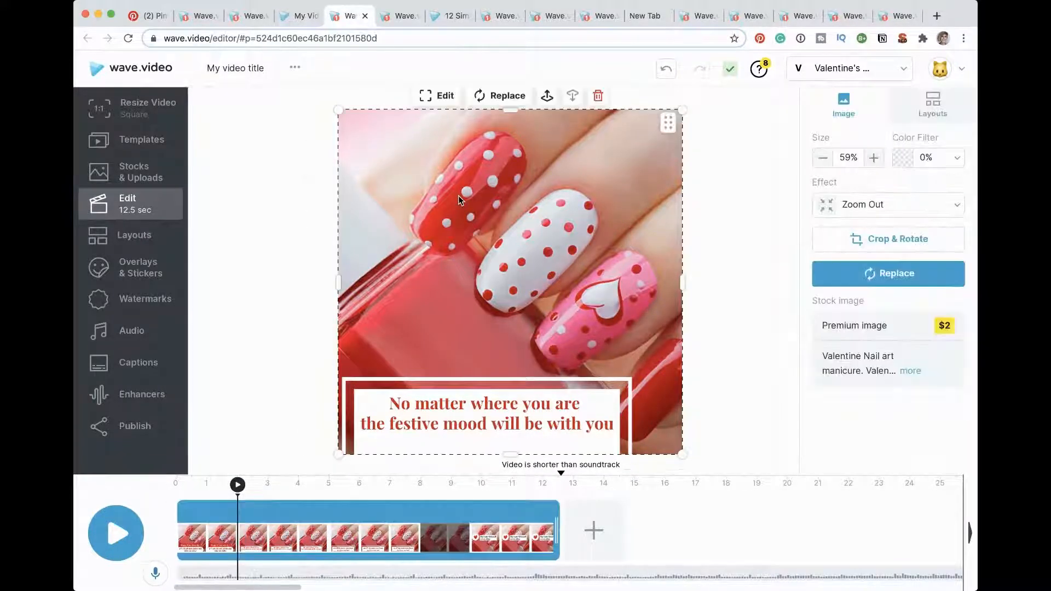
pyautogui.click(930, 279)
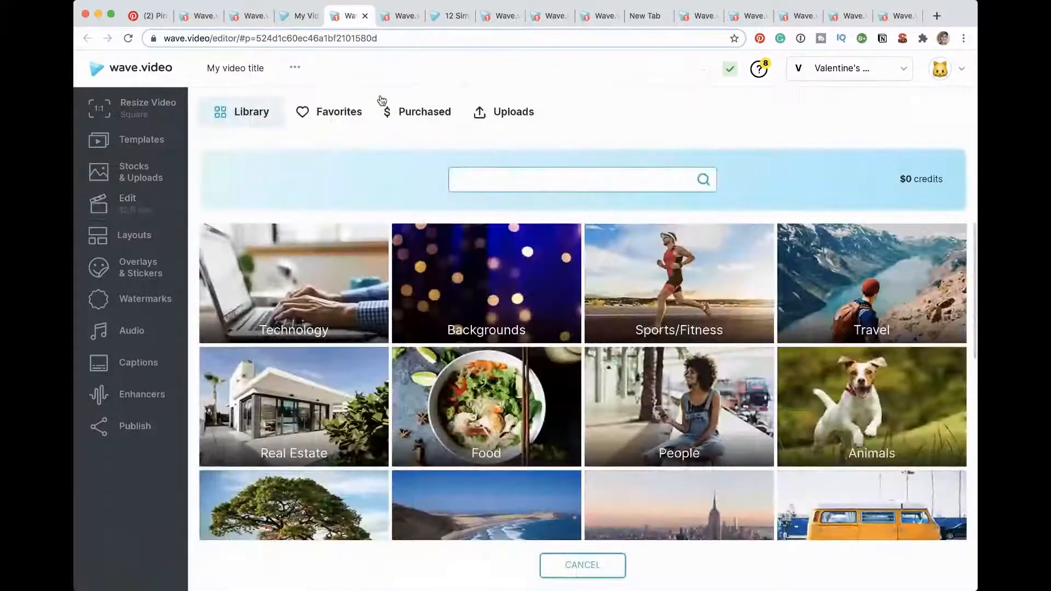
pyautogui.click(335, 119)
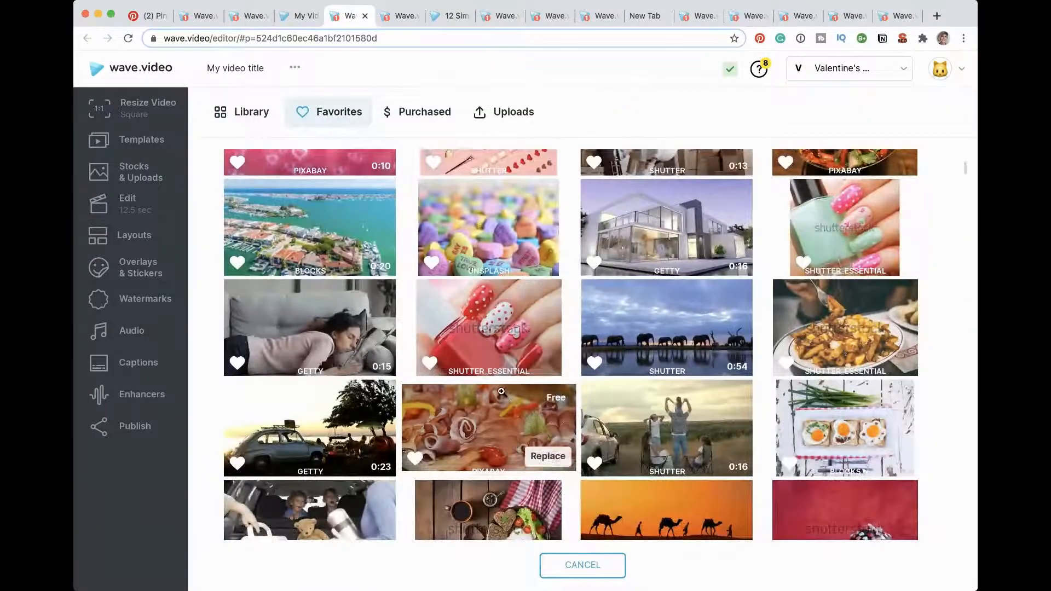
pyautogui.scroll(-3, 753, 320)
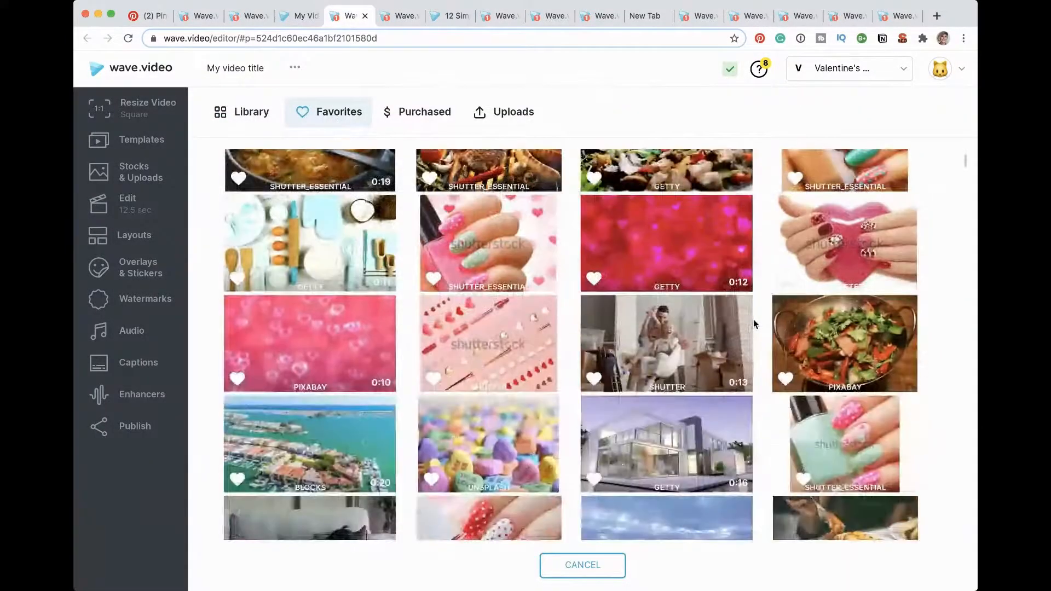
pyautogui.click(872, 475)
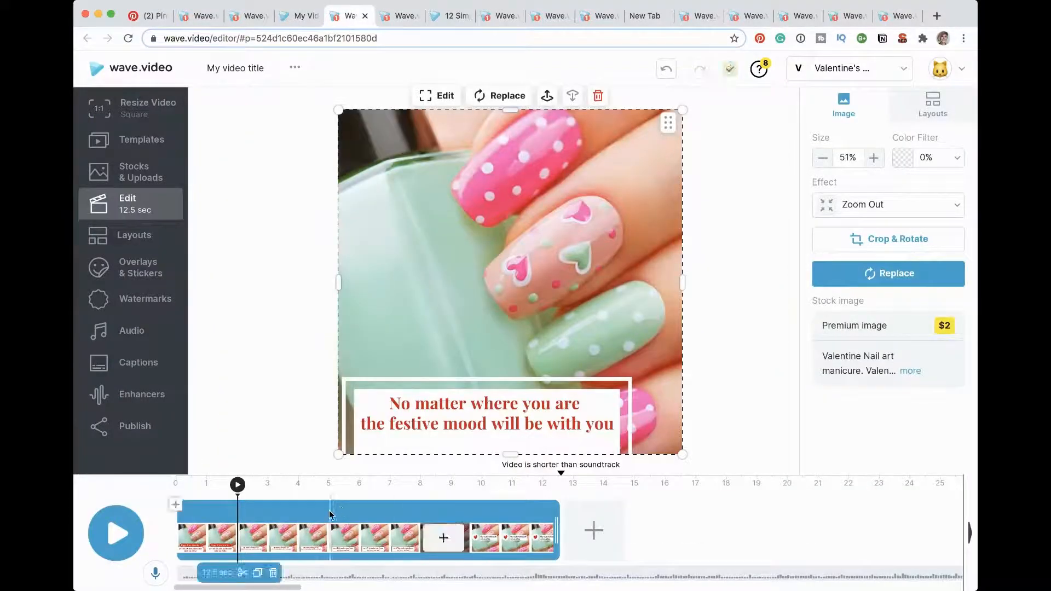
pyautogui.click(666, 70)
# Step: Split the nail photo clip at about 2.5 seconds, near the start of the "No matter where you are" message
pyautogui.moveTo(235, 571)
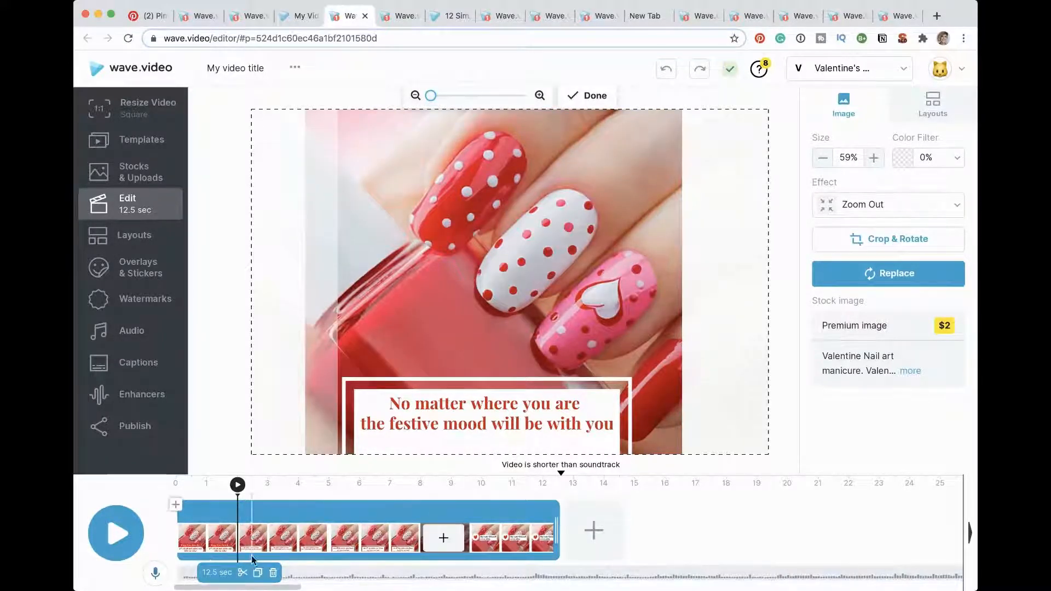
pyautogui.click(267, 546)
pyautogui.click(231, 536)
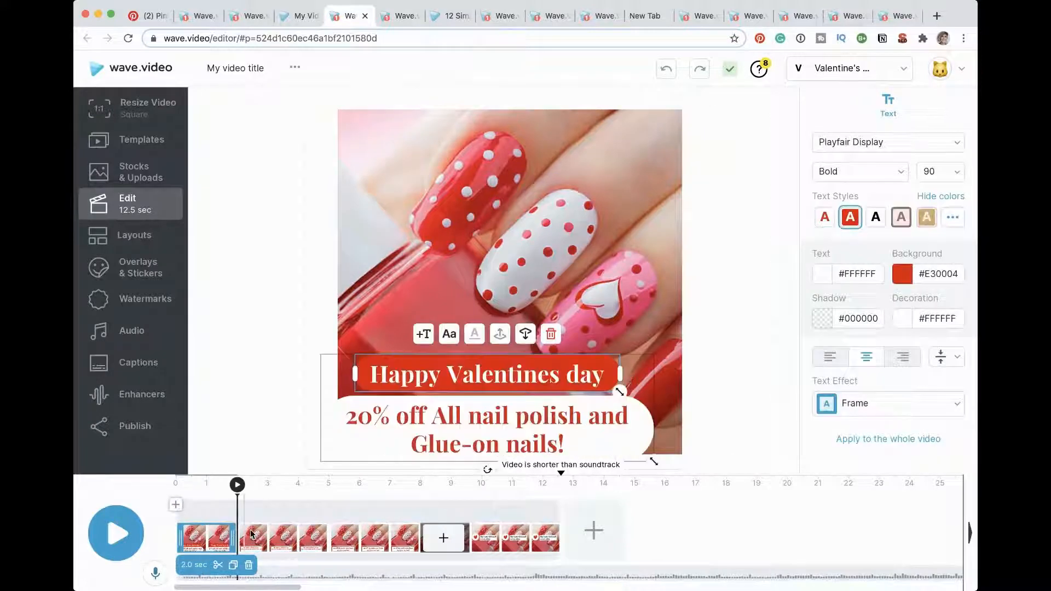
pyautogui.click(253, 552)
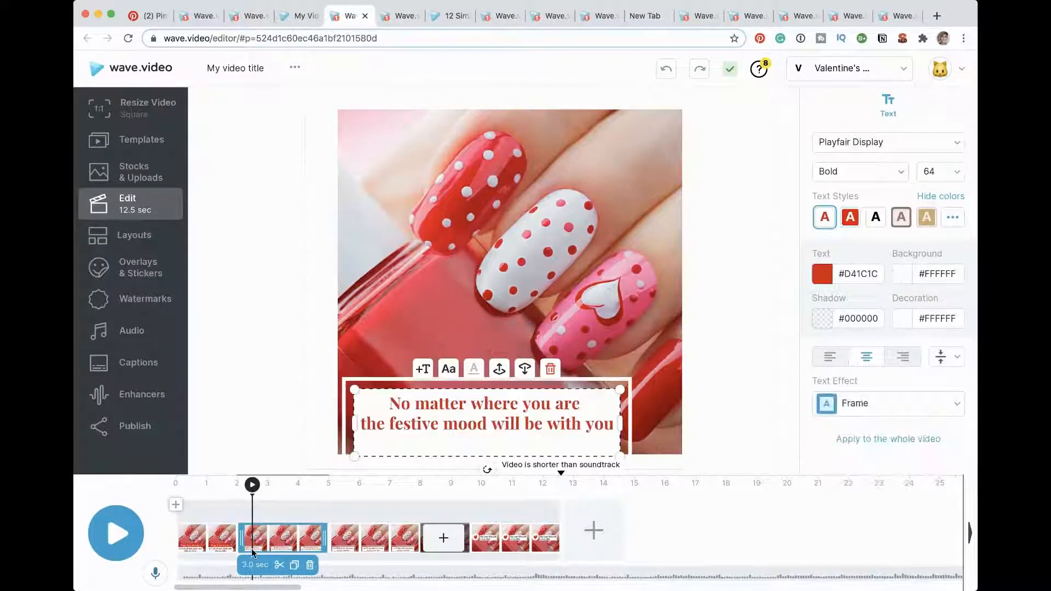
pyautogui.click(279, 566)
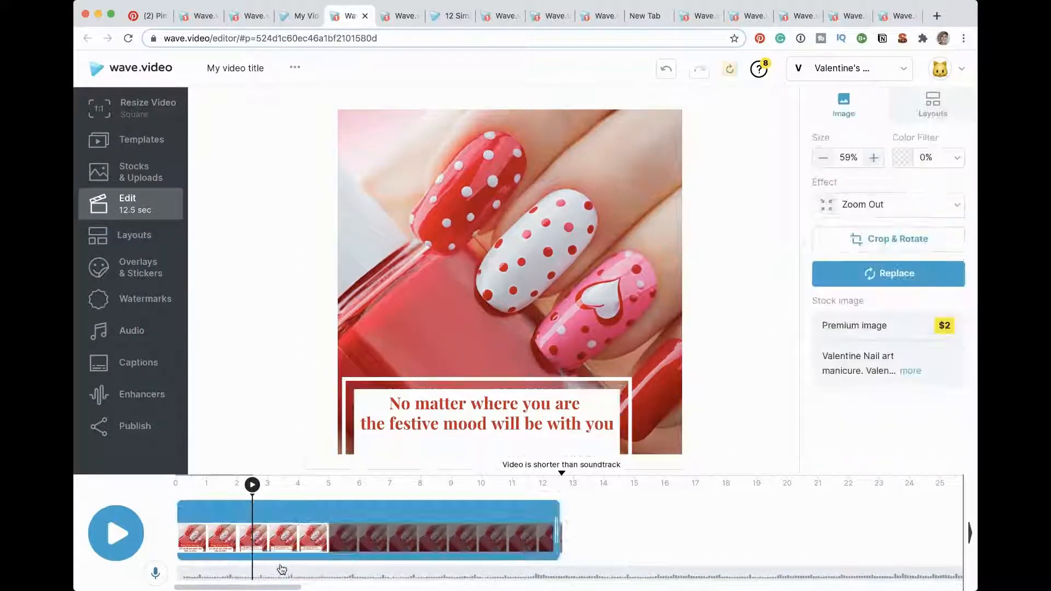
# Step: Try to duplicate the second clip, which starts at about 2.5 seconds
pyautogui.click(331, 512)
pyautogui.click(351, 575)
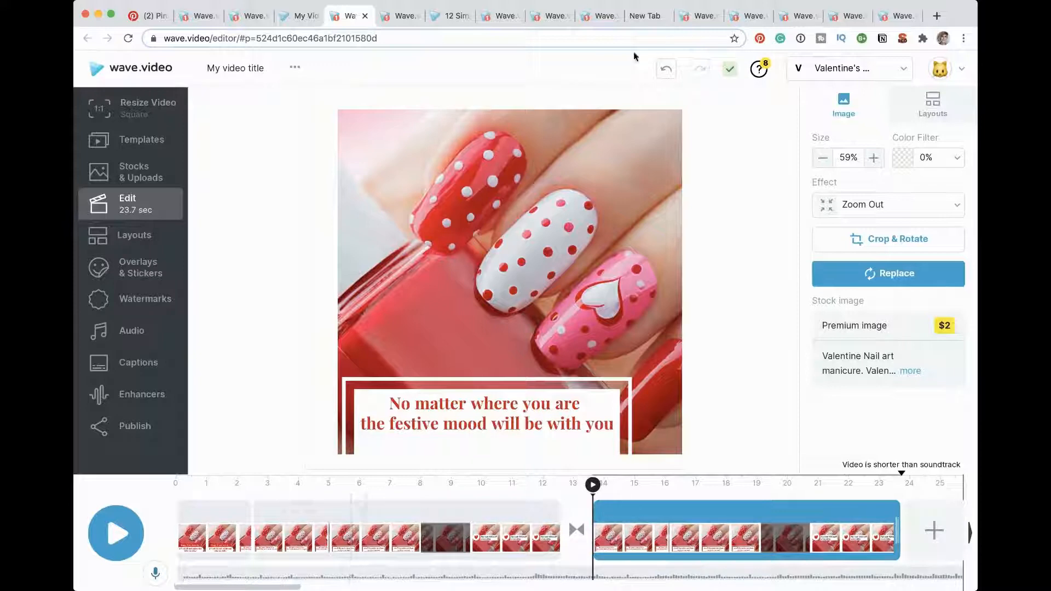
pyautogui.click(667, 70)
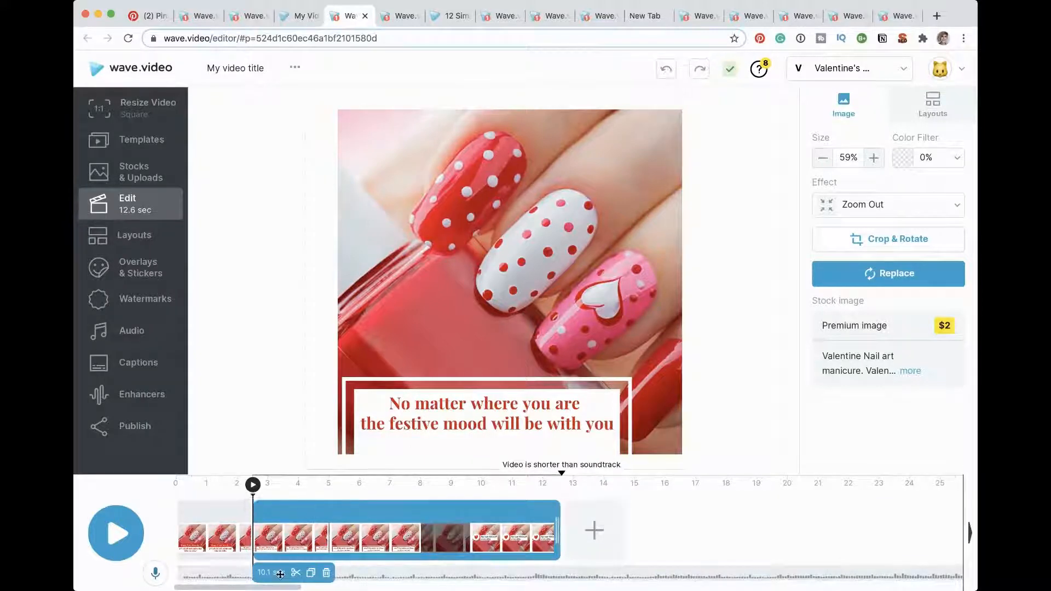
# Step: Split the rest of the video into separate clips at about 5, 7 and 10 seconds
pyautogui.click(327, 512)
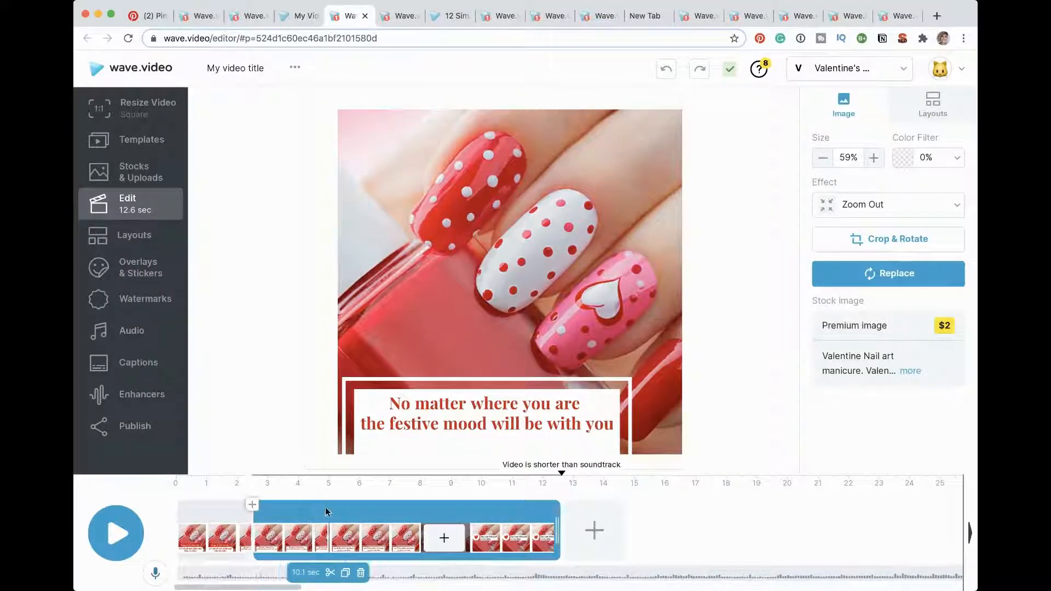
pyautogui.click(328, 573)
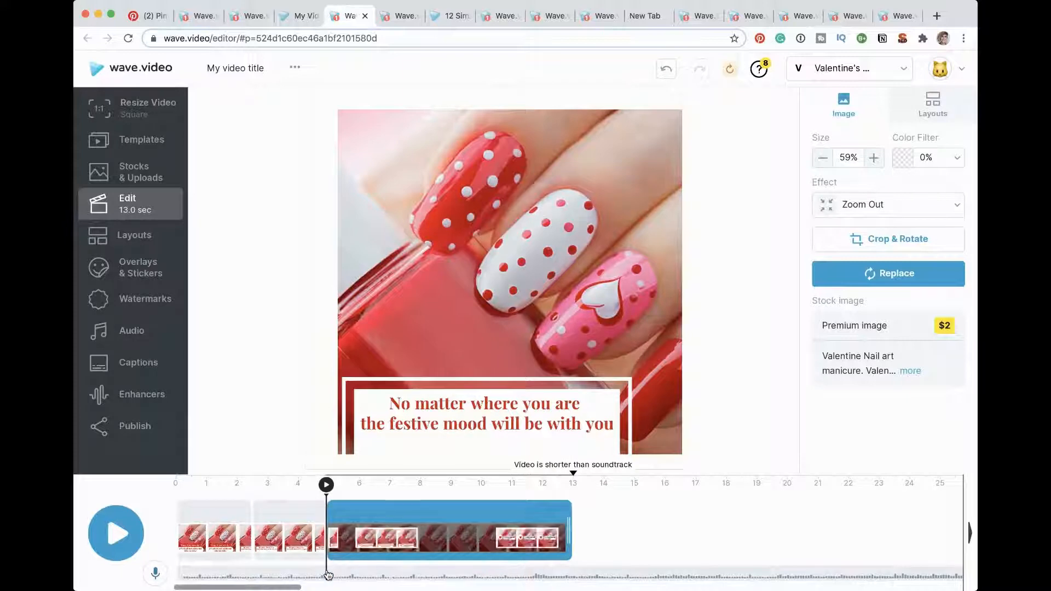
pyautogui.click(388, 485)
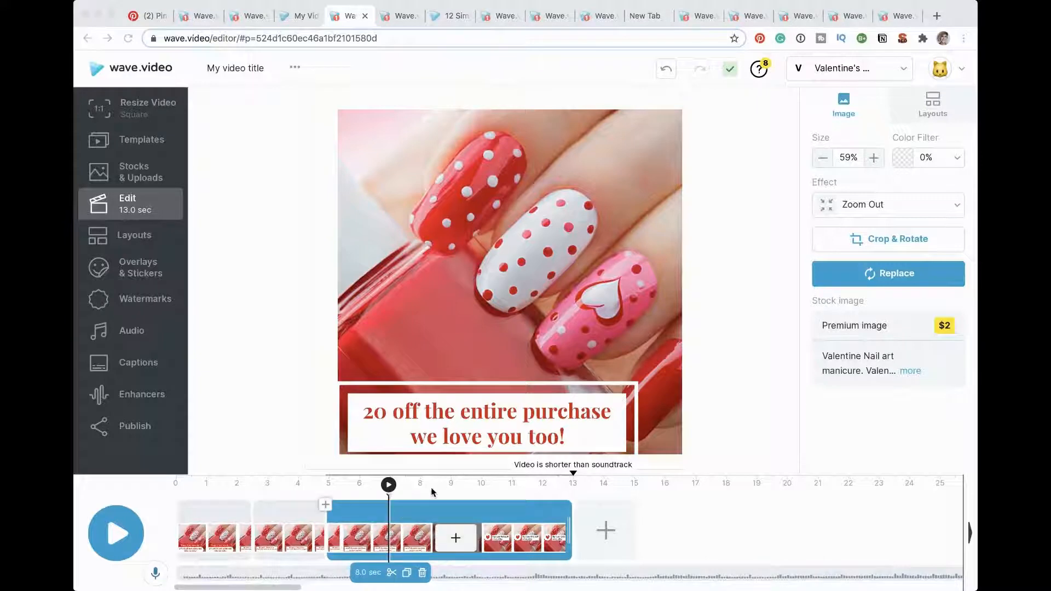
pyautogui.click(398, 513)
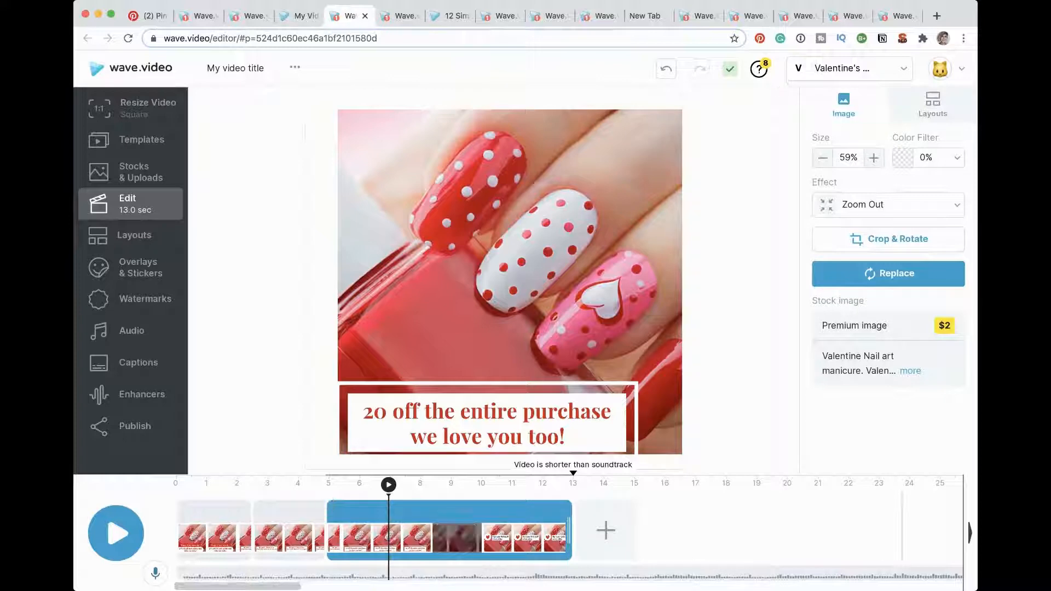
pyautogui.moveTo(974, 557); pyautogui.dragTo(972, 524)
pyautogui.moveTo(400, 535)
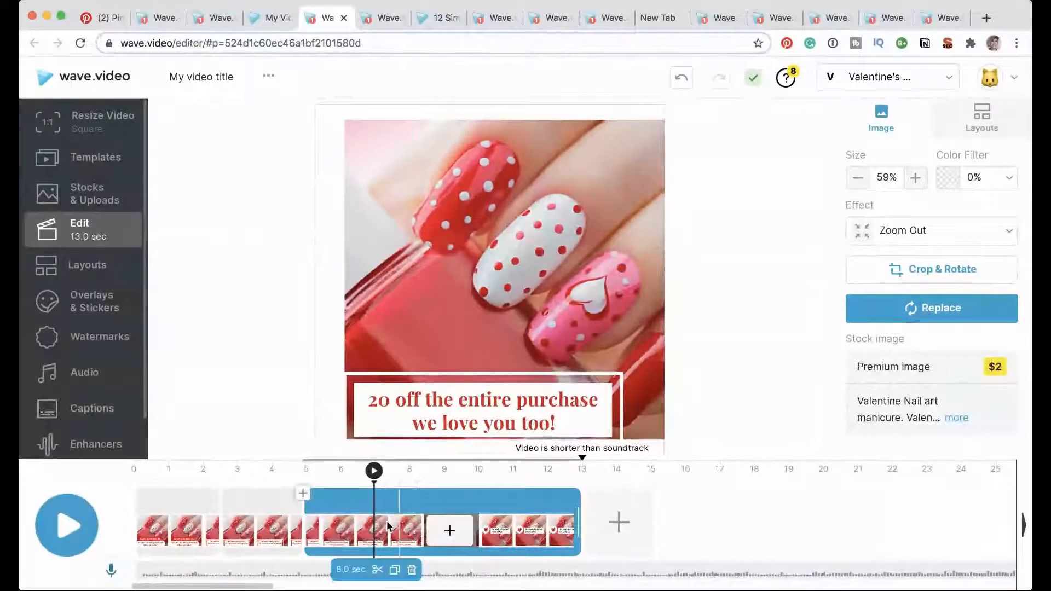
pyautogui.click(378, 571)
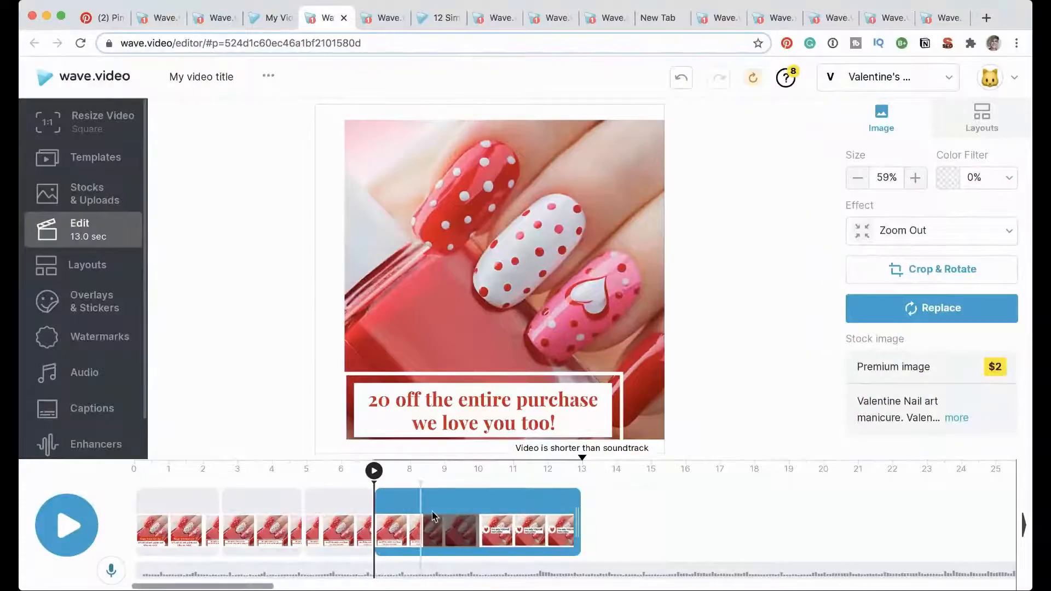
pyautogui.click(480, 489)
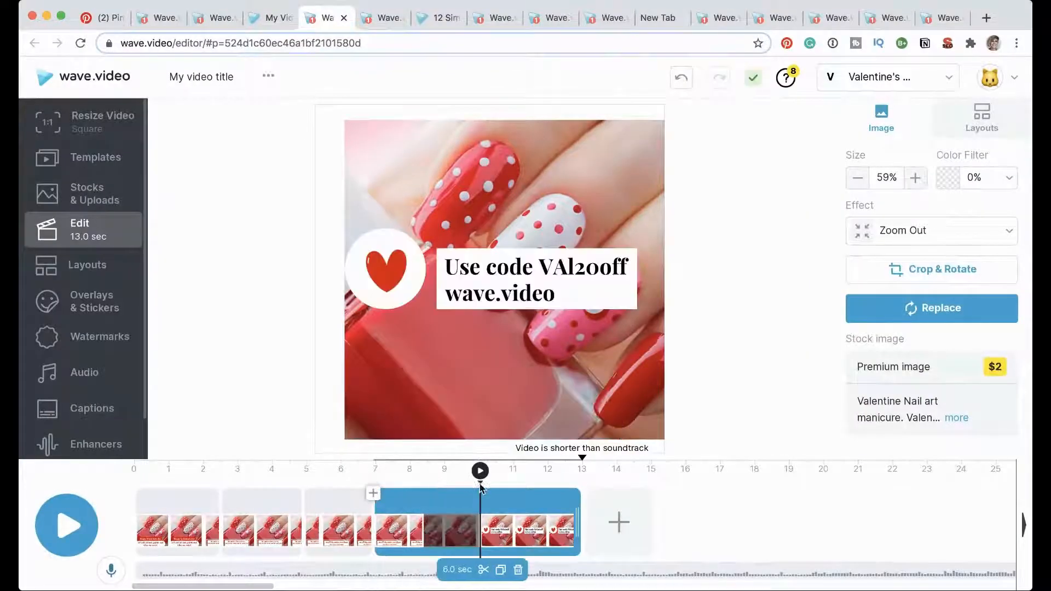
pyautogui.click(484, 569)
# Step: Replace the photo in the second clip, behind "No matter where you are", with the favorite mint-green nail polish photo
pyautogui.click(169, 539)
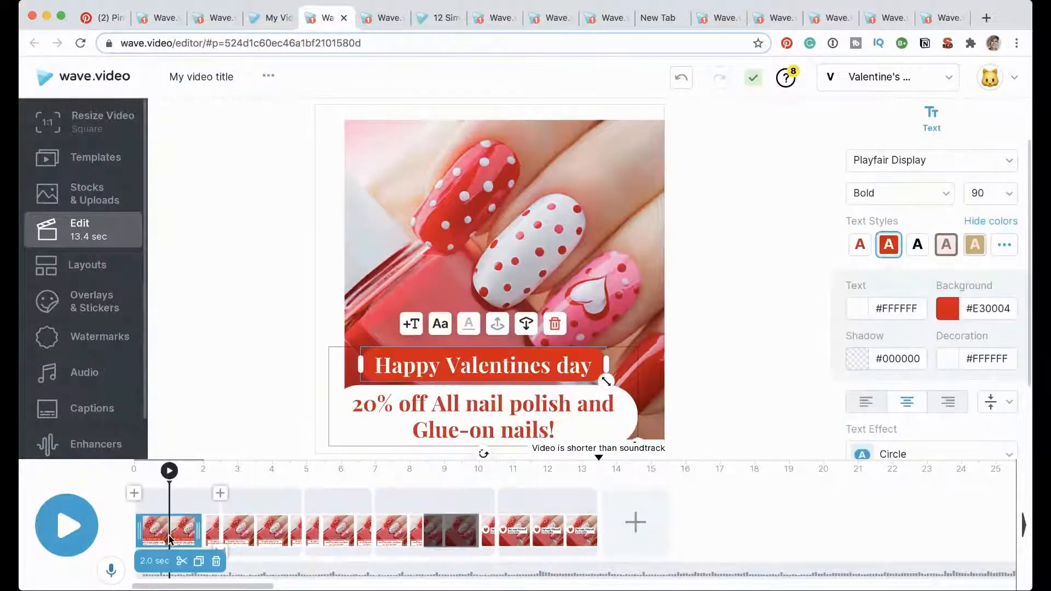
pyautogui.click(271, 529)
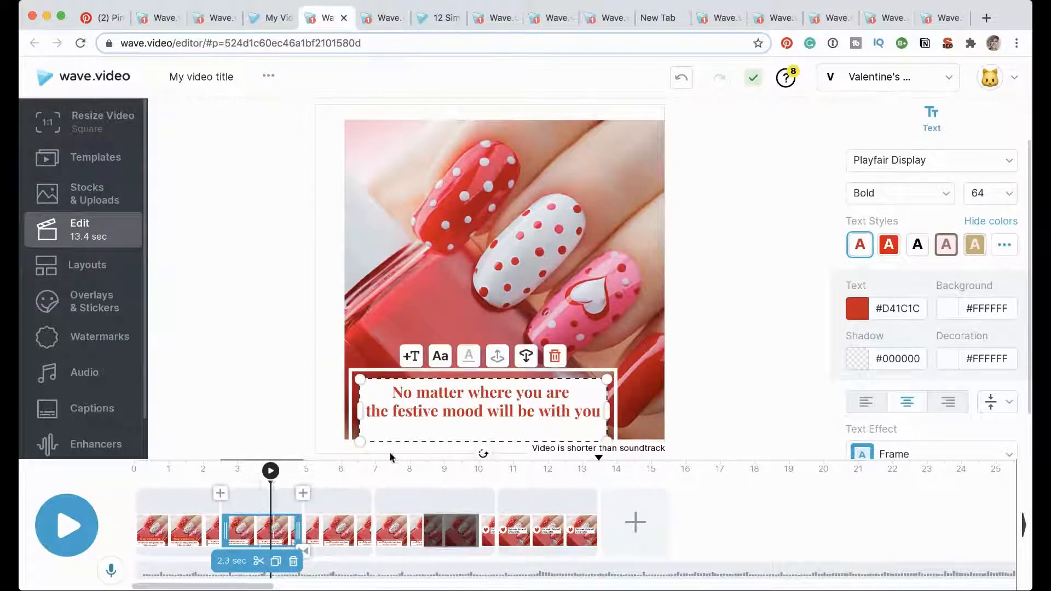
pyautogui.click(528, 295)
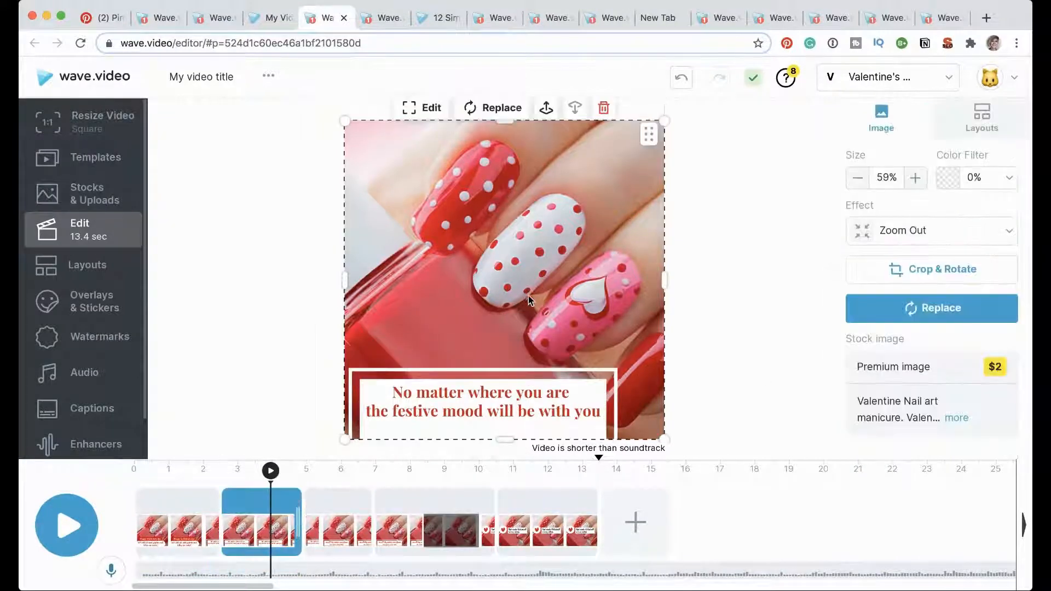
pyautogui.click(930, 314)
pyautogui.click(322, 128)
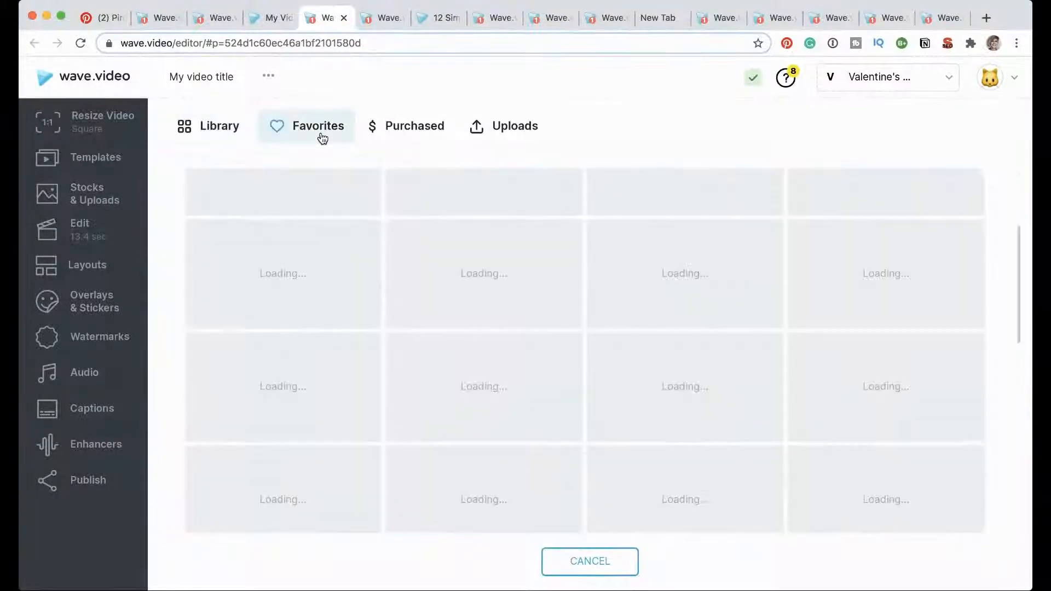
pyautogui.scroll(-3, 884, 497)
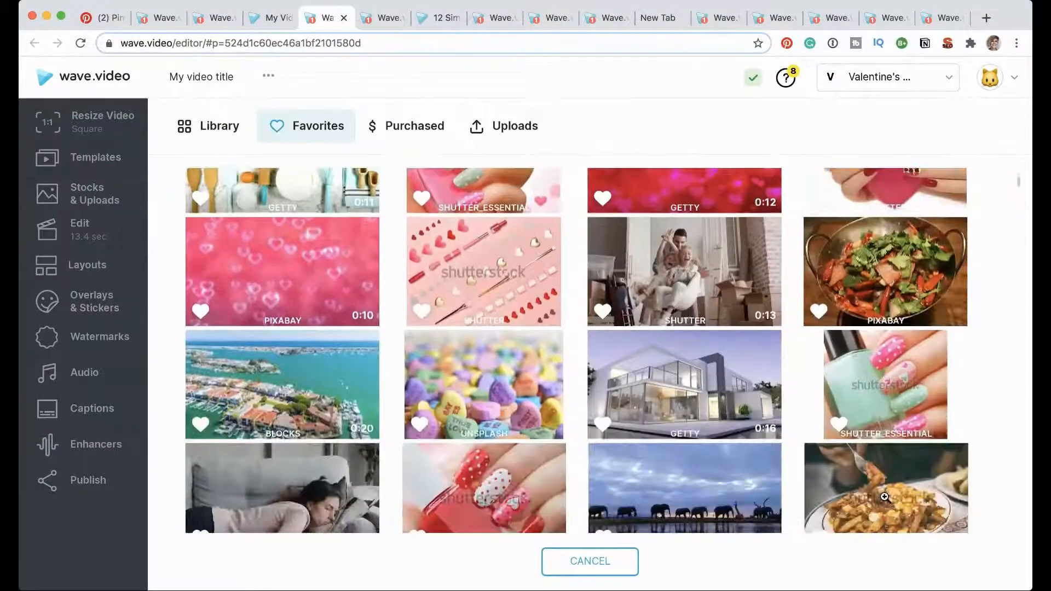
pyautogui.click(916, 424)
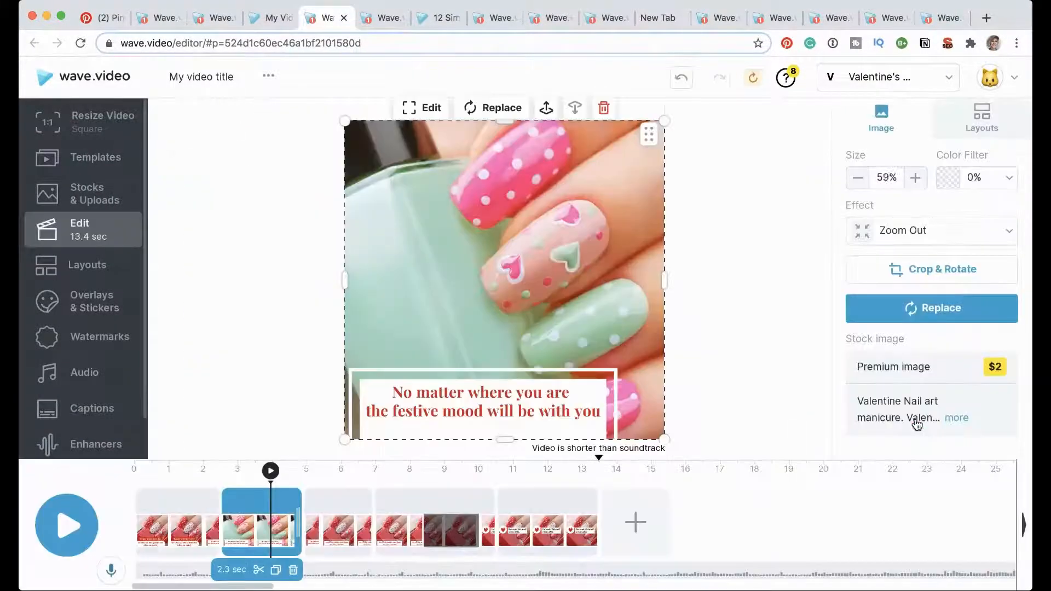
# Step: Replace the photo in the third clip, behind "20 off the entire purchase", with the favorite photo of manicured hands holding a pink heart
pyautogui.click(341, 526)
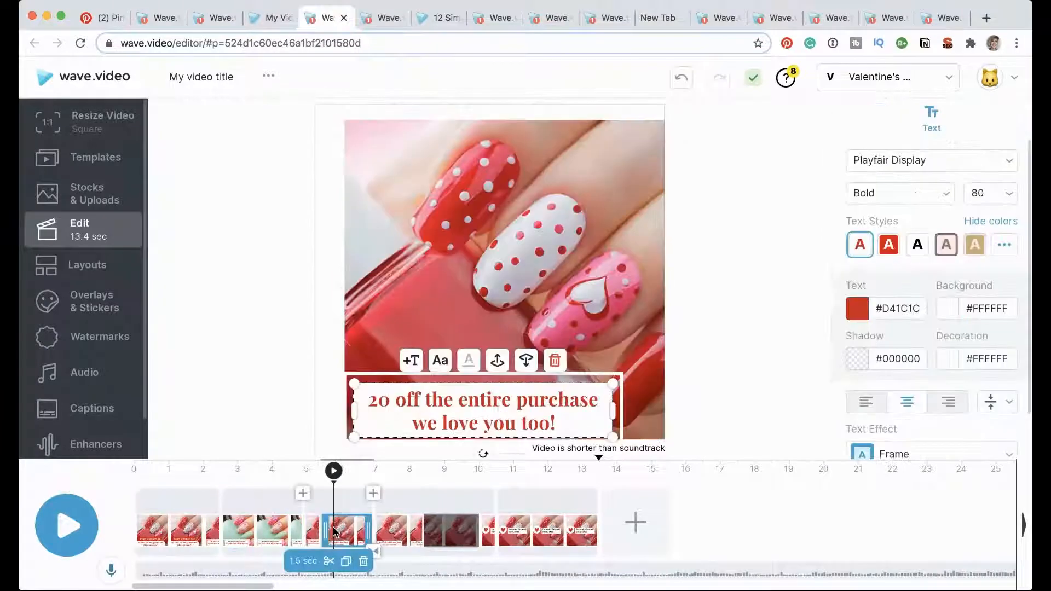
pyautogui.click(583, 202)
pyautogui.click(980, 314)
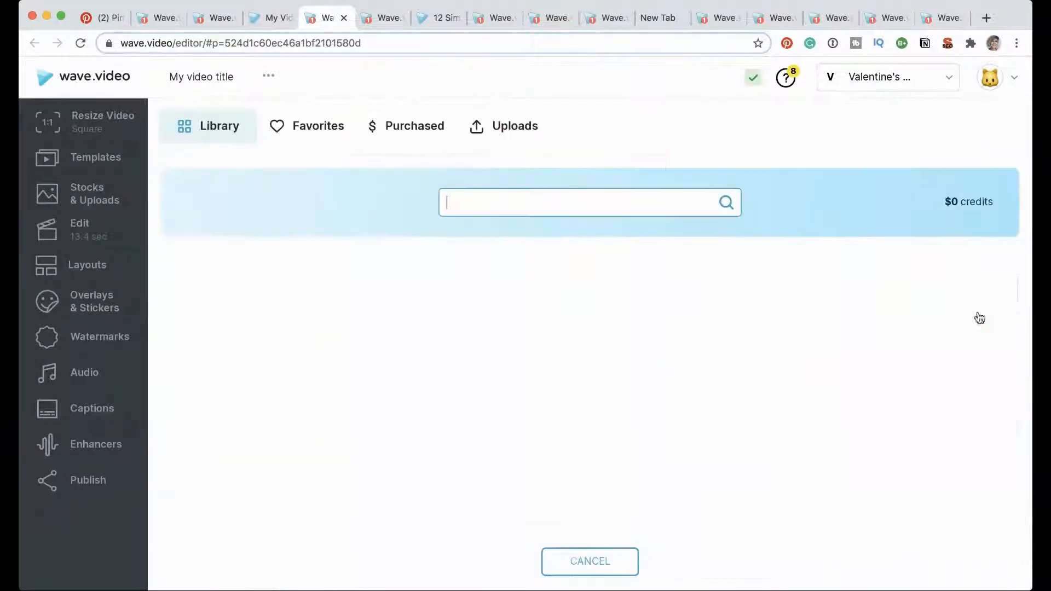
pyautogui.click(306, 126)
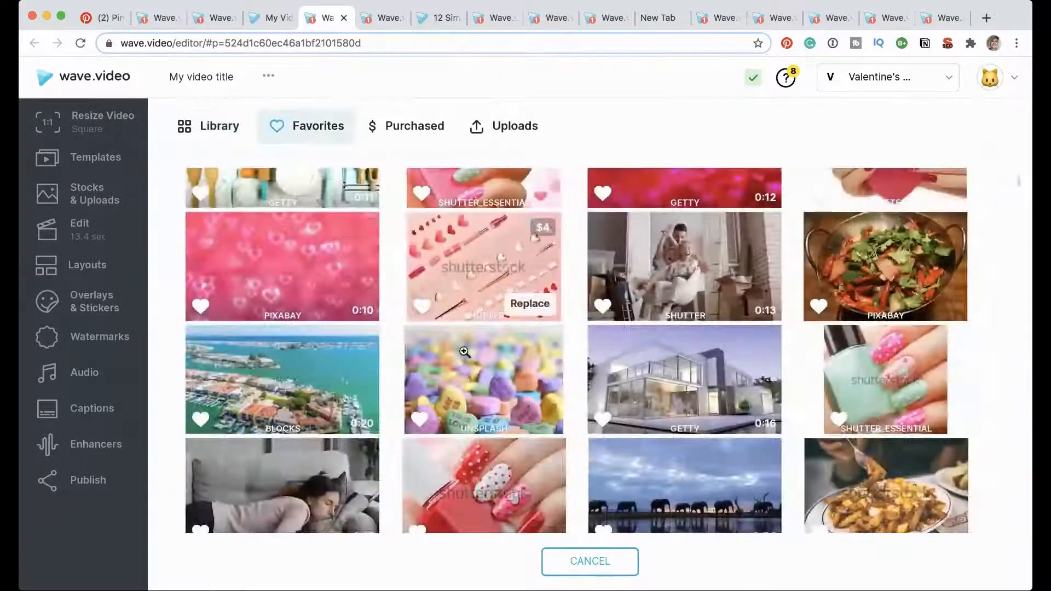
pyautogui.scroll(-1, 464, 351)
pyautogui.scroll(-6, 464, 351)
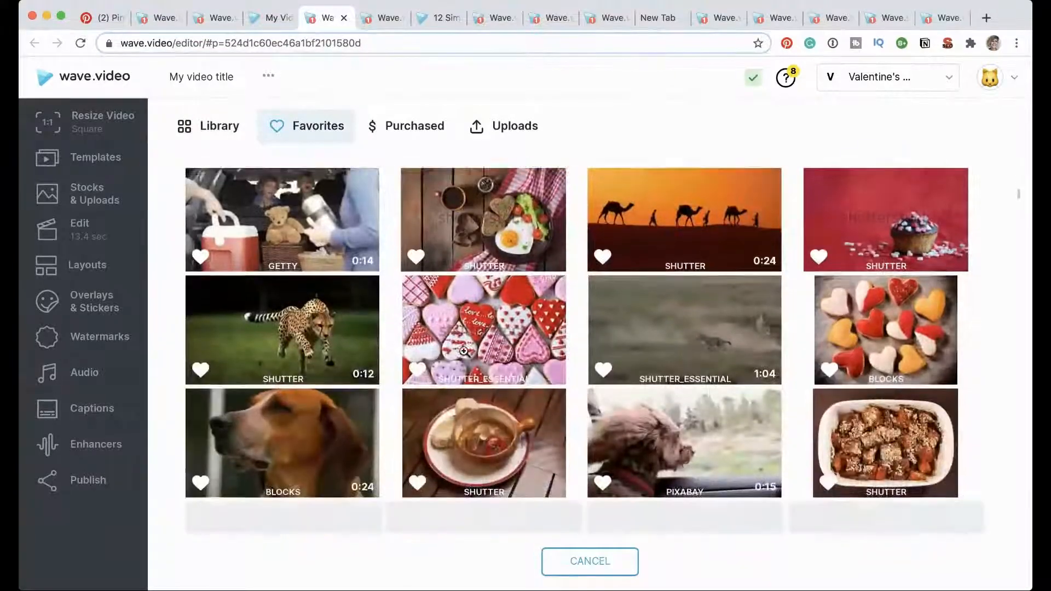
pyautogui.scroll(-10, 464, 350)
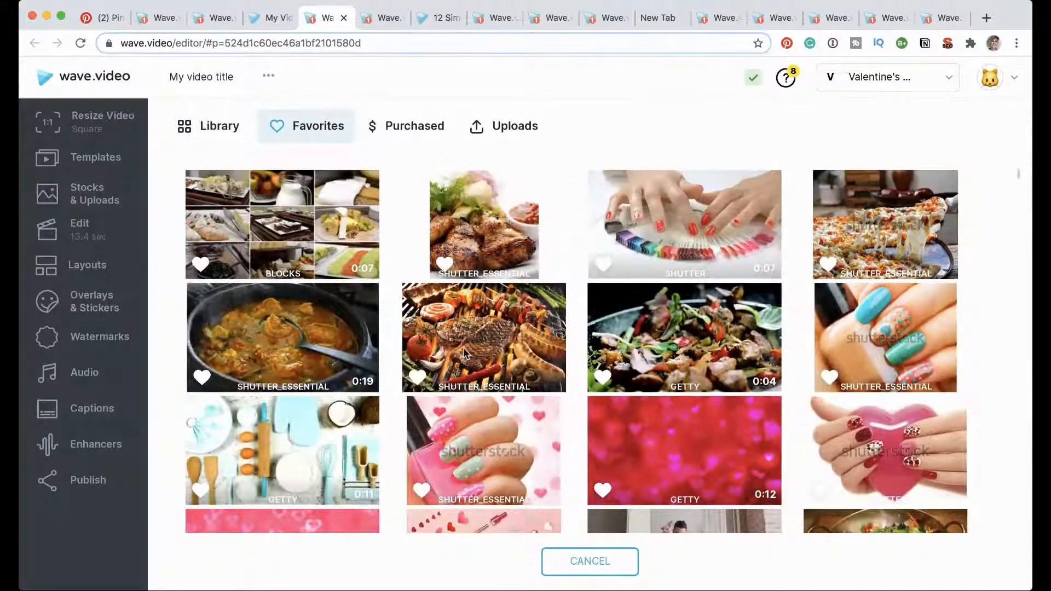
pyautogui.scroll(-2, 464, 353)
pyautogui.scroll(-1, 464, 353)
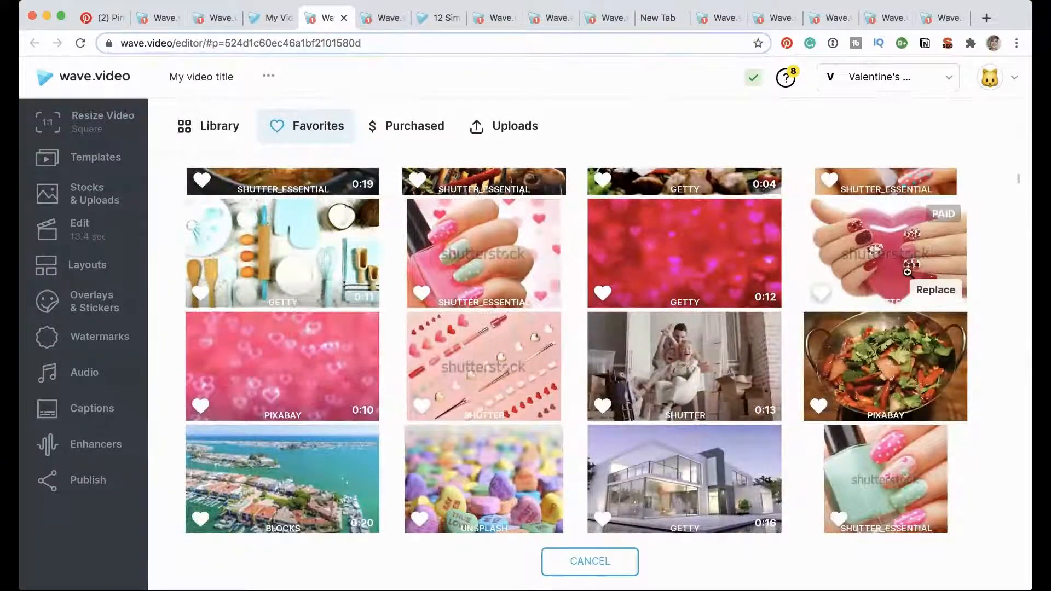
pyautogui.click(933, 290)
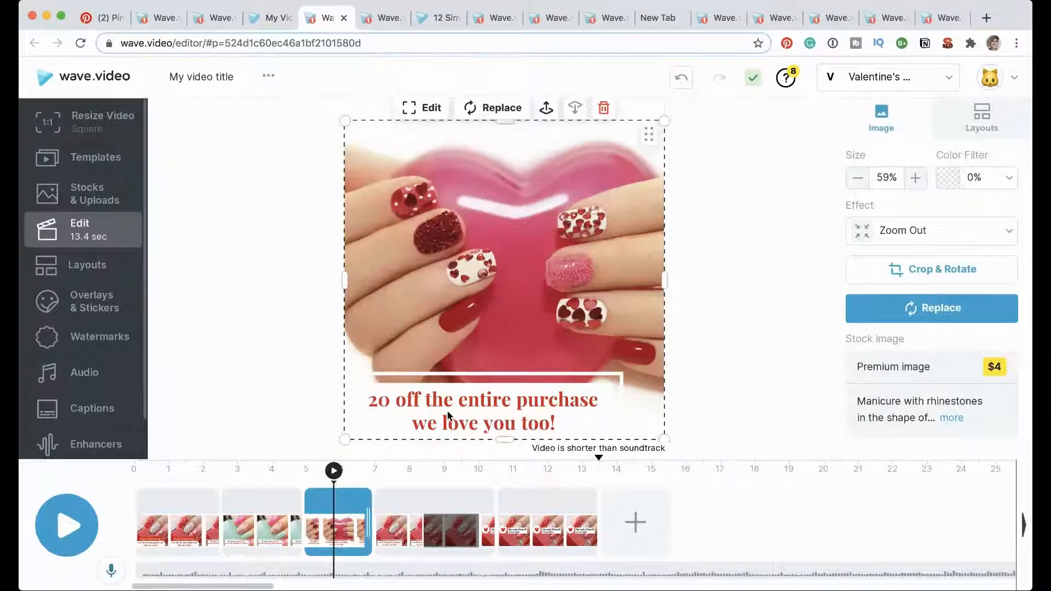
# Step: Delete the fourth clip, which starts at about 7 seconds and still shows the polka-dot nails behind "20 off the entire purchase"
pyautogui.click(399, 523)
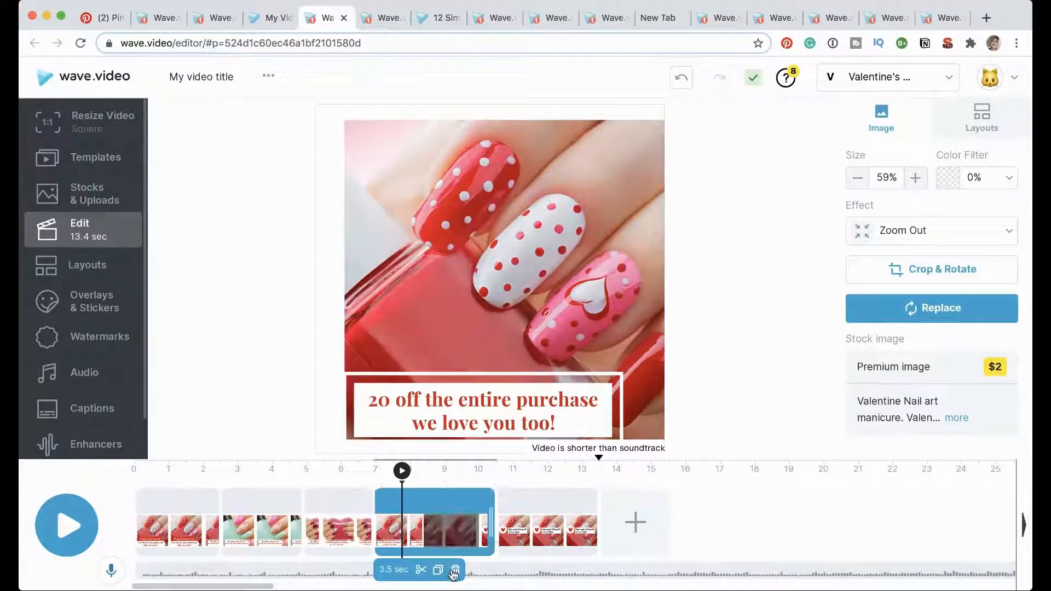
pyautogui.click(332, 543)
pyautogui.click(405, 542)
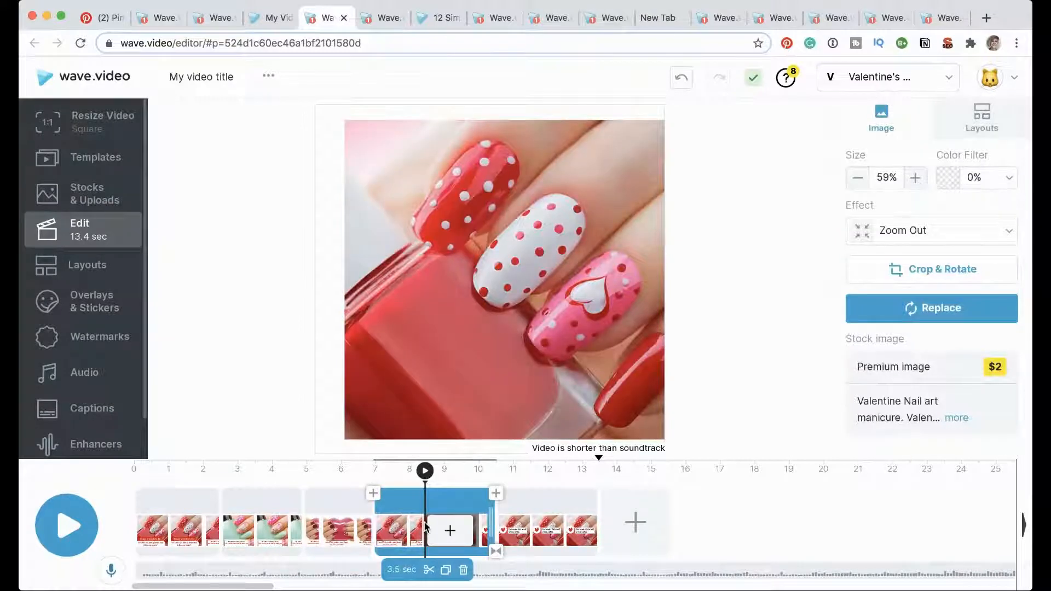
pyautogui.click(395, 545)
pyautogui.click(450, 530)
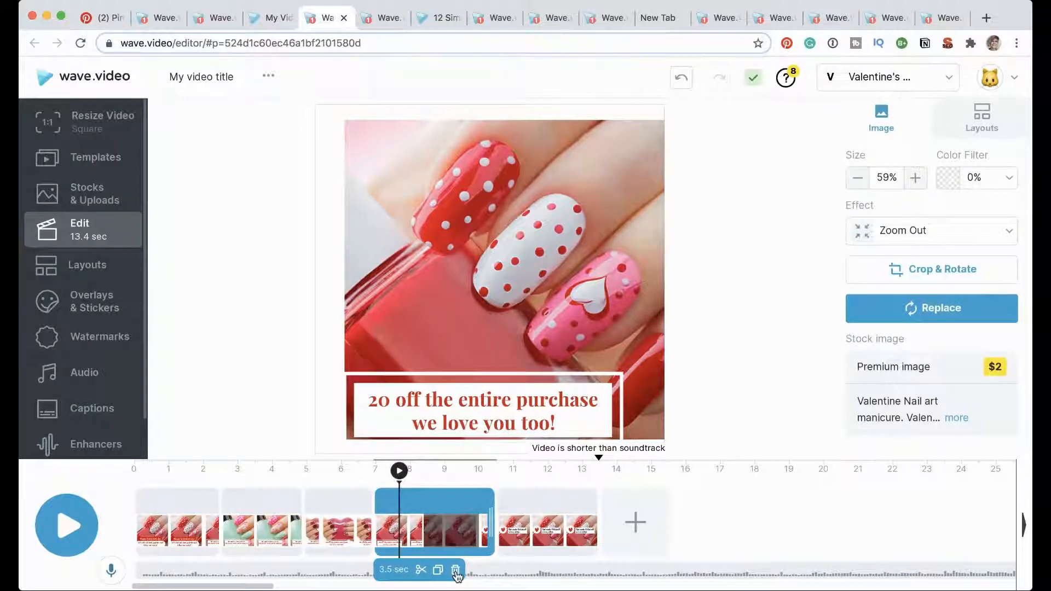
pyautogui.click(456, 571)
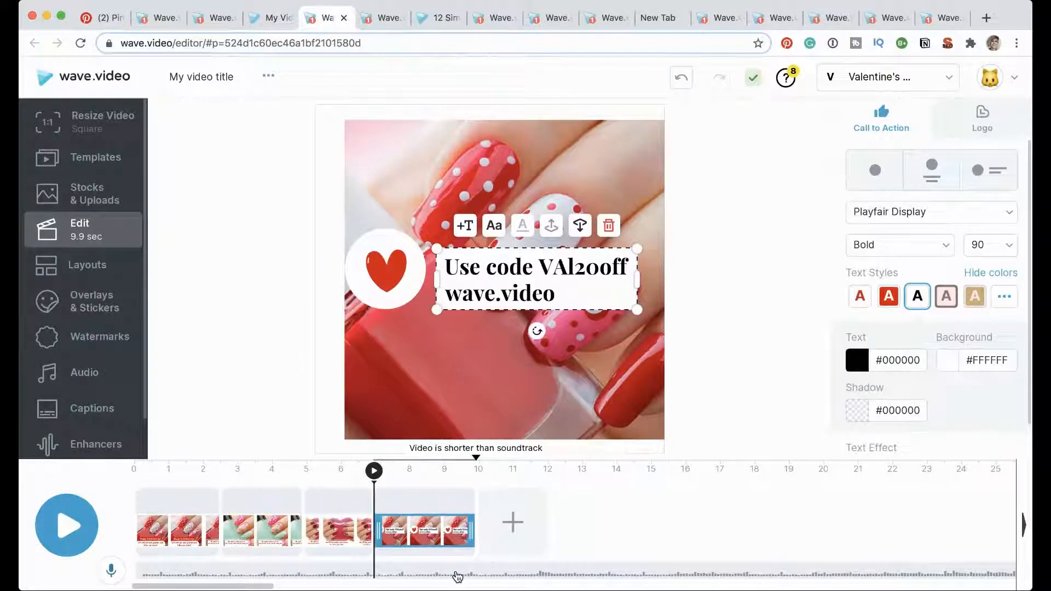
# Step: Move the final clip's heart logo and "Use code VAl20off" text to the lower part of the photo and apply the red-on-white text style
pyautogui.moveTo(394, 268); pyautogui.dragTo(397, 322)
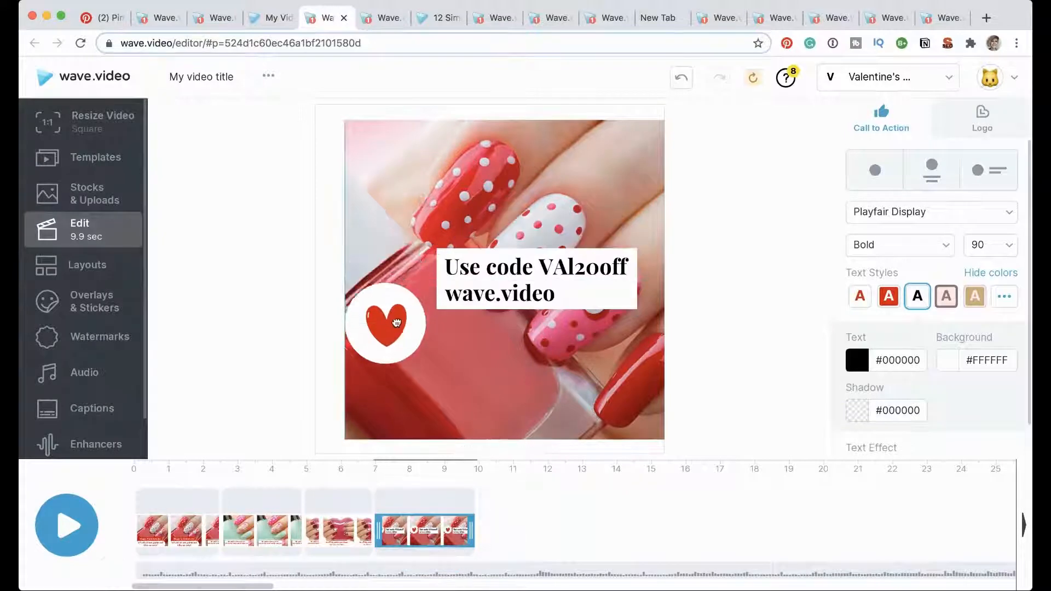
pyautogui.moveTo(545, 269); pyautogui.dragTo(545, 367)
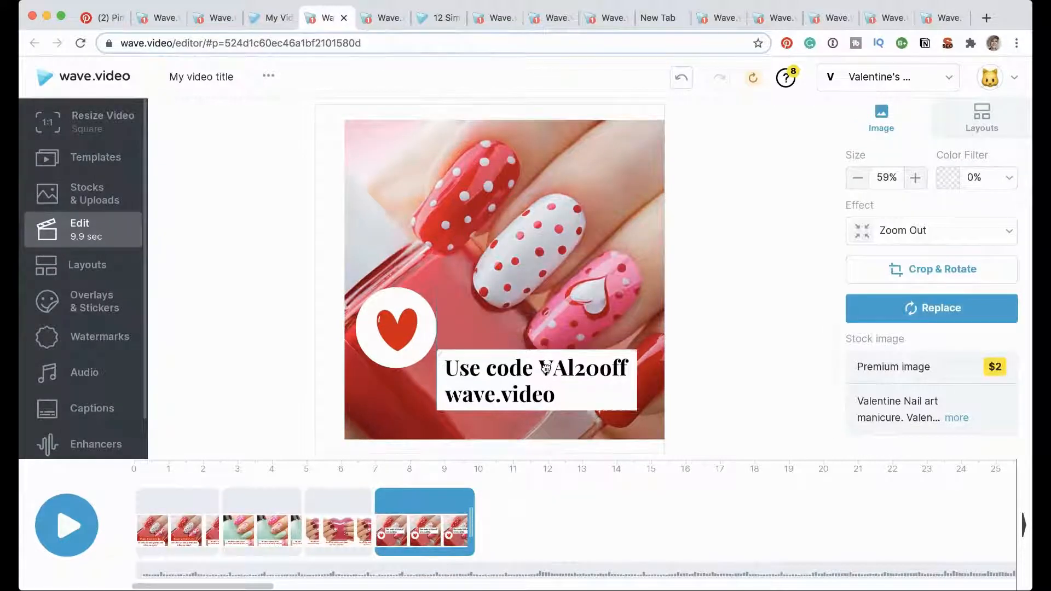
pyautogui.click(396, 327)
pyautogui.moveTo(396, 328); pyautogui.dragTo(400, 382)
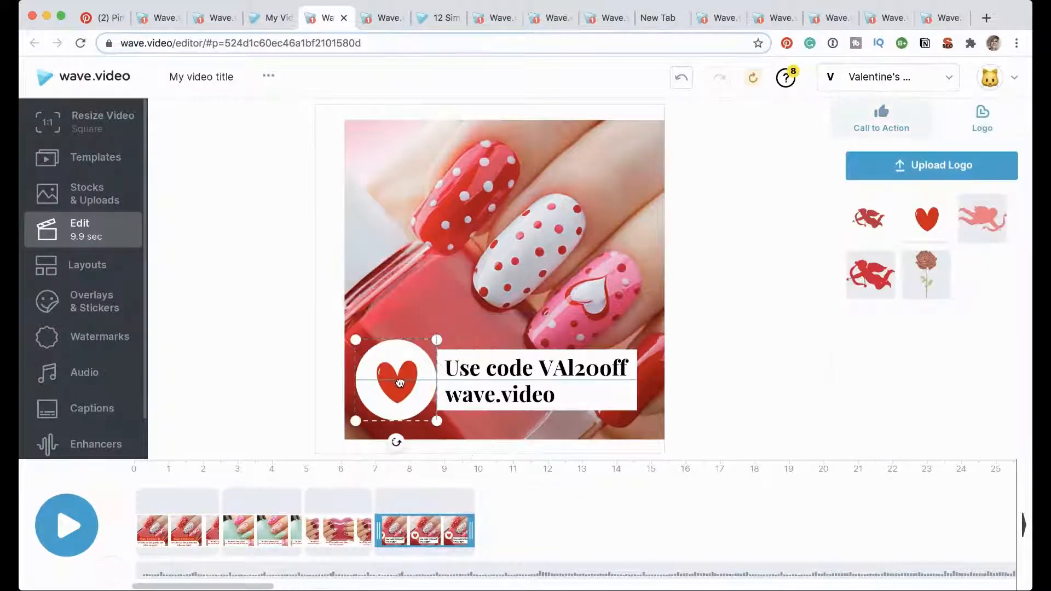
pyautogui.click(464, 384)
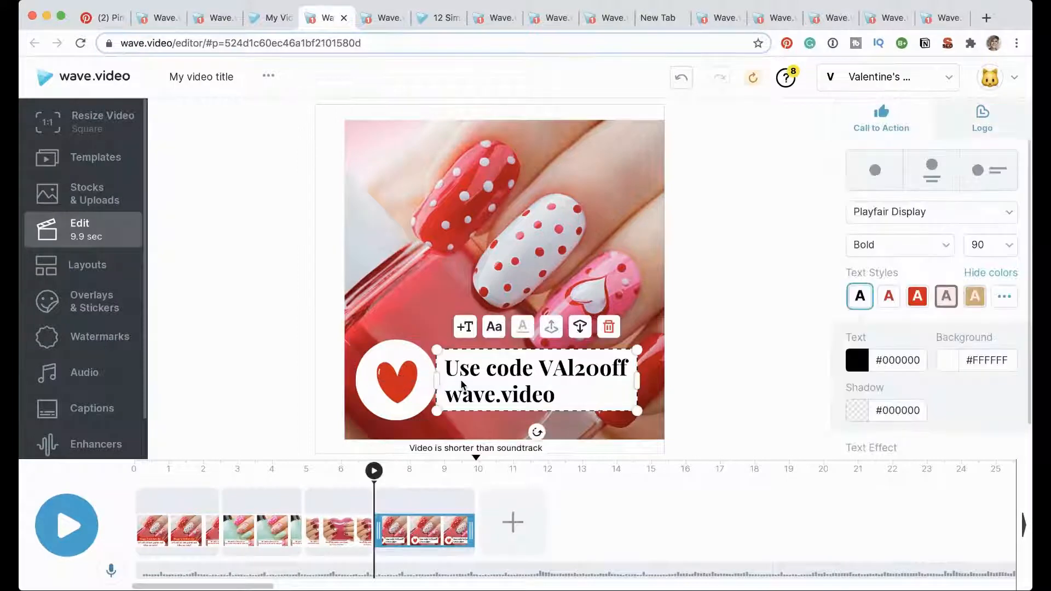
pyautogui.click(889, 296)
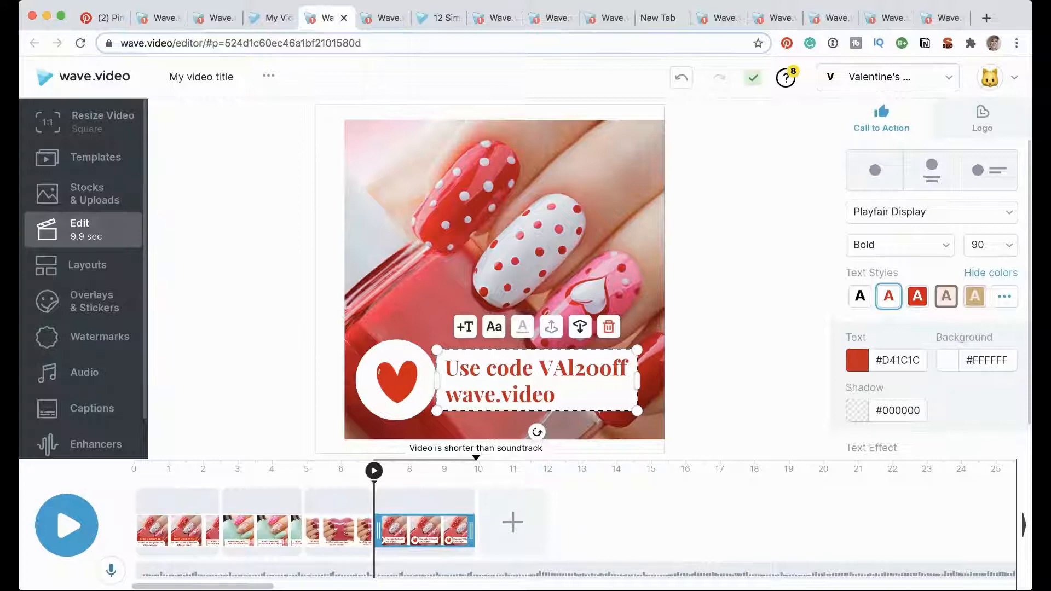
# Step: Play back the edited Valentine's nail polish video and review its final clip on the timeline
pyautogui.click(67, 525)
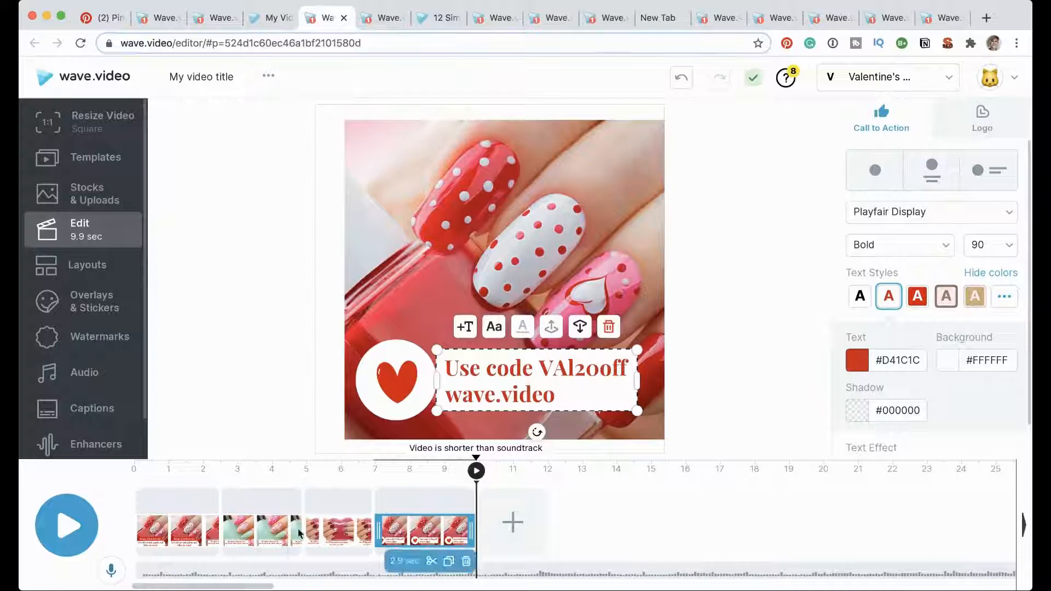
pyautogui.moveTo(269, 586); pyautogui.dragTo(303, 587)
pyautogui.click(205, 530)
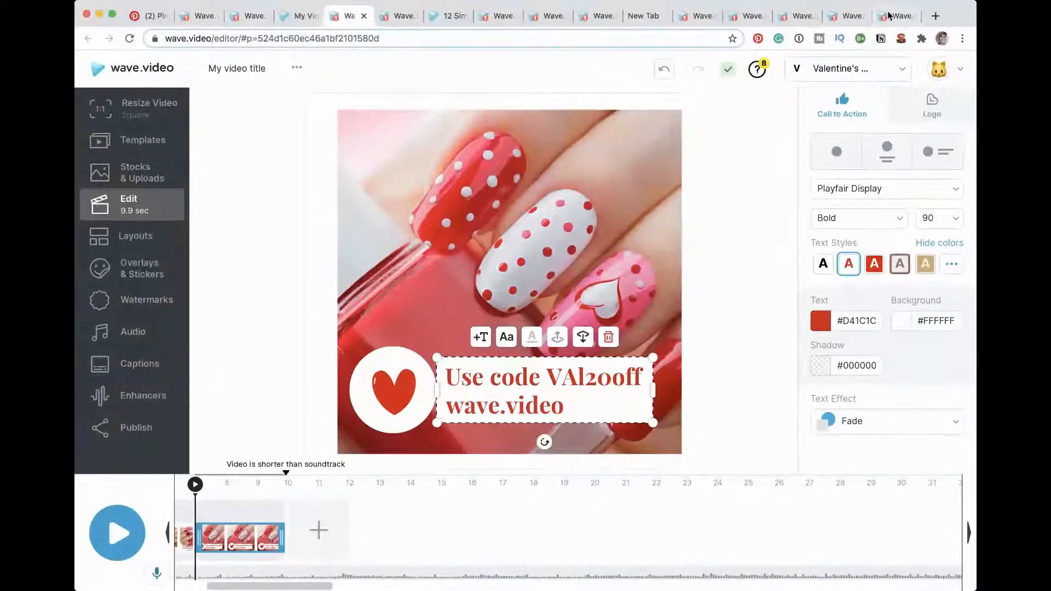
# Step: Look through the other open video projects, including the outfit ideas and romantic mood videos
pyautogui.click(891, 19)
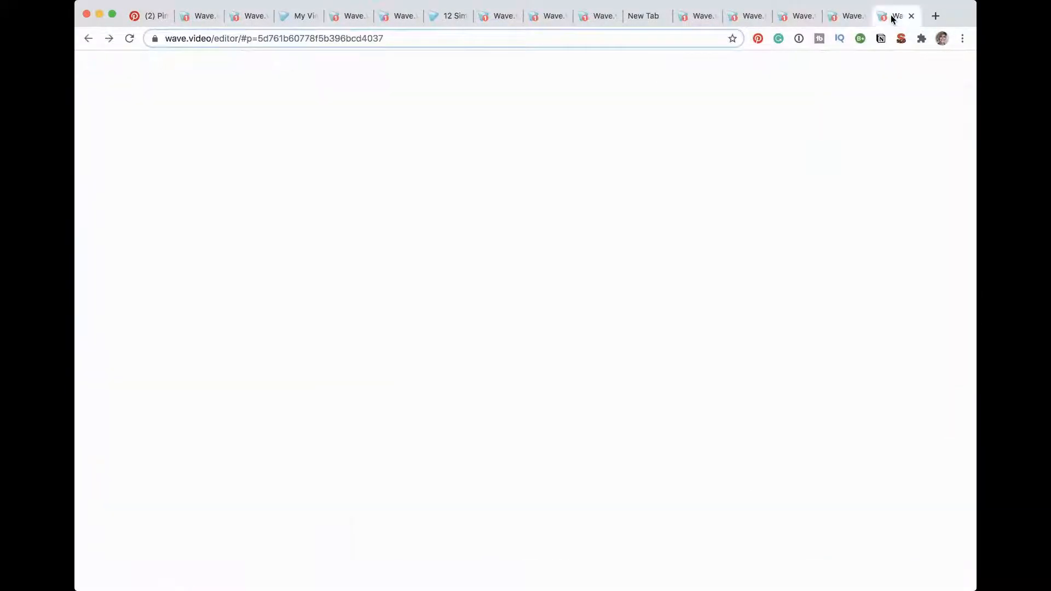
pyautogui.click(846, 18)
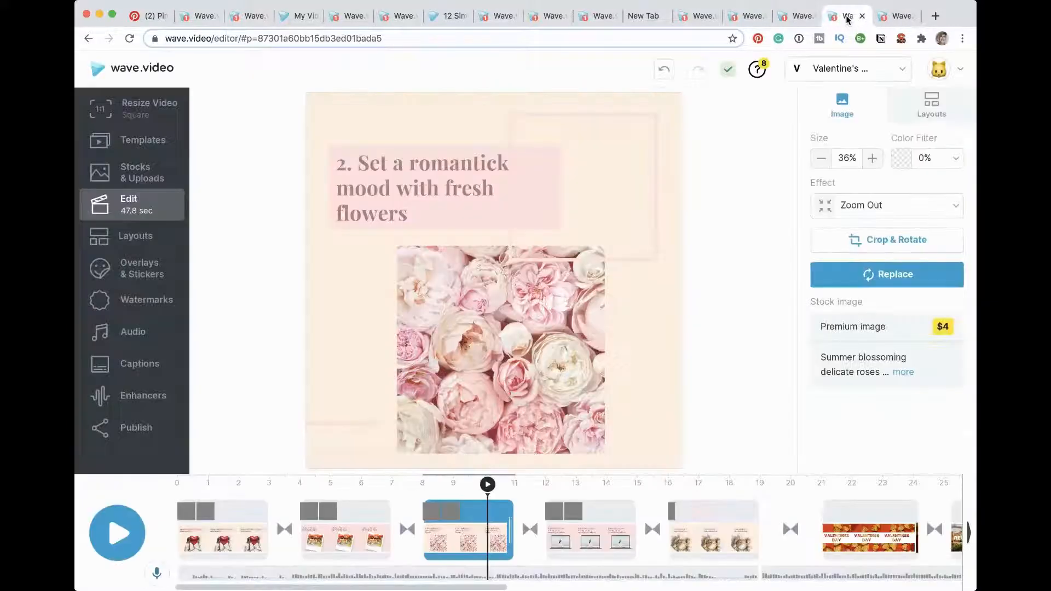
pyautogui.click(799, 18)
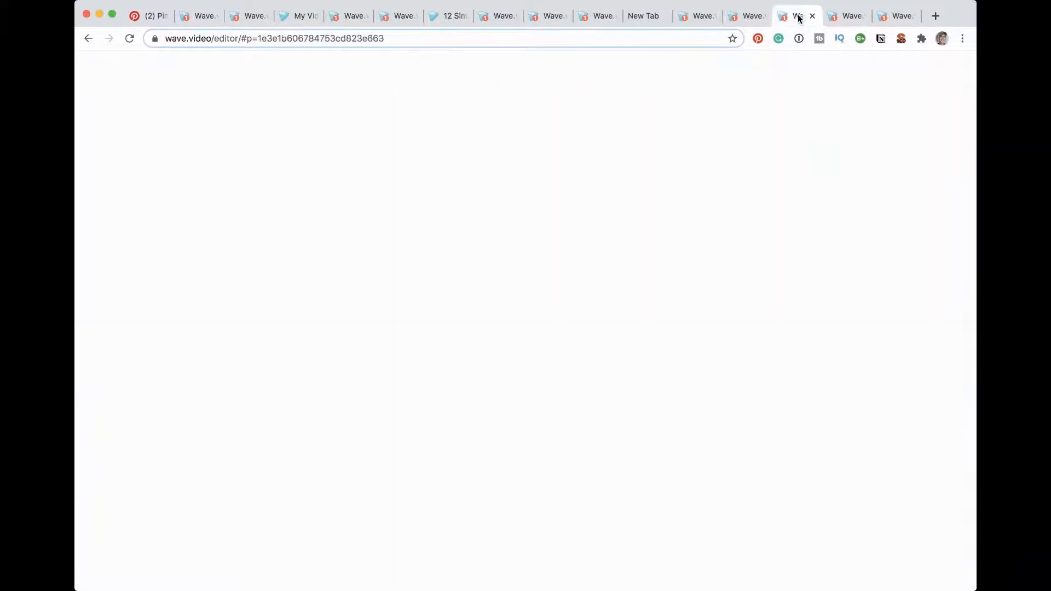